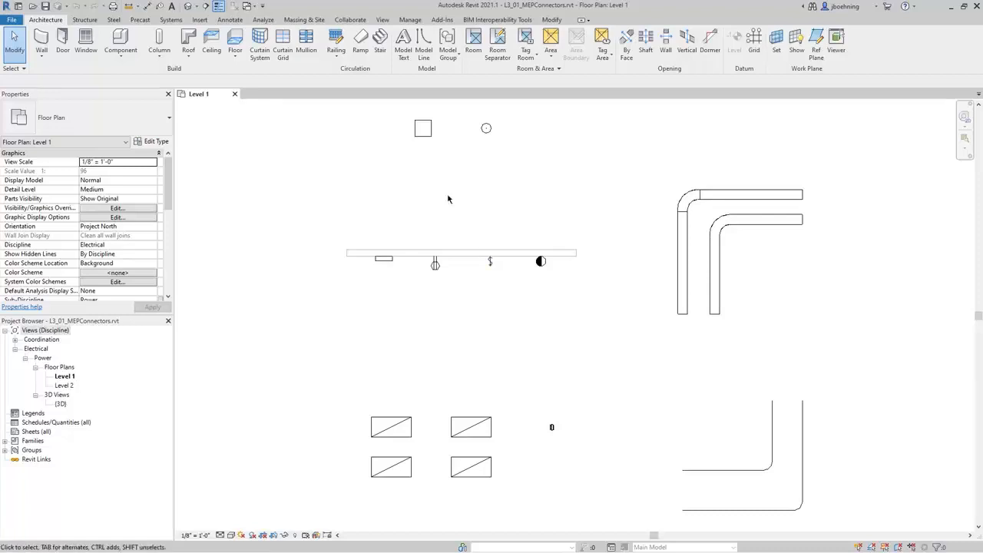
Examine the properties of the transformer, street light, wall-mounted devices and recessed lighting fixture on the Level 1 plan
left_click(423, 128)
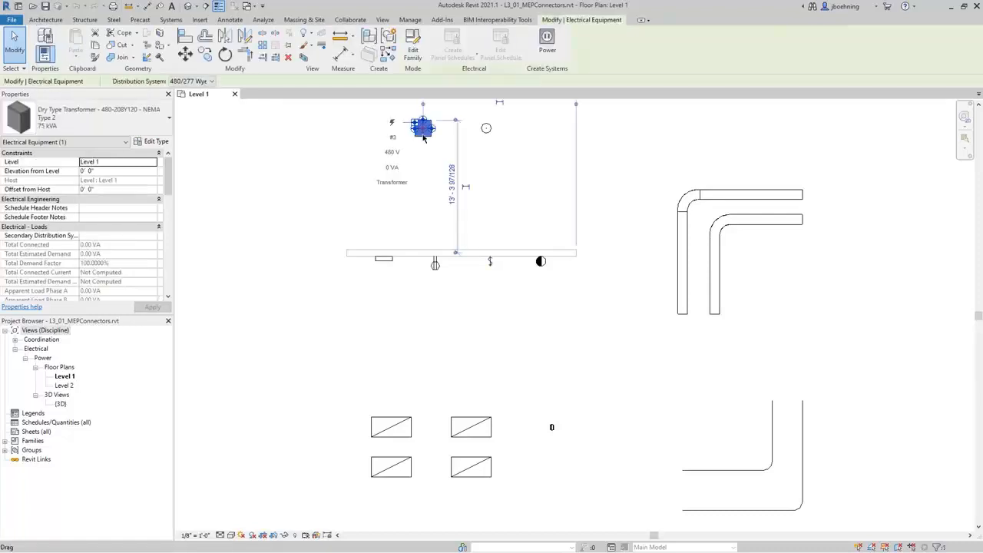
left_click(485, 132)
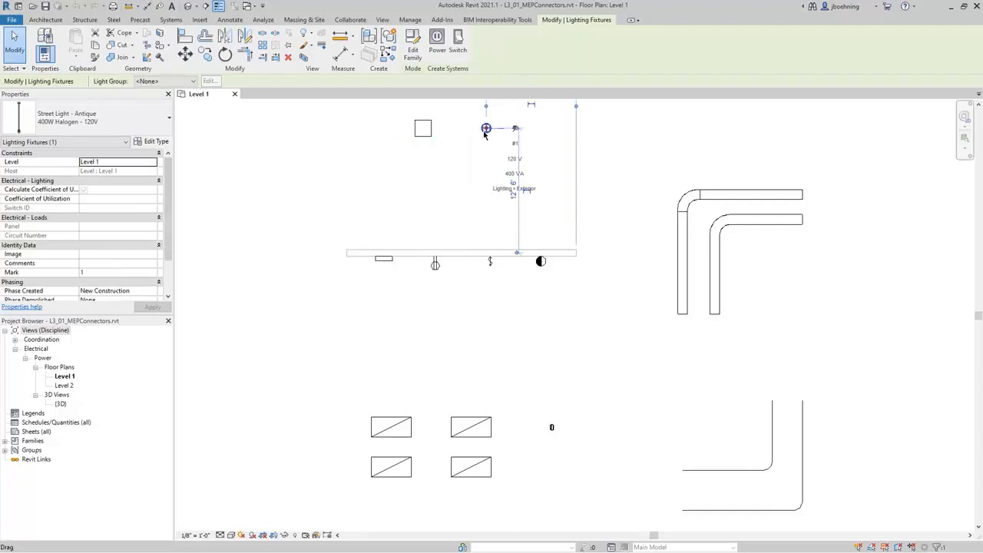
left_click(383, 258)
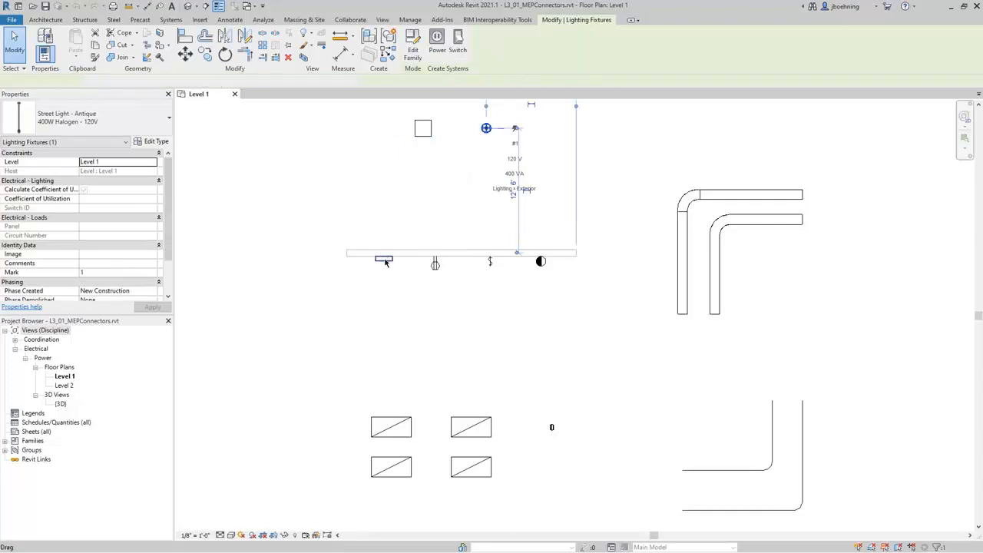
left_click(434, 268)
left_click(489, 262)
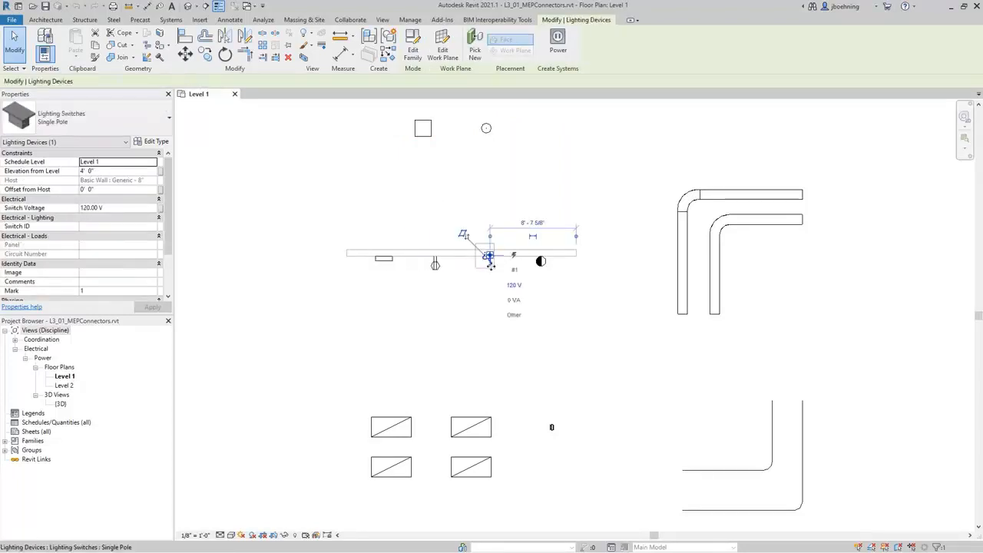
left_click(541, 263)
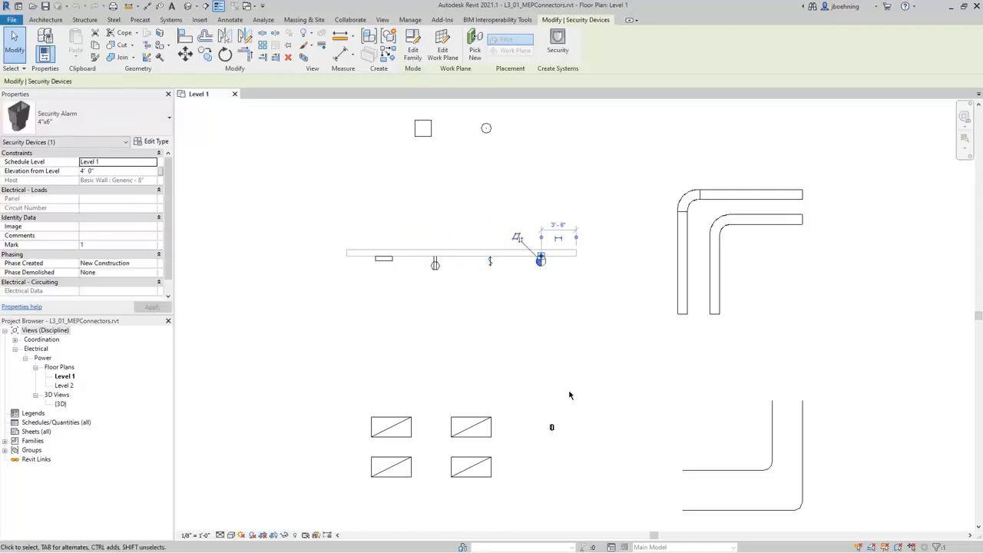
left_click(551, 426)
left_click(482, 430)
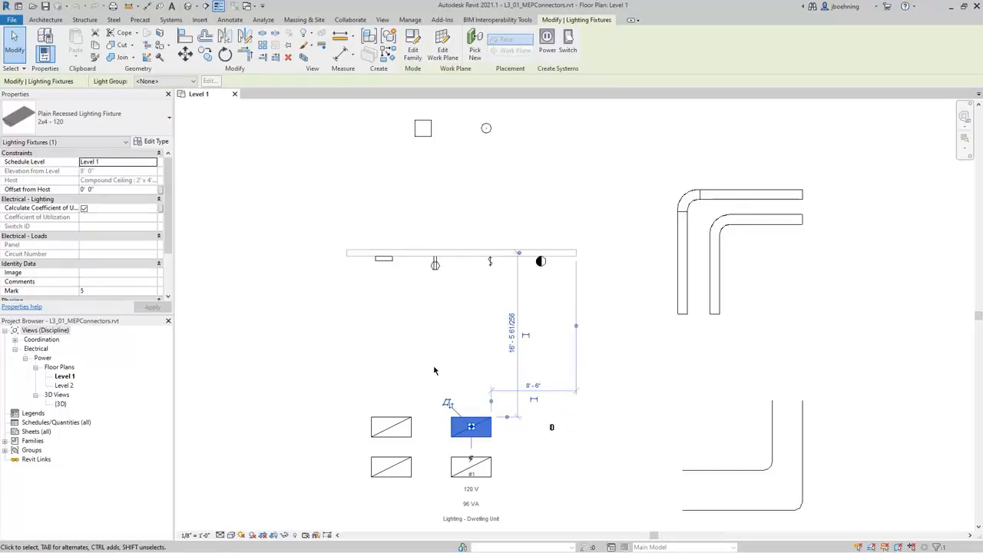
key("Escape")
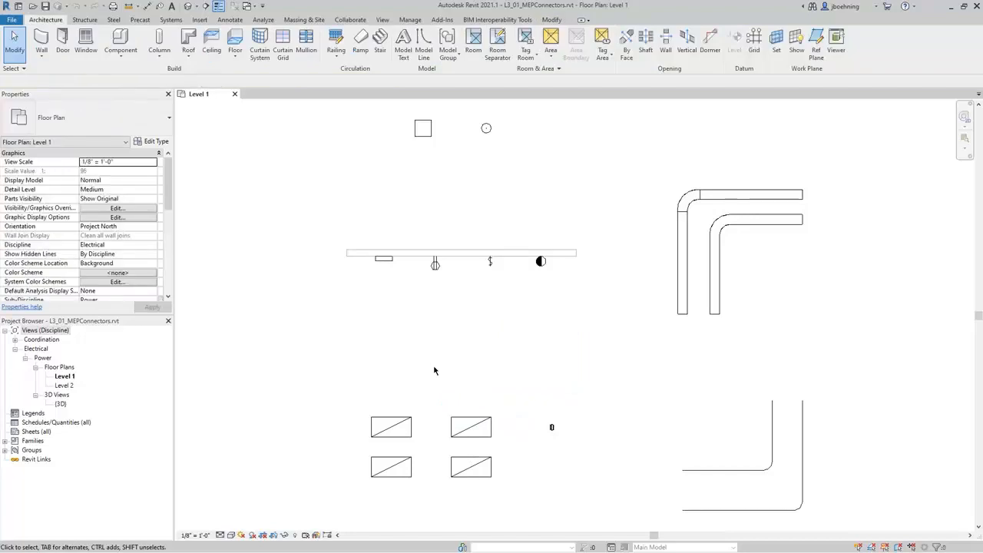
Open the duplex receptacle's family for editing and check the placement options of the Electrical Connector command
left_click(435, 265)
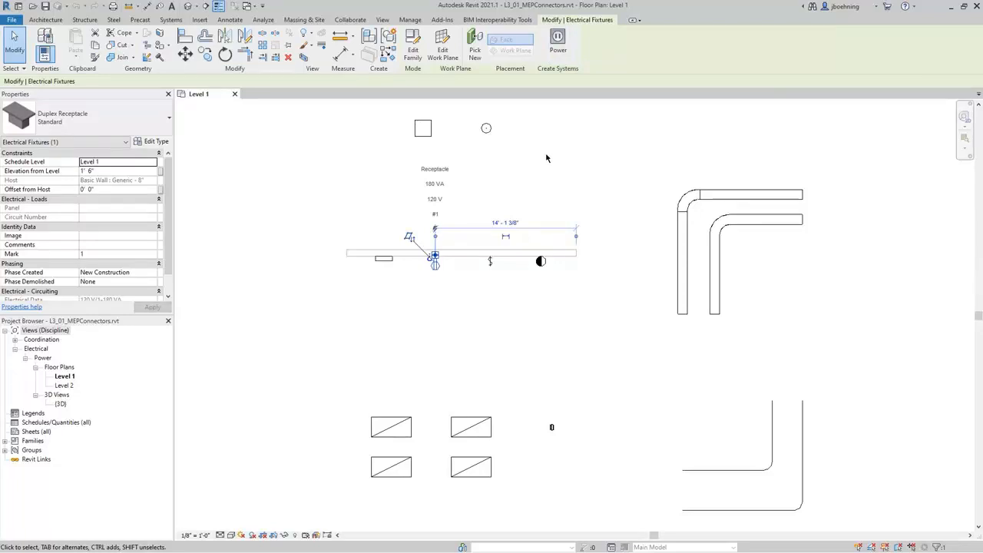
left_click(417, 65)
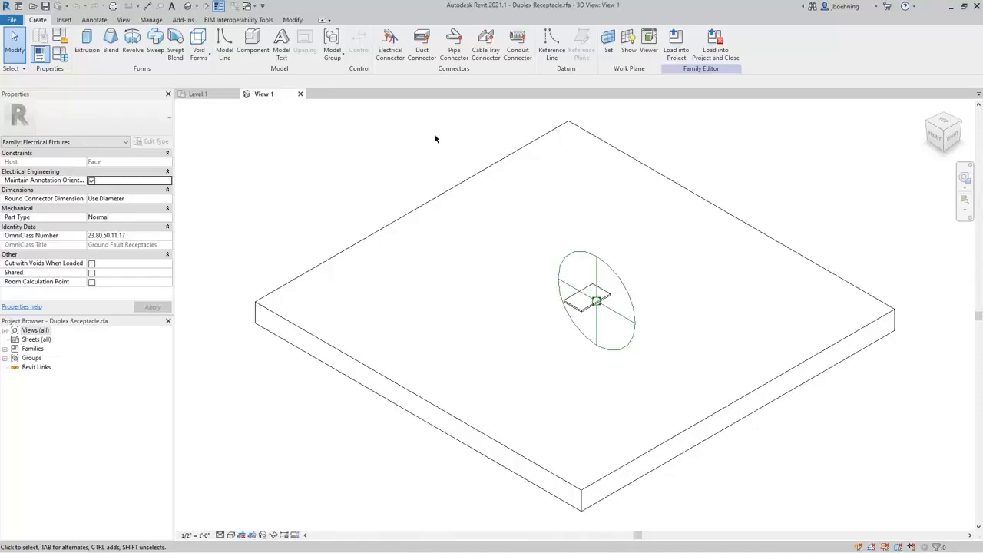
left_click(390, 48)
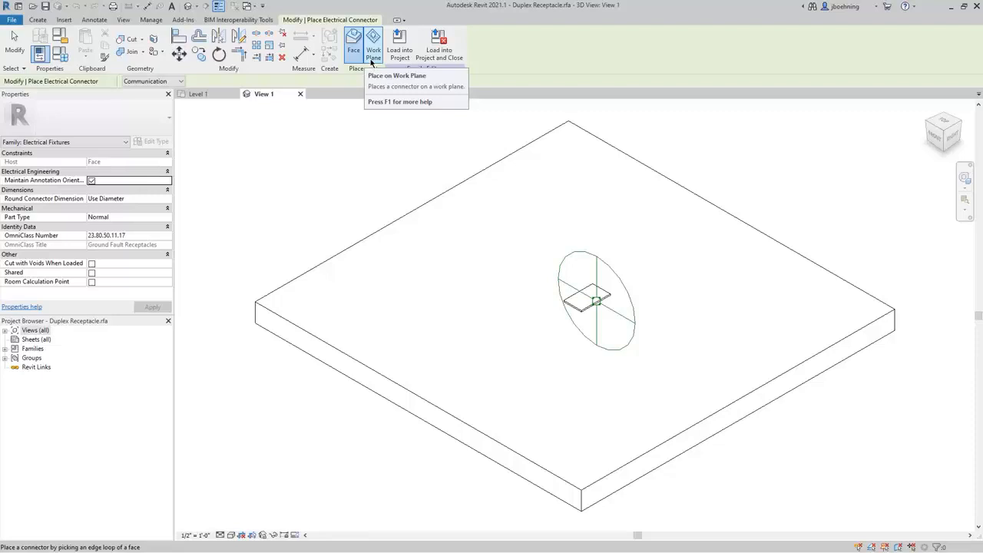
left_click(21, 63)
Select the receptacle family's electrical connector and review the available System Type options without changing the current one
scroll(561, 367, "up", 3)
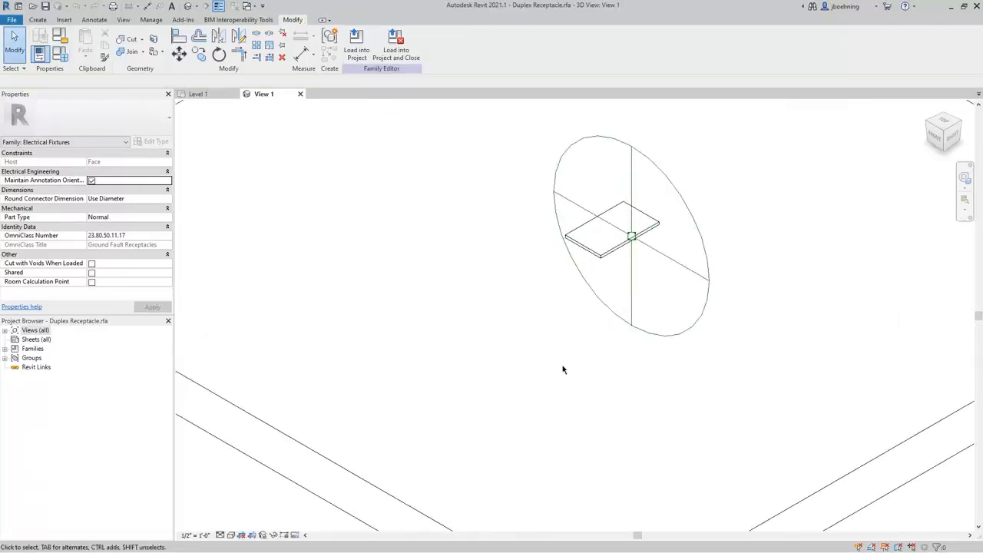
left_click(628, 328)
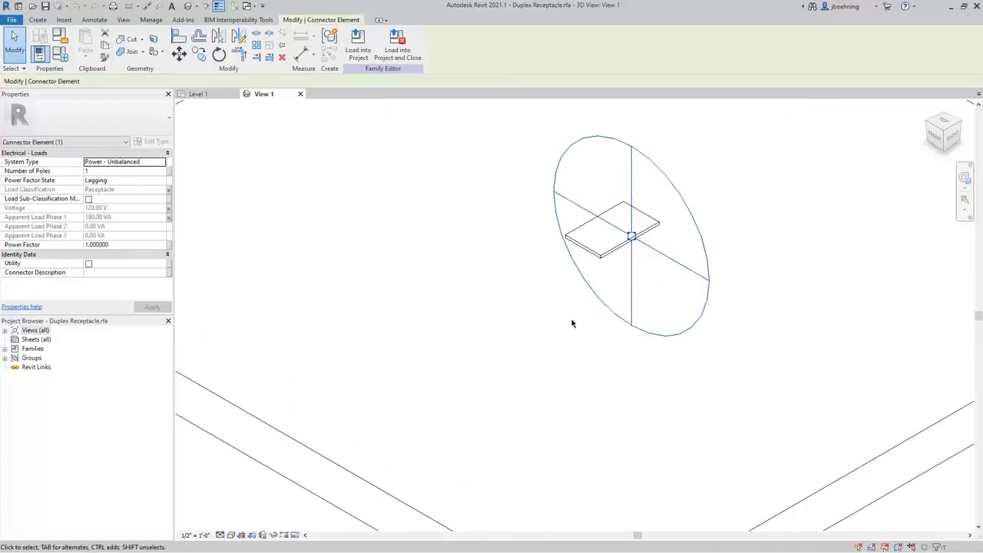
middle_click_drag(571, 323, 496, 394)
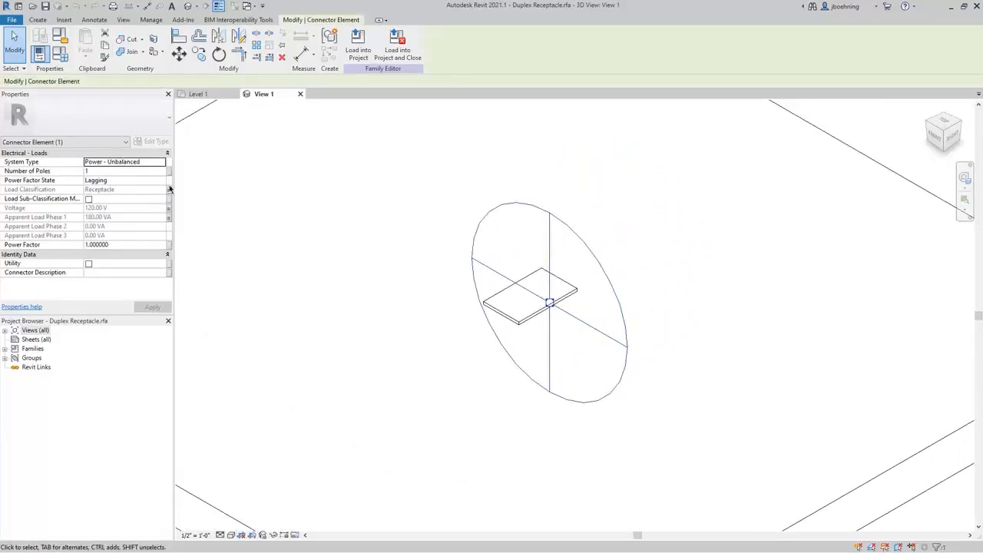
left_click(149, 163)
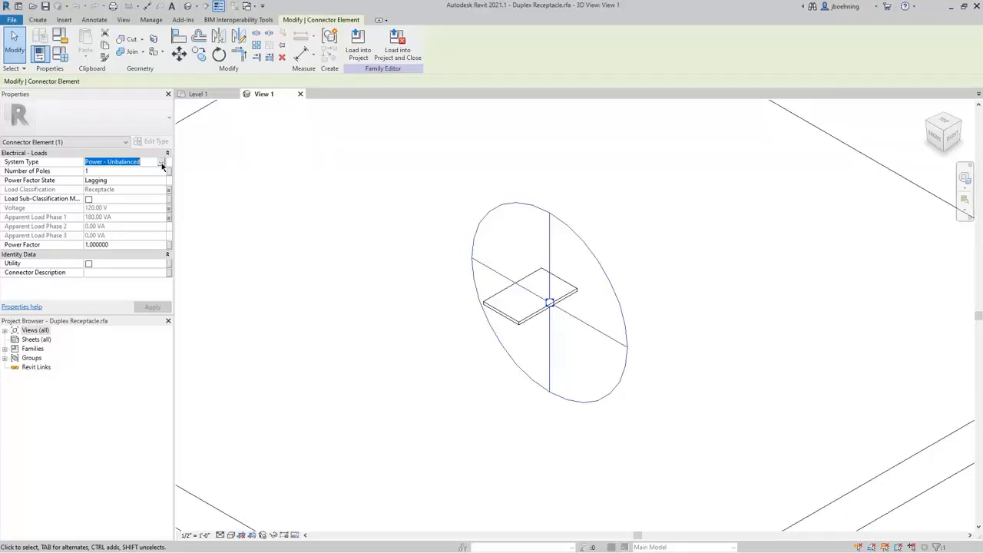
left_click(162, 163)
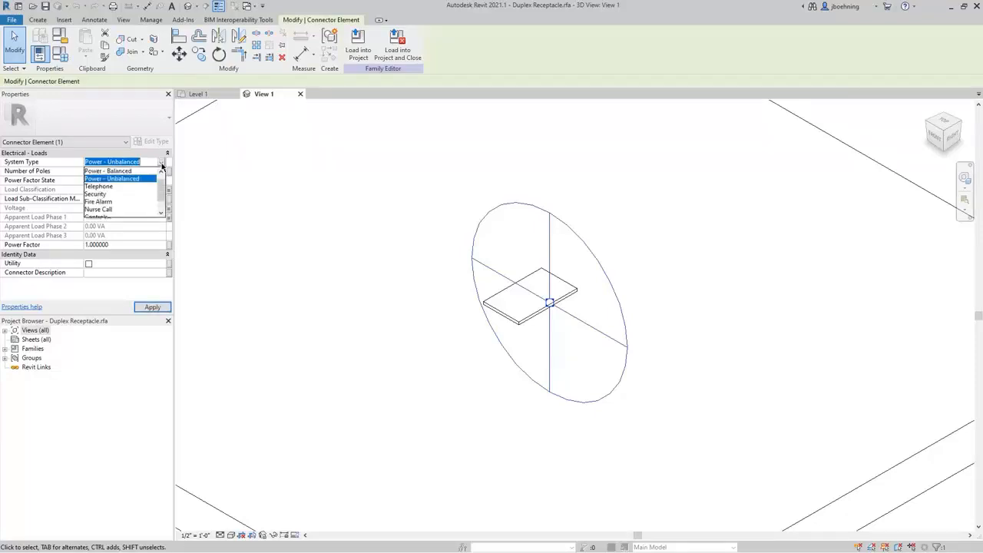
mouse_move(162, 183)
left_mouse_down()
mouse_move(163, 192)
mouse_move(161, 178)
left_mouse_up()
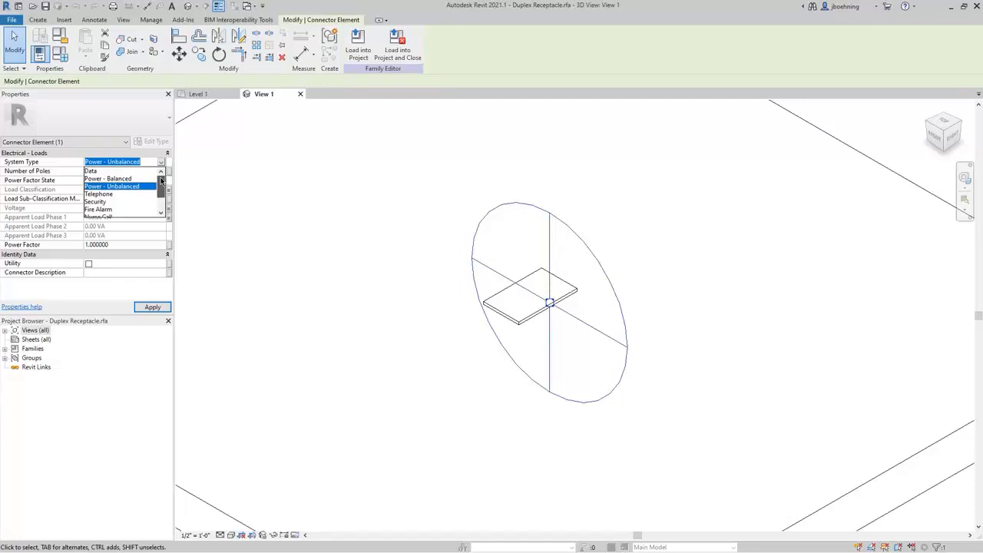
mouse_move(162, 184)
left_mouse_down()
mouse_move(161, 196)
mouse_move(161, 183)
left_mouse_up()
left_click(160, 164)
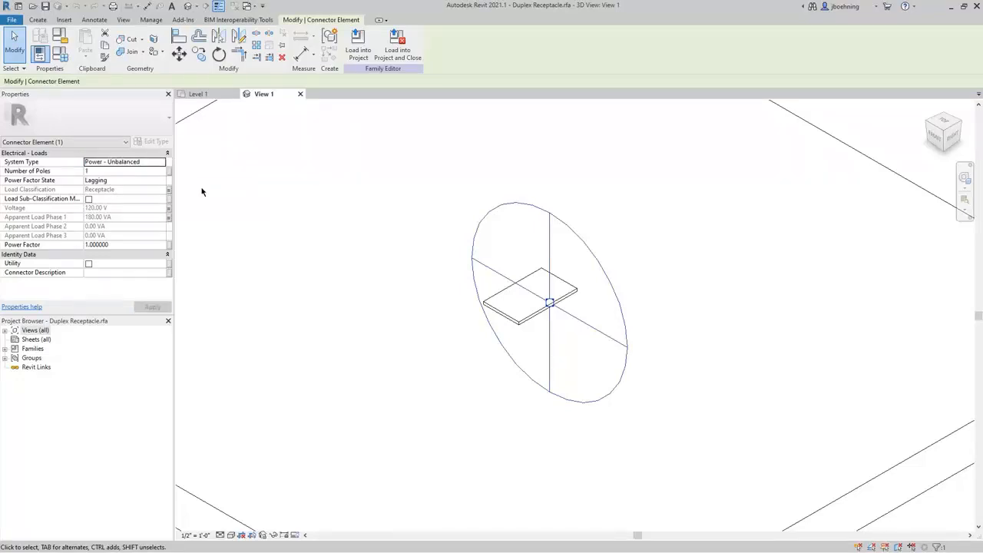
Review the connector's Number of Poles and the available Power Factor State options
left_click(141, 174)
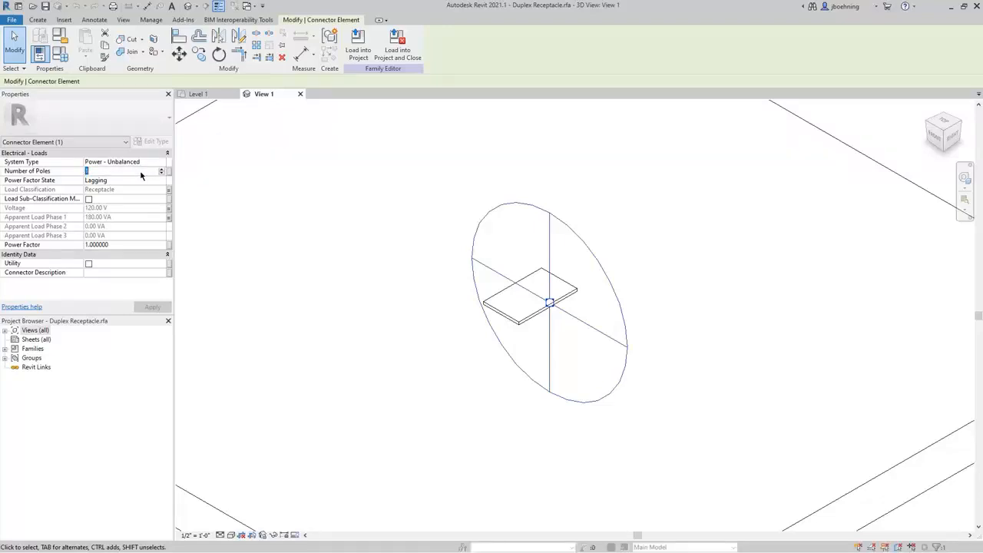
left_click(139, 182)
left_click(161, 181)
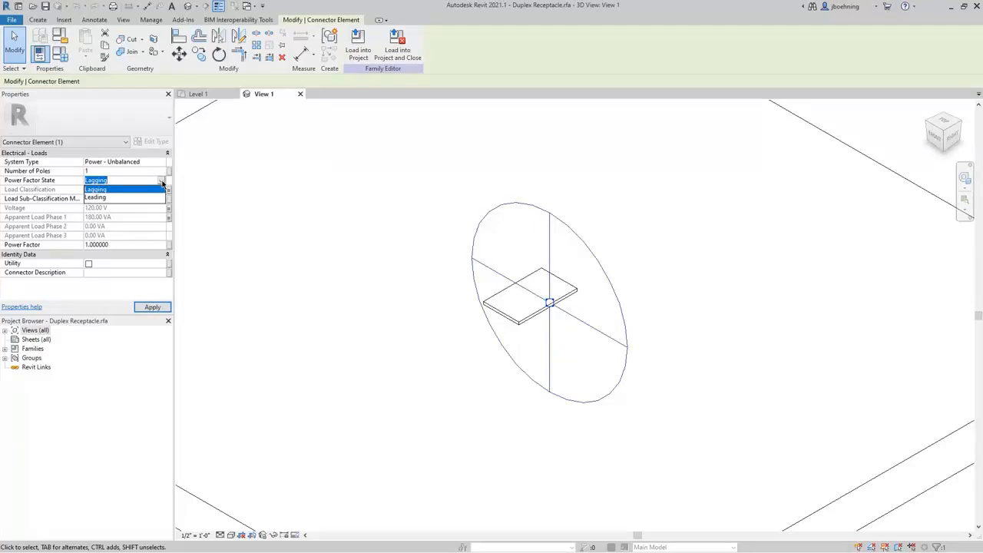
left_click(162, 182)
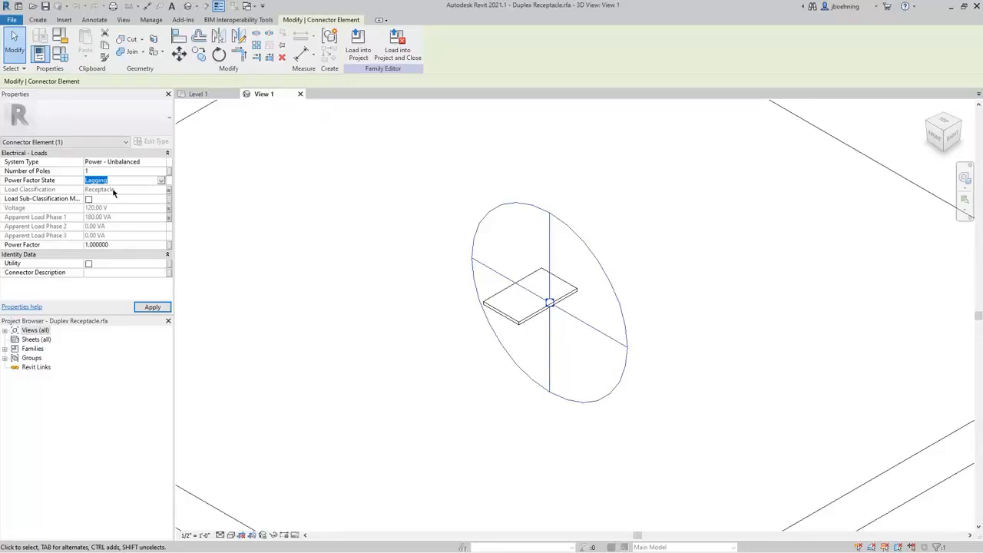
Check which family parameters the connector's Load Classification and Voltage are associated with, and look at its Power Factor
left_click(171, 195)
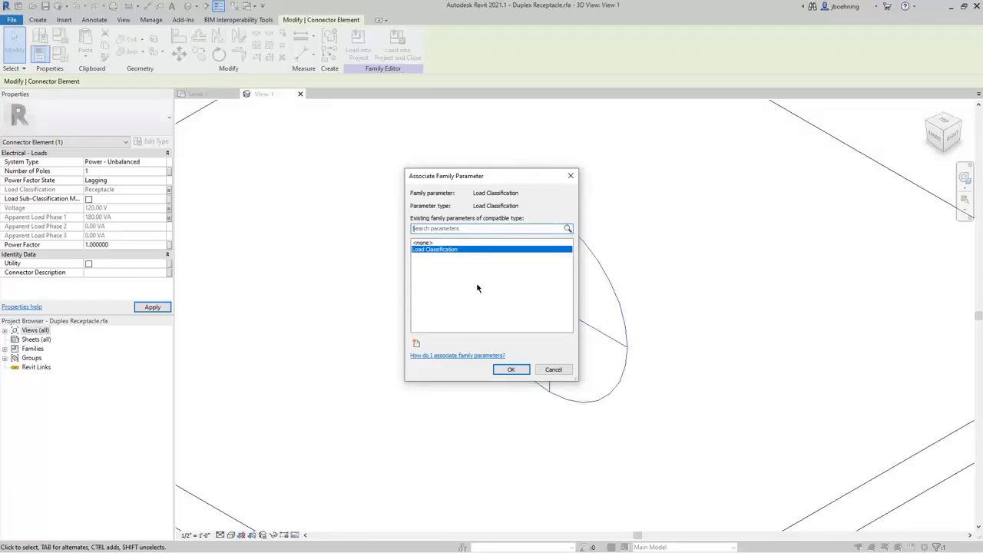
left_click(553, 370)
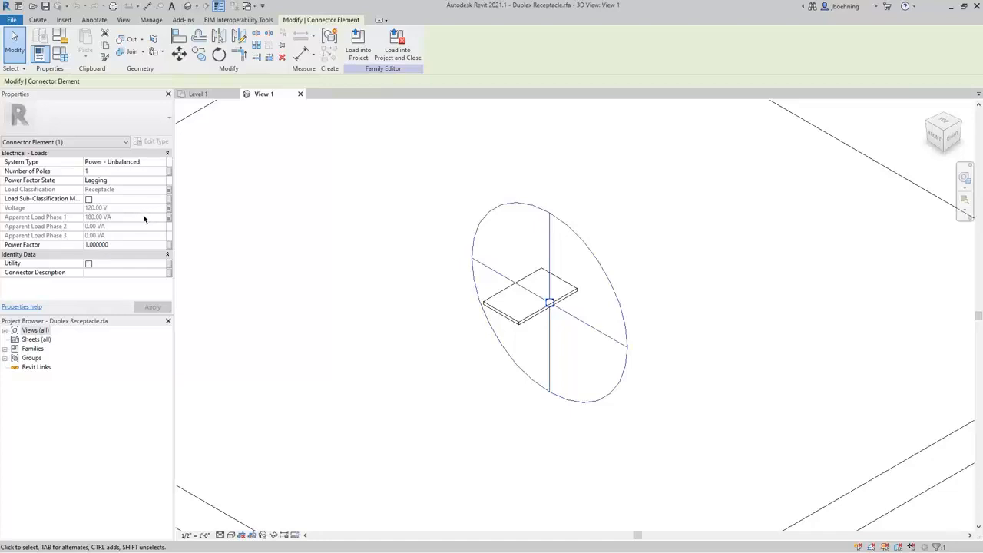
left_click(170, 210)
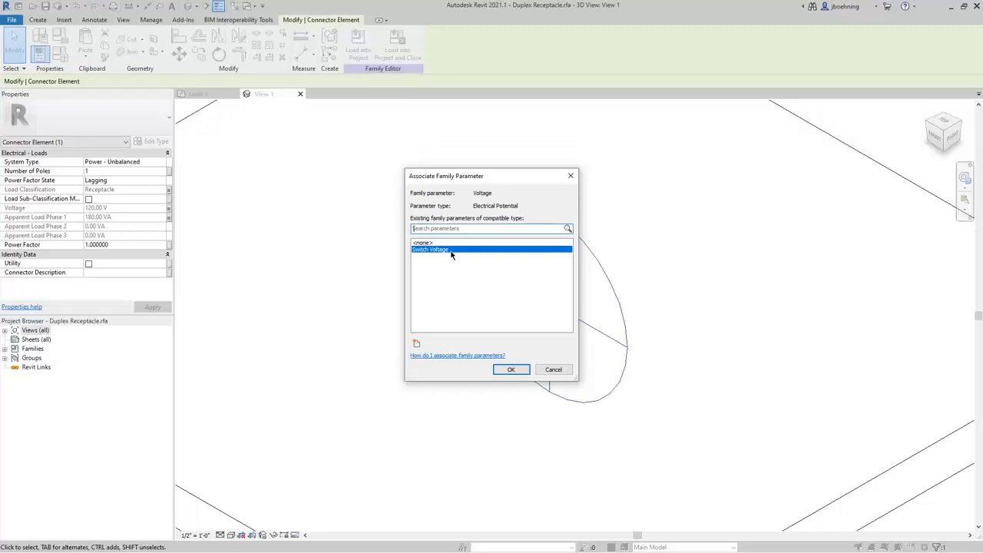
left_click(509, 369)
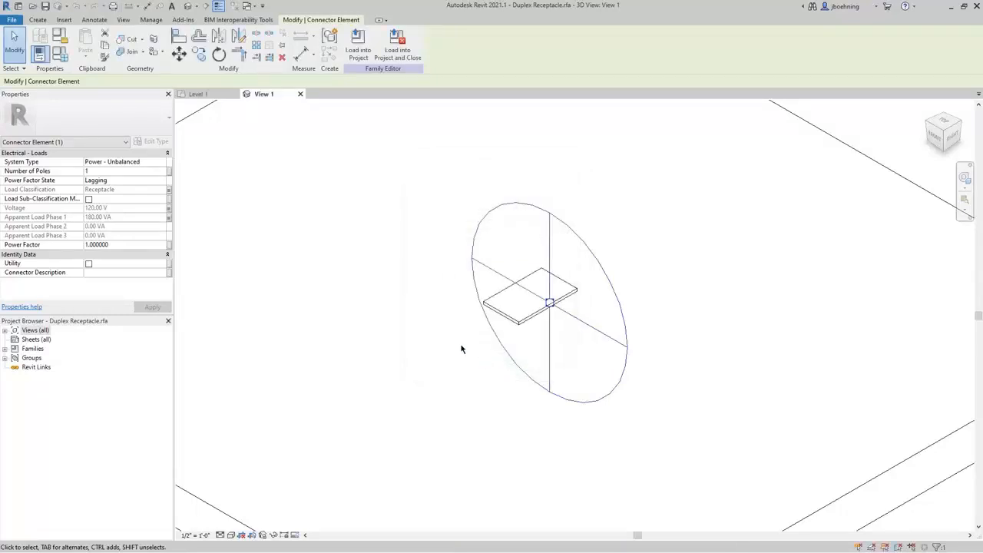
left_click(141, 246)
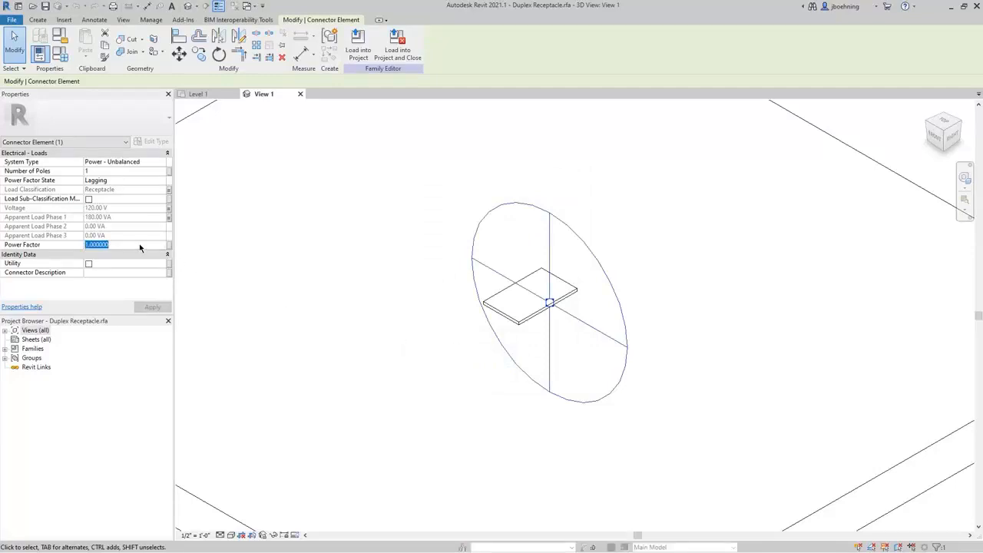
Return to the Level 1 plan and review the duplex receptacle's Switch Voltage and Load Classification type parameters
left_click(272, 252)
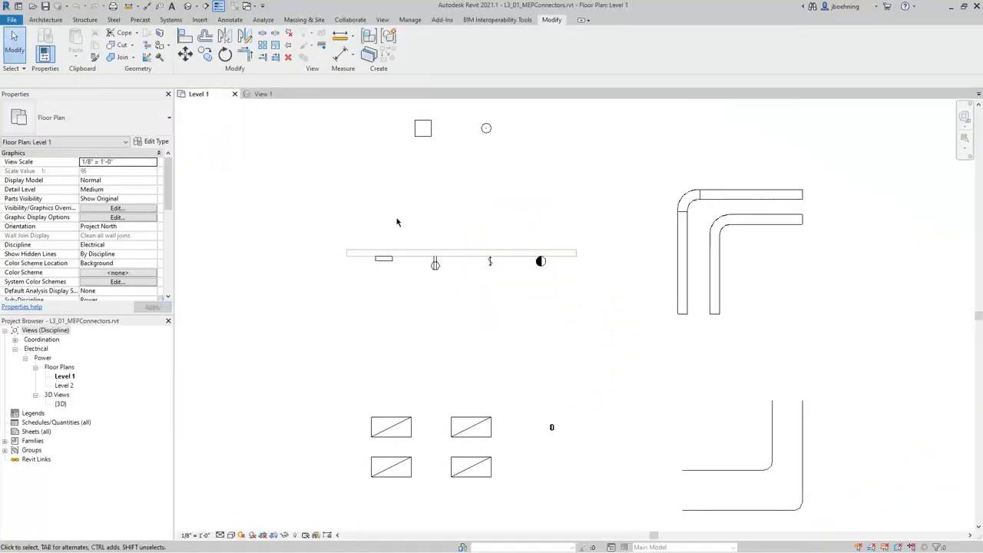
scroll(445, 285, "up", 2)
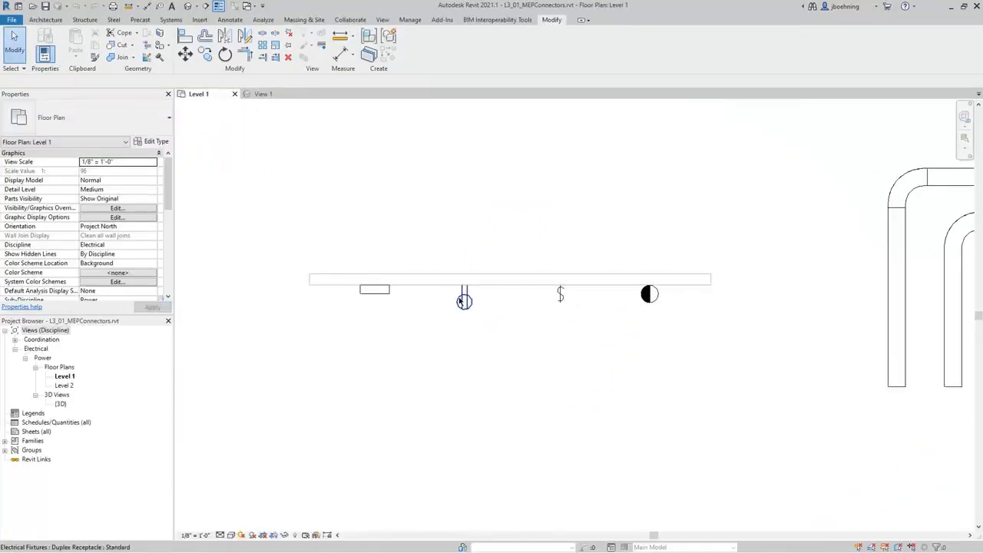
left_click(460, 301)
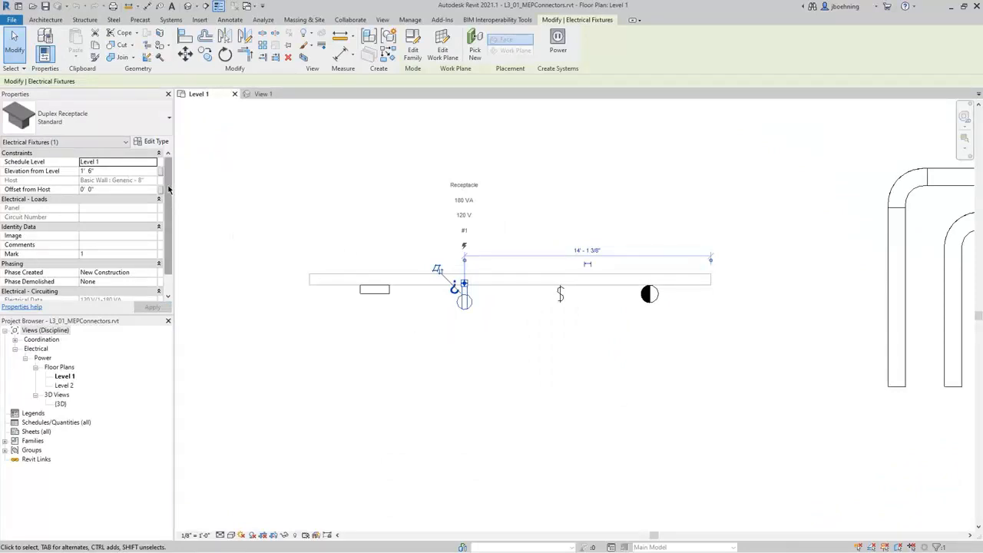
left_click(153, 142)
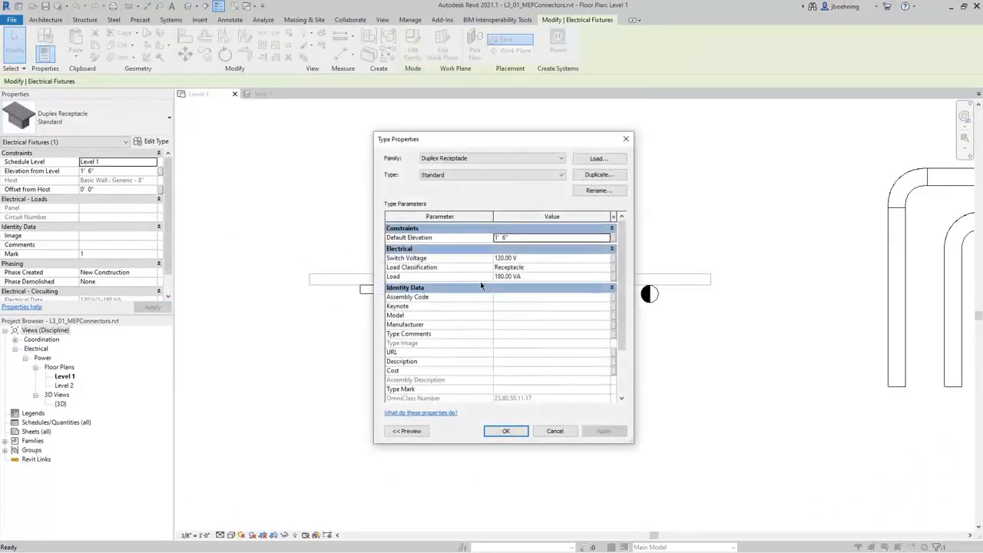
left_click(528, 261)
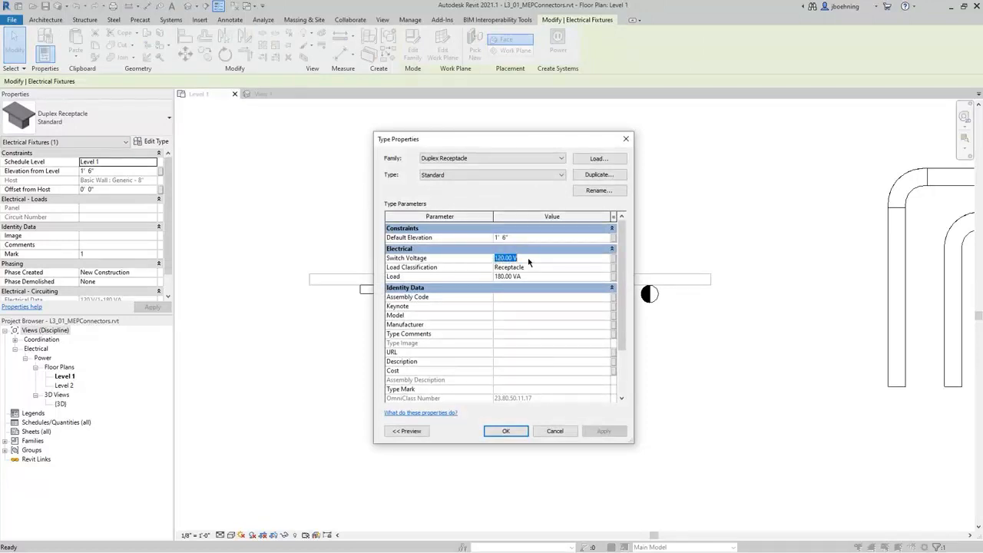
left_click(536, 268)
left_click(536, 261)
left_click(537, 266)
left_click(516, 432)
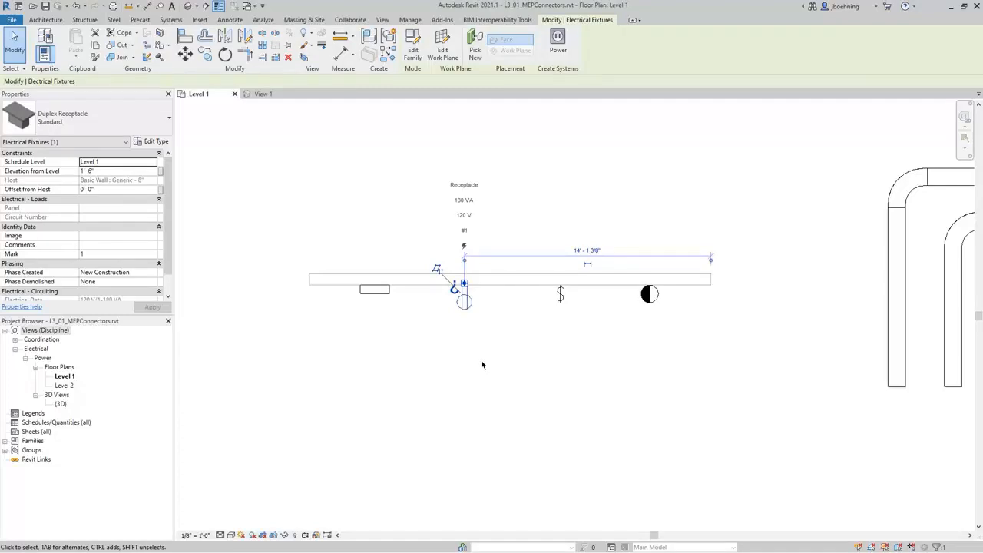
left_click(481, 364)
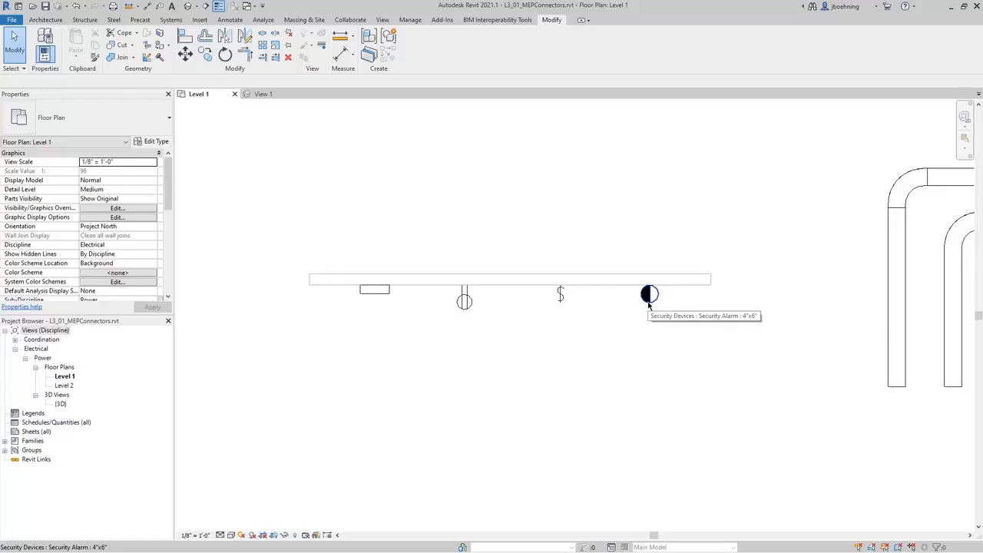
Open the wall-mounted security alarm's family for editing and select its connector to show the connector properties
left_click(648, 304)
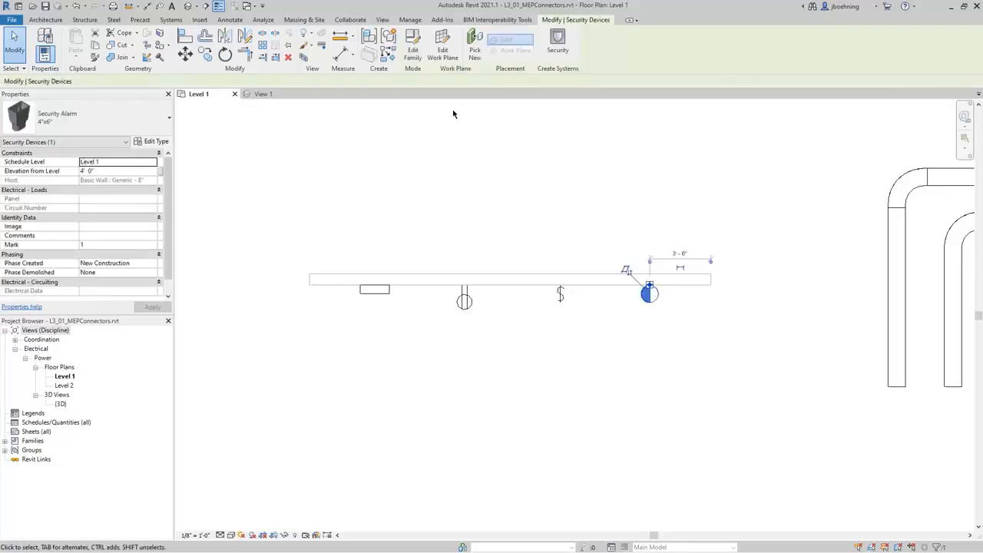
left_click(413, 48)
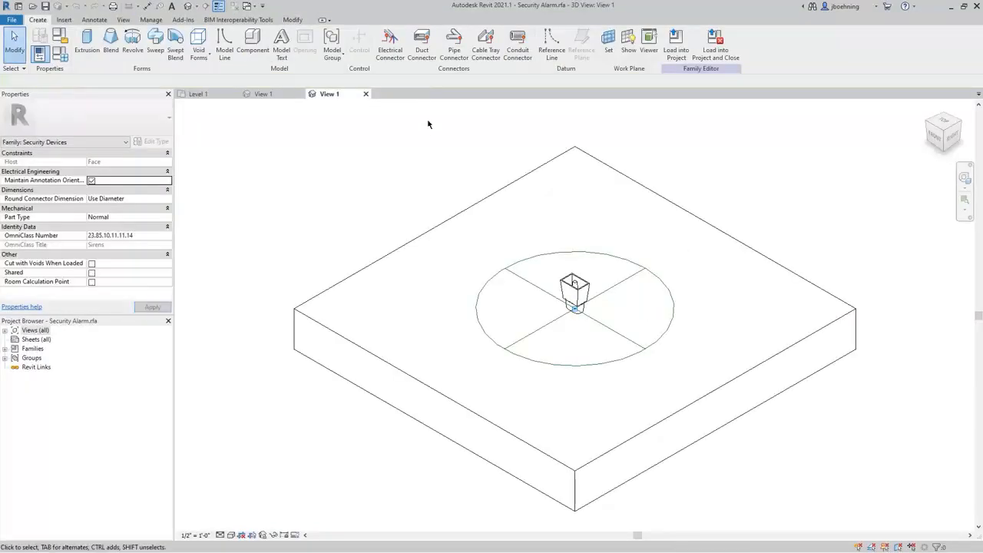
left_click(513, 267)
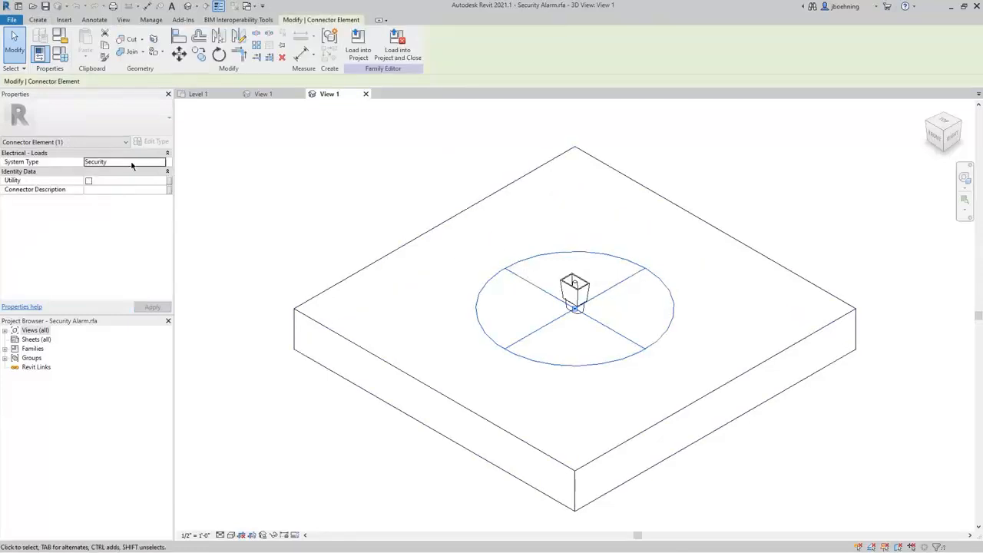
Try the Fire Alarm and Telephone system types on the security alarm's connector
left_click(131, 162)
left_click(137, 191)
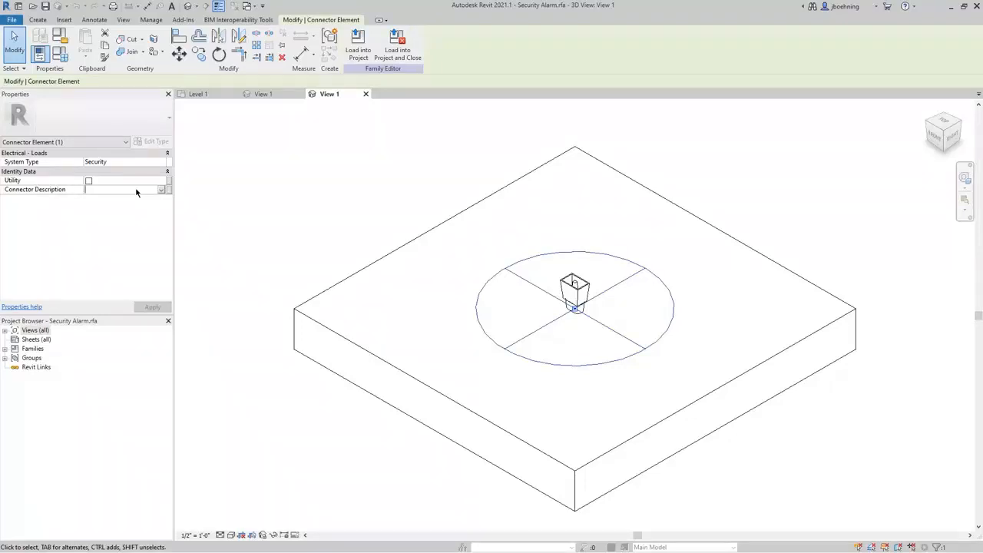
left_click(161, 164)
left_click(161, 165)
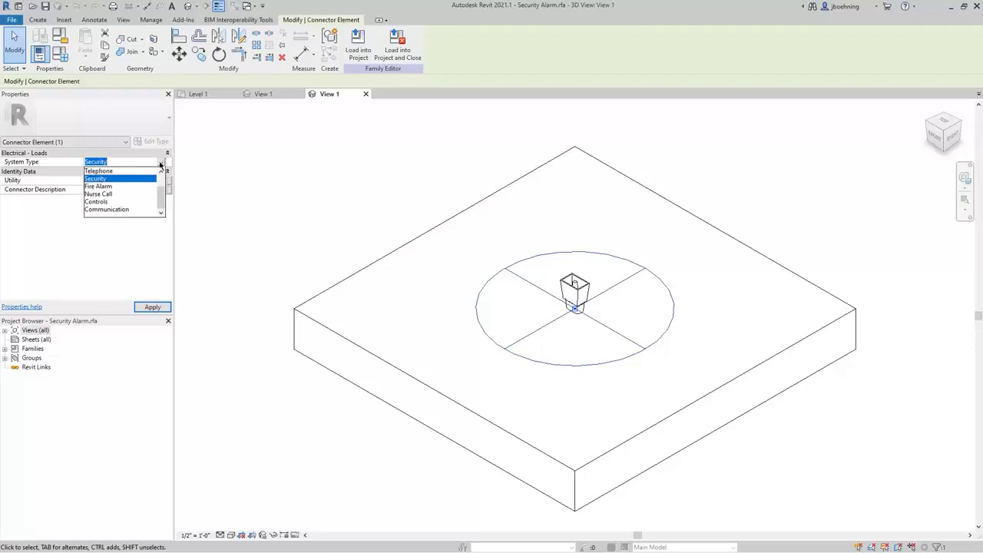
left_click(107, 187)
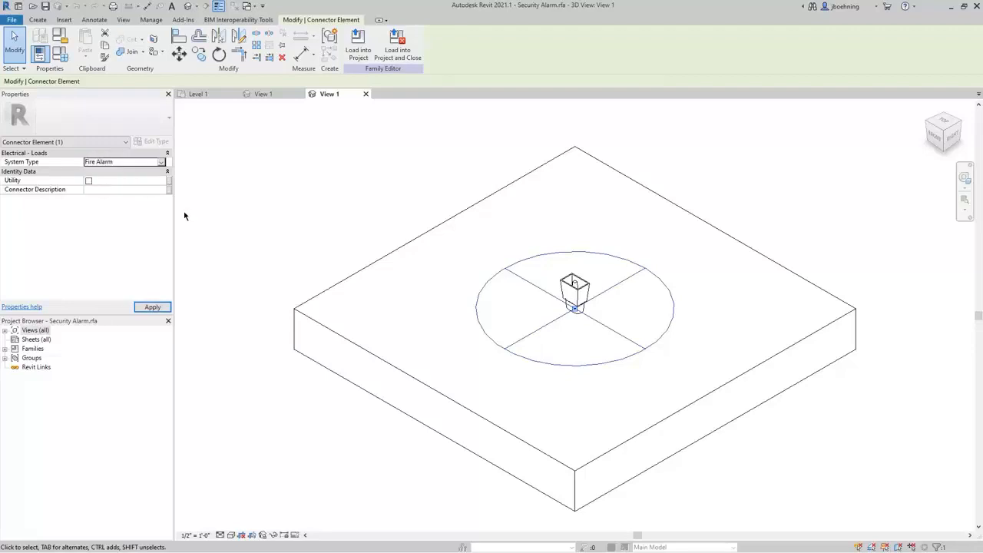
left_click(162, 164)
left_click(109, 197)
left_click(161, 163)
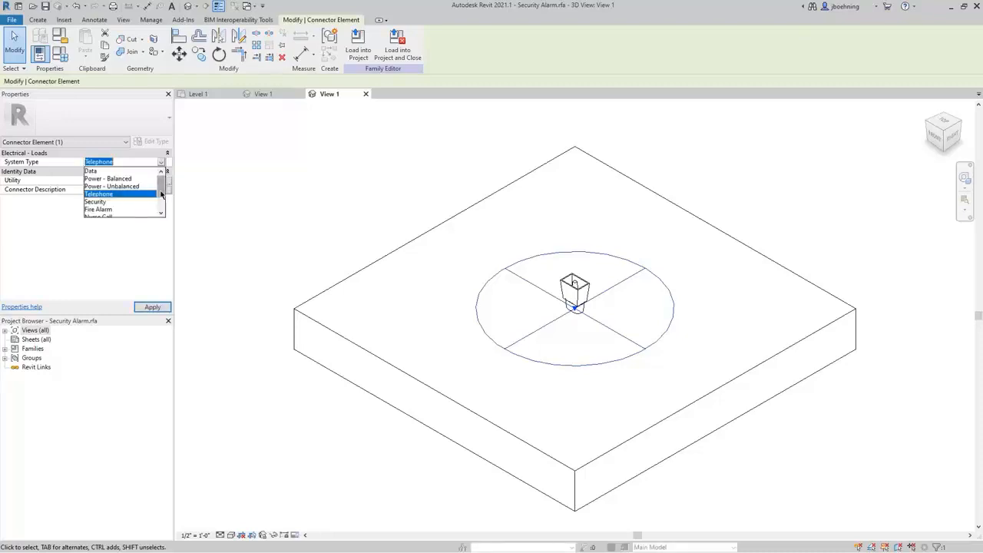
Switch the connector's System Type to Power - Balanced, then Power - Unbalanced, and back to Power - Balanced to compare their load properties
mouse_move(161, 195)
left_mouse_down()
mouse_move(162, 212)
mouse_move(162, 184)
left_mouse_up()
left_click(129, 178)
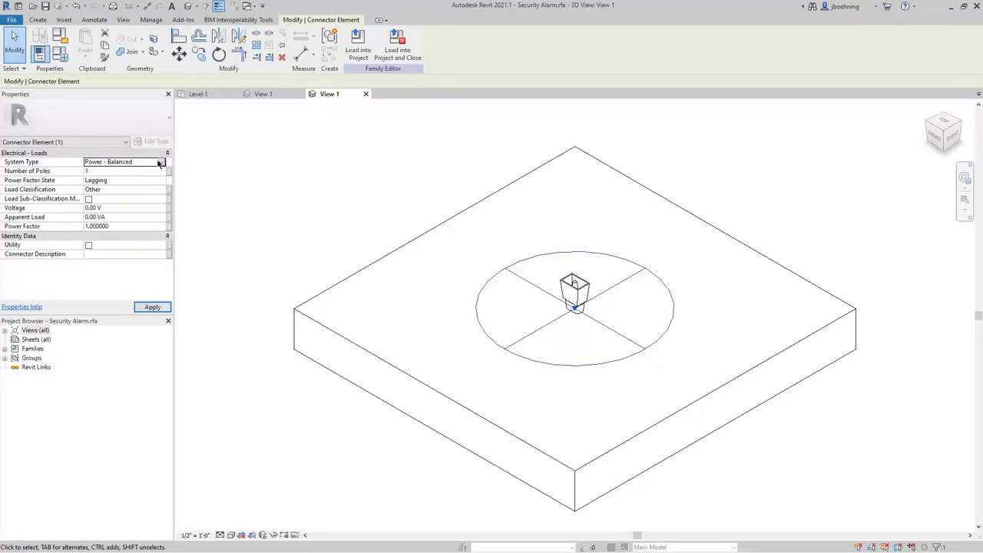
left_click(159, 163)
left_click(139, 186)
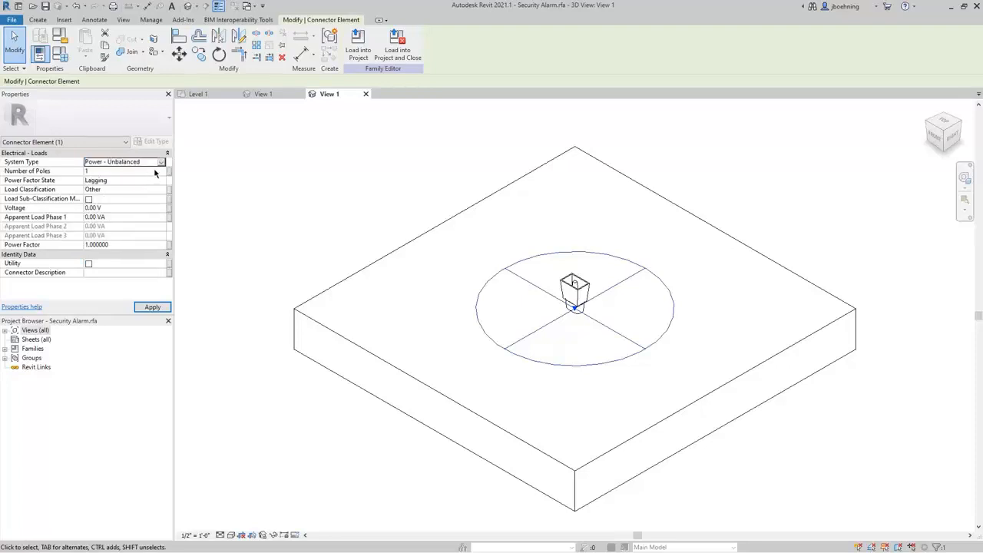
left_click(161, 163)
left_click(131, 180)
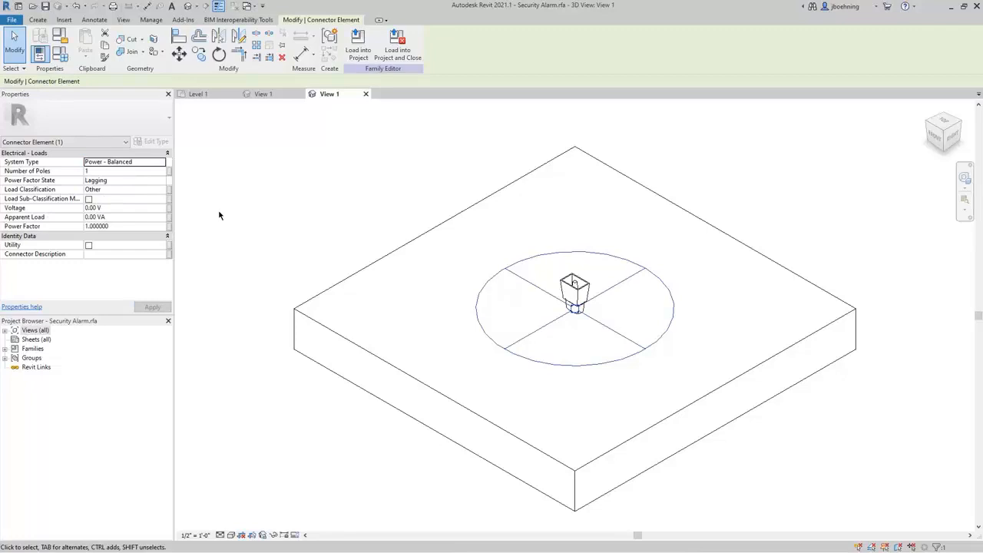
Close the security alarm family without saving and return to the Level 1 plan
left_click(255, 197)
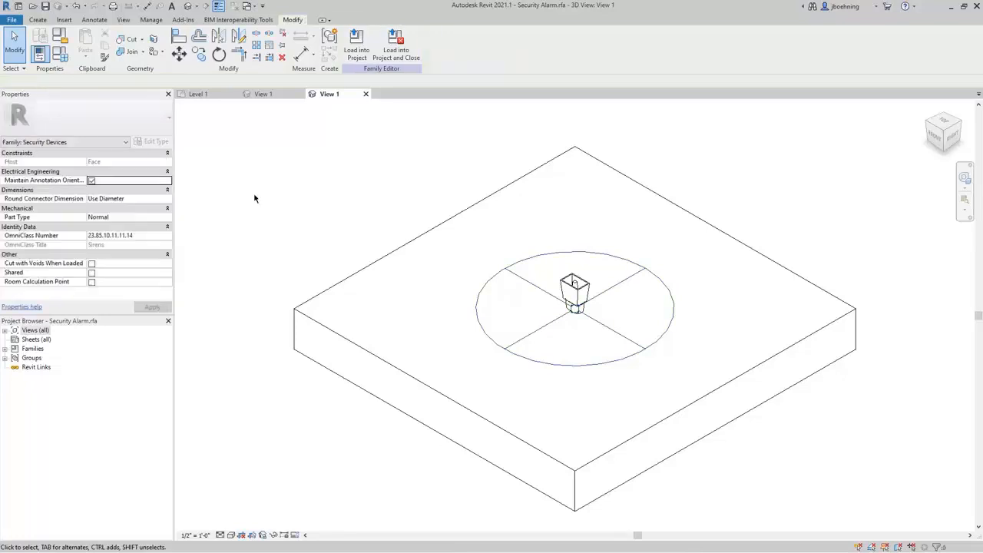
left_click(366, 94)
left_click(511, 288)
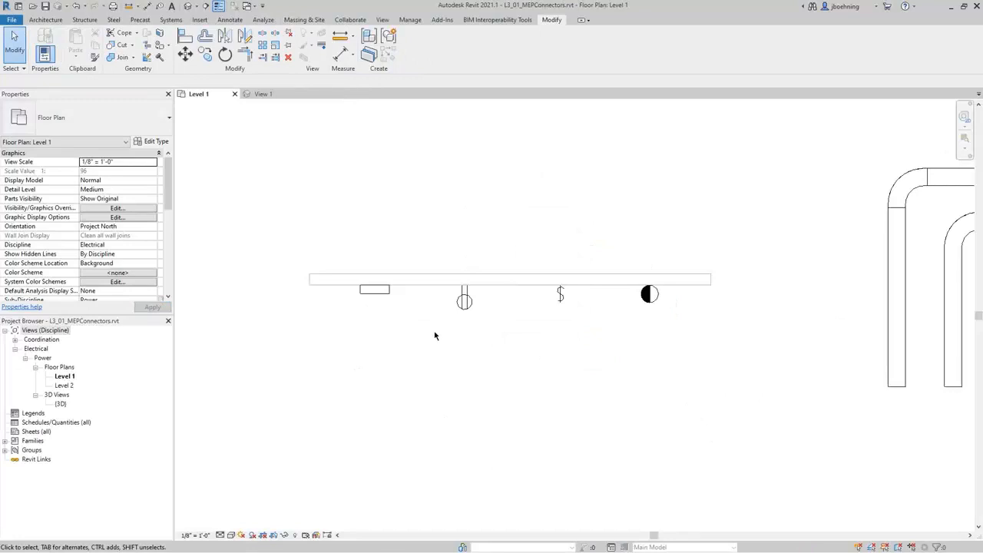
Open the Channel Horizontal Bend cable tray fitting's family for editing and select the connector at one of its ends
scroll(433, 336, "down", 2)
scroll(433, 336, "down", 1)
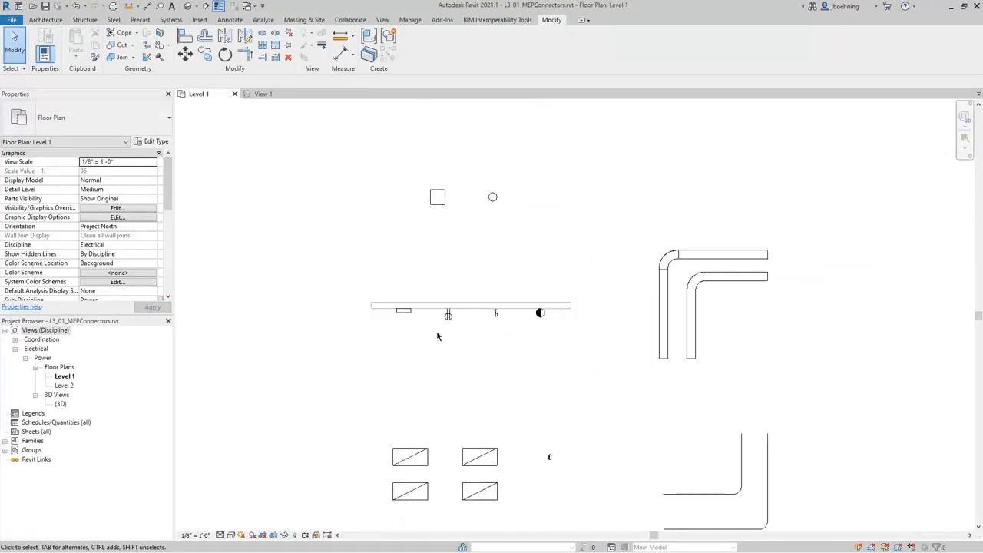
left_click(670, 258)
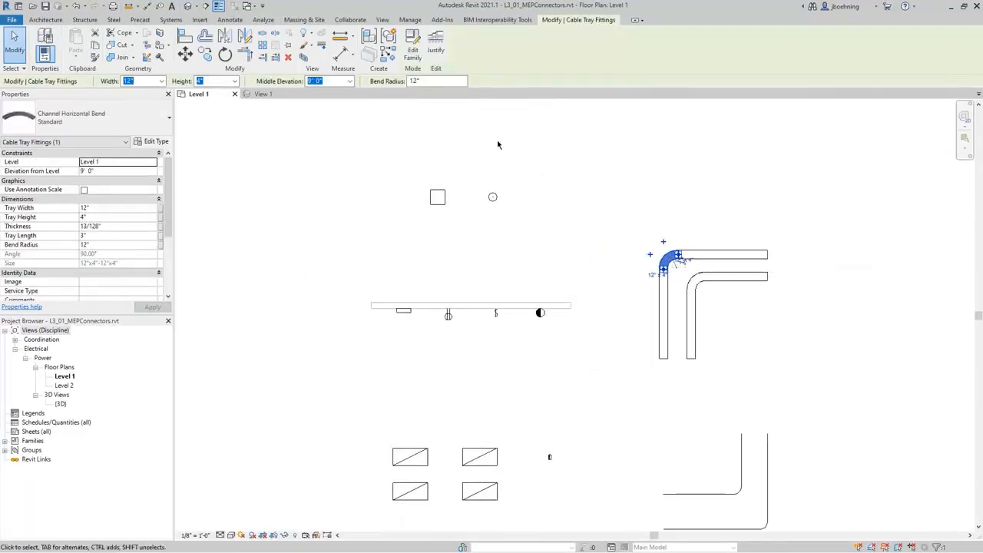
left_click(416, 54)
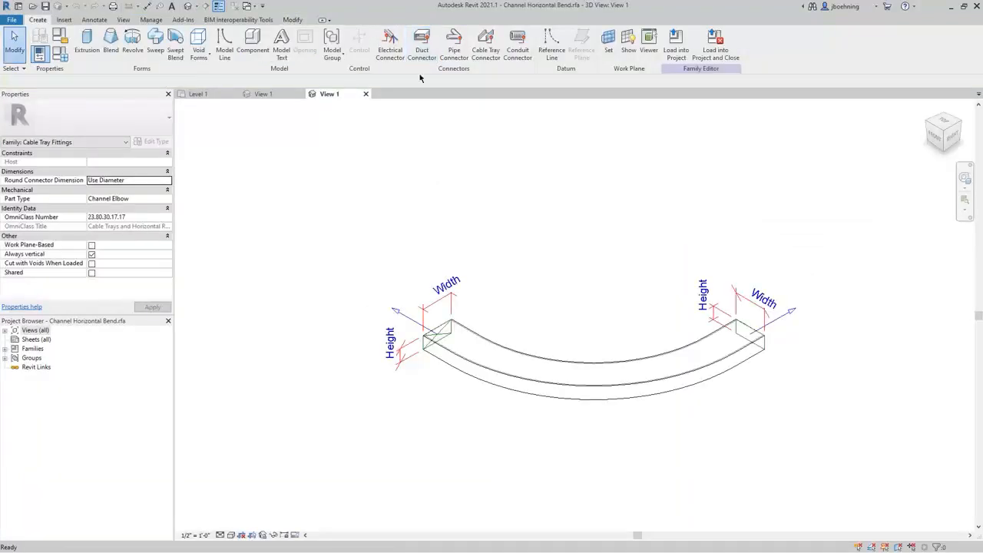
middle_click_drag(437, 385, 844, 344, "shift")
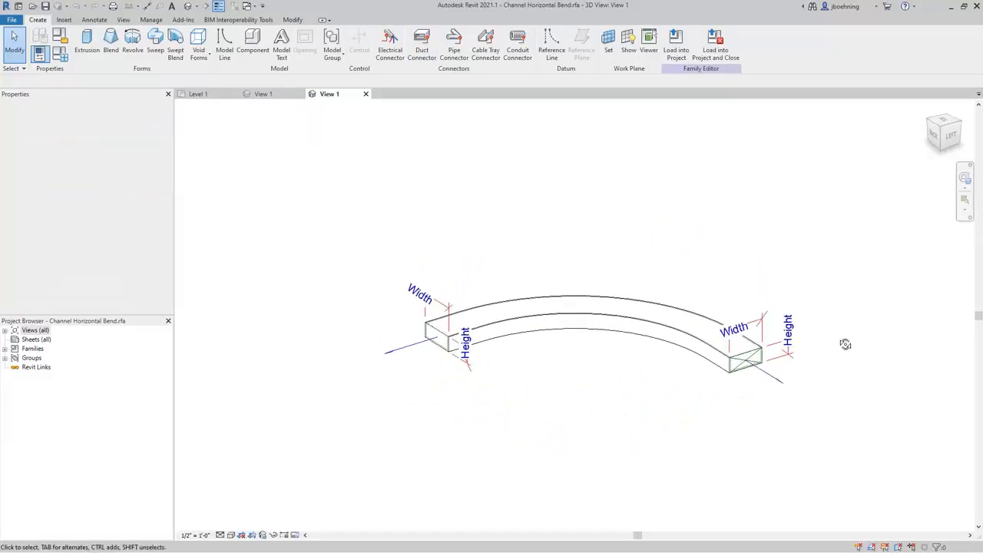
left_click(769, 380)
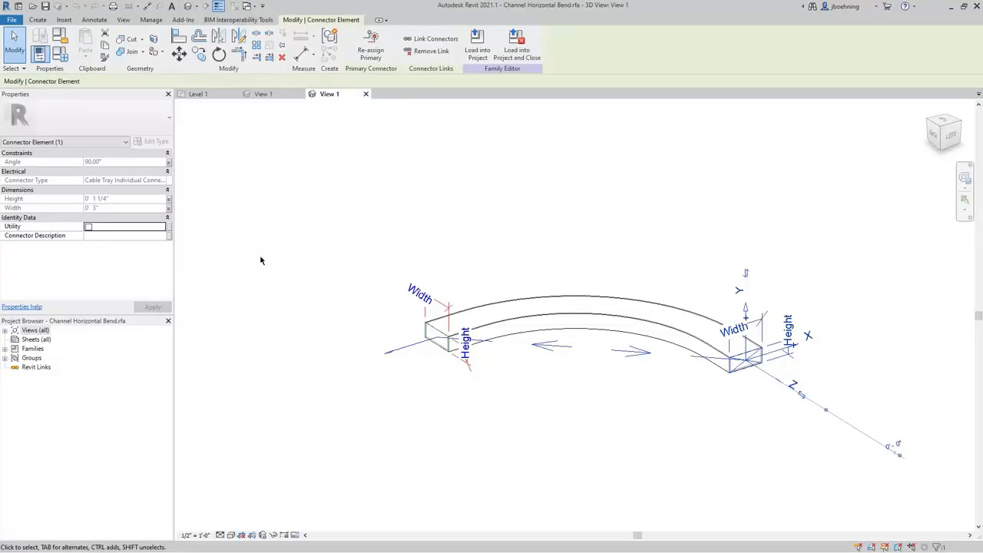
Check which family parameter the cable tray connector's Height is associated with, and inspect the link between the bend's two connectors
left_click(169, 201)
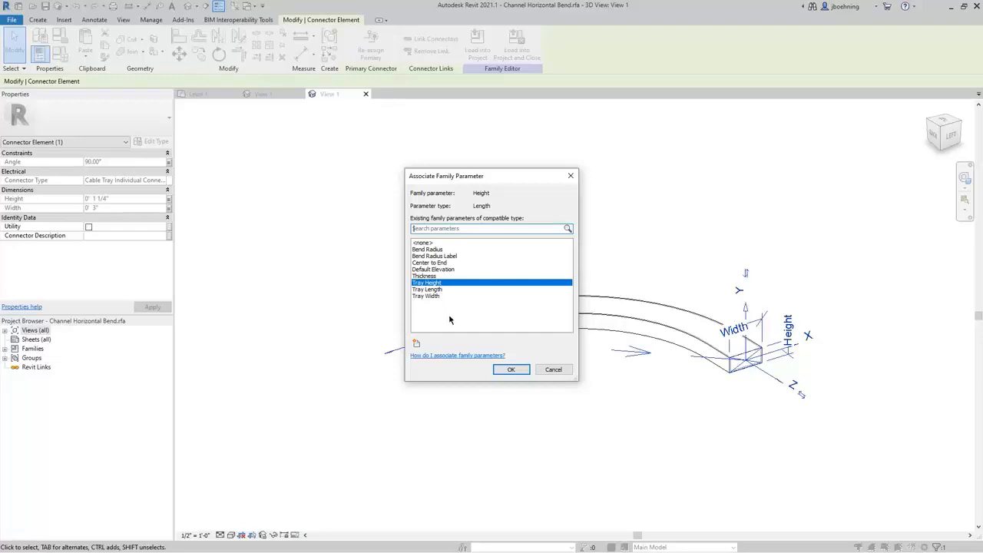
left_click(507, 369)
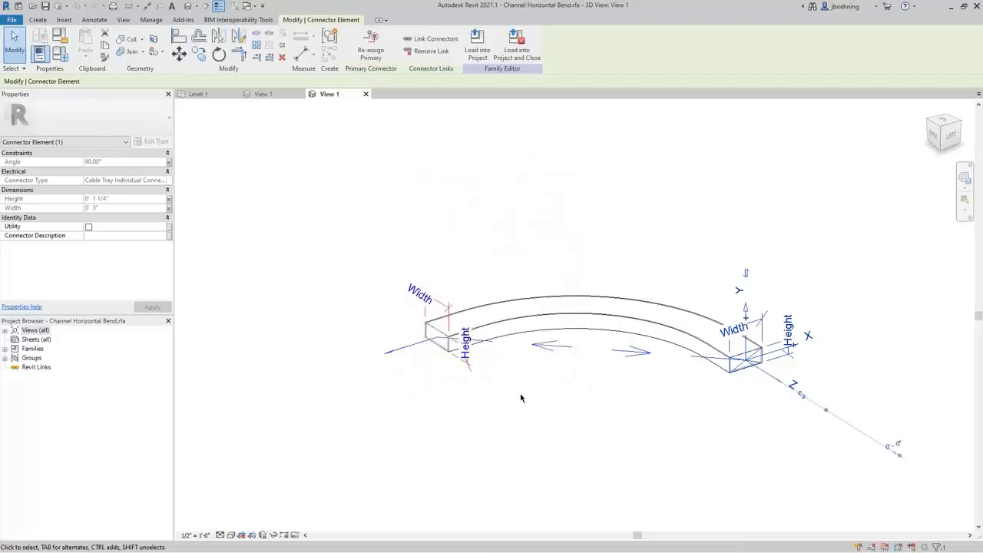
middle_click_drag(636, 423, 648, 365, "shift")
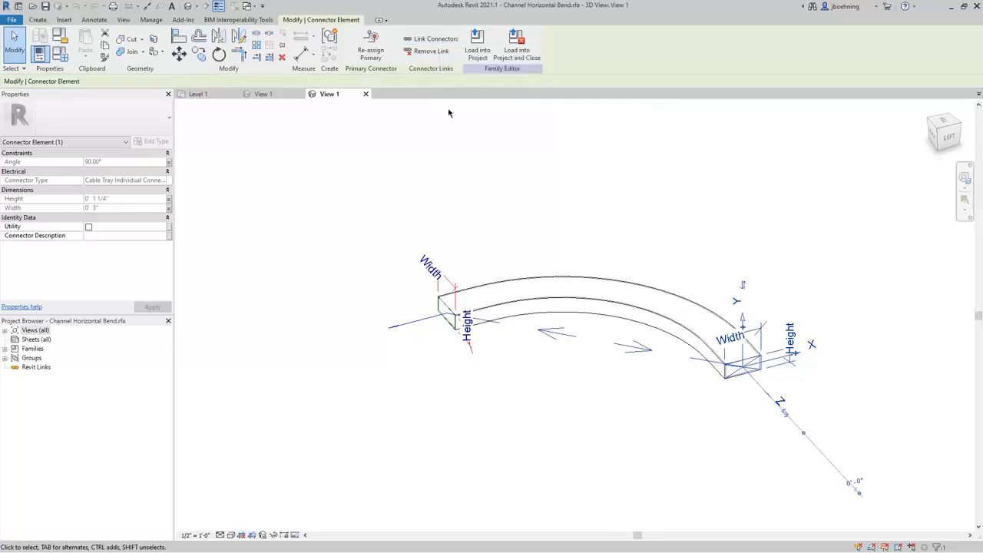
middle_click_drag(633, 394, 557, 378, "shift")
left_click(646, 395)
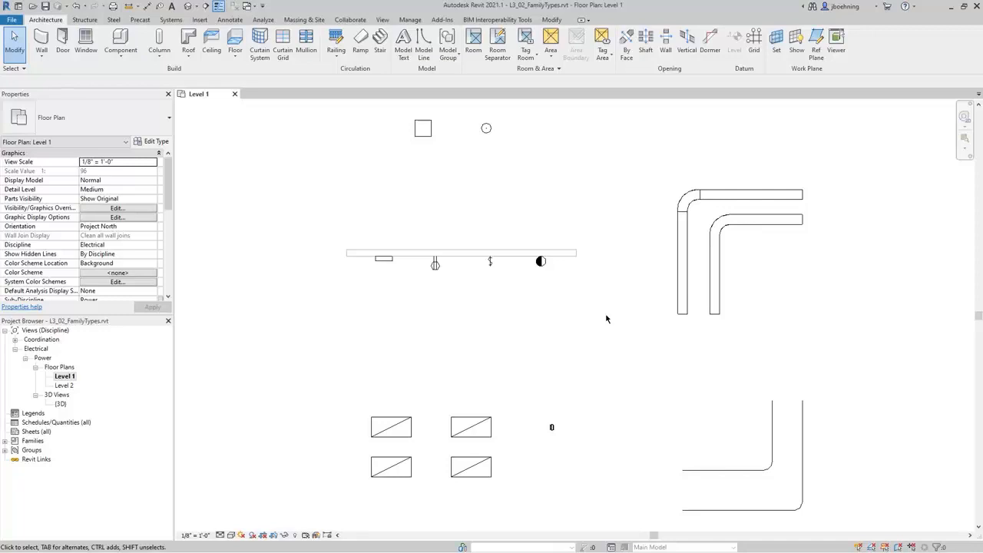
Review the type properties of the Channel Cable Tray on Level 1, including its fitting assignments, and leave them unchanged
left_click(749, 205)
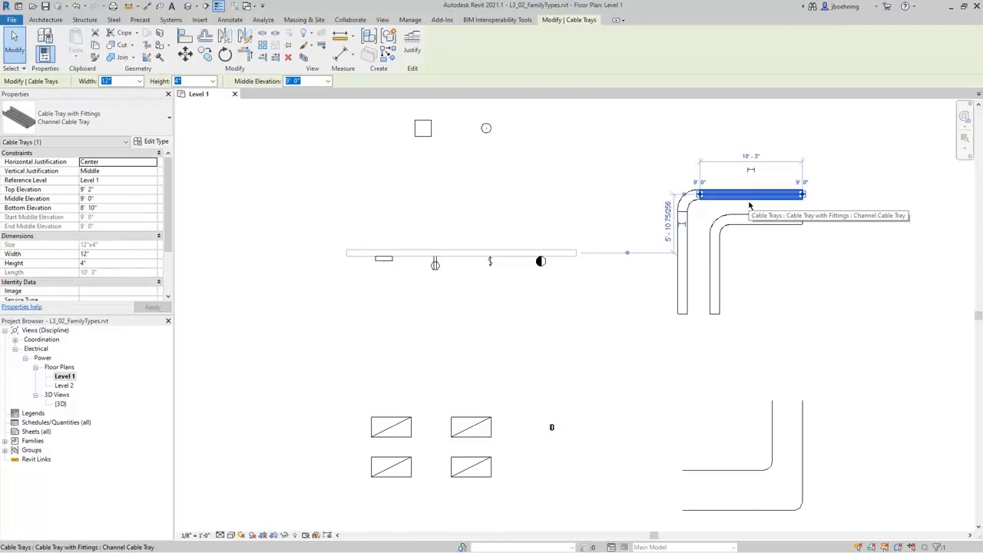
left_click(150, 143)
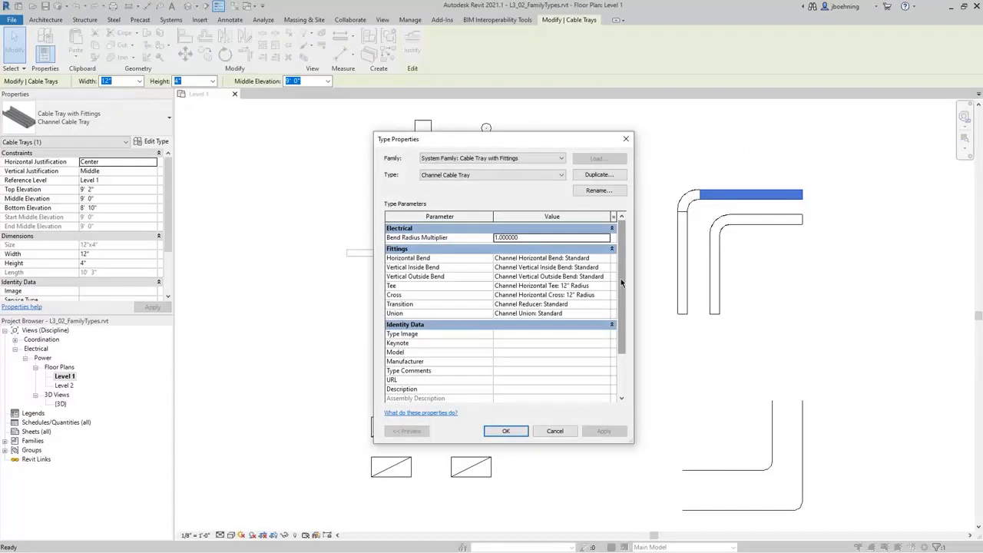
mouse_move(621, 283)
left_mouse_down()
mouse_move(622, 352)
mouse_move(619, 278)
left_mouse_up()
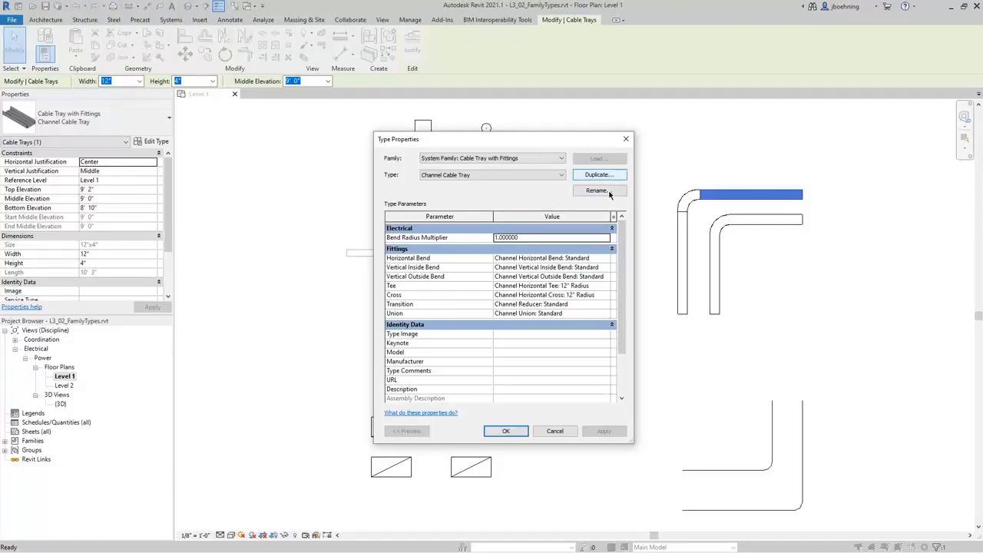
left_click(554, 431)
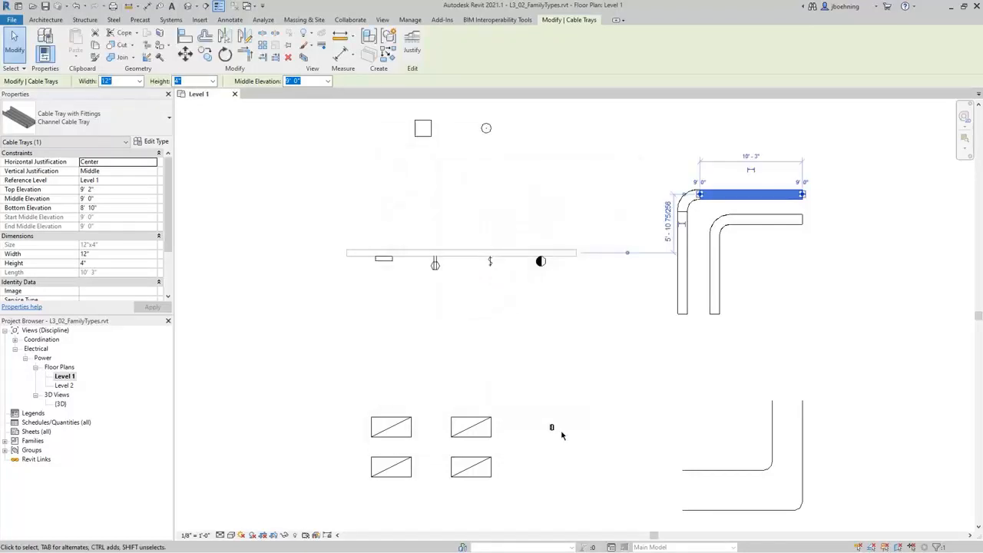
left_click(610, 336)
Inspect the channel bend, the square transformer, the rectangular wall-mounted item and the duplex receptacle by selecting each in turn
left_click(686, 196)
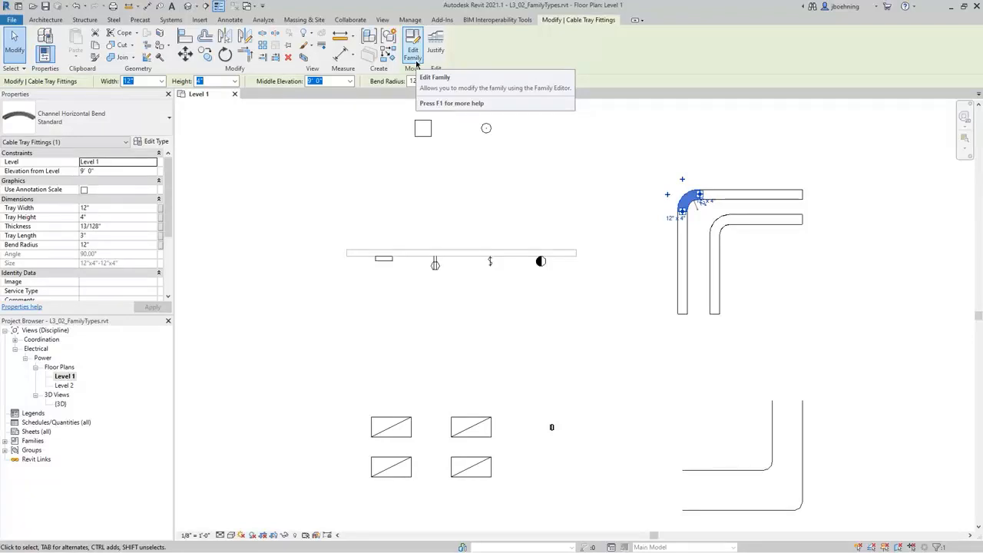
left_click(422, 127)
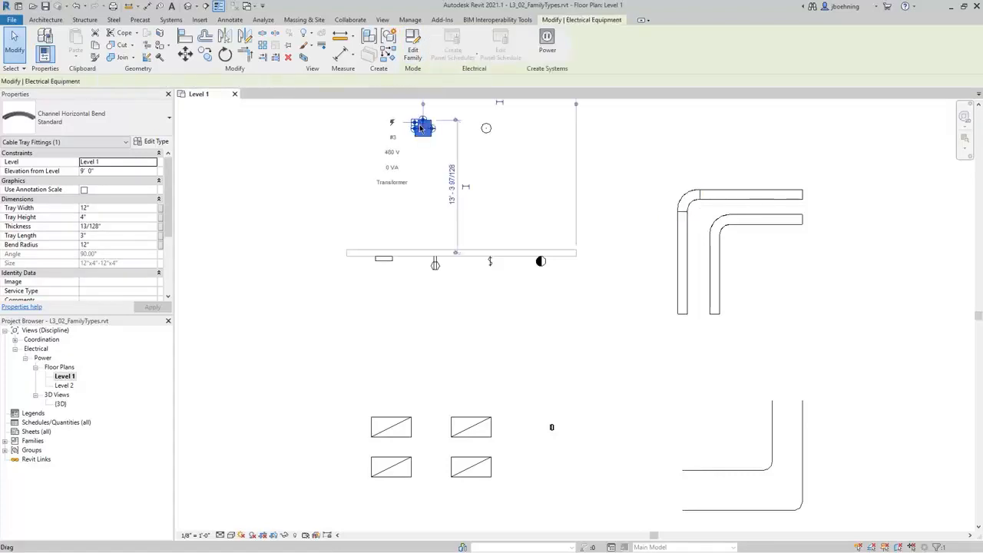
left_click(391, 261)
left_click(435, 265)
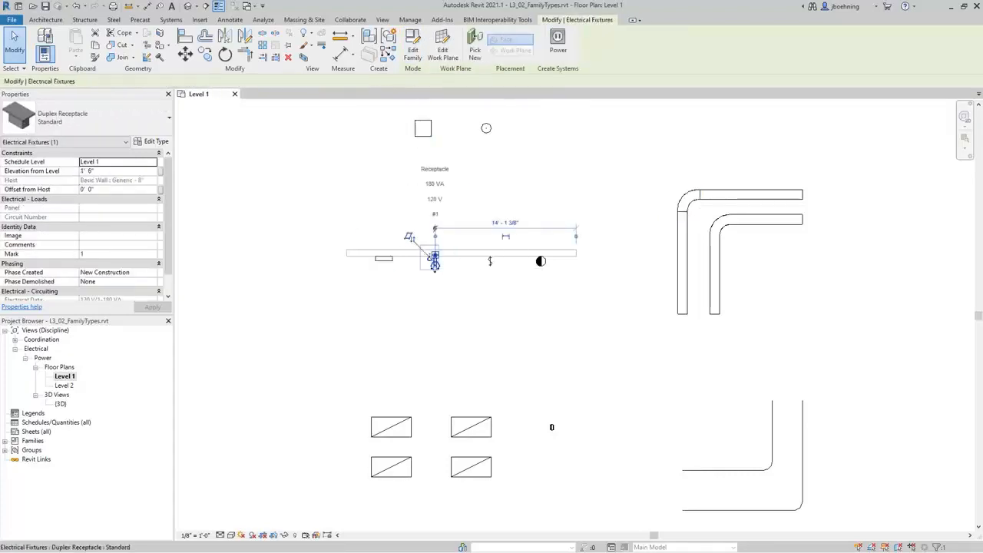
left_click(430, 315)
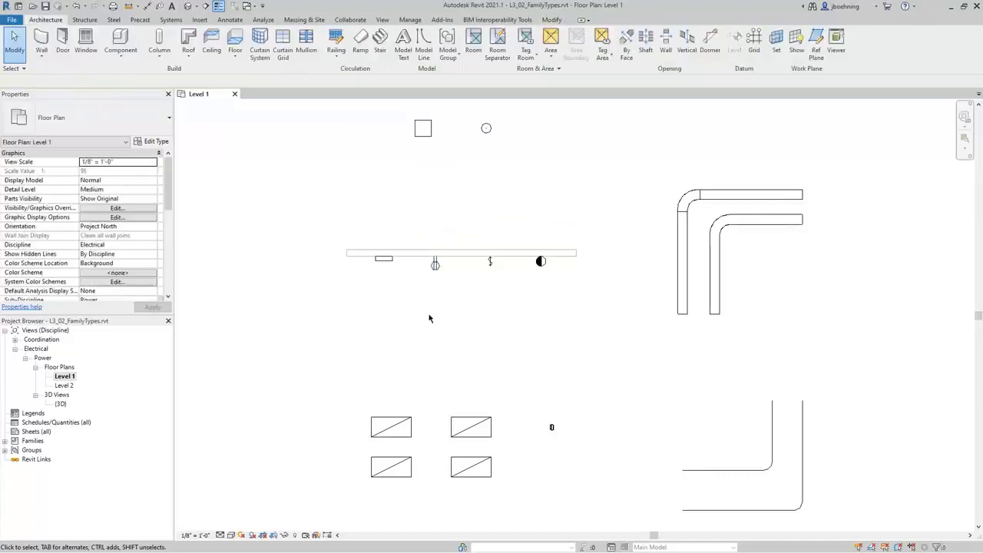
Review the available types of a Plain Recessed Lighting Fixture and the type parameters of its 2x4 - 120 type
left_click(414, 427)
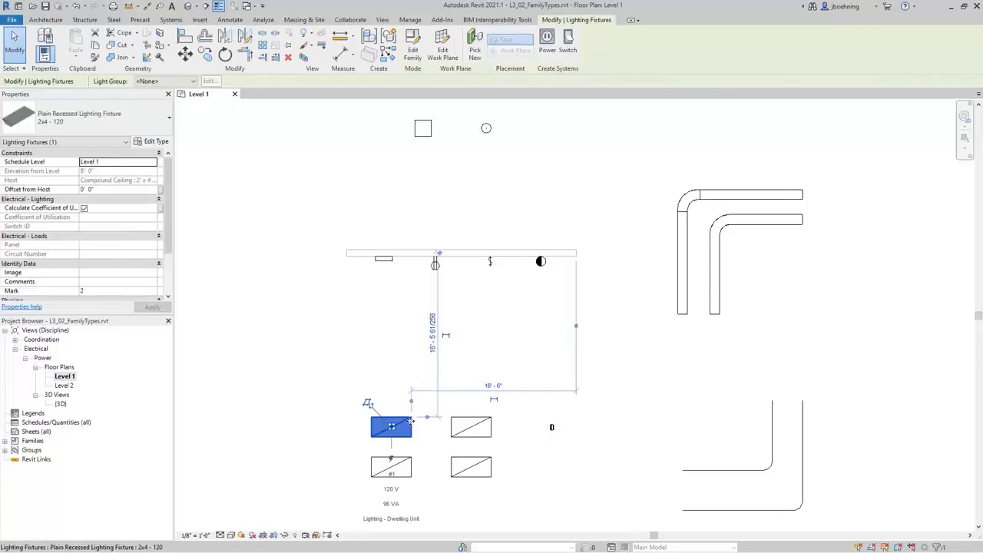
left_click(160, 126)
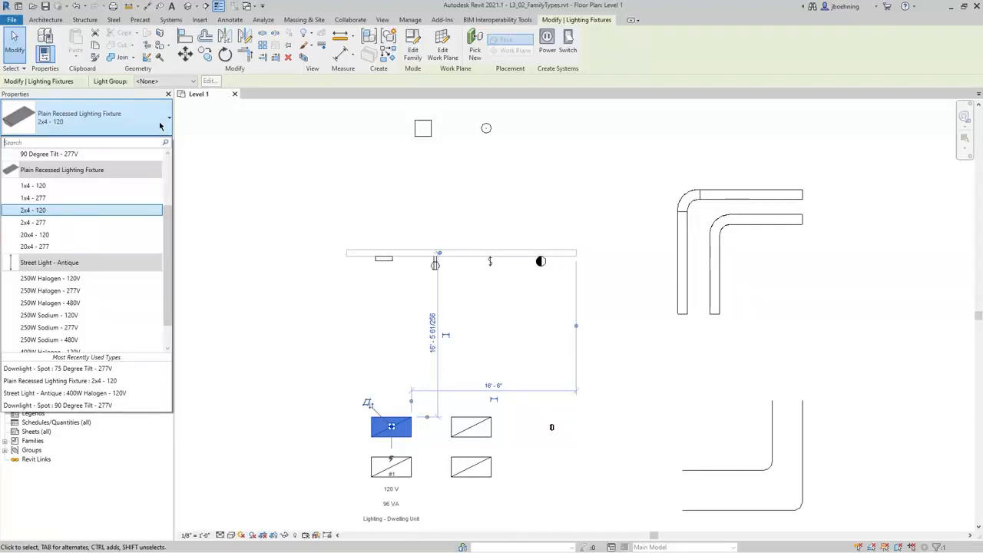
left_click(159, 126)
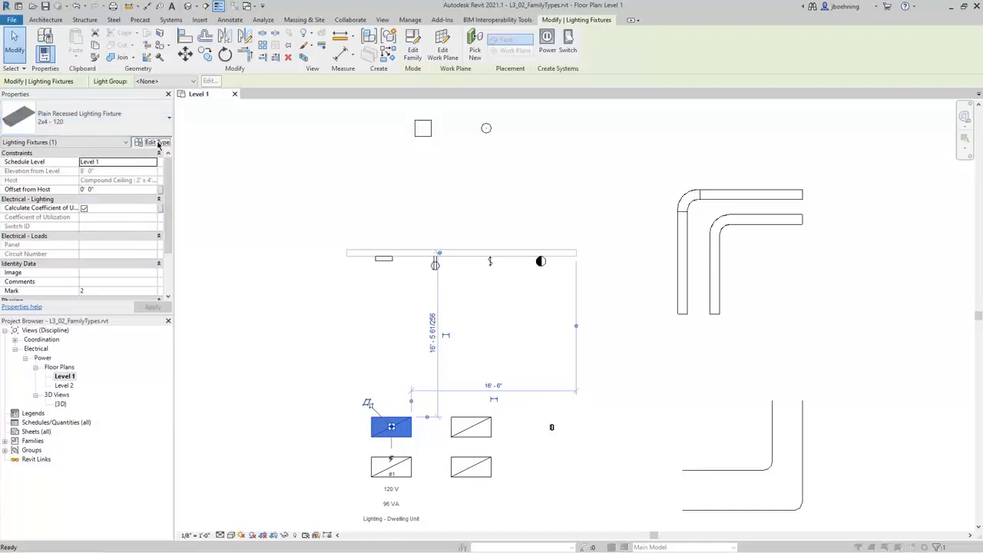
left_click(153, 142)
mouse_move(619, 257)
left_mouse_down()
mouse_move(619, 365)
mouse_move(618, 245)
left_mouse_up()
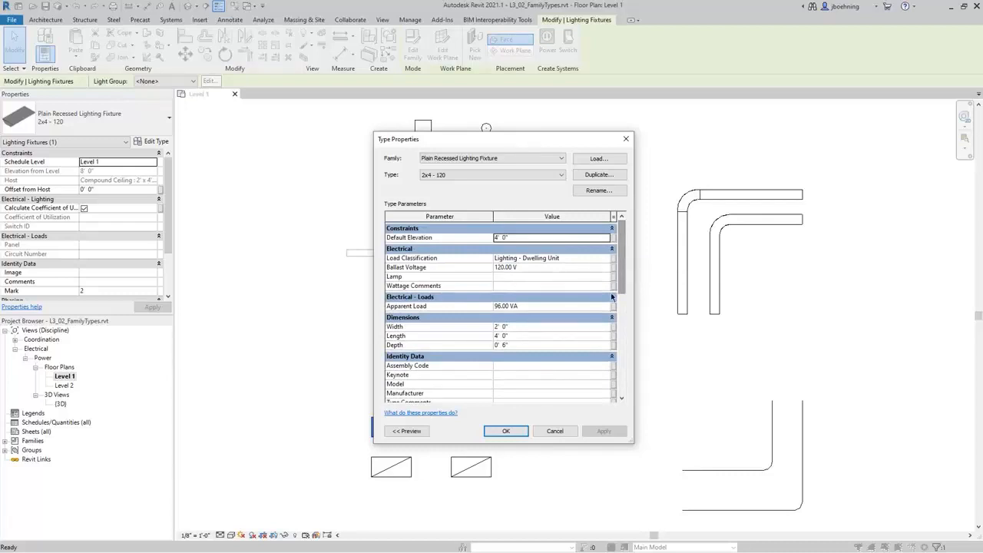
left_click(554, 431)
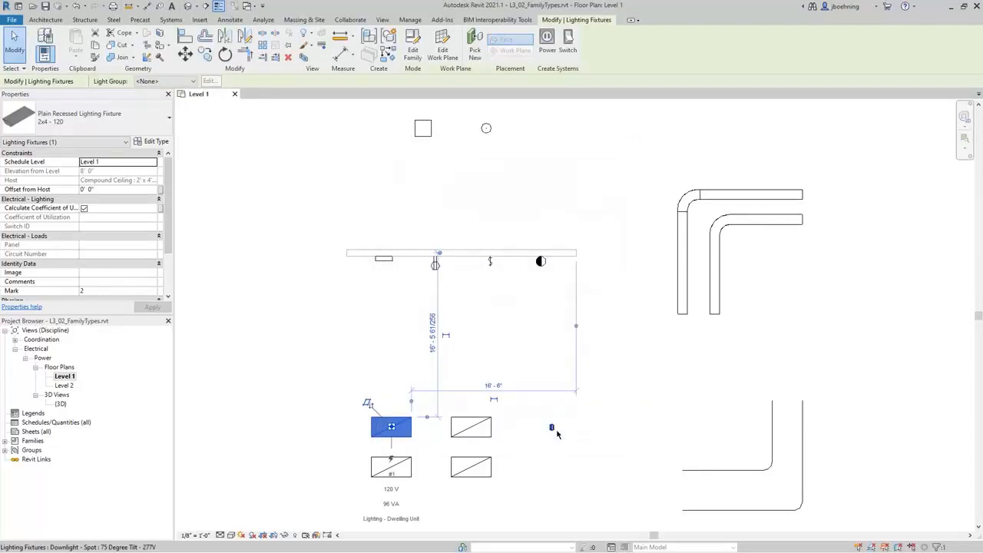
Open the Plain Recessed Lighting Fixture's family for editing and review the types and parameters defined in Family Types
left_click(413, 54)
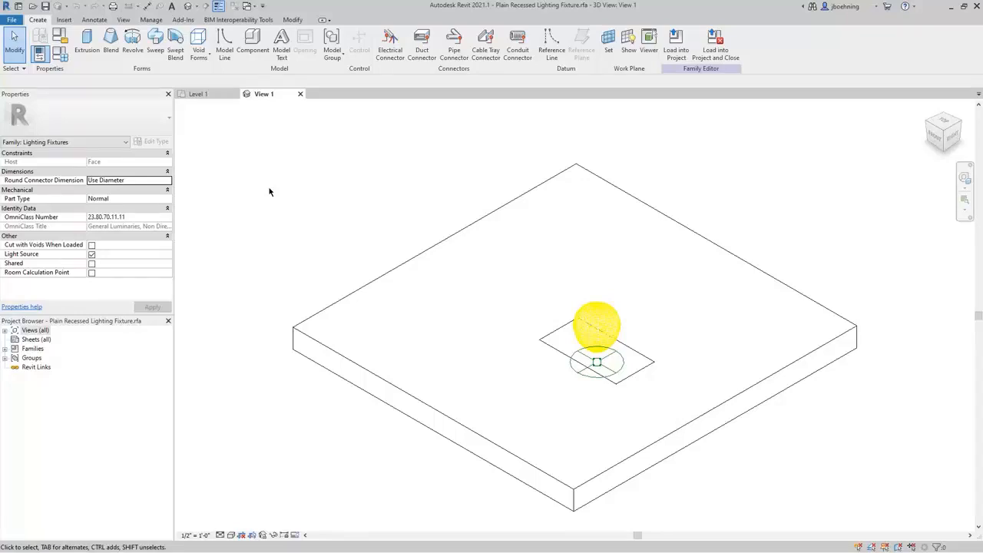
left_click(65, 64)
left_click(446, 156)
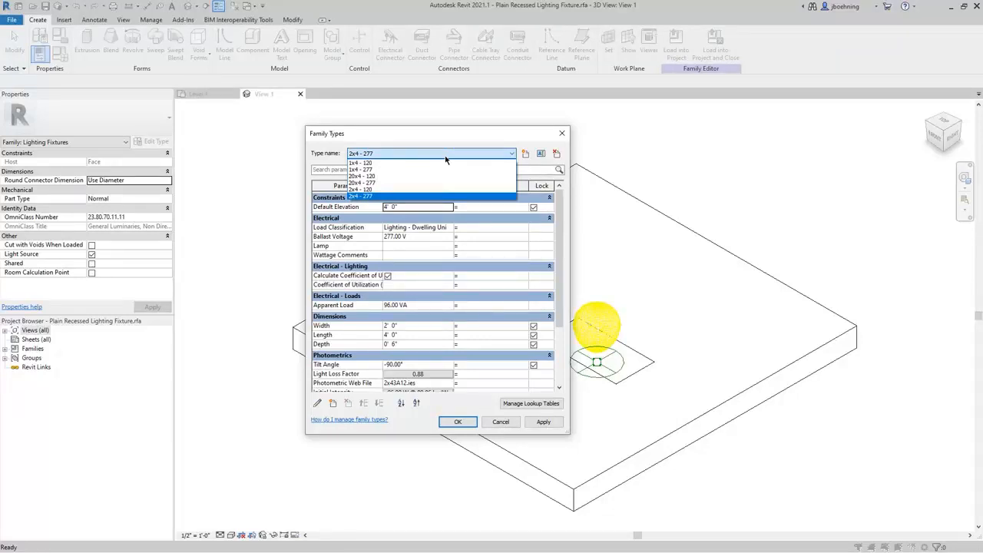
left_click(445, 157)
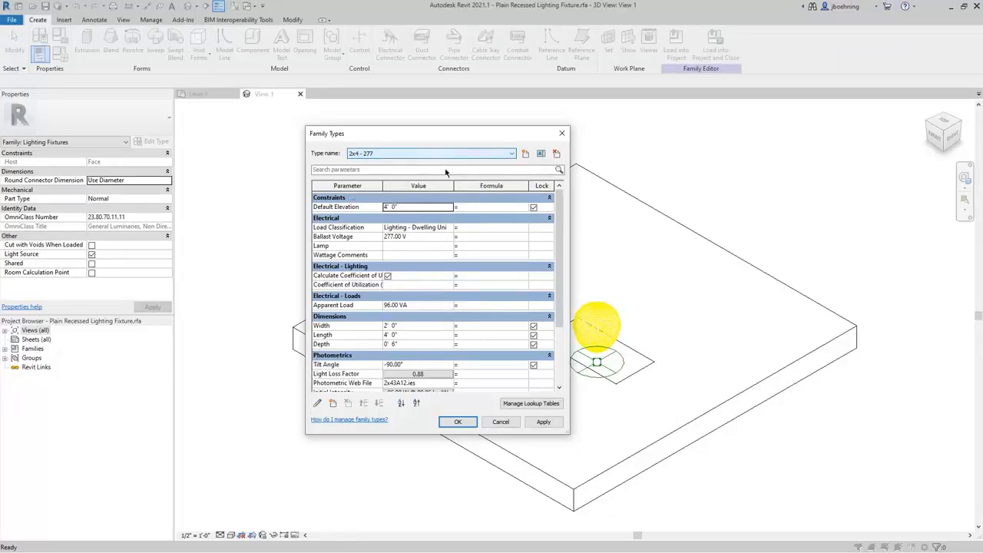
left_click(500, 421)
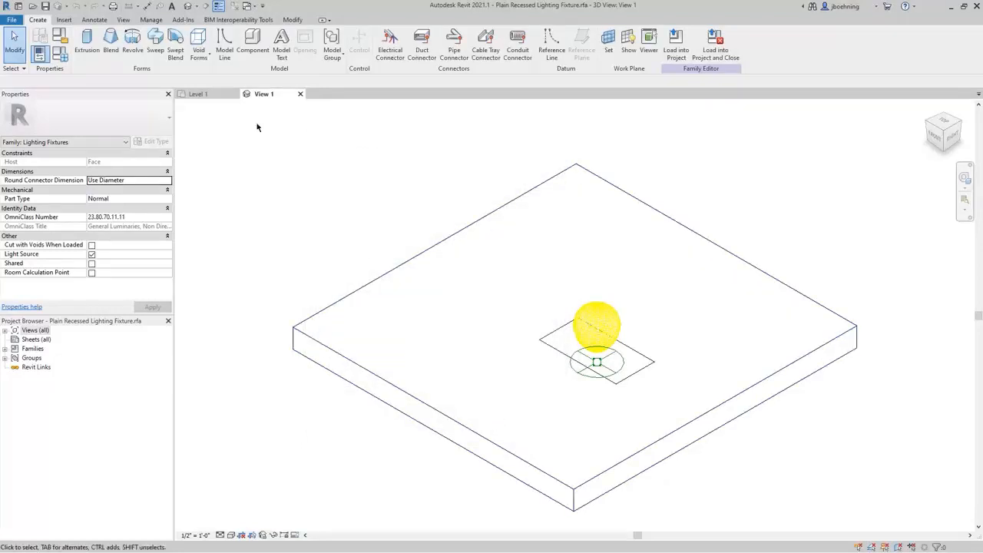
On the Level 1 plan, duplicate the 2x4 - 120 type of the upper-left recessed fixture as 2x2 - 120
left_click(198, 93)
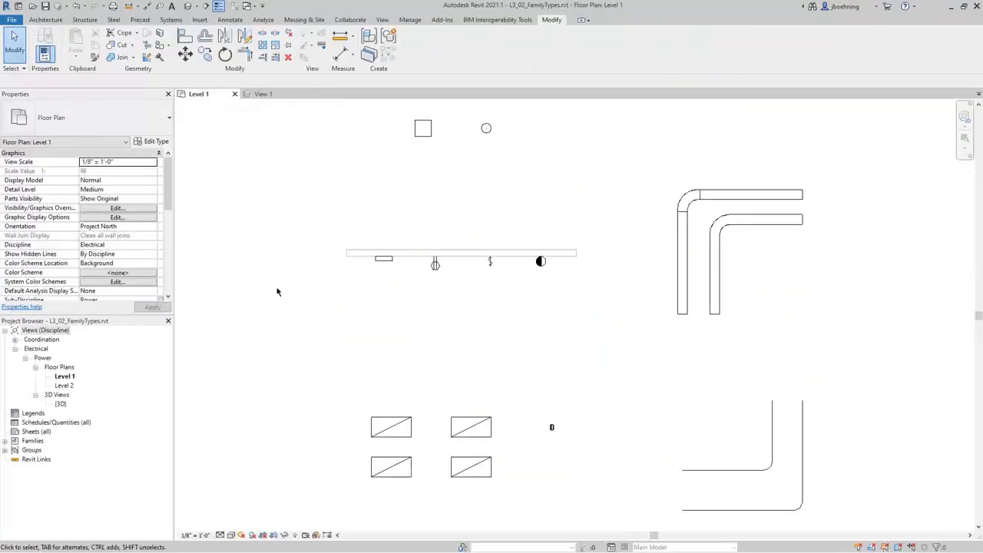
left_click(377, 432)
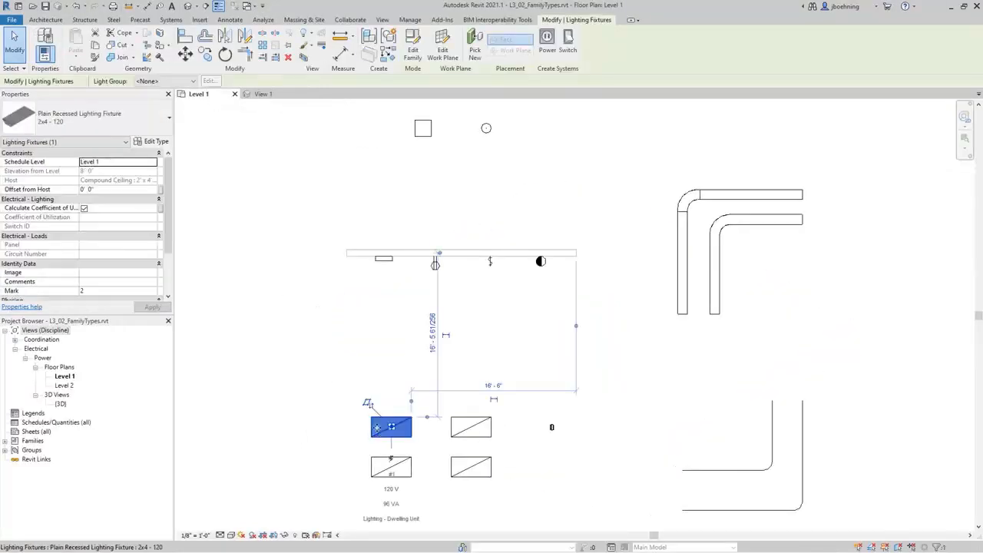
left_click(151, 141)
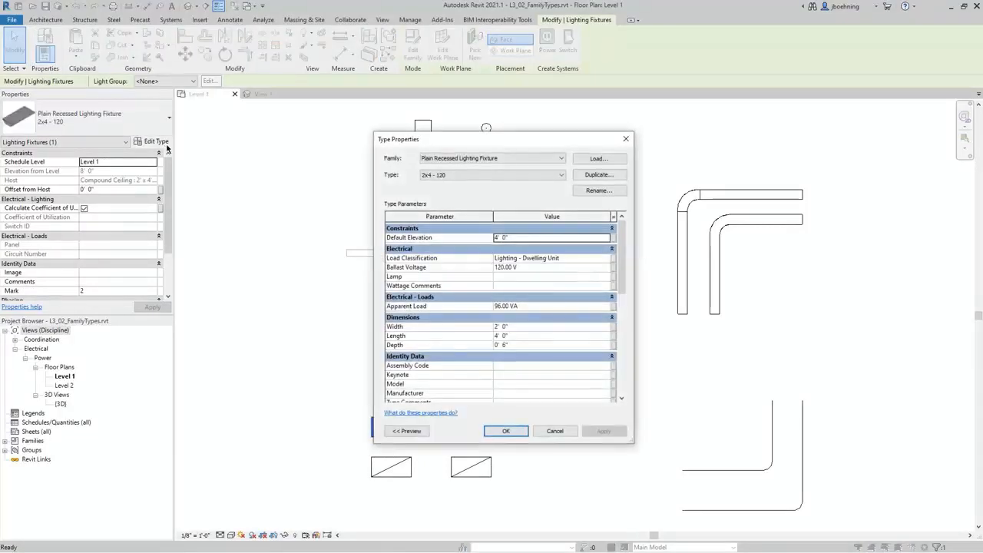
left_click(598, 174)
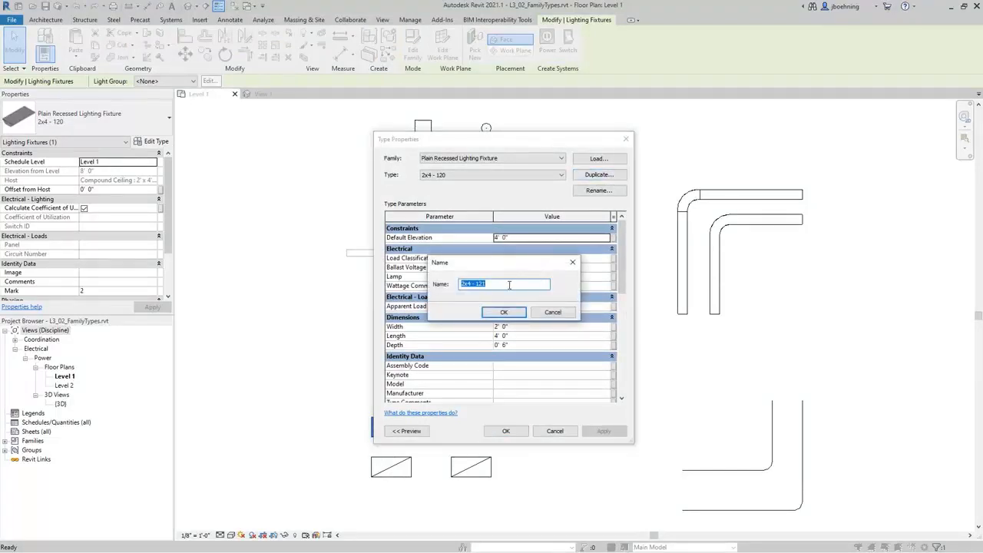
type("2x4 - 121")
key("BackSpace")
type("0")
left_click(472, 283)
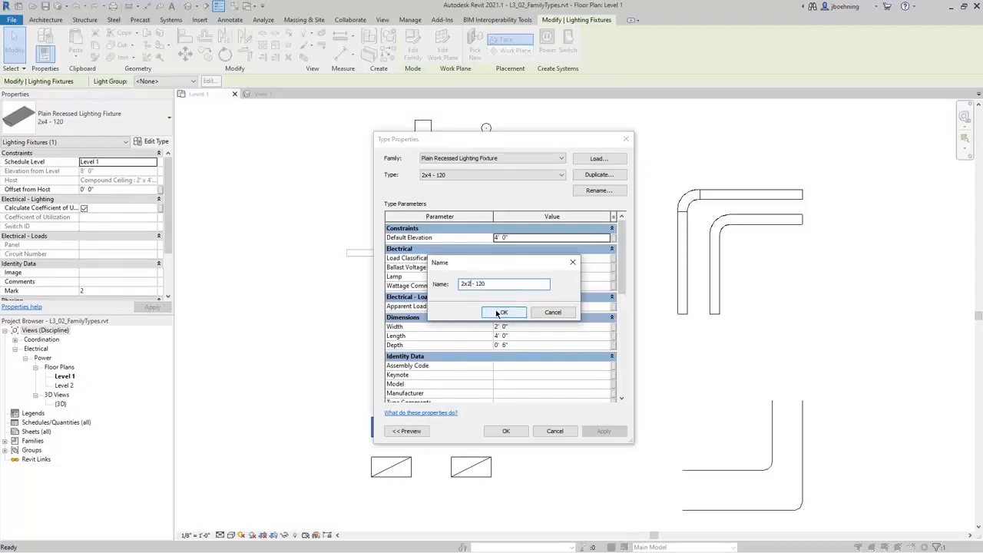
left_click(497, 314)
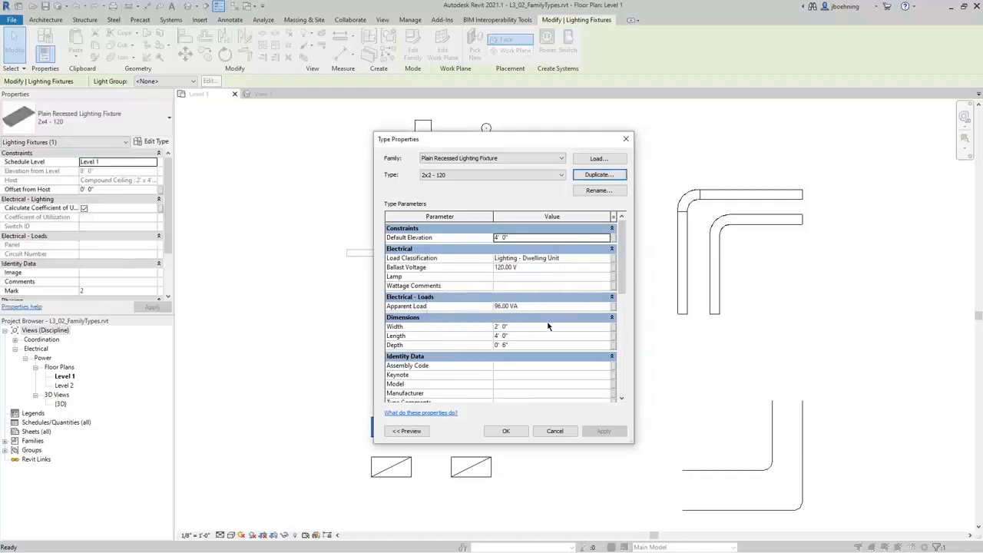
Set the Length of the 2x2 - 120 type to 2' and apply it to the selected fixture
left_click(529, 338)
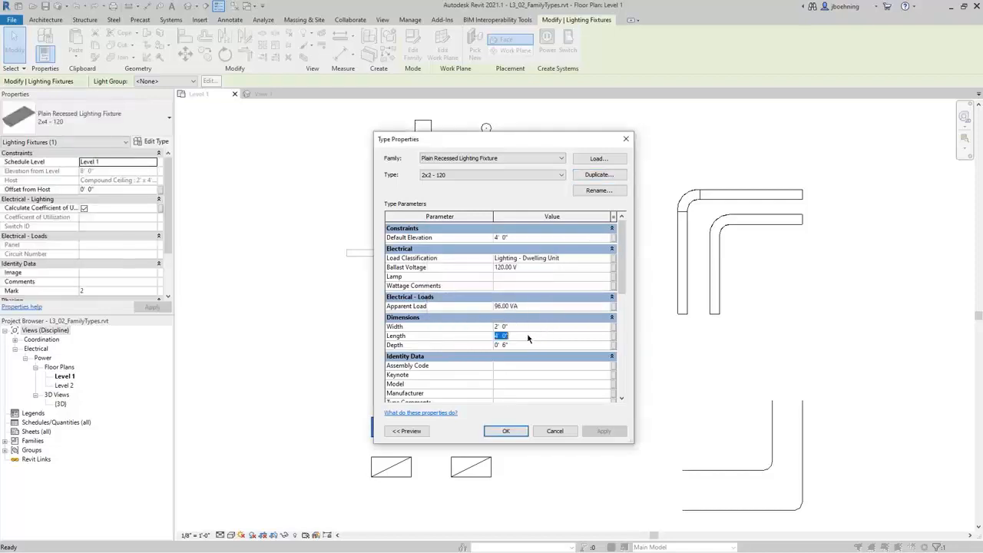
type("2")
left_click(526, 328)
left_click(507, 431)
scroll(376, 460, "up", 3)
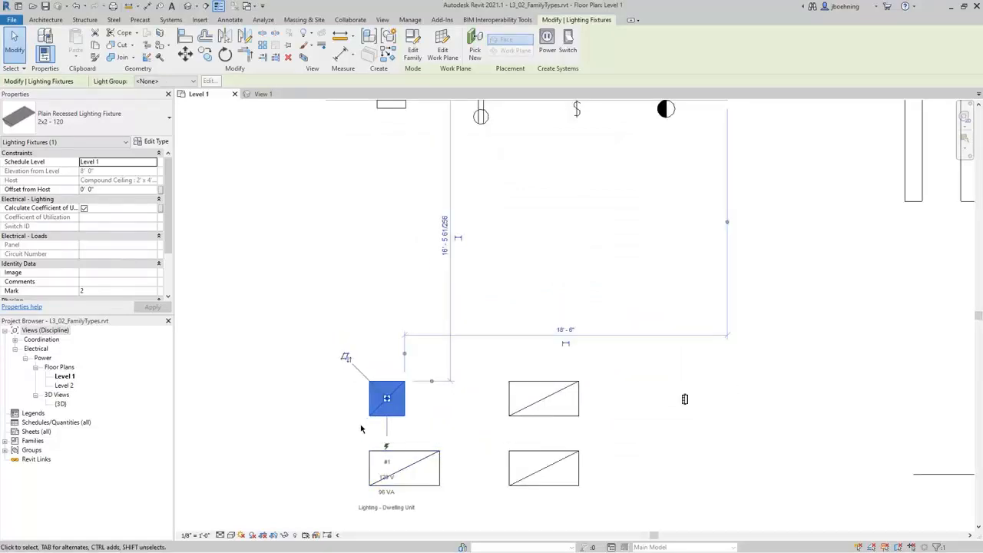
Change the selected fixture to the 2x4 - 277 type and duplicate that type as 2x2 - 277
left_click(156, 122)
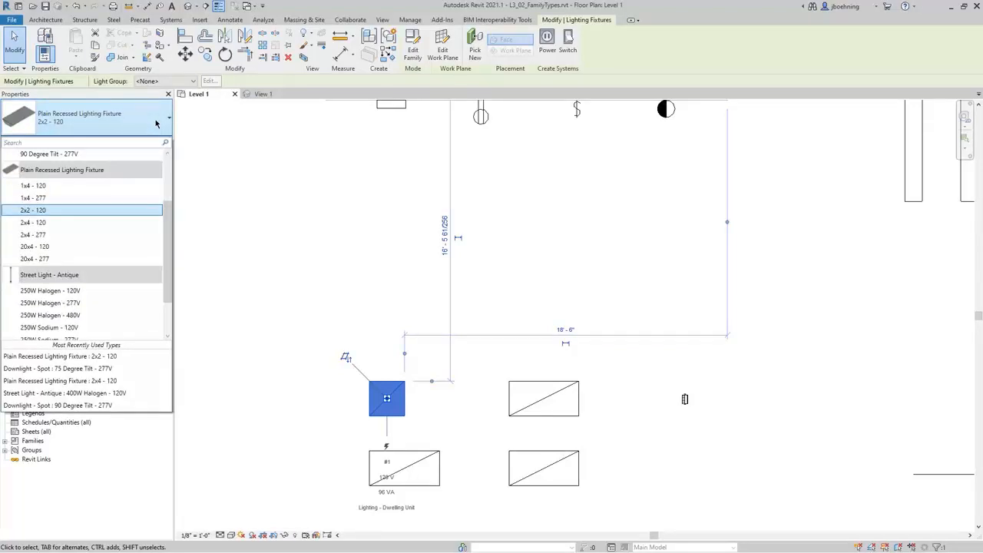
left_click(100, 238)
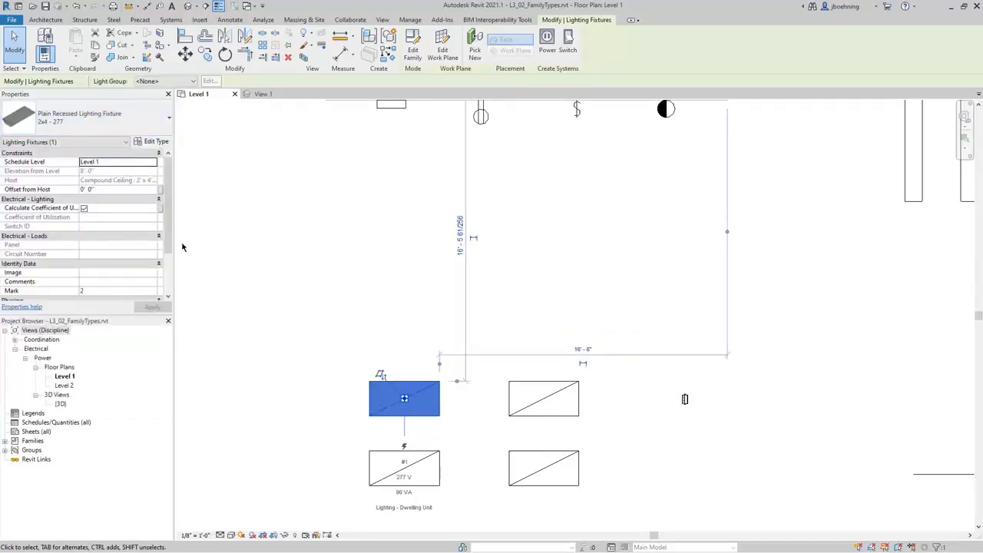
left_click(158, 143)
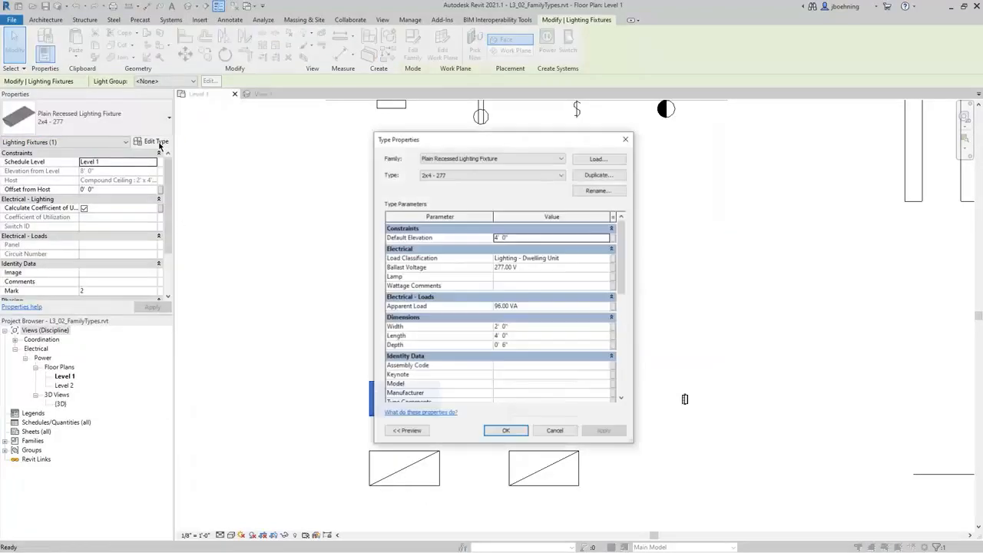
left_click(599, 177)
left_click(505, 285)
key("BackSpace")
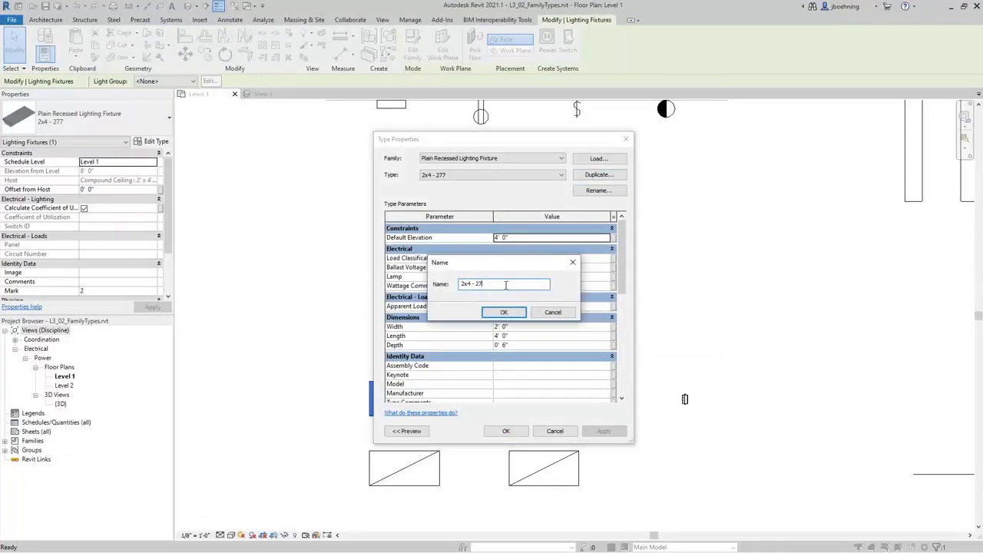
type("7")
left_click(472, 284)
key("BackSpace")
type("2")
left_click(500, 312)
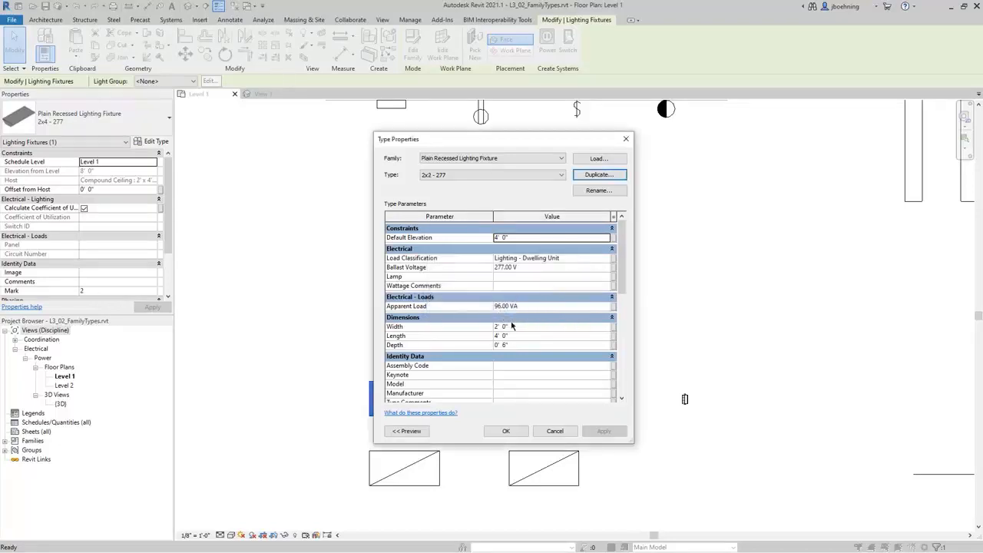
Set the Length of the 2x2 - 277 type to 2' and apply it to the selected fixture
left_click(502, 336)
type("2")
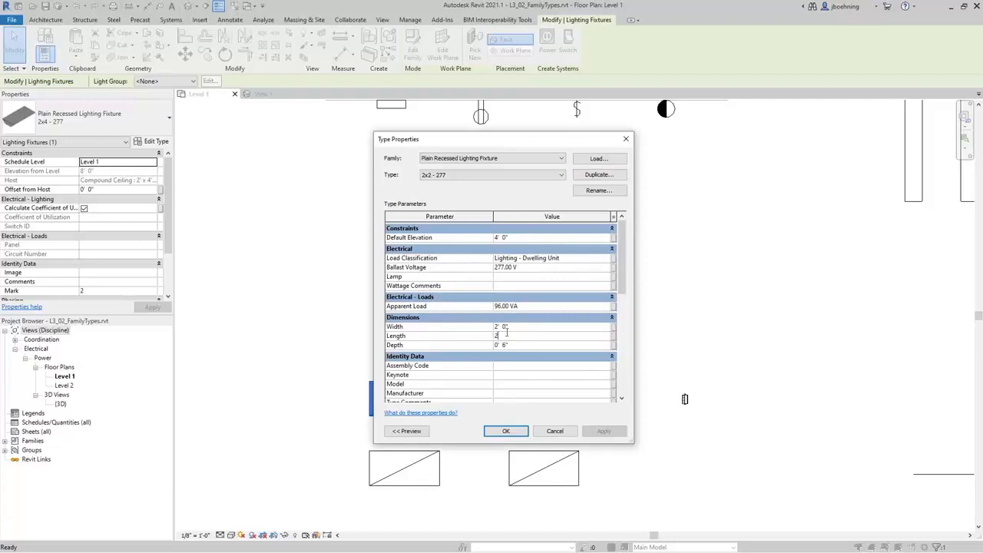
left_click(507, 328)
left_click(521, 434)
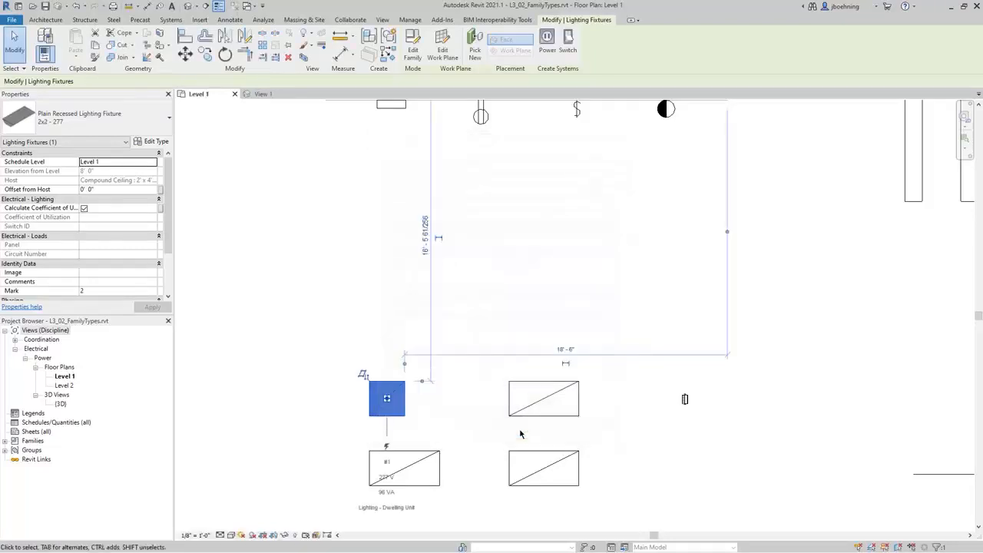
Check which types the already open Plain Recessed Lighting Fixture family lists in Family Types, leaving them unchanged
left_click(165, 131)
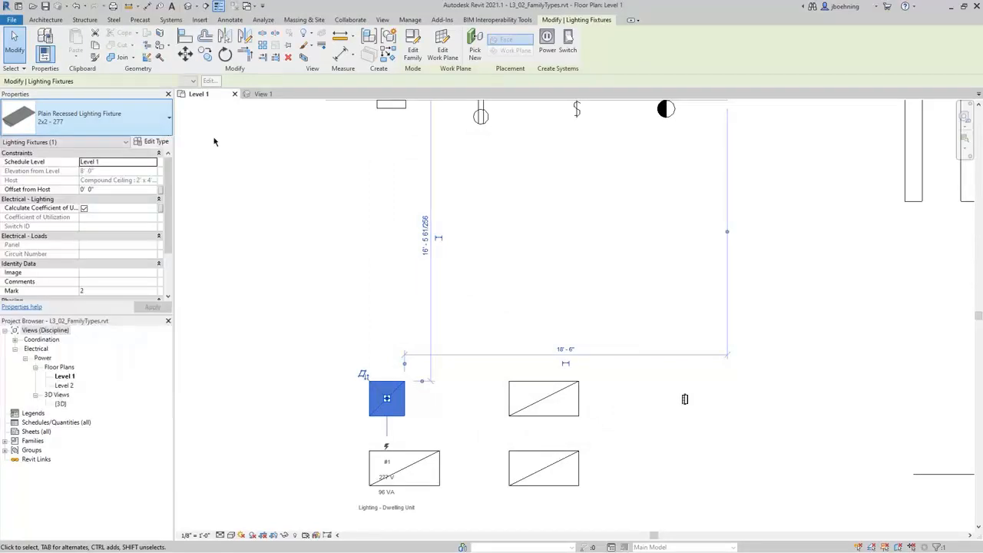
left_click(239, 117)
left_click(261, 94)
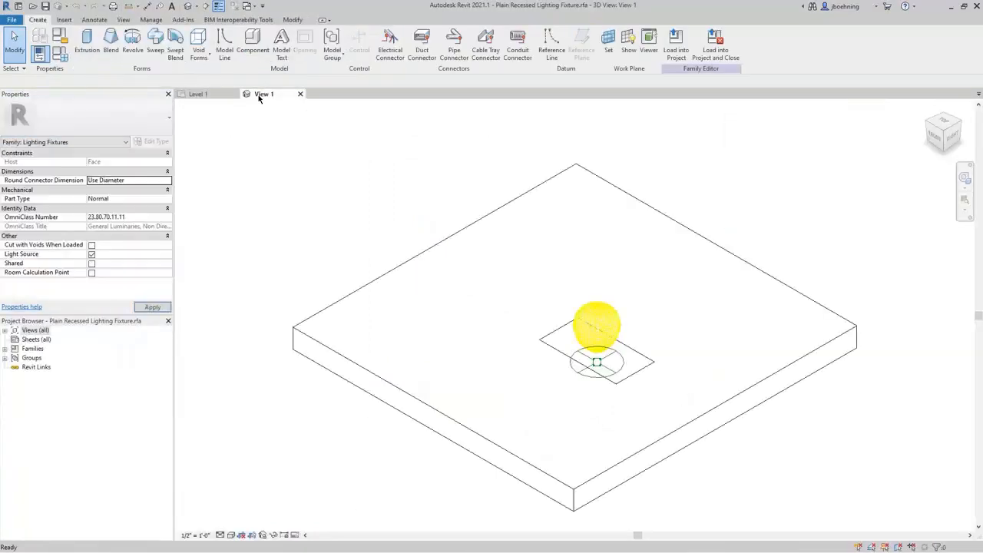
left_click(60, 53)
left_click(438, 153)
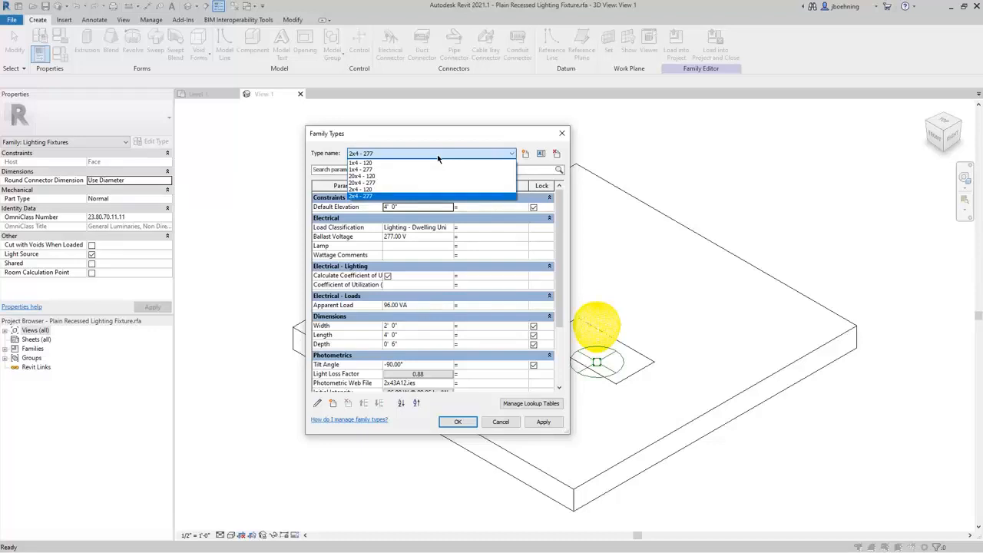
left_click(438, 158)
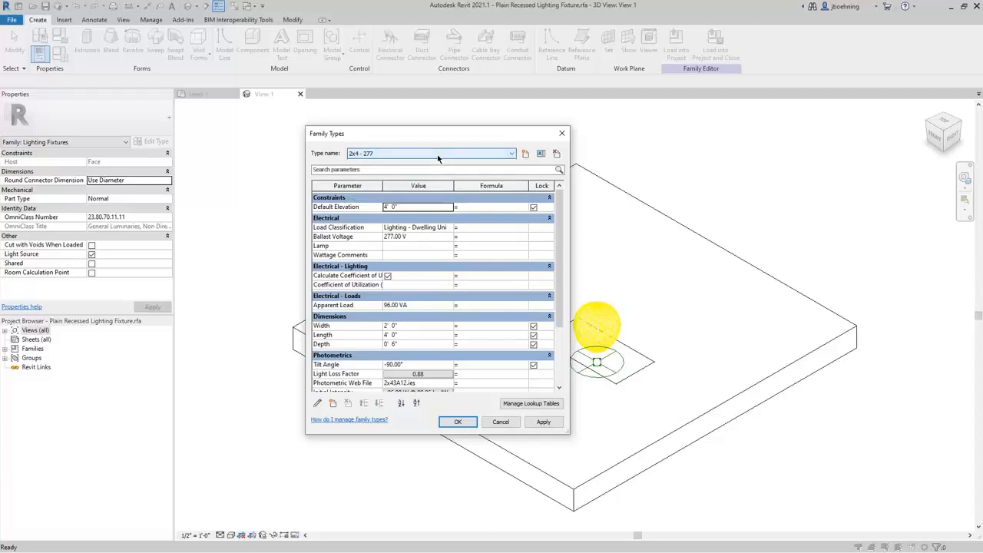
left_click(499, 423)
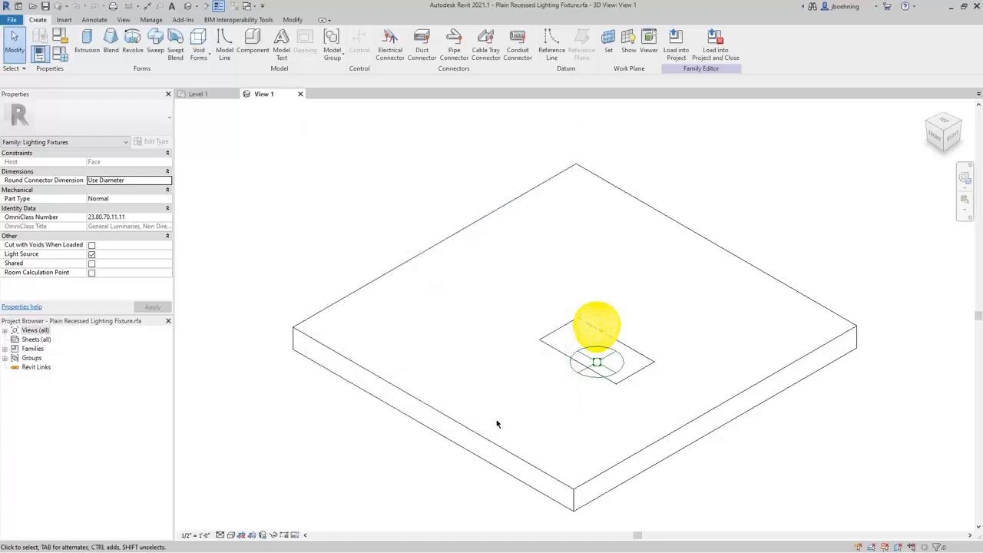
Close the open fixture family and reopen it from the 2x2 - 277 fixture in the project to check its Family Types list
left_click(301, 93)
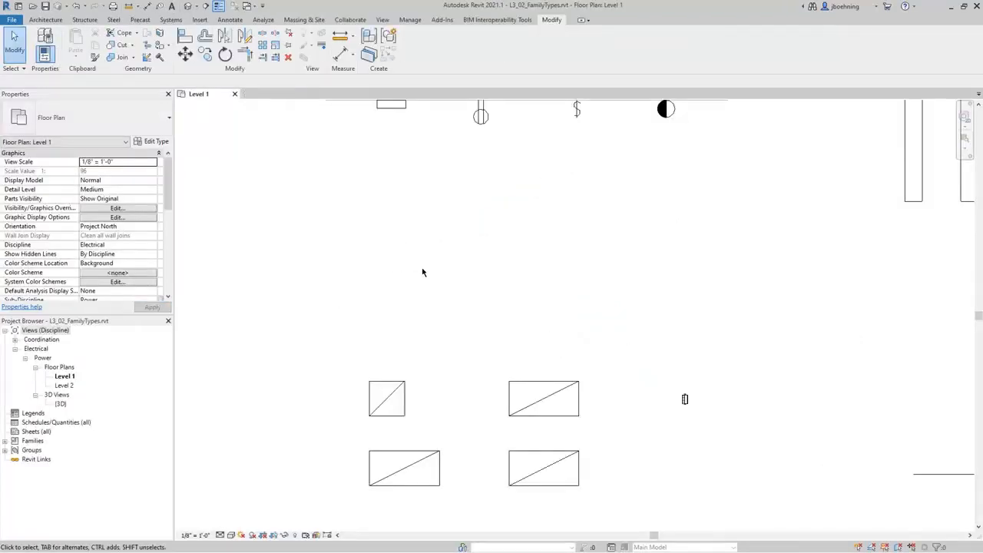
left_click(397, 389)
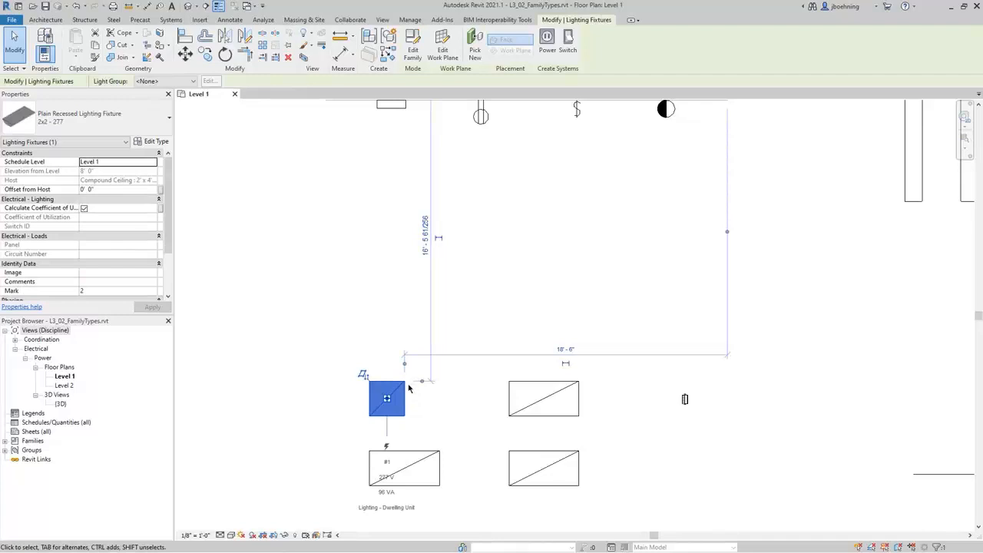
left_click(157, 128)
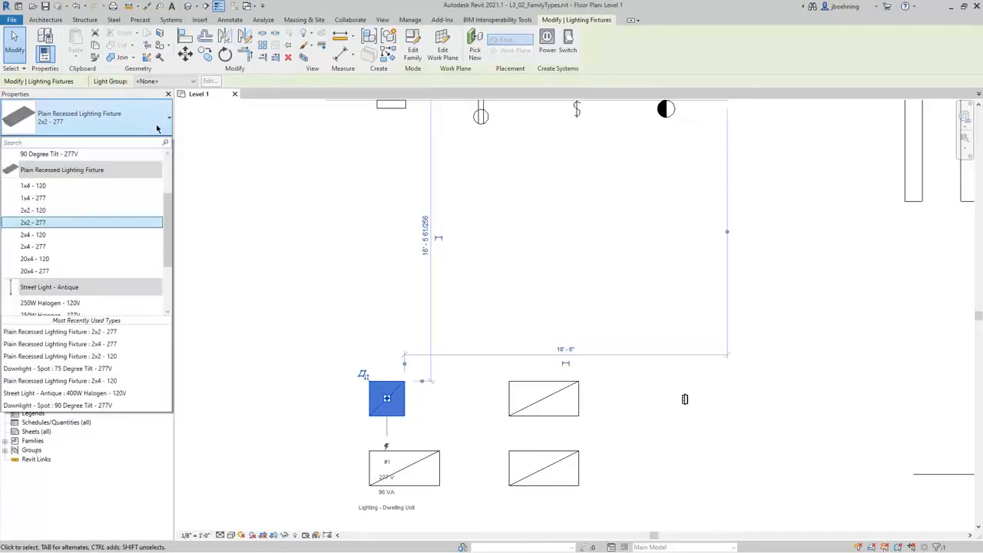
left_click(156, 128)
left_click(412, 49)
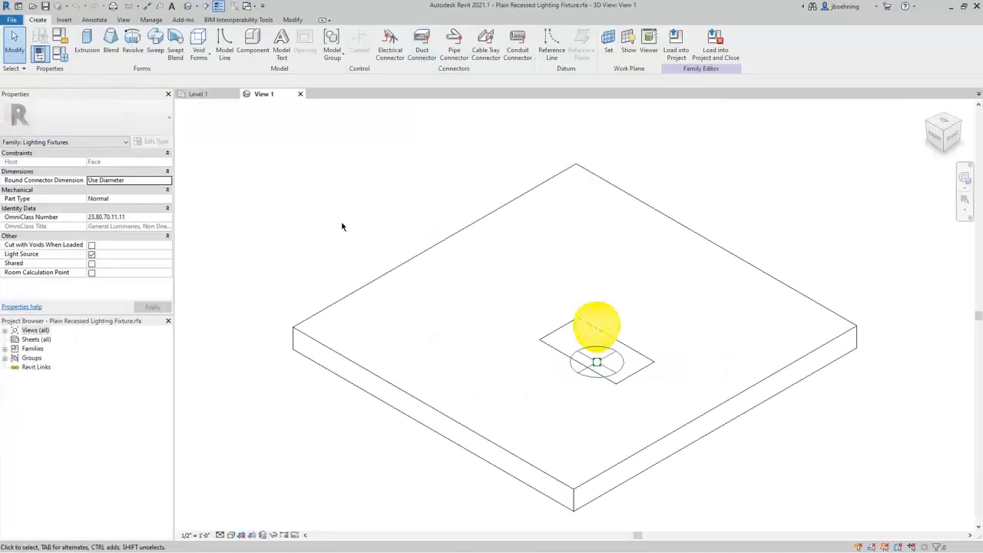
left_click(61, 53)
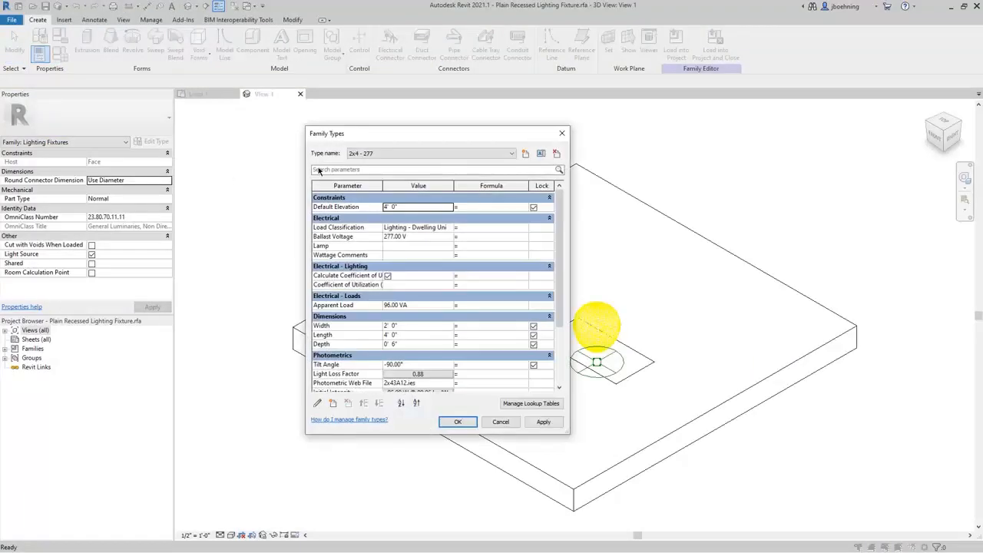
left_click(473, 155)
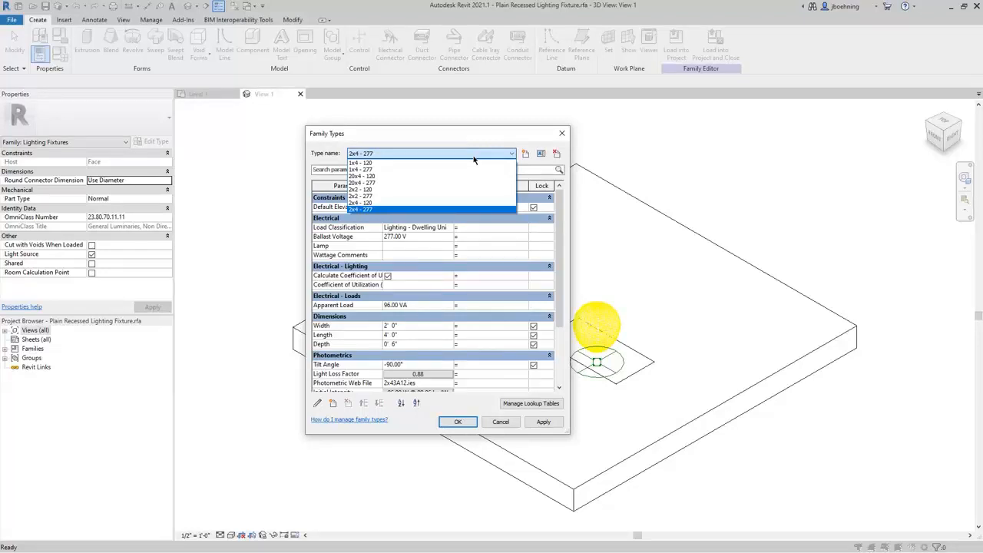
For the family's 2x2 - 120 type, set the Default Elevation to 3' and the Tilt Angle to -80°
left_click(455, 195)
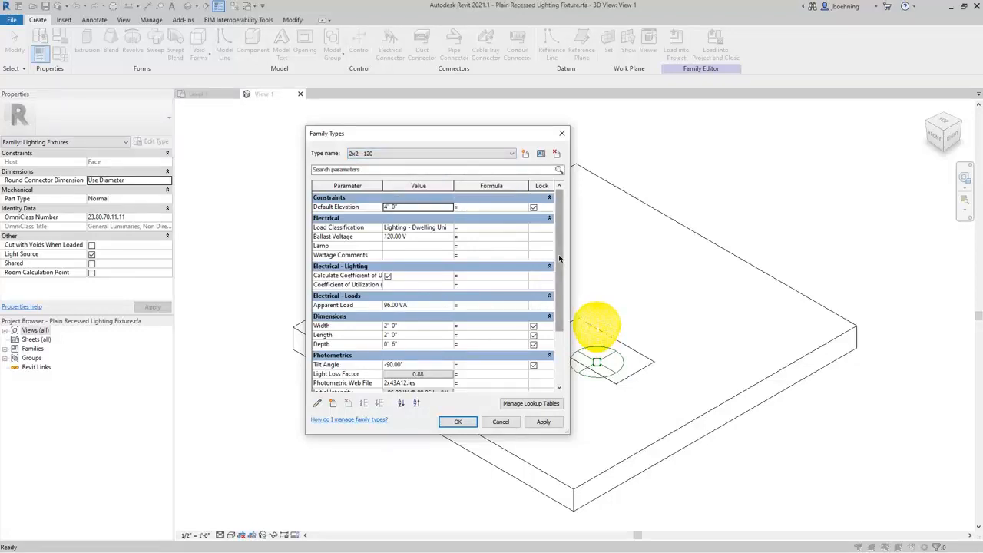
mouse_move(558, 256)
left_mouse_down()
mouse_move(560, 338)
mouse_move(559, 252)
left_mouse_up()
left_click(407, 211)
type("3")
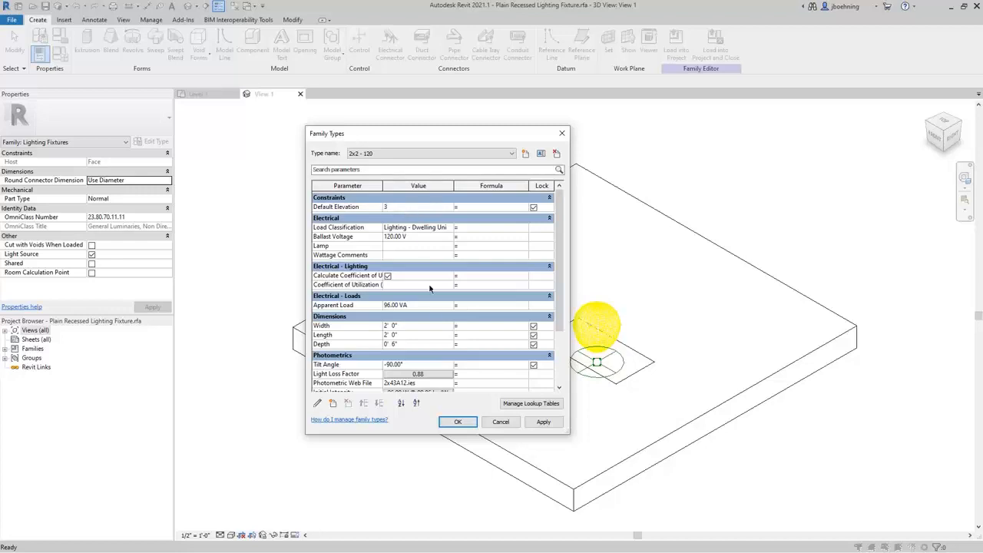
left_click(435, 326)
scroll(555, 269, "down", 3)
left_click(416, 276)
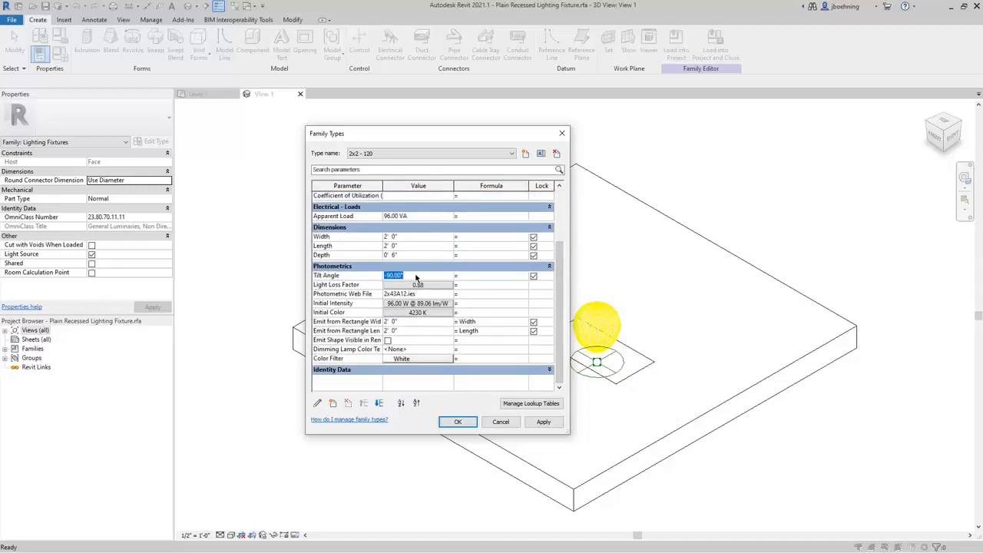
type("-80")
left_click(463, 424)
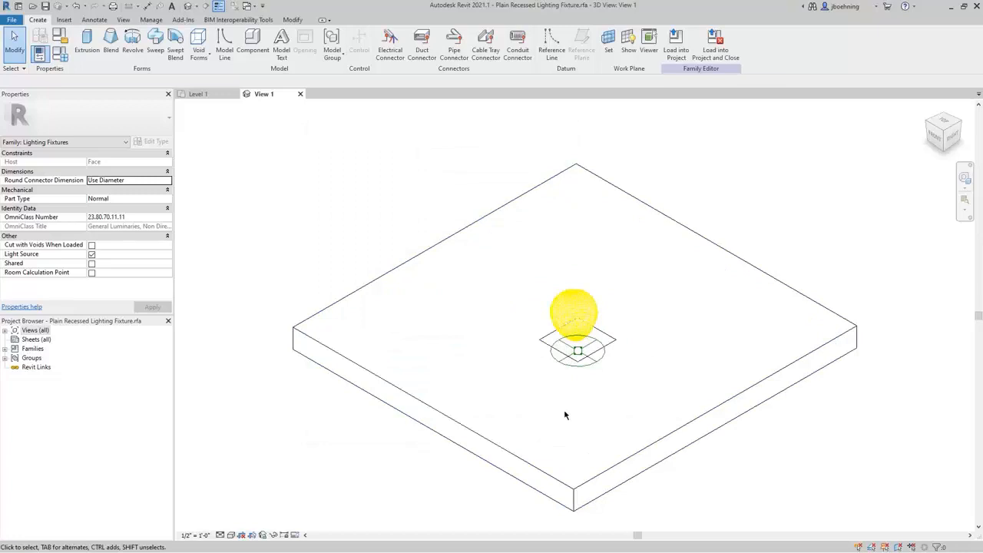
Load the edited fixture family into the project, overwriting the existing version and its parameter values
left_click(676, 48)
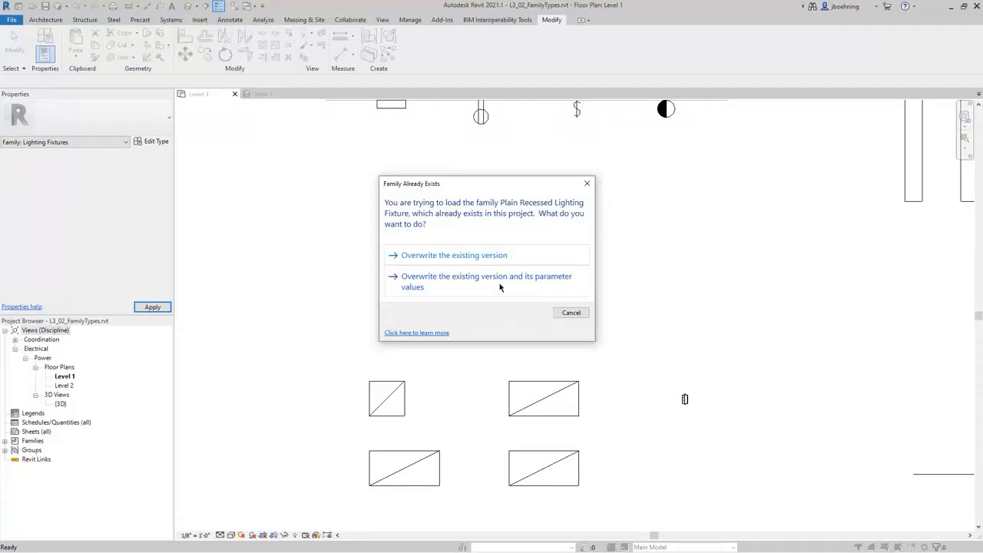
left_click(496, 287)
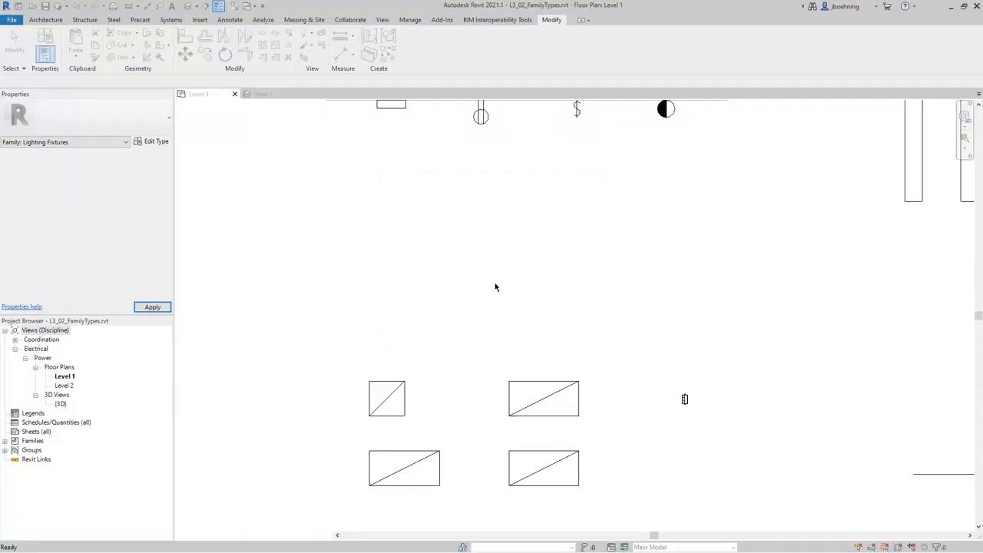
Switch the 2x2 - 277 lighting fixture to type 2x2 - 120, checking that type's Default Elevation and Tilt Angle in Type Properties
left_click(407, 384)
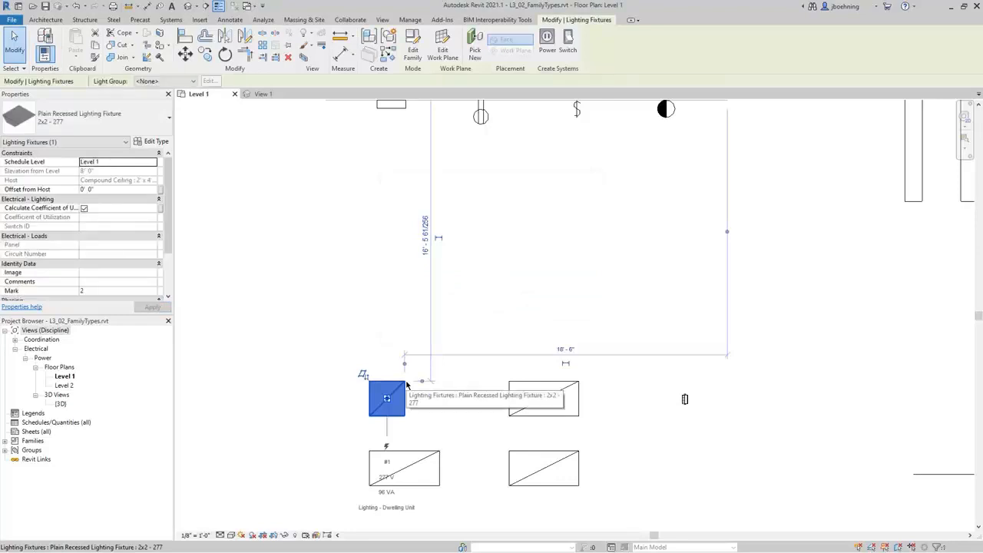
left_click(162, 142)
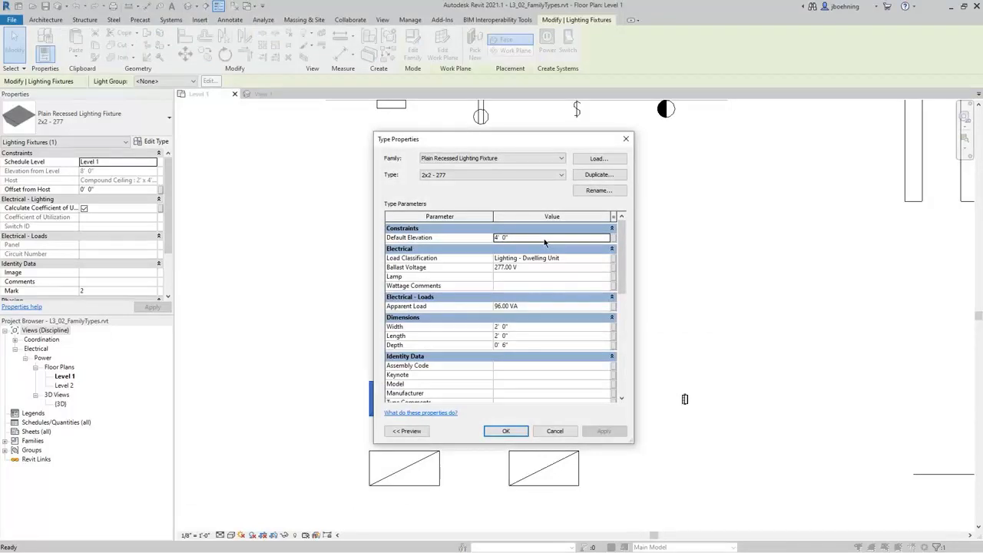
left_click(546, 178)
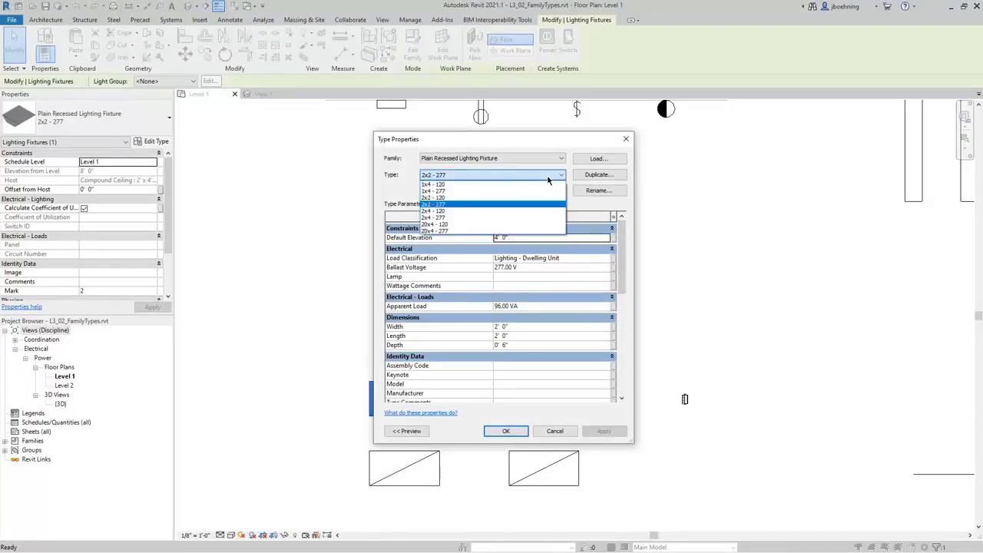
left_click(533, 201)
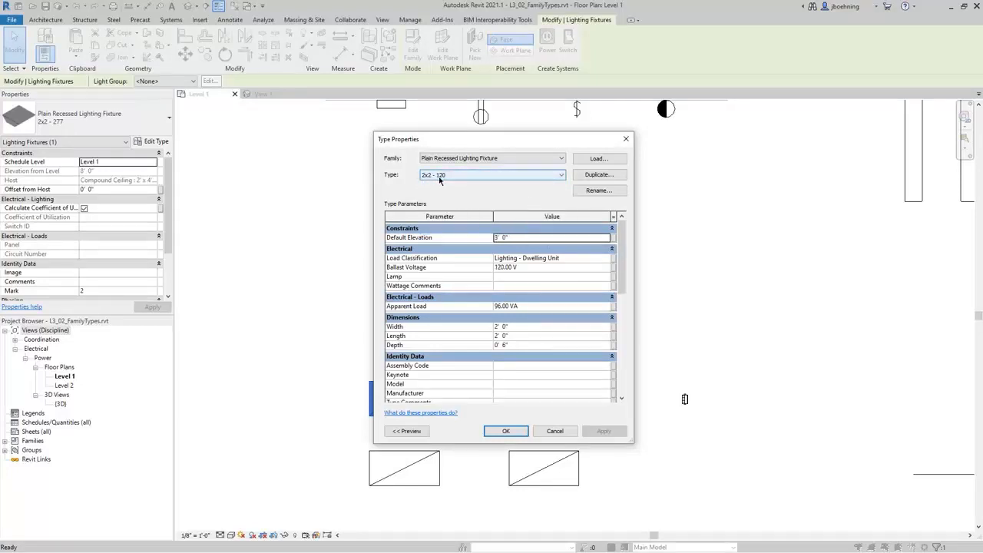
left_click(521, 241)
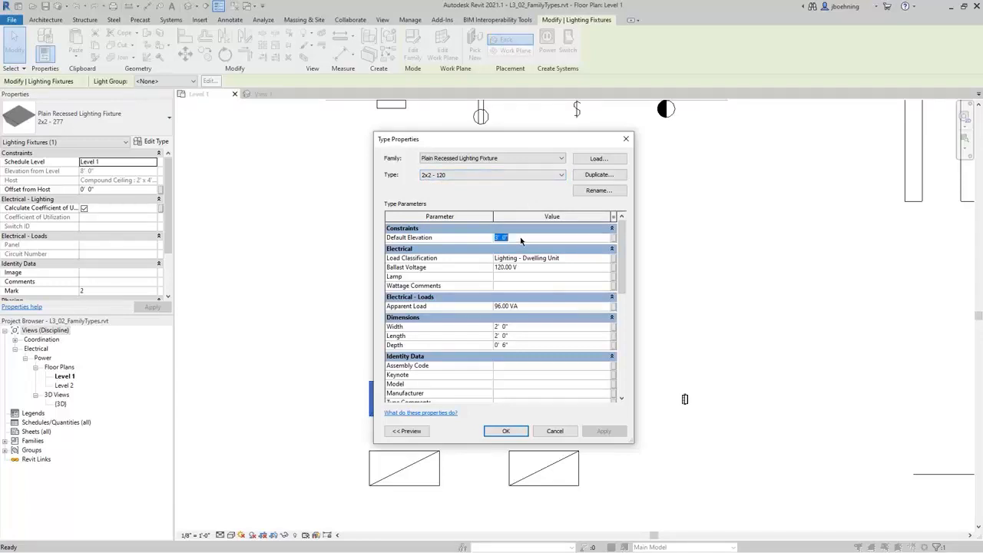
left_click_drag(621, 241, 621, 341)
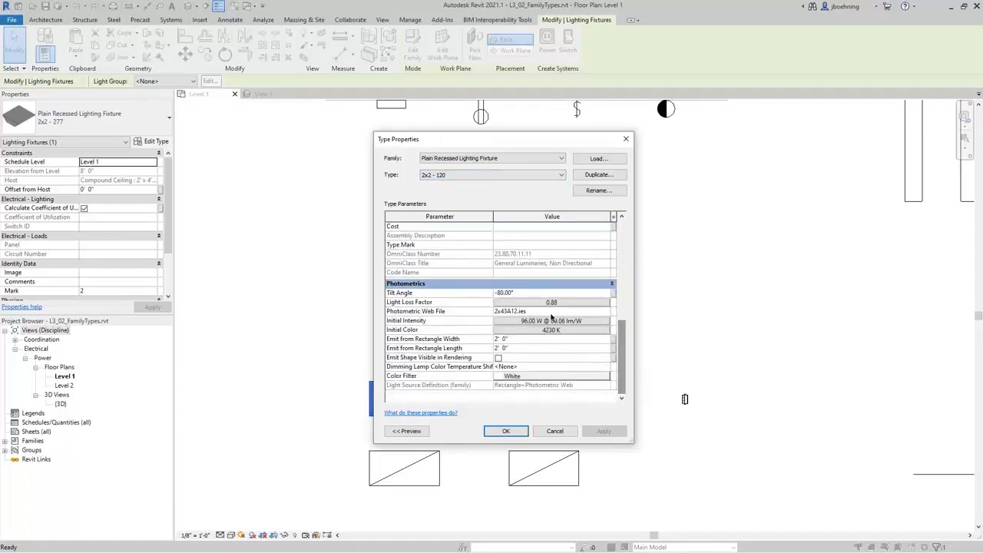
left_click(521, 298)
left_click(505, 431)
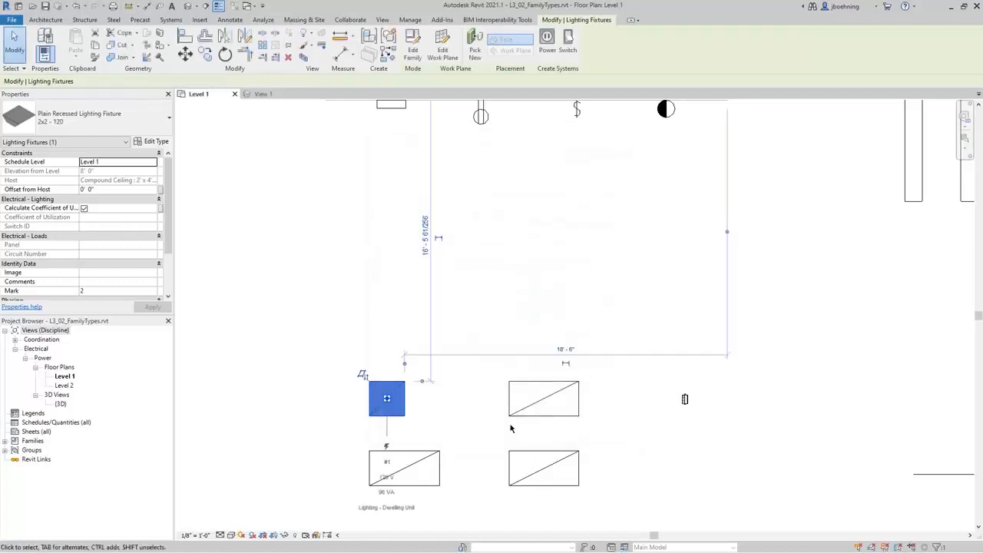
left_click(330, 343)
scroll(346, 383, "down", 2)
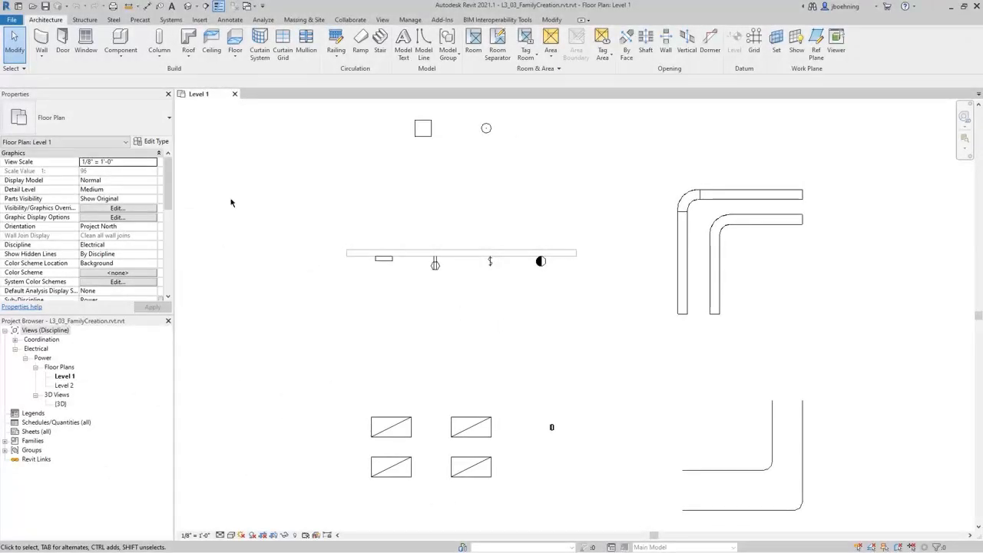
Create a new family from the Electrical Equipment.rft template in the English-Imperial folder
left_click(15, 22)
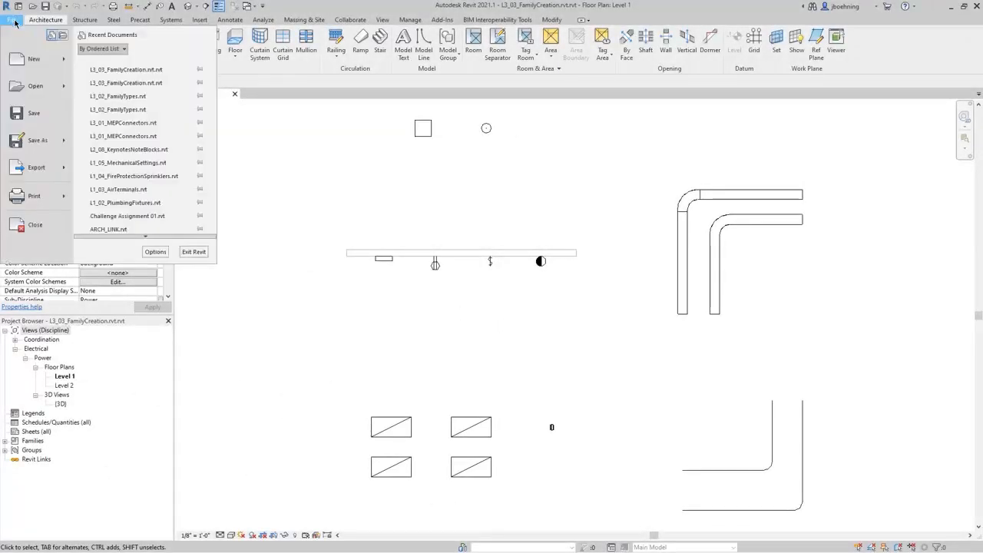
mouse_move(52, 68)
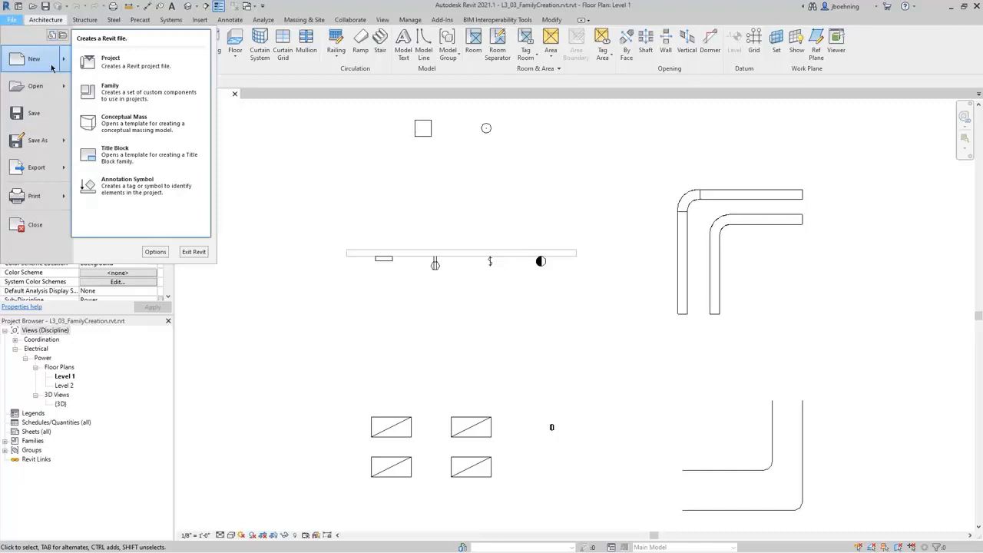
left_click(131, 94)
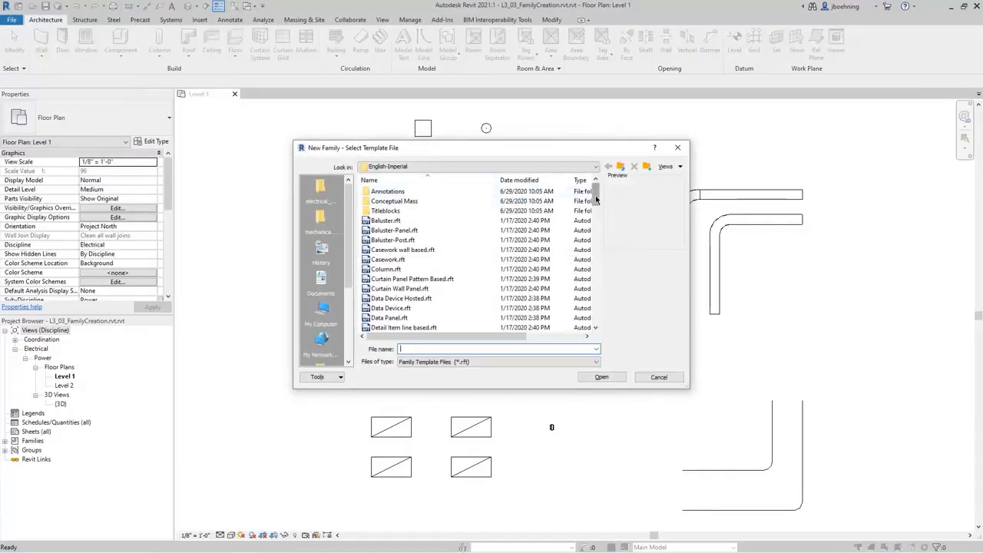
left_click_drag(595, 195, 593, 231)
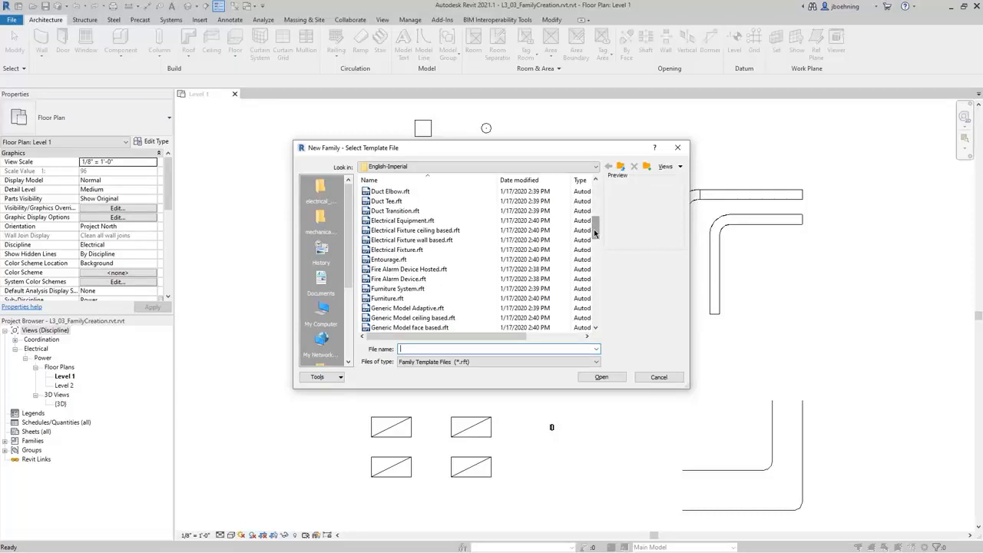
left_click(458, 222)
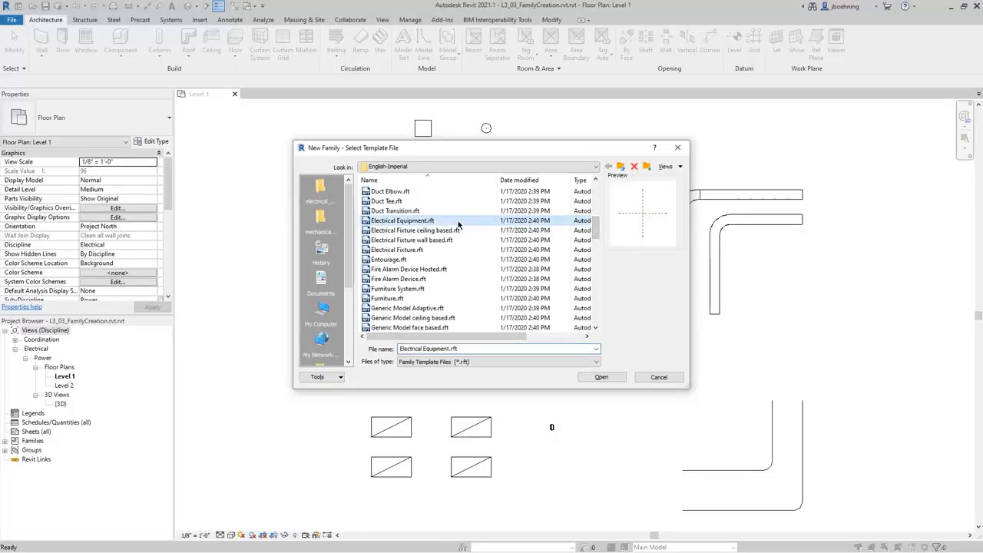
left_click(612, 378)
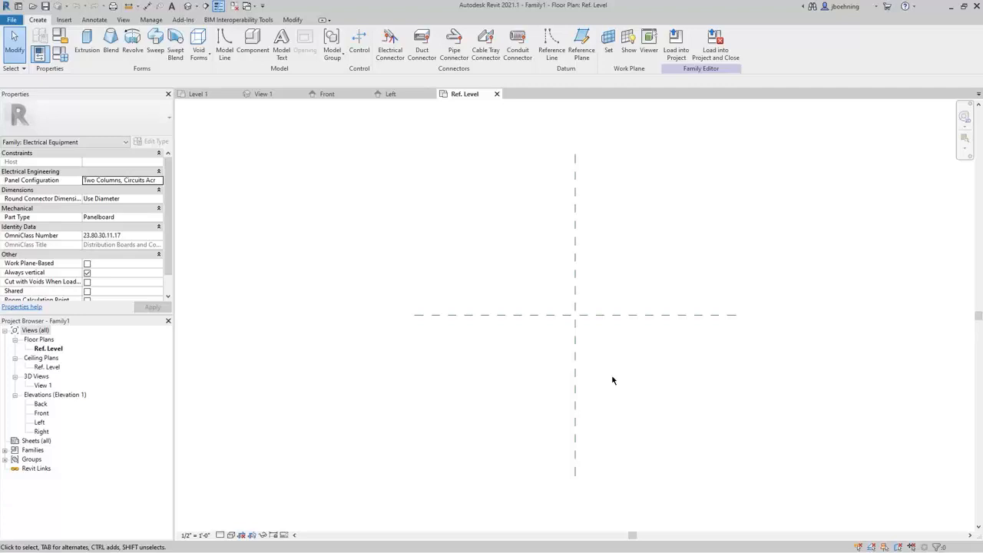
Draw two vertical reference planes, about 4'-1" left and about 3'-11" right of the Center (Left/Right) plane
left_click(583, 61)
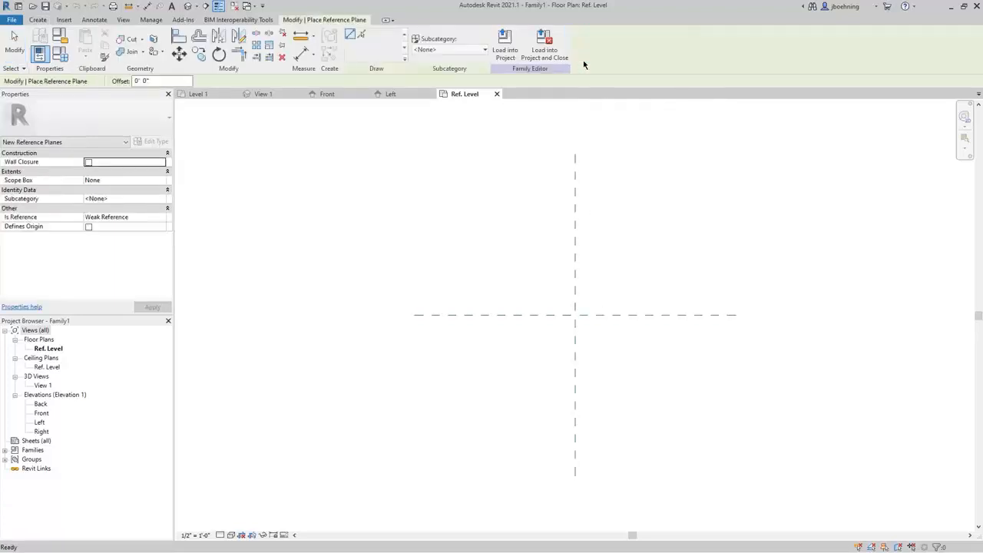
left_click(443, 154)
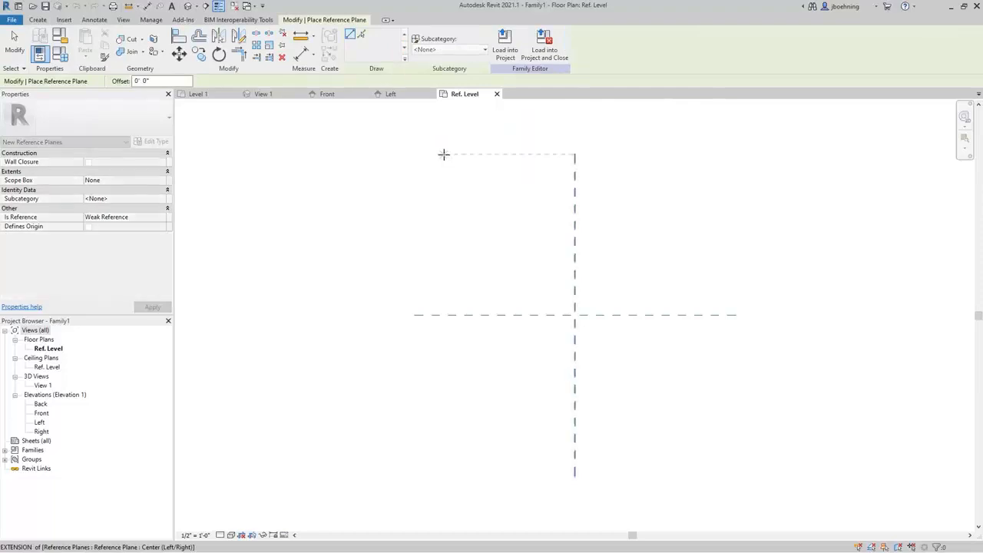
left_click(442, 474)
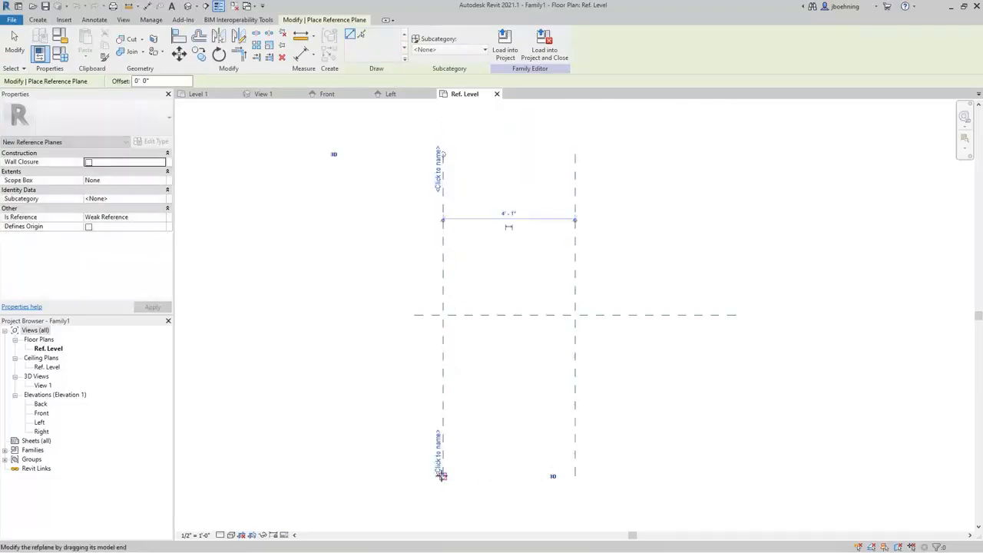
left_click(701, 154)
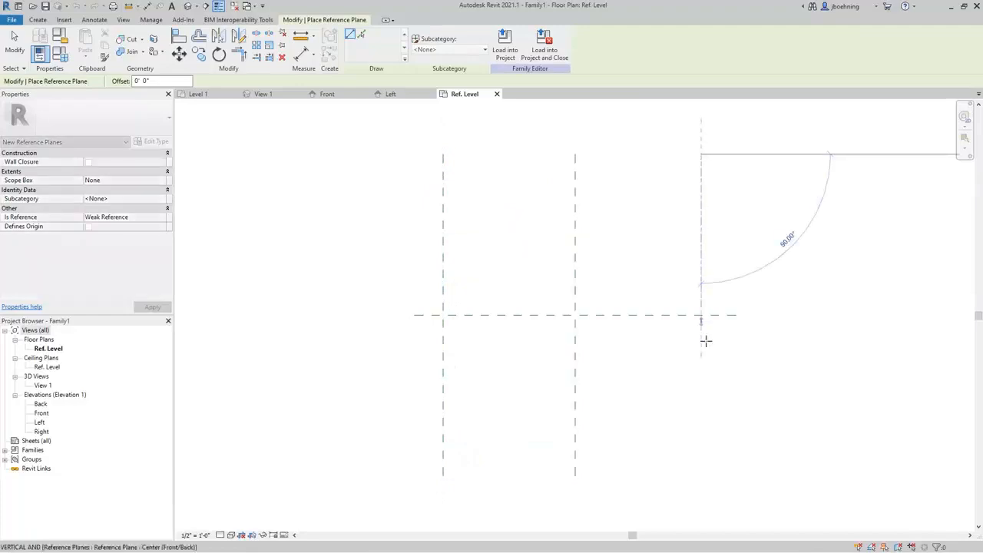
left_click(694, 475)
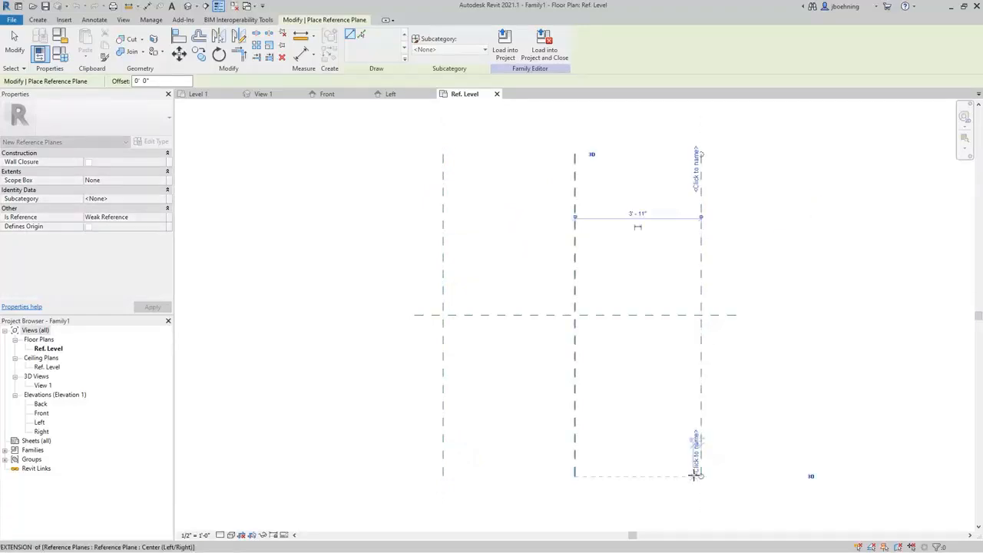
Draw two horizontal reference planes, about 3'-11" below and about 3'-4" above the Center (Front/Back) plane
left_click(415, 442)
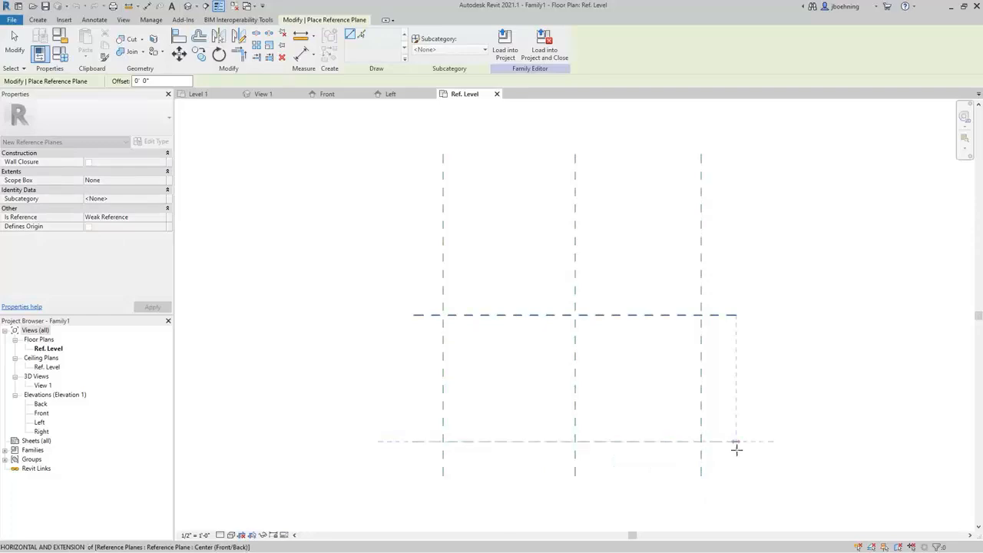
left_click(735, 443)
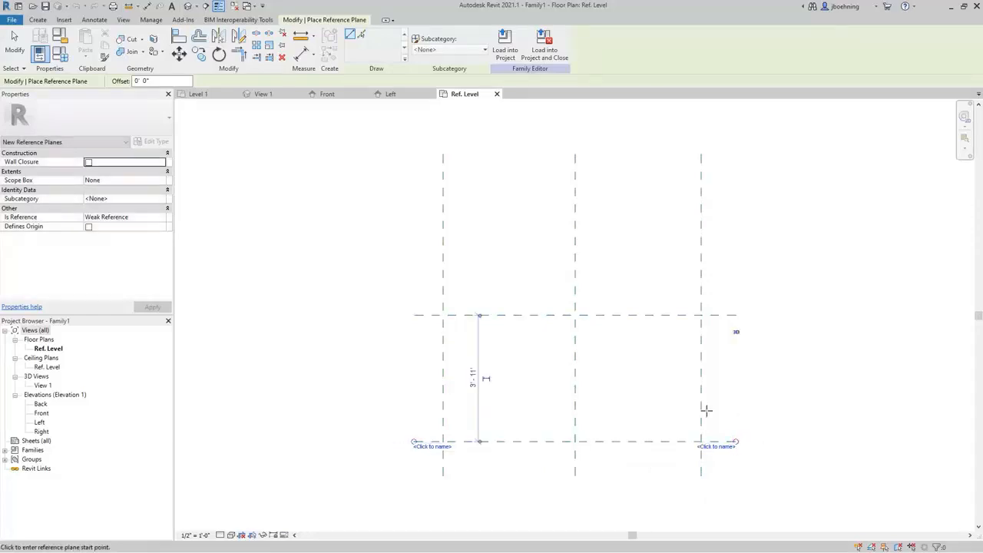
left_click(415, 207)
left_click(735, 208)
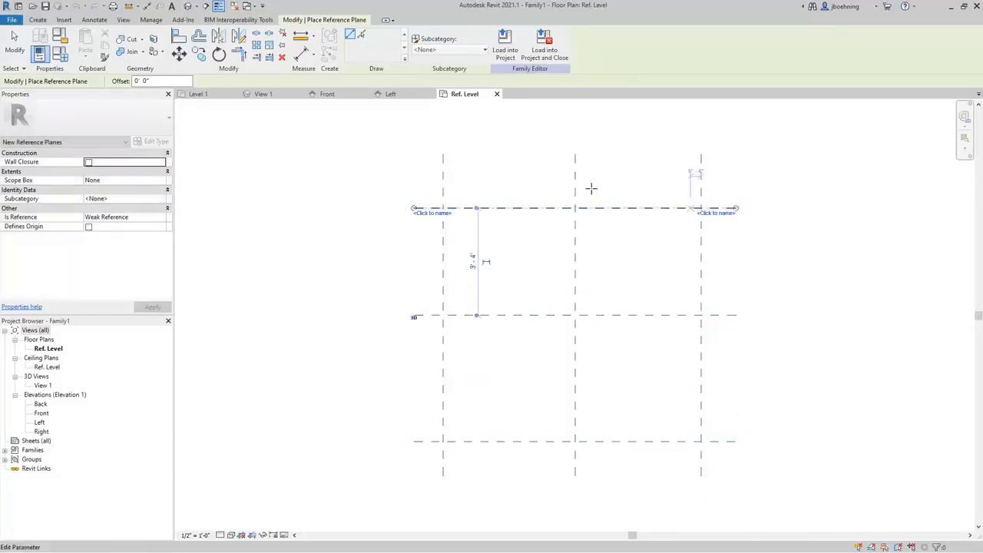
key("Escape")
key("Escape")
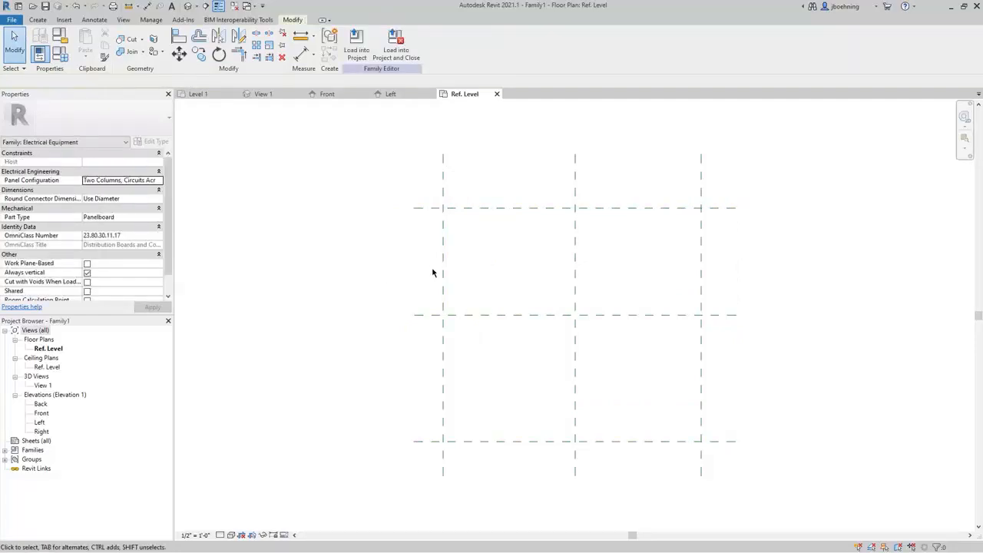
Name the leftmost vertical reference plane Left and set its Is Reference property to Left
left_click(440, 268)
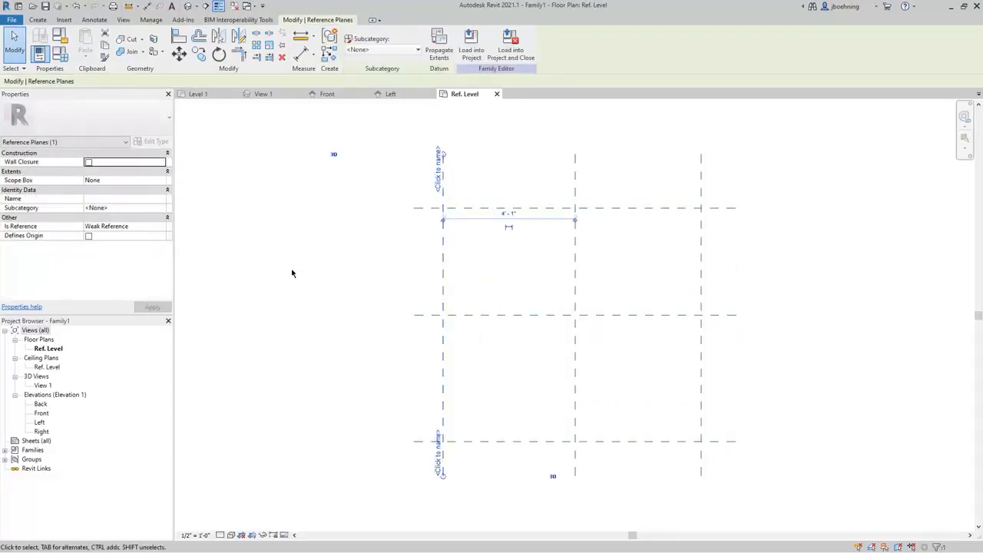
left_click(123, 202)
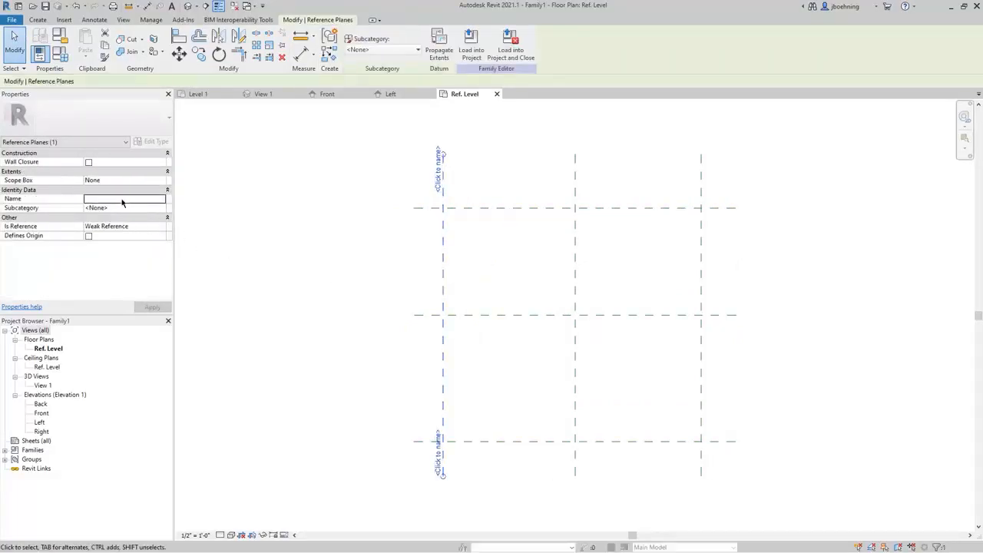
type("Left")
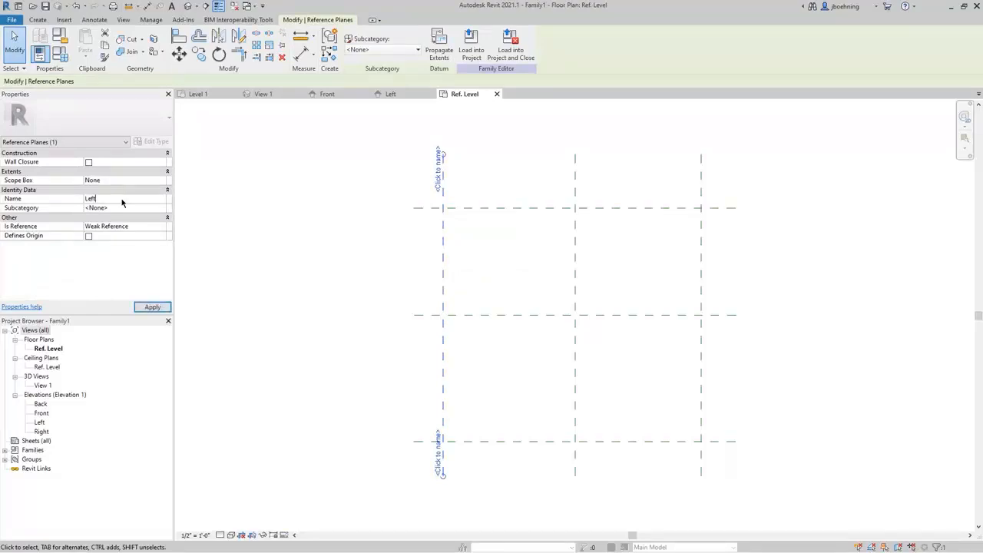
left_click(138, 226)
left_click(162, 226)
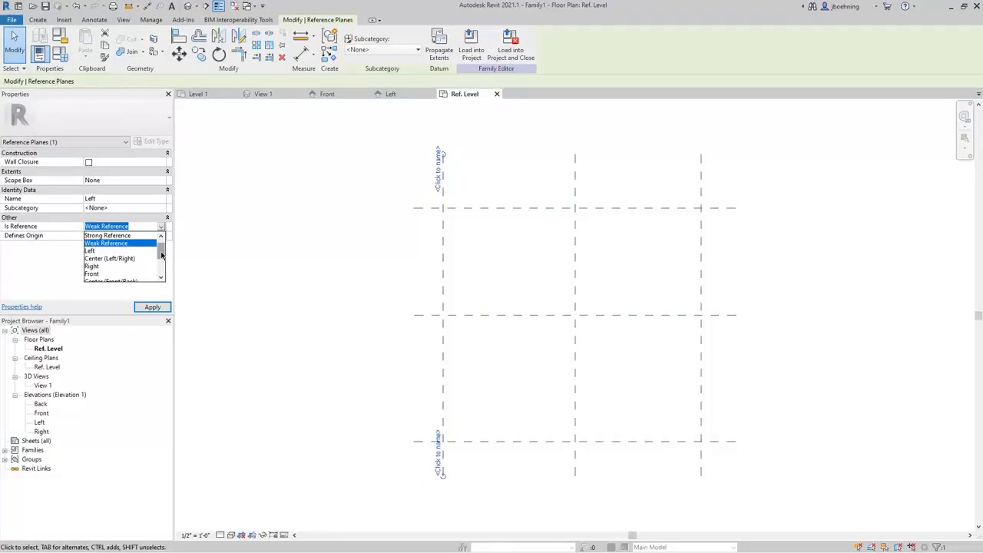
mouse_move(161, 255)
left_mouse_down()
mouse_move(160, 266)
mouse_move(159, 242)
left_mouse_up()
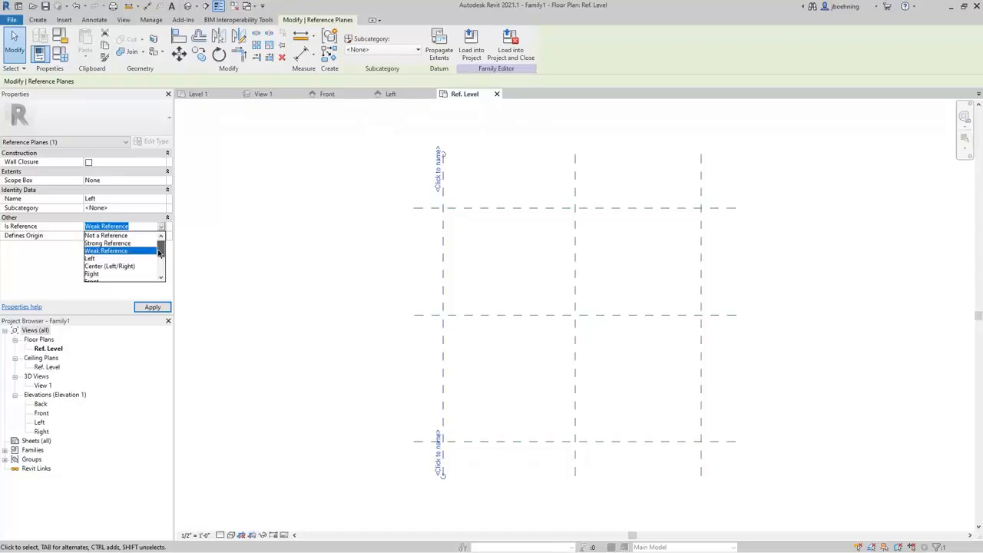
left_click(93, 260)
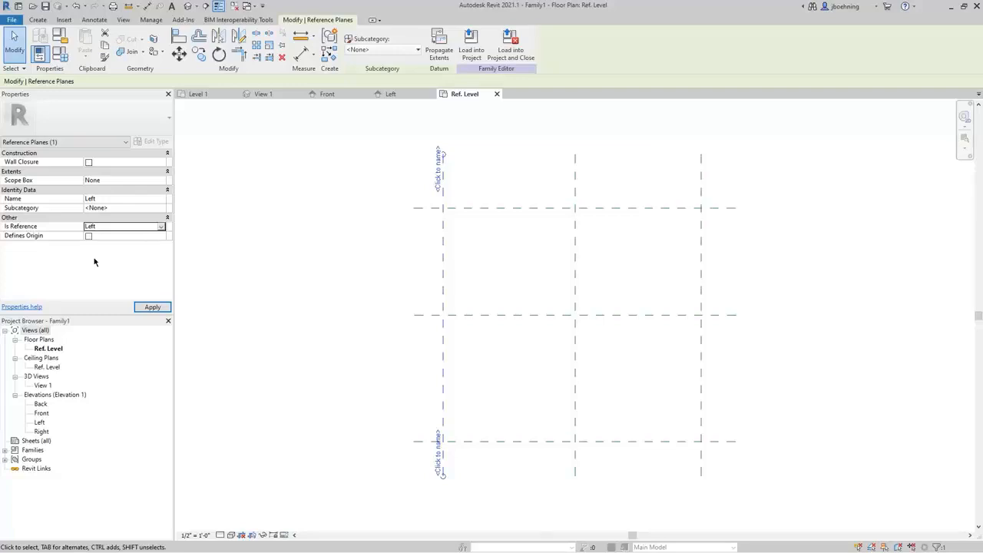
Set the rightmost vertical reference plane's Is Reference property to Right and name the plane Right
left_click(701, 265)
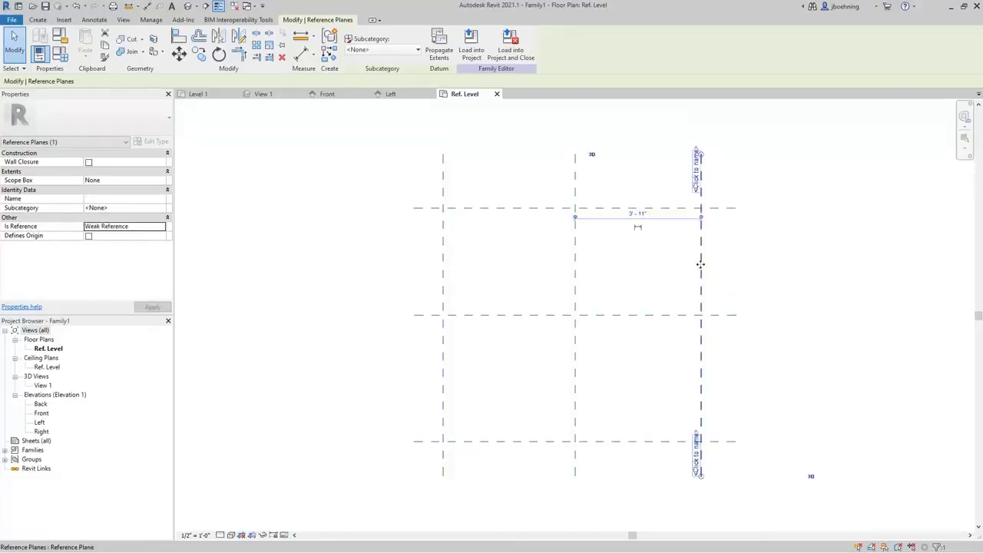
left_click(161, 227)
scroll(164, 250, "down", 2)
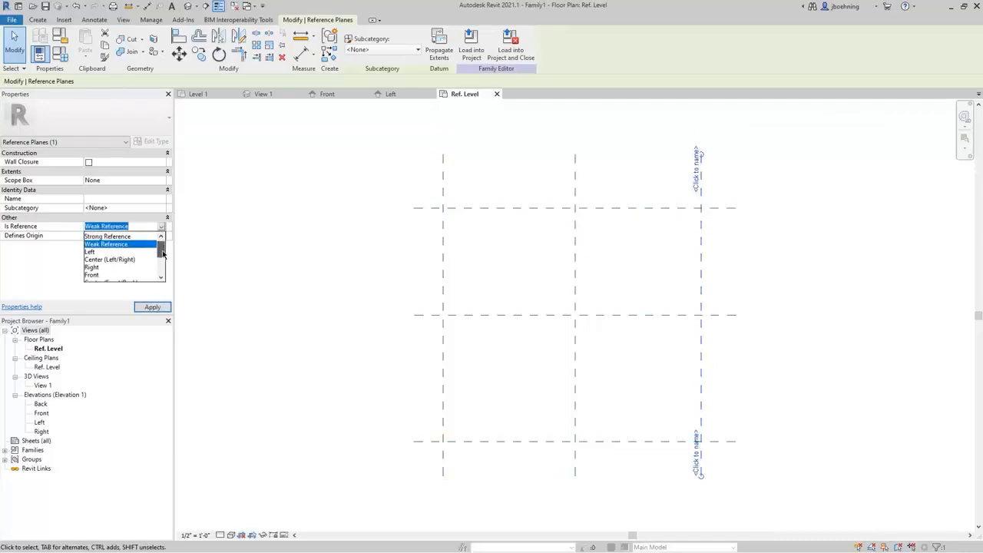
left_click(103, 258)
left_click(102, 199)
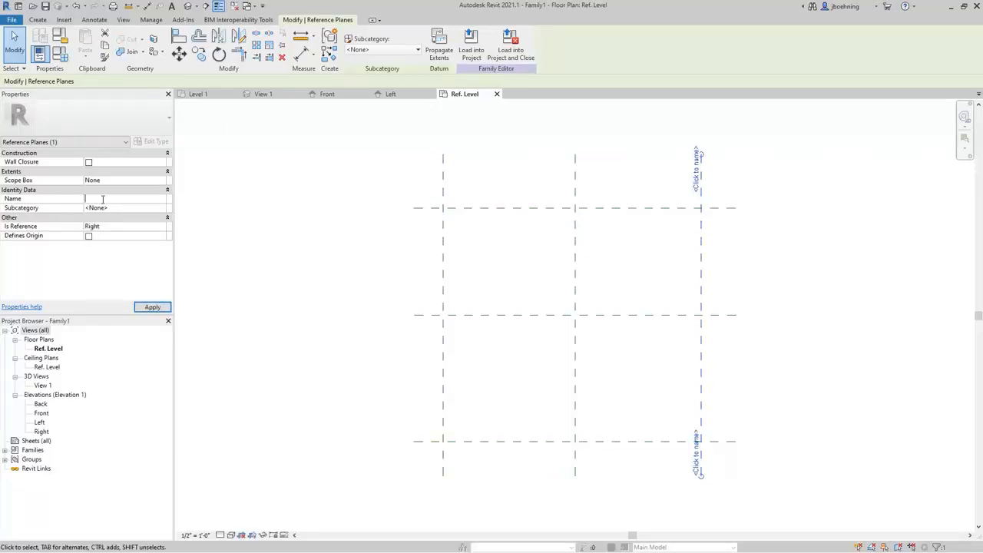
type("Right")
Name the uppermost horizontal reference plane Back and set its Is Reference property to Back
left_click(416, 210)
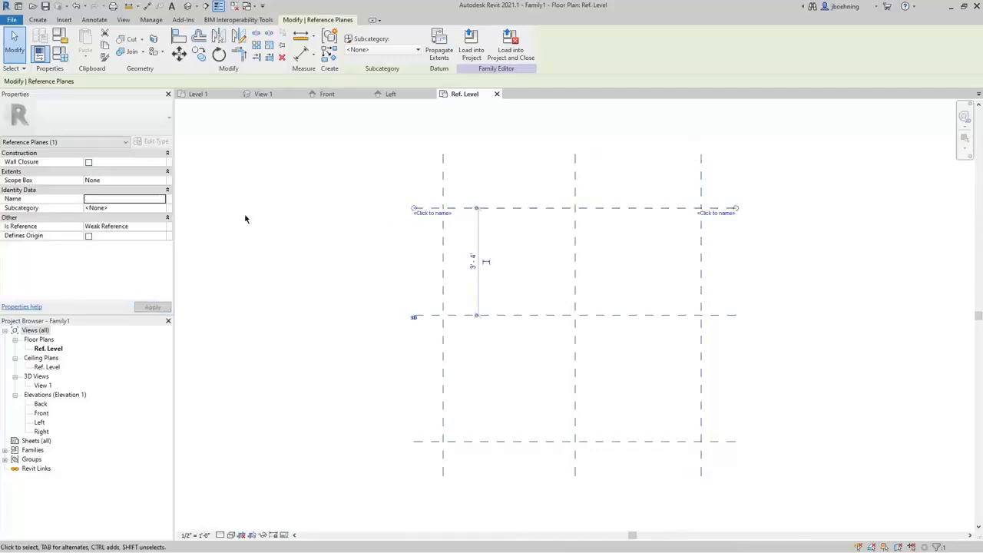
left_click(147, 202)
type("Back")
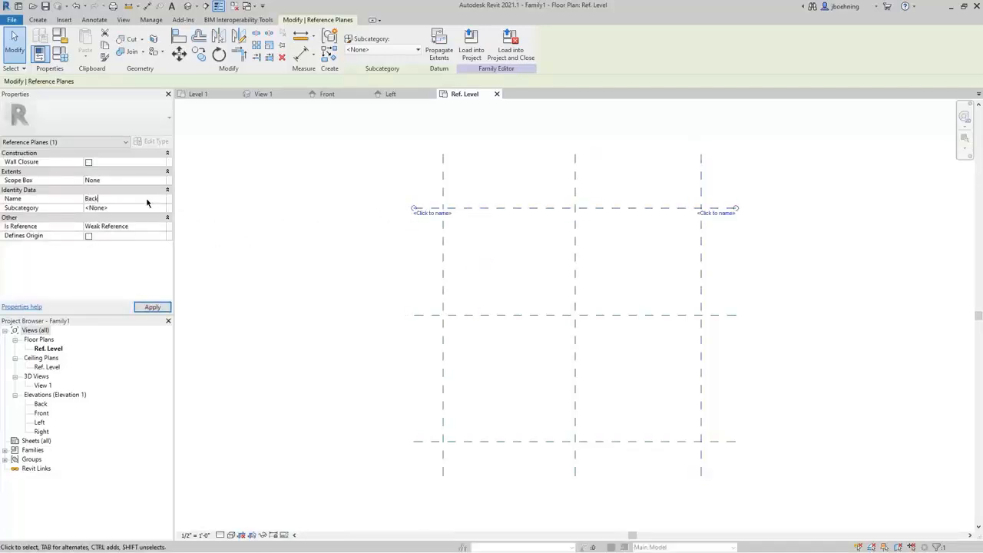
left_click(123, 226)
left_click(161, 227)
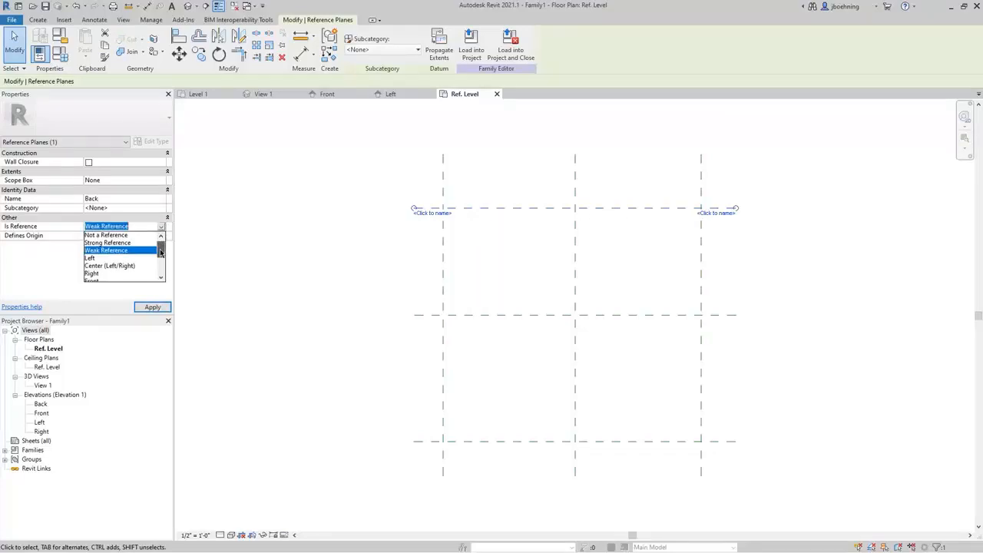
scroll(107, 261, "down", 2)
left_click(103, 266)
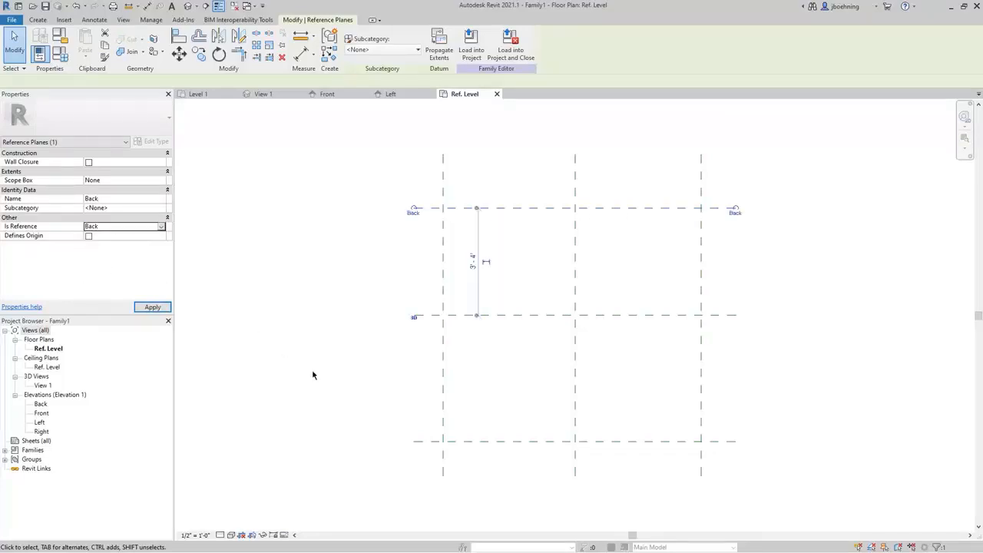
Set the lowest horizontal reference plane's Is Reference property to Front and name the plane Front
left_click(415, 441)
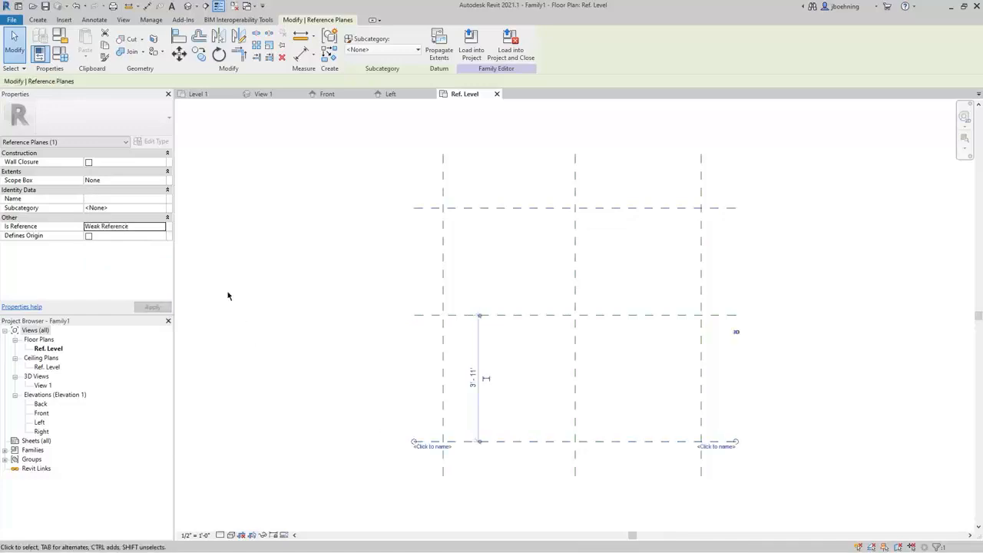
left_click(162, 227)
scroll(163, 253, "down", 2)
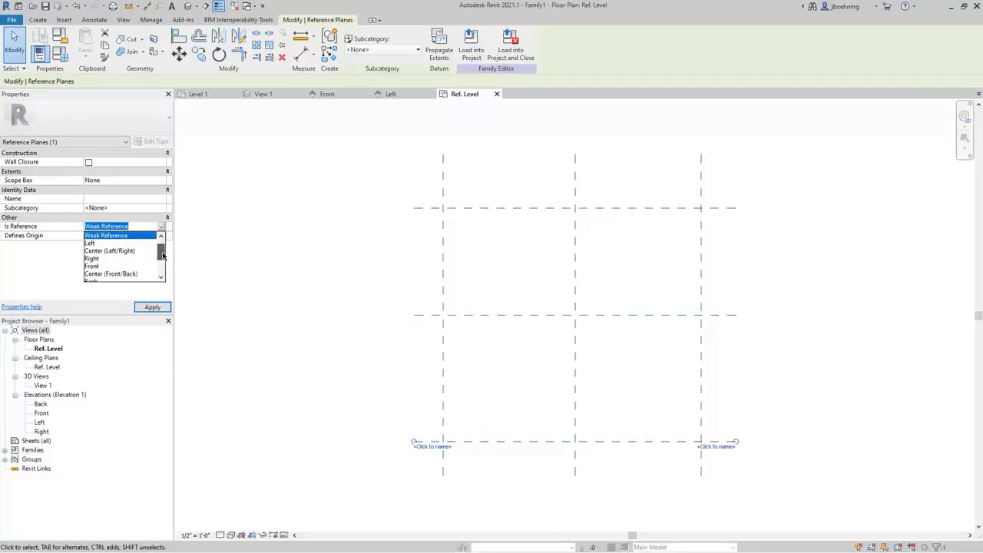
left_click(108, 259)
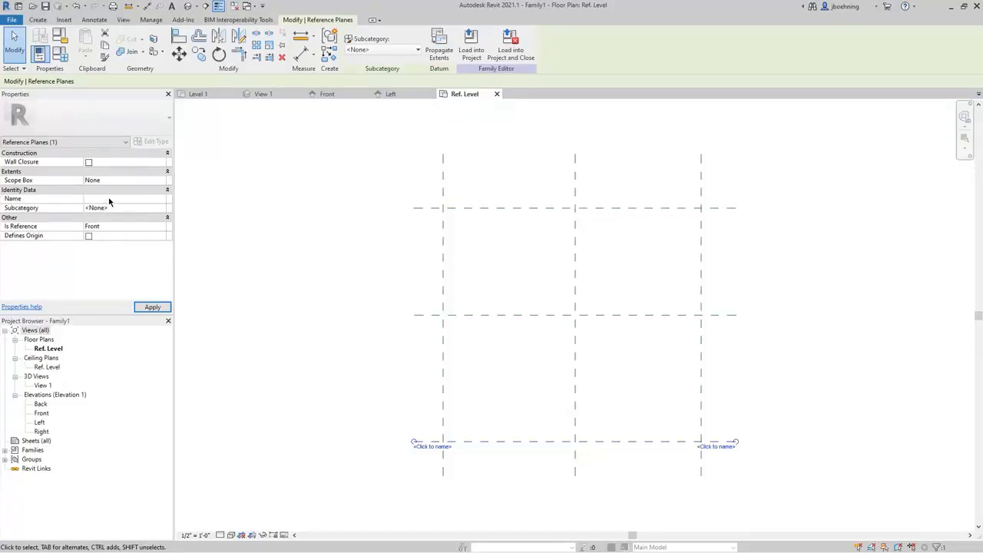
left_click(109, 199)
type("Front")
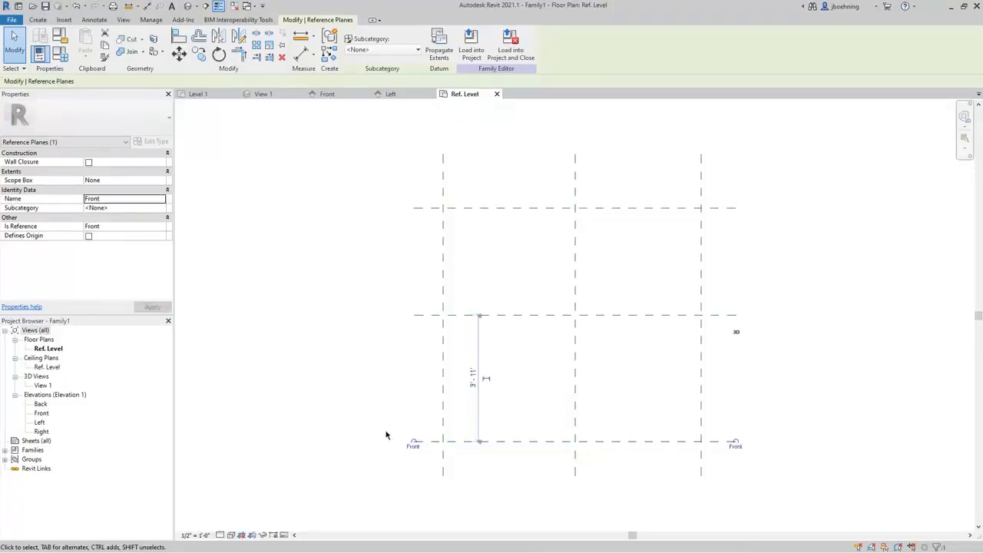
Check the names, Is Reference and Defines Origin properties of the outer and center reference planes in the plan
left_click(430, 208)
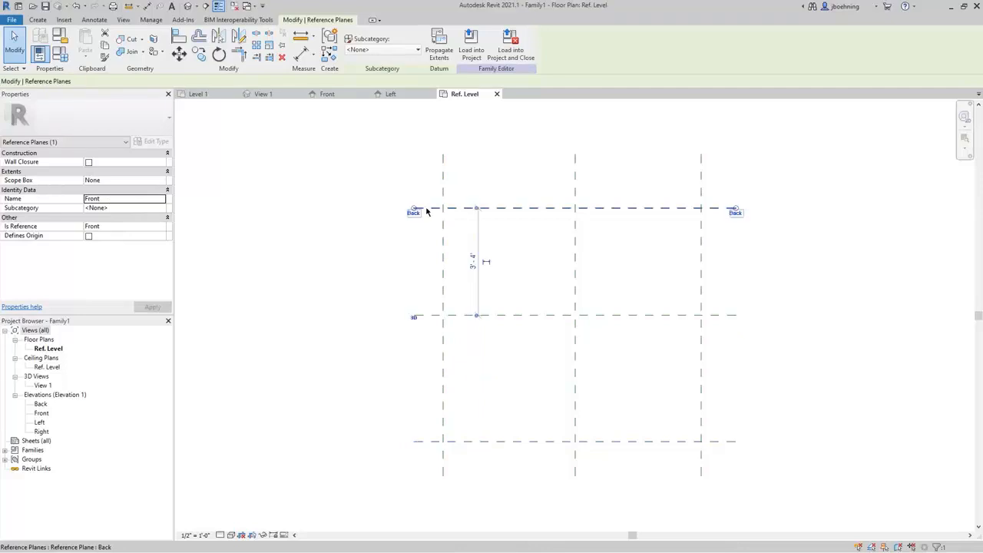
left_click(442, 251)
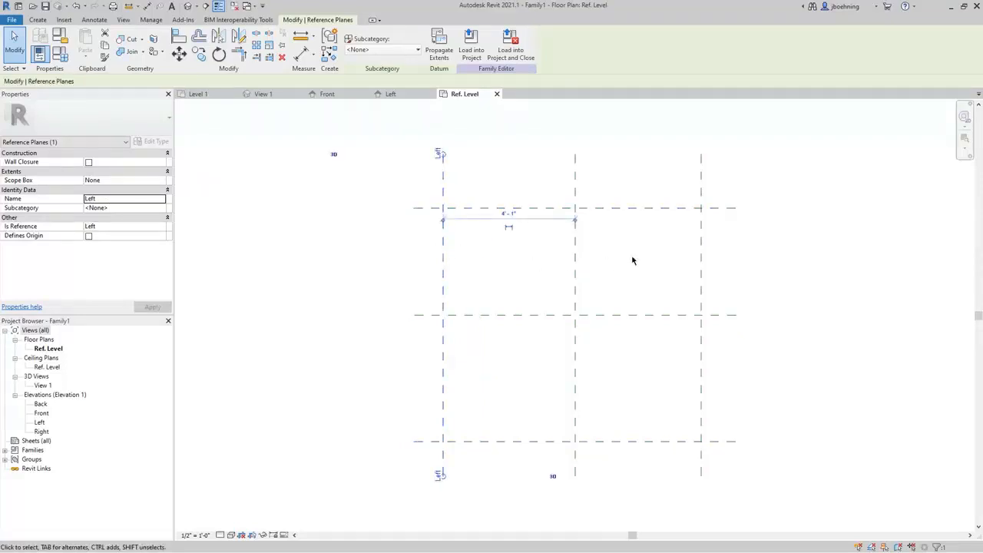
left_click(700, 254)
left_click(575, 265)
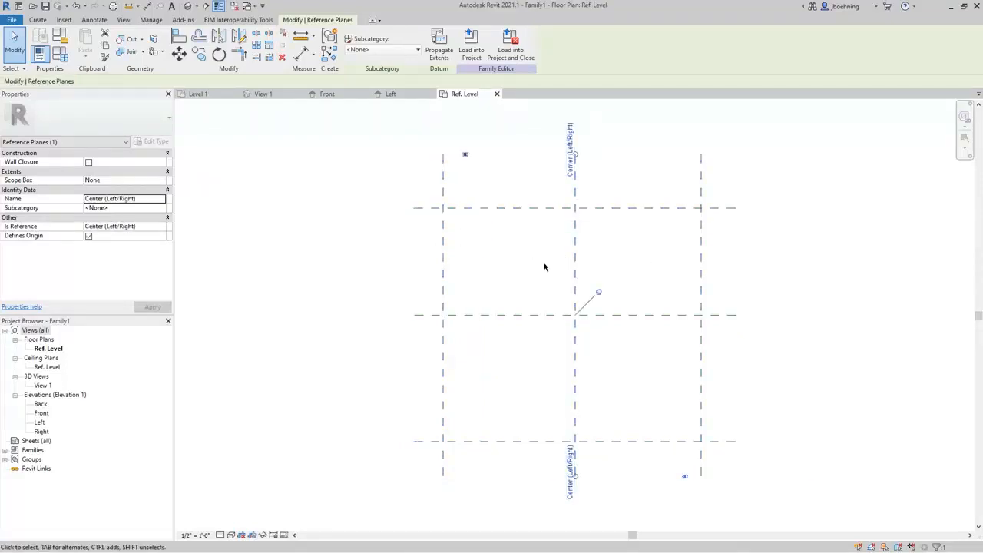
left_click(552, 314)
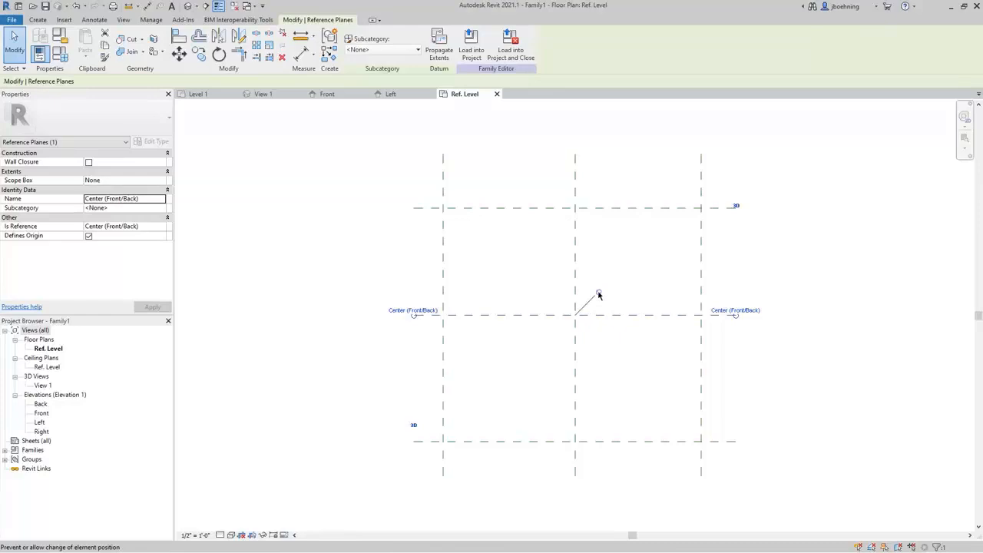
left_click(575, 253)
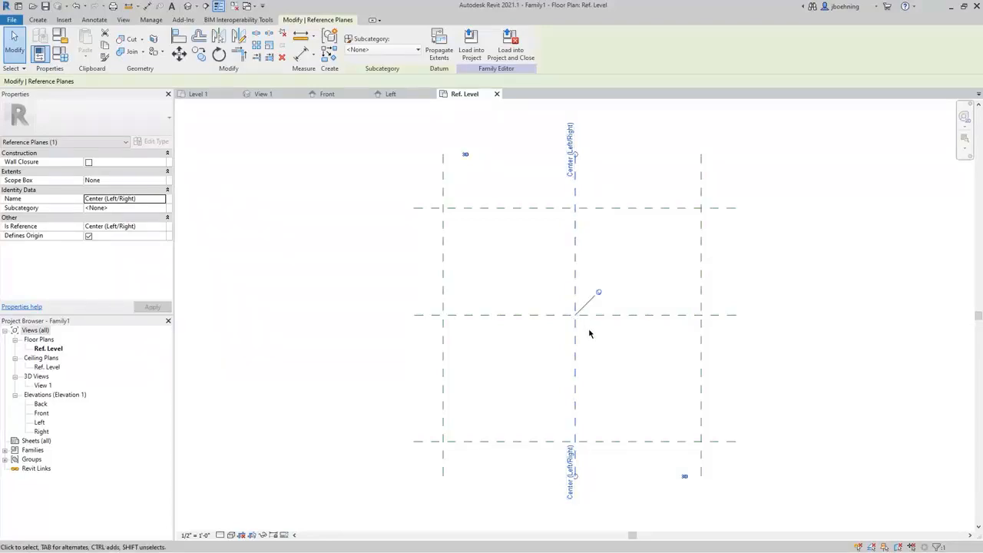
left_click(480, 442)
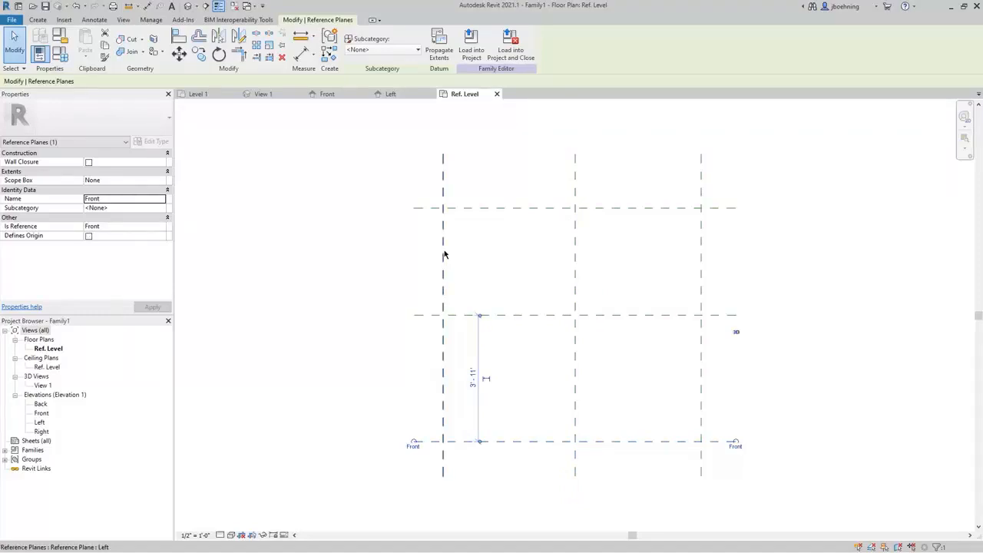
left_click(468, 208)
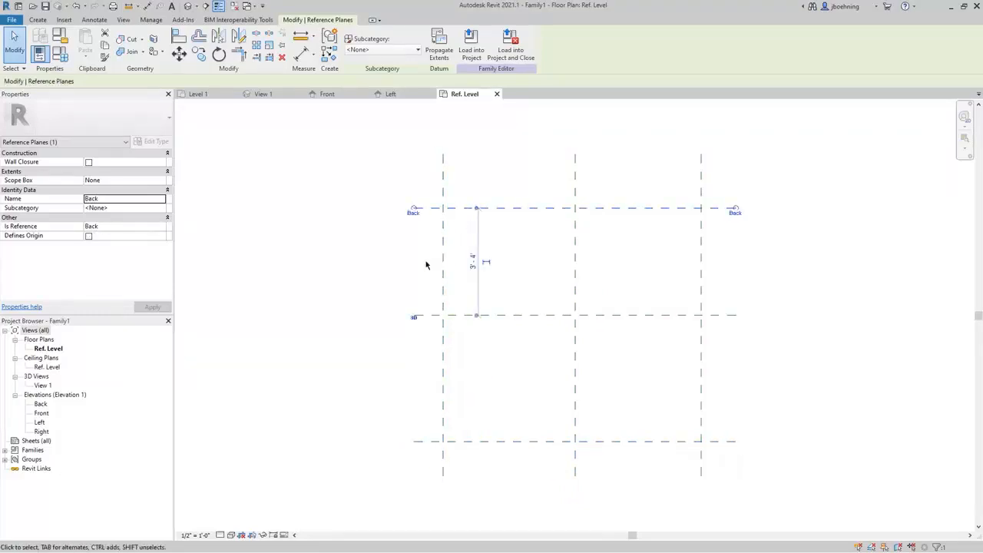
left_click(388, 270)
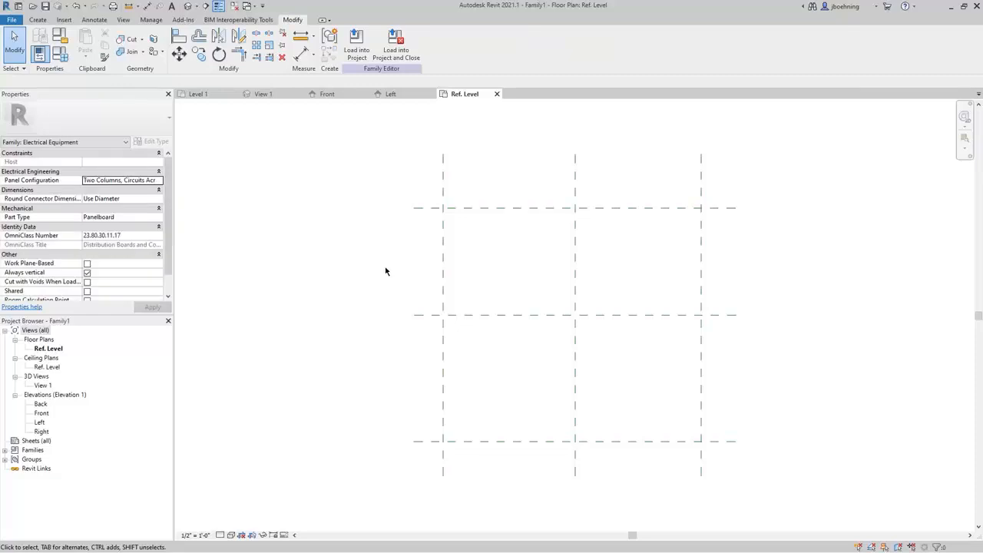
scroll(382, 271, "down", 1)
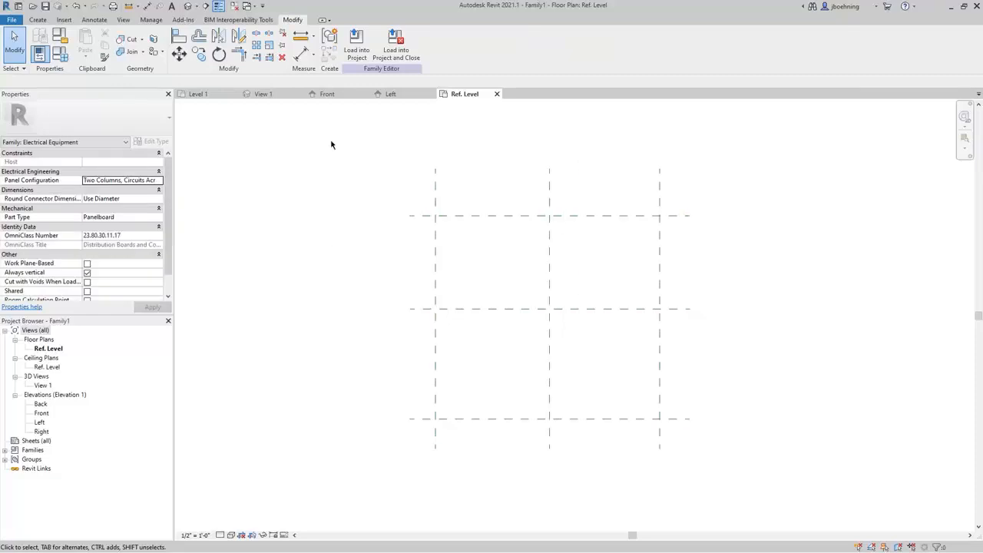
In the Front elevation, draw a horizontal reference plane about 3'-3" above the Ref. Level
left_click(327, 95)
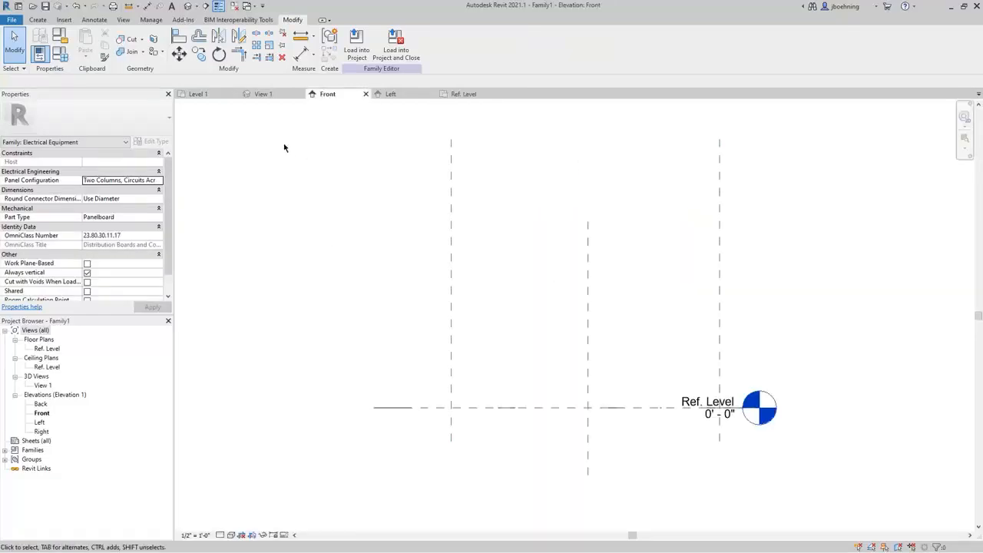
left_click(38, 21)
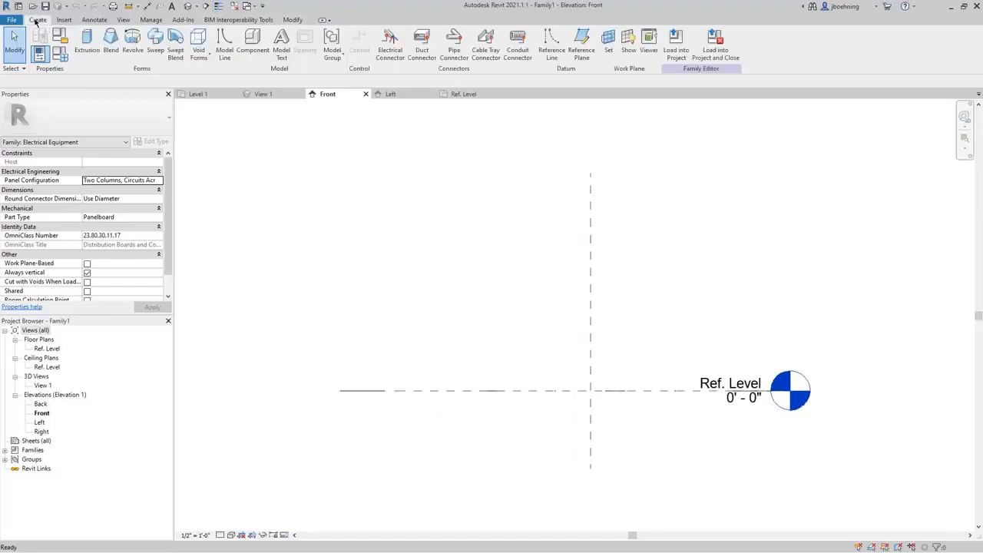
left_click(583, 52)
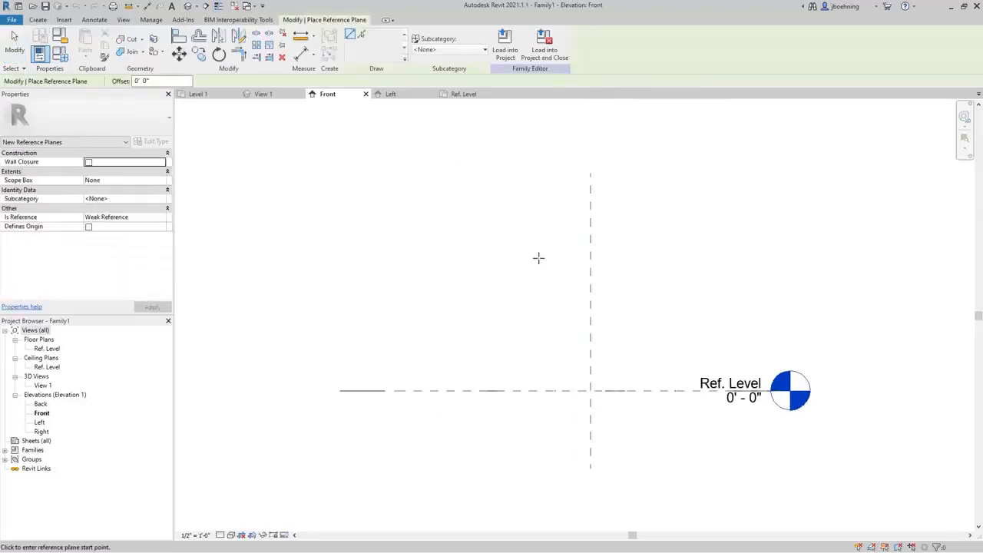
left_click(356, 263)
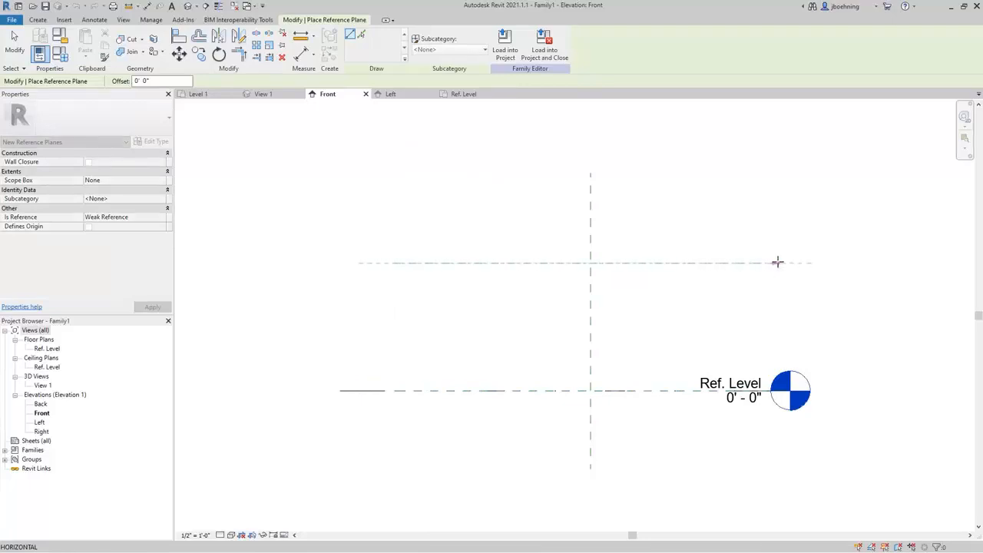
left_click(786, 262)
key("Escape")
key("Escape")
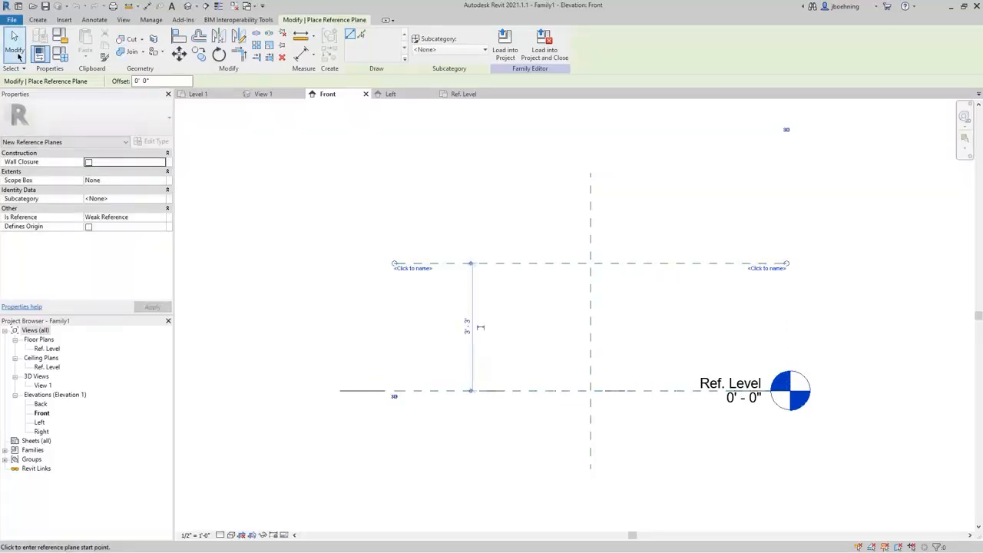
Name the new horizontal reference plane above the Ref. Level Top and set its Is Reference property to Top
left_click(450, 264)
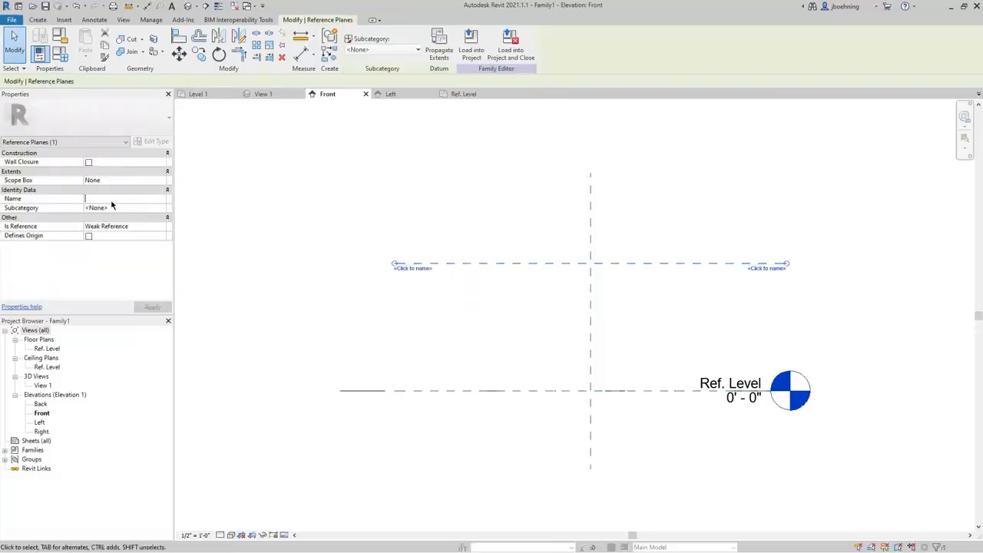
left_click(111, 201)
type("Top")
left_click(161, 227)
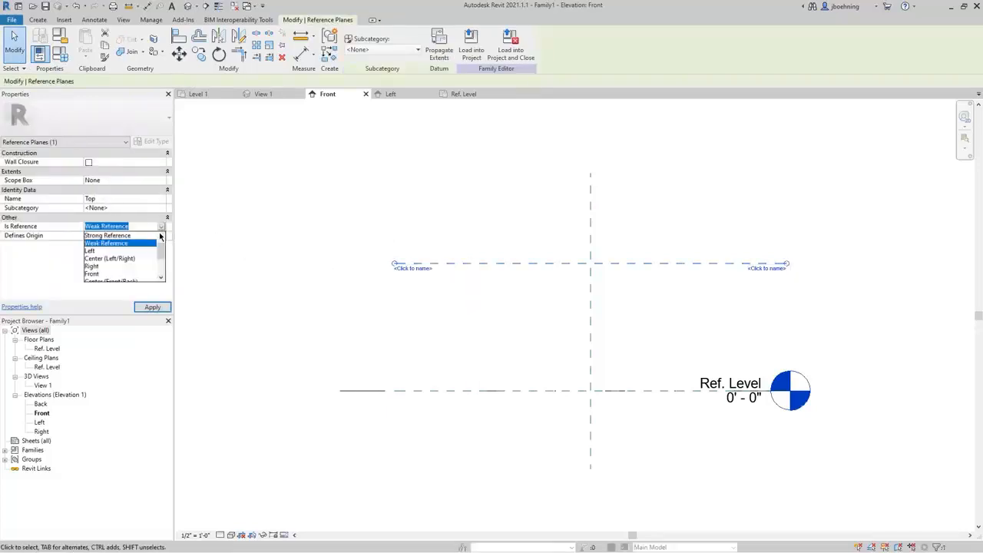
scroll(162, 249, "down", 3)
left_click(136, 269)
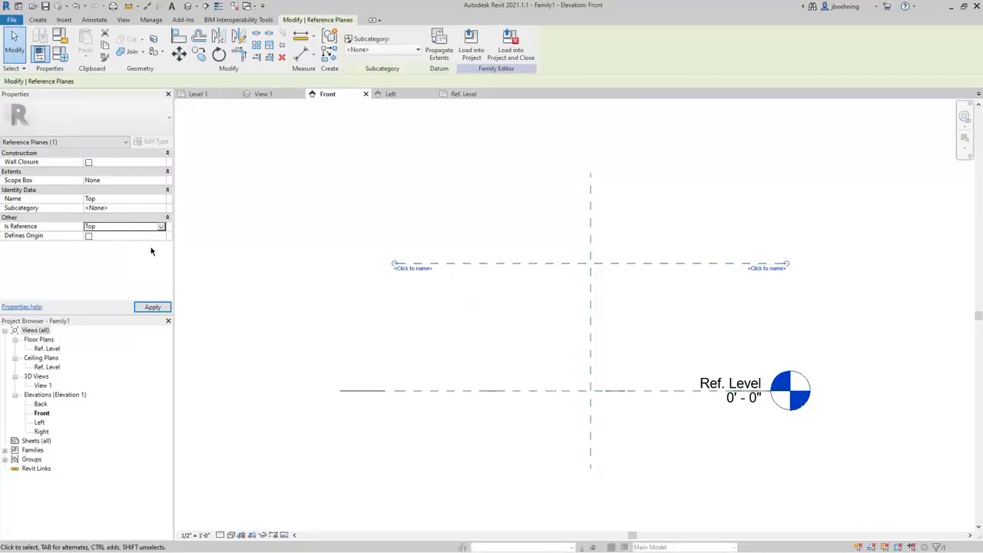
left_click(23, 55)
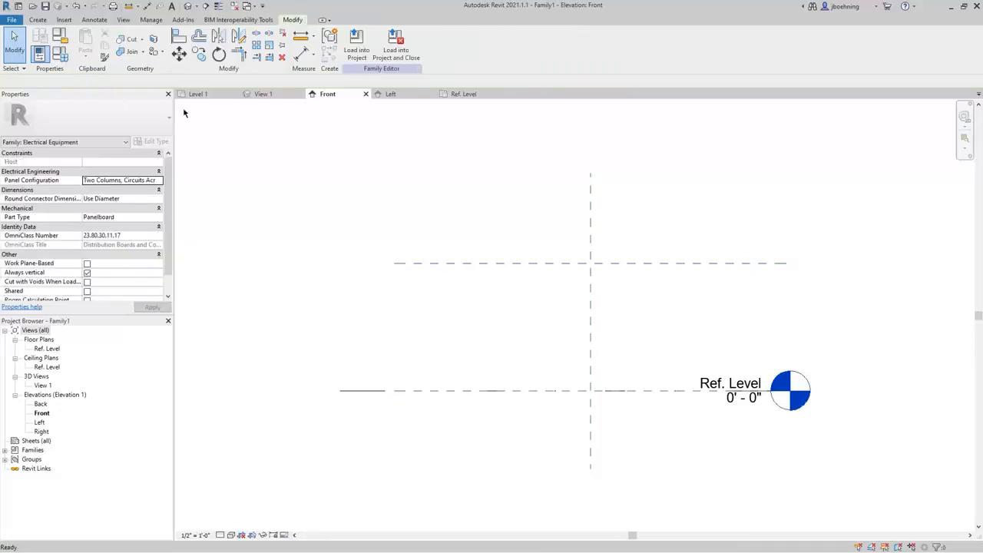
In the Ref. Level plan, place an aligned dimension across the Left, Center (Left/Right) and Right planes and make its segments equal
left_click(465, 94)
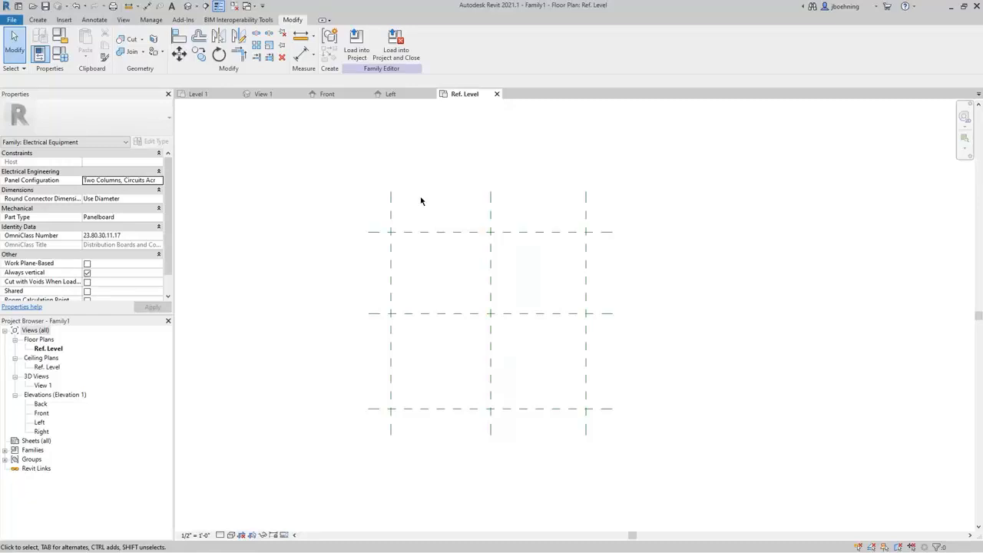
left_click(105, 21)
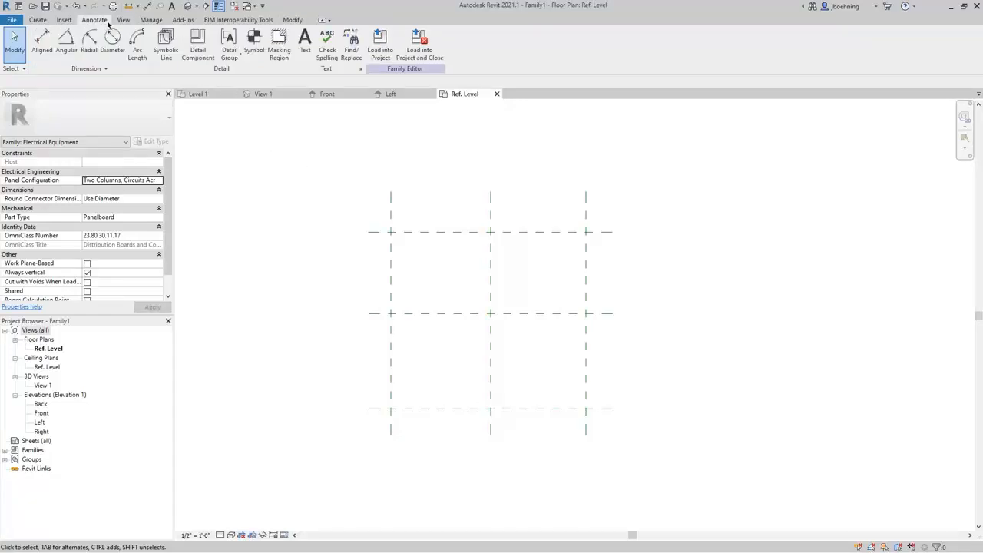
left_click(49, 61)
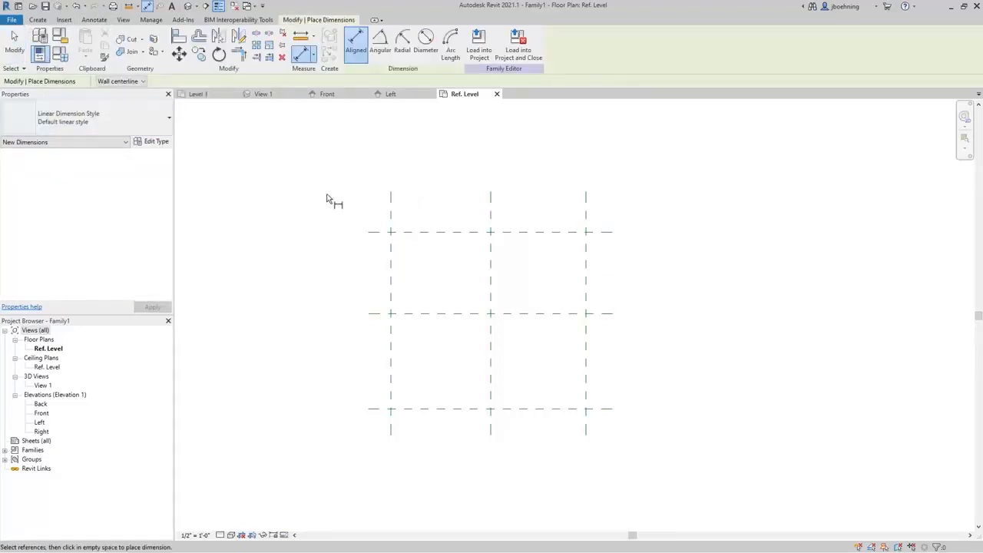
left_click(390, 211)
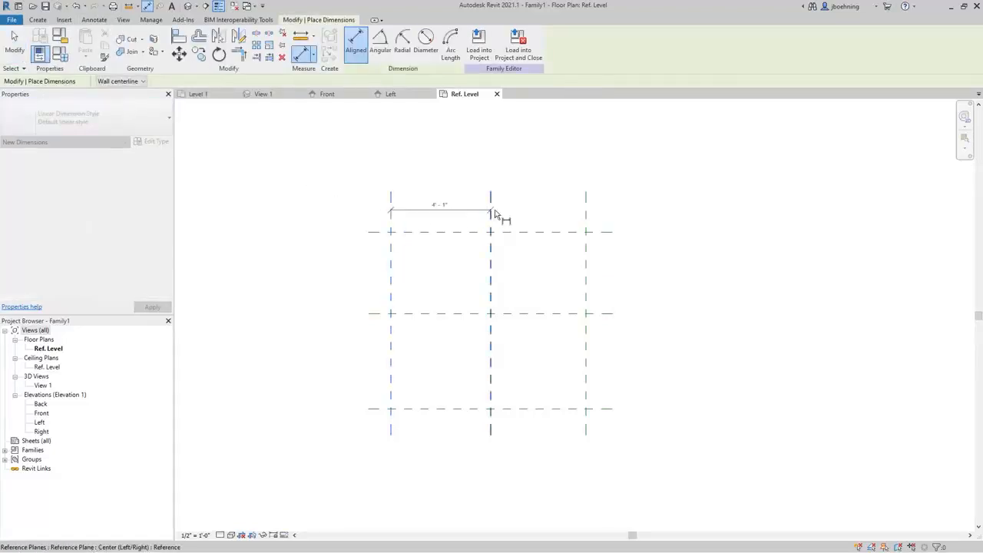
left_click(490, 211)
left_click(575, 208)
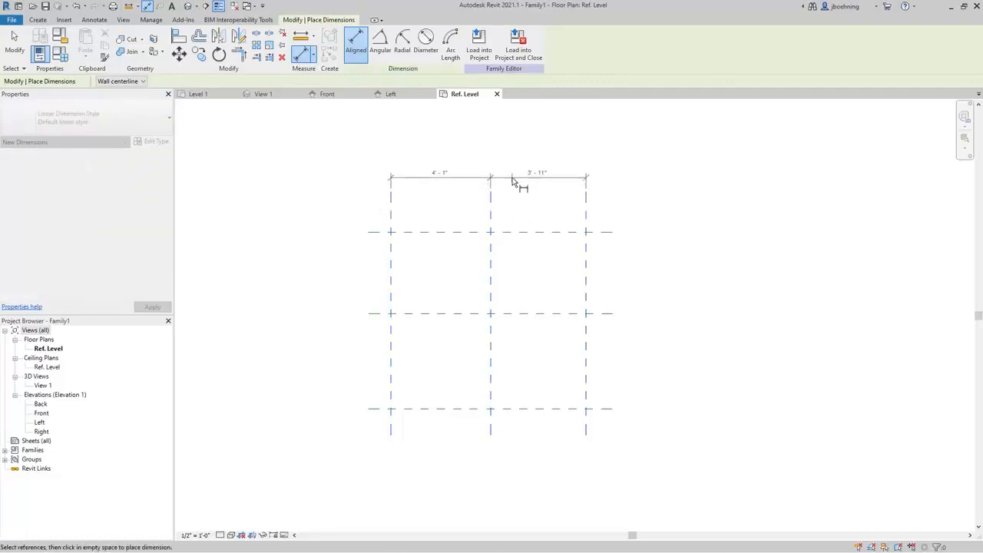
left_click(515, 179)
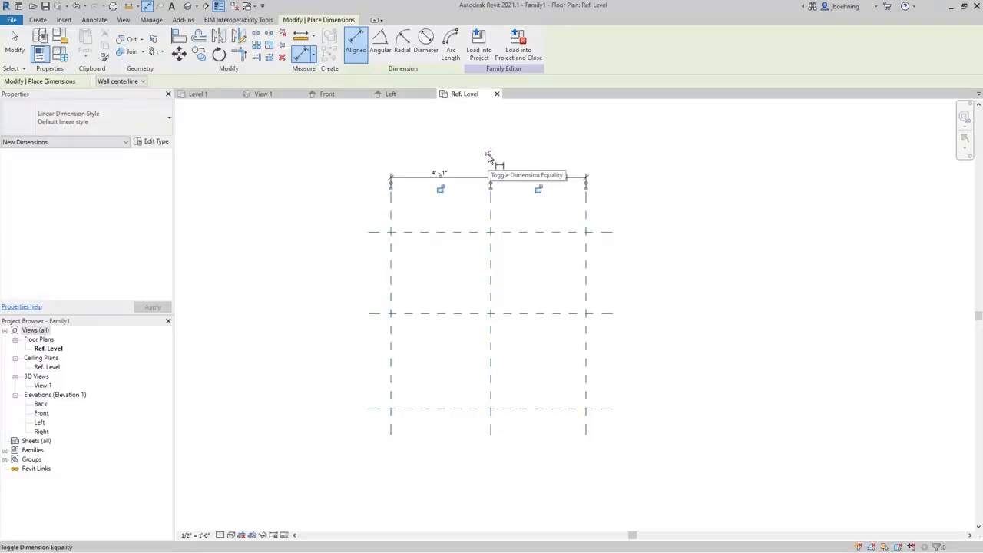
left_click(488, 156)
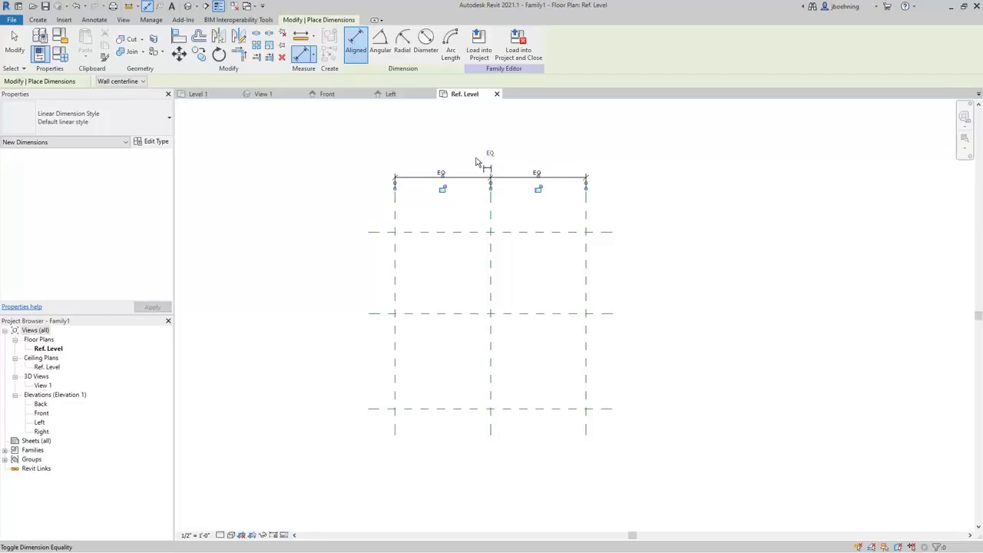
Place an overall aligned dimension between the Left and Right reference planes, above the equalized dimension
left_click(395, 232)
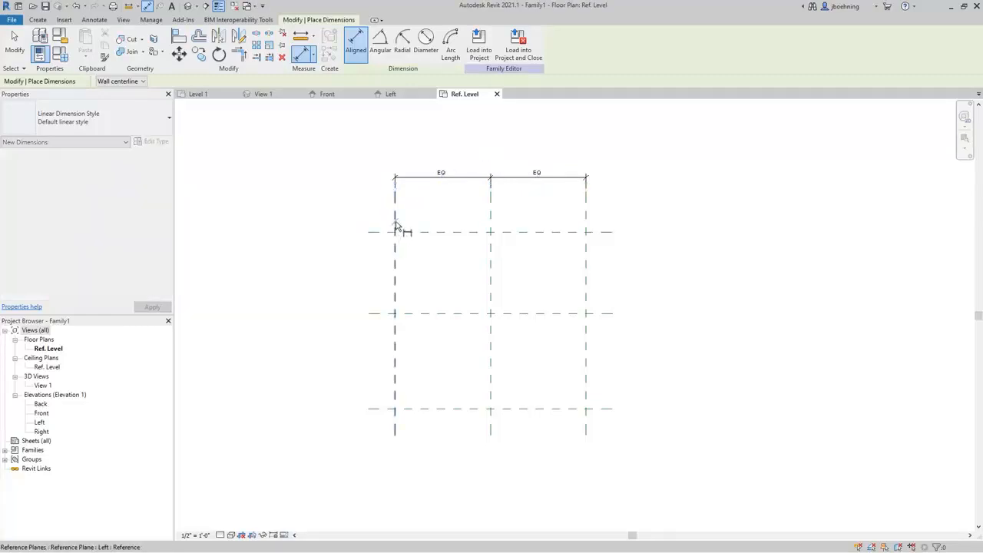
left_click(586, 224)
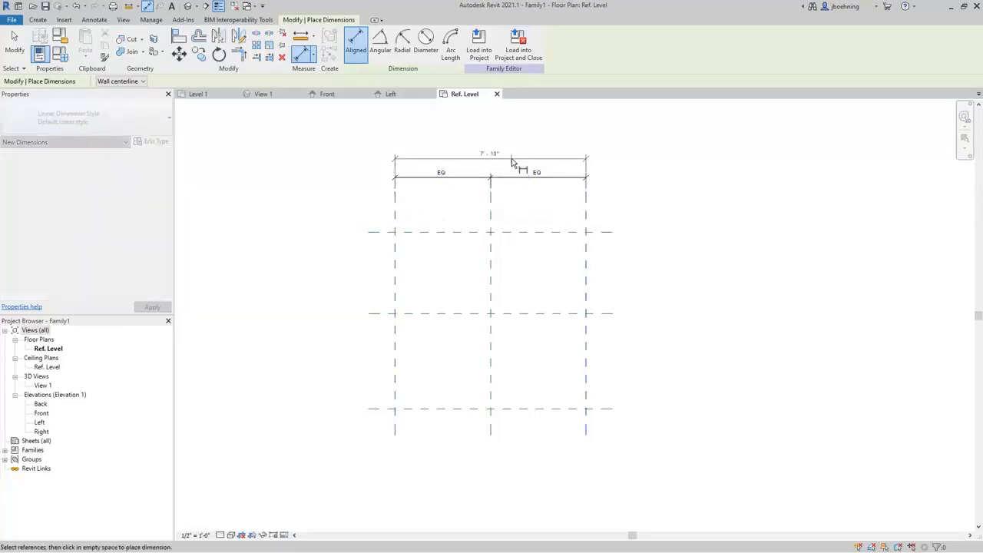
left_click(511, 158)
Place an aligned dimension across the Back, Center (Front/Back) and Front reference planes and make its segments equal
left_click(428, 232)
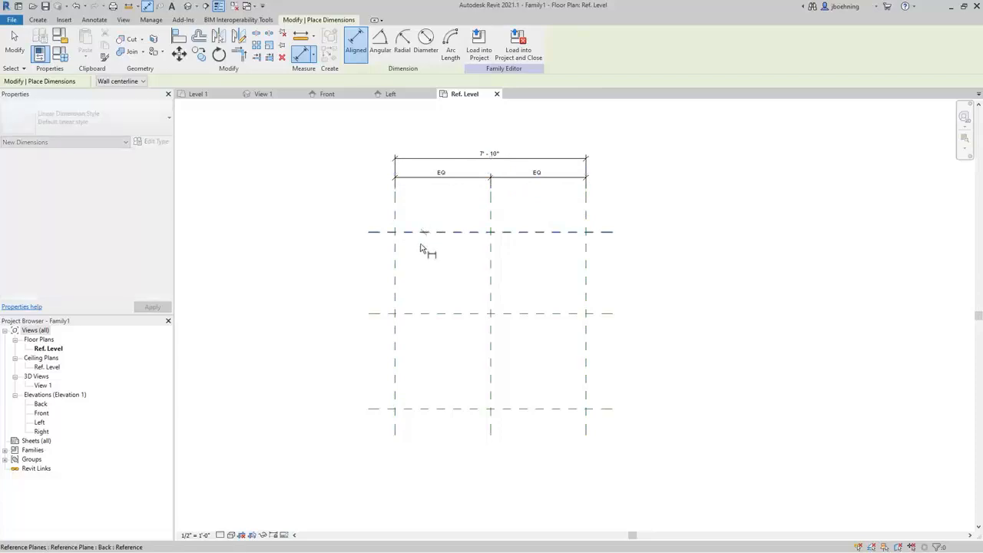
left_click(424, 313)
left_click(426, 410)
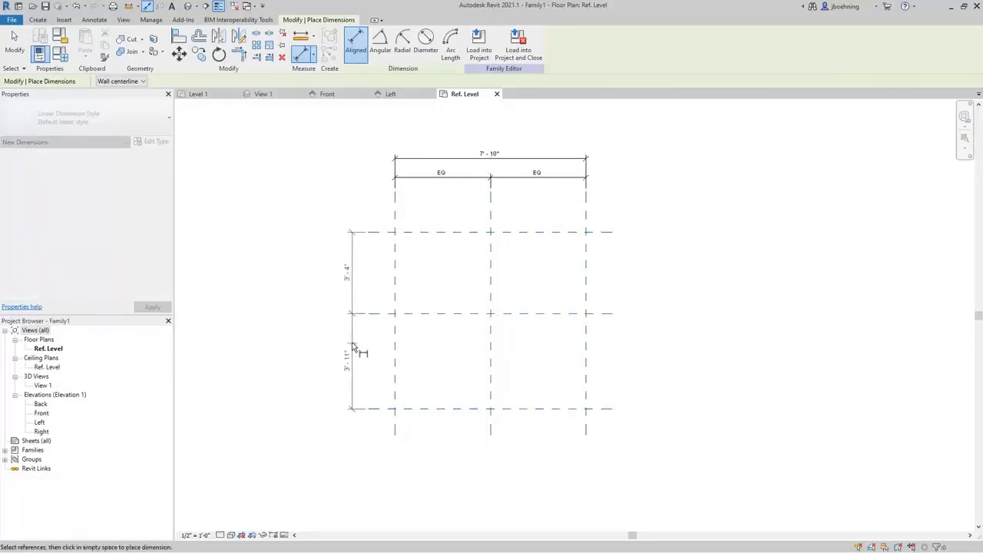
left_click(355, 347)
left_click(375, 320)
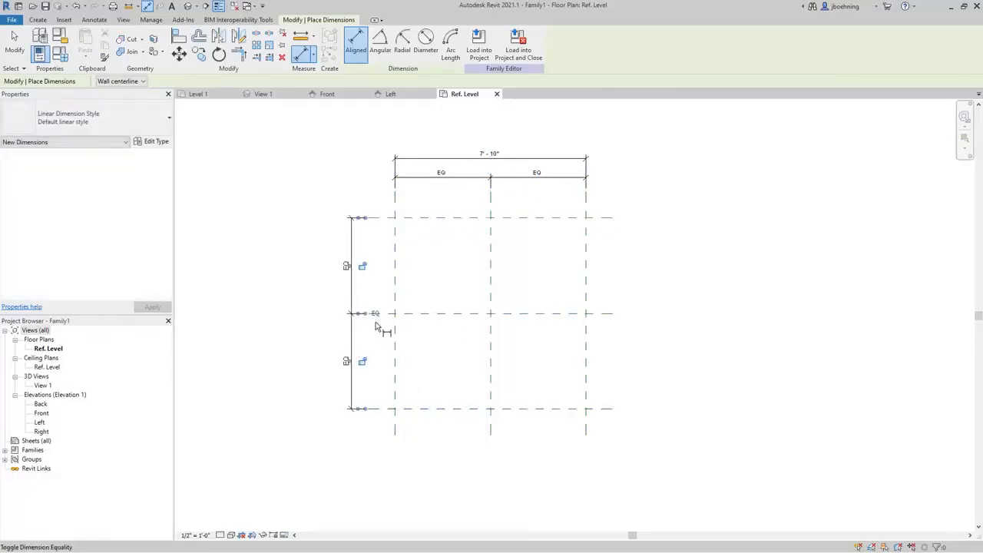
Place an overall aligned dimension between the Back and Front reference planes, outside the equalized dimension
left_click(410, 222)
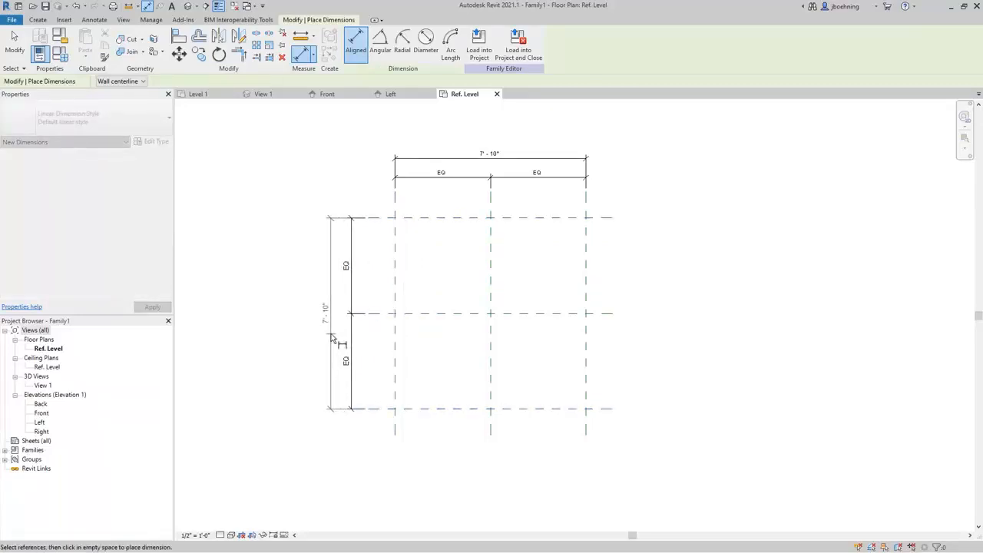
left_click(331, 338)
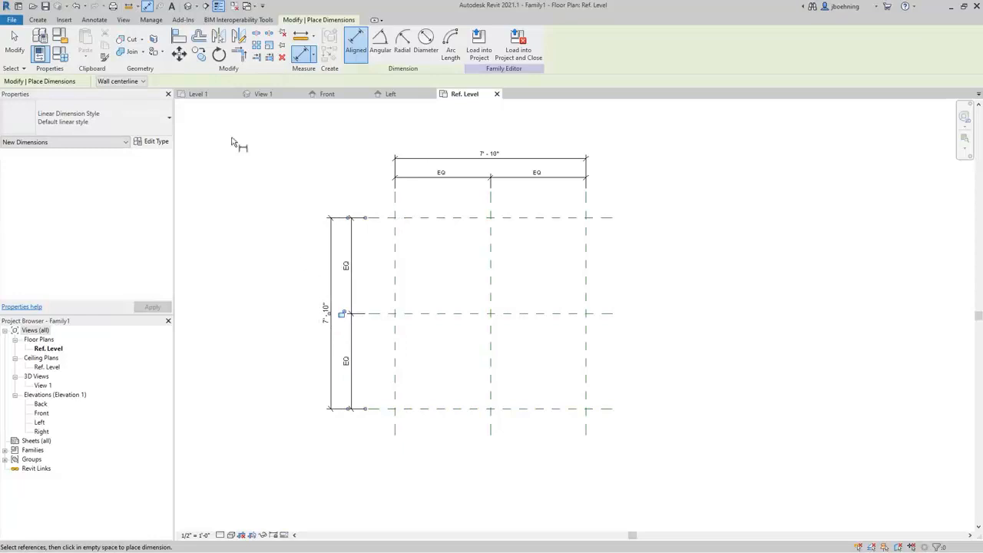
left_click(15, 56)
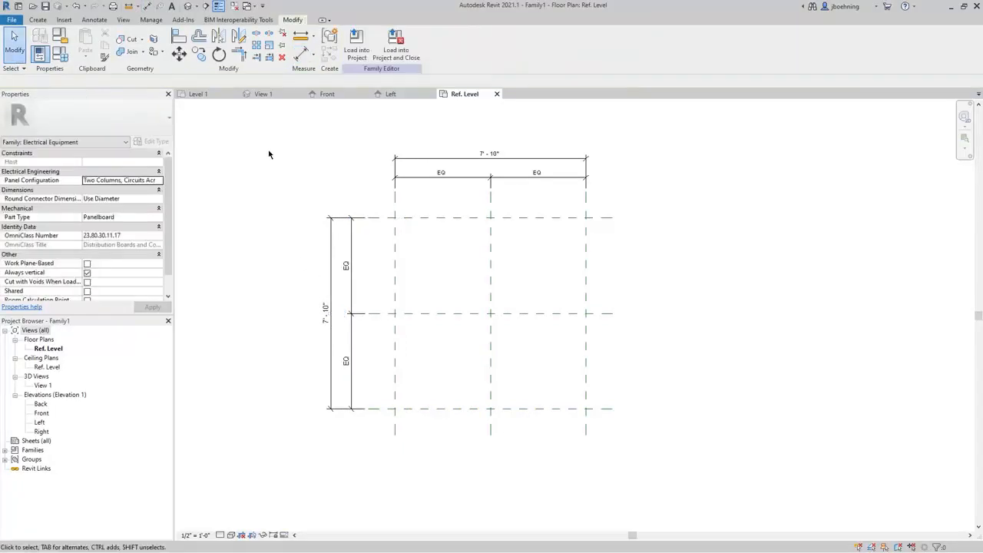
In the Front elevation, place an aligned dimension from the Ref. Level to the Top reference plane
left_click(325, 96)
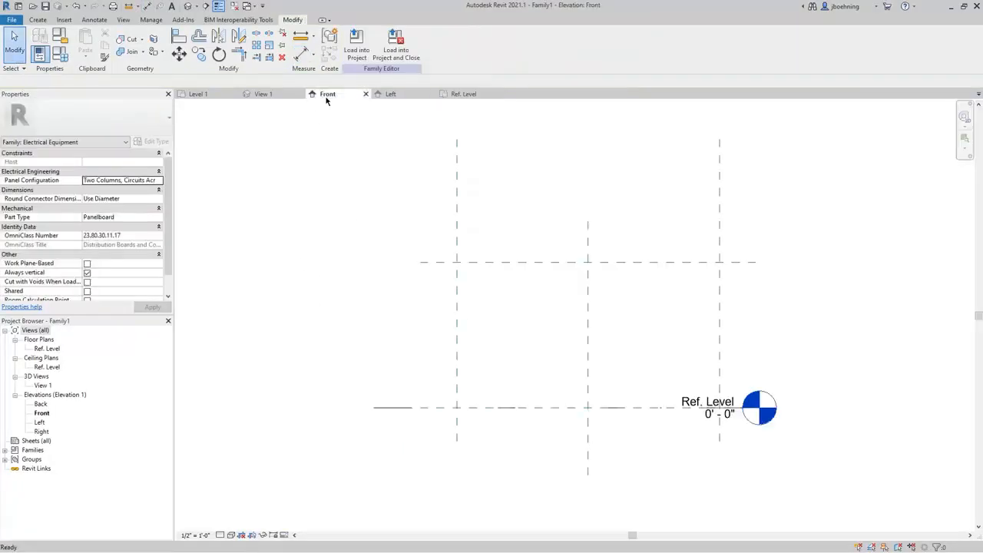
left_click(96, 21)
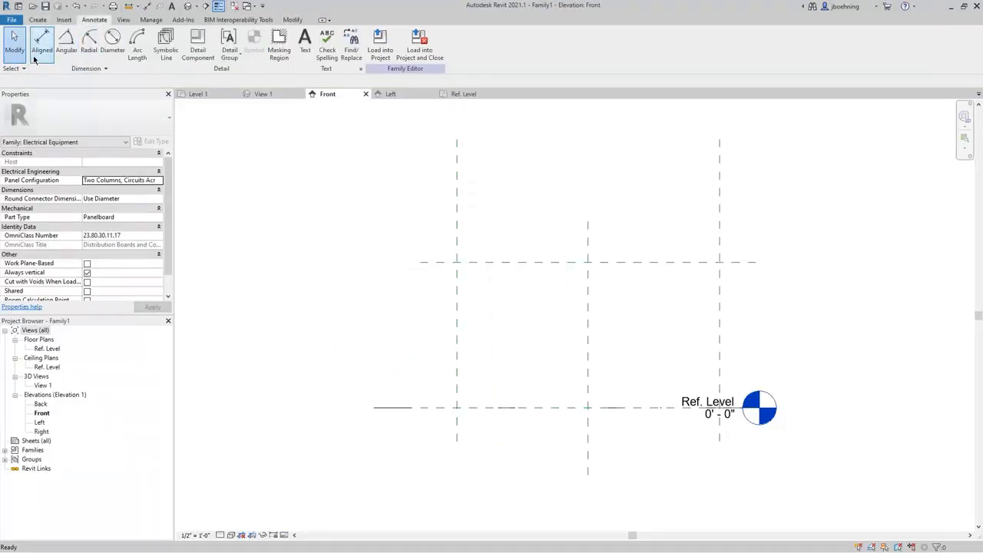
left_click(42, 45)
left_click(446, 407)
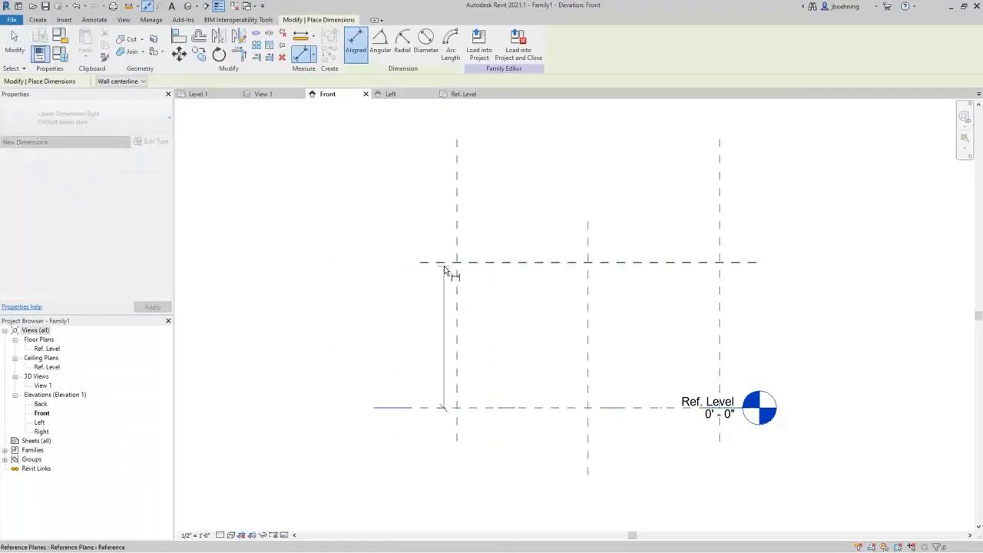
left_click(446, 265)
left_click(402, 296)
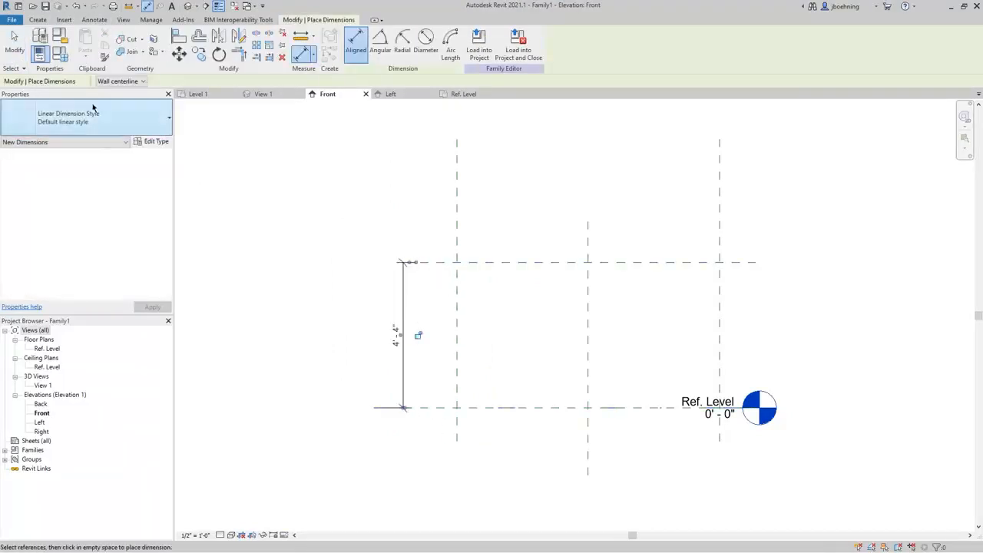
left_click(14, 42)
Return to the Ref. Level plan, open Family Types and review the family's existing parameters
left_click(464, 93)
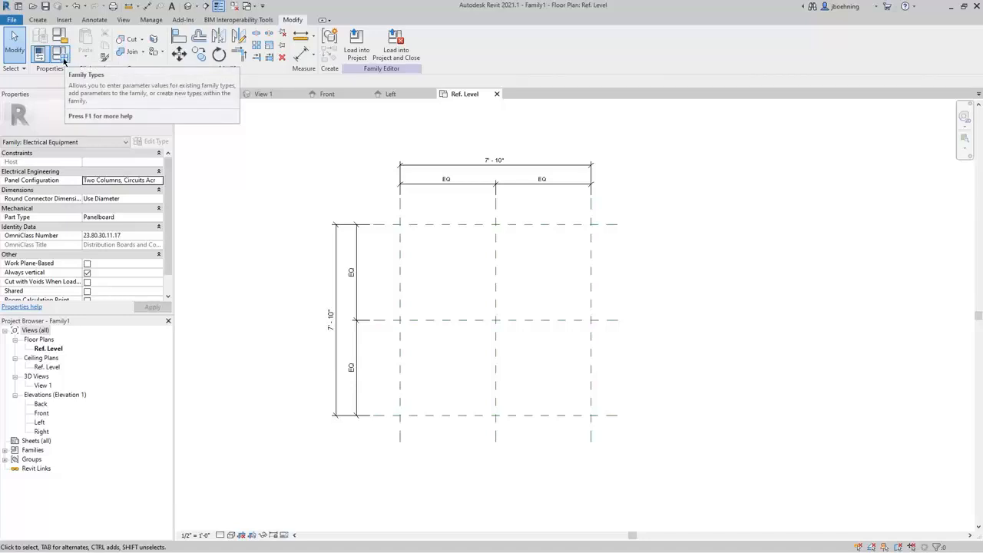
left_click(39, 20)
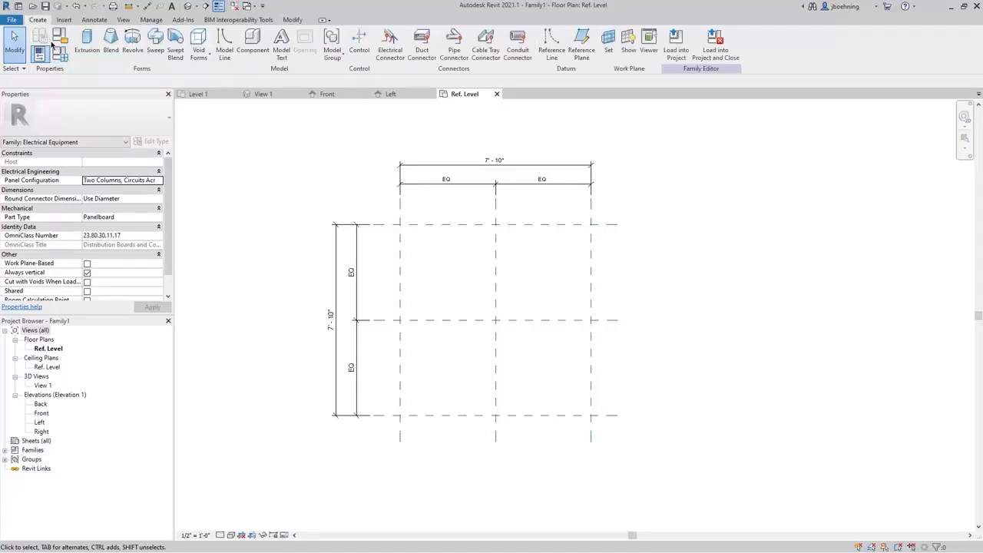
left_click(54, 42)
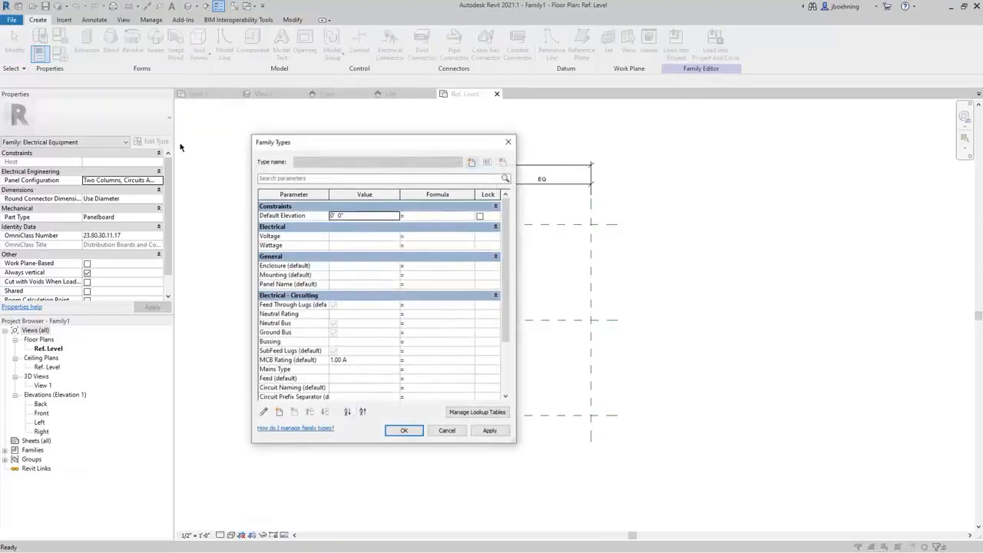
left_click_drag(354, 147, 494, 142)
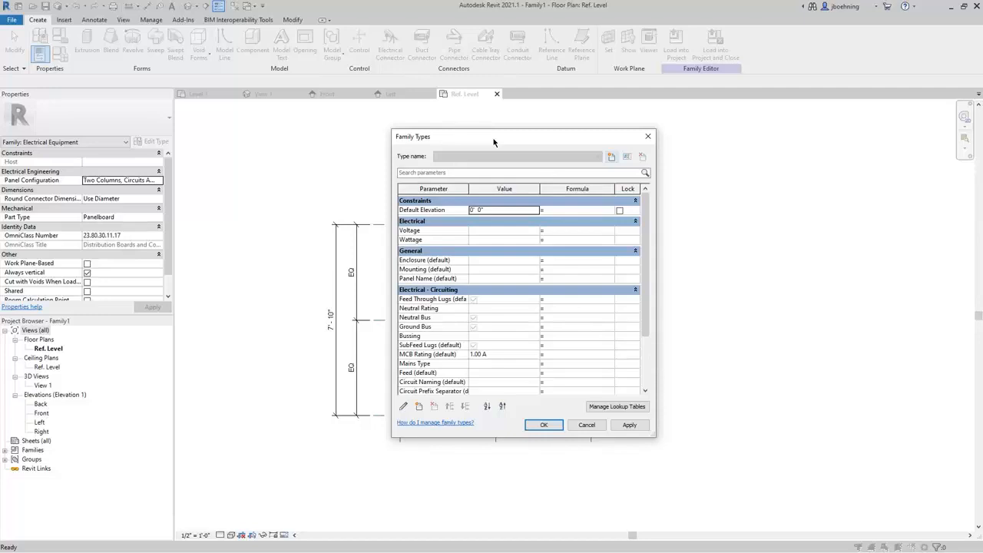
left_click_drag(643, 221, 641, 285)
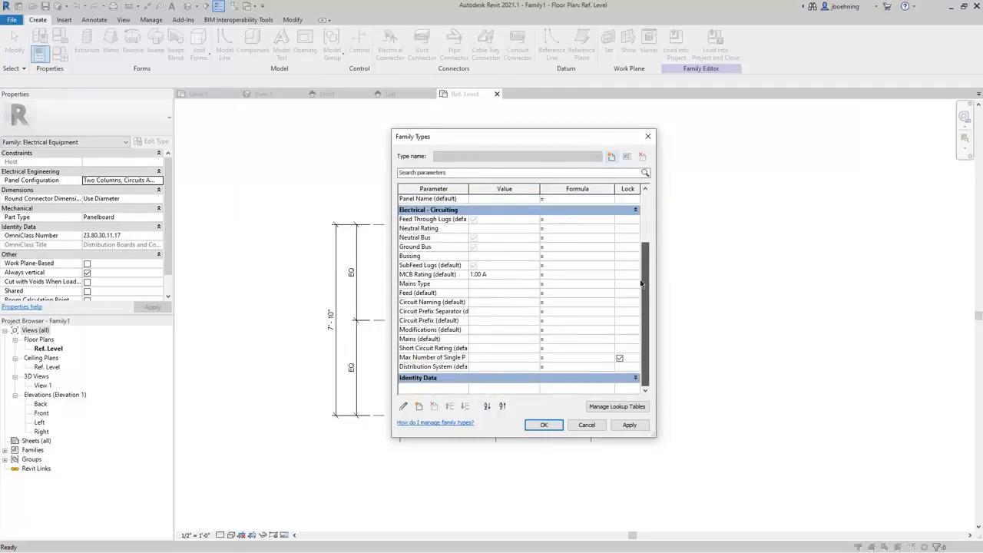
left_click(636, 376)
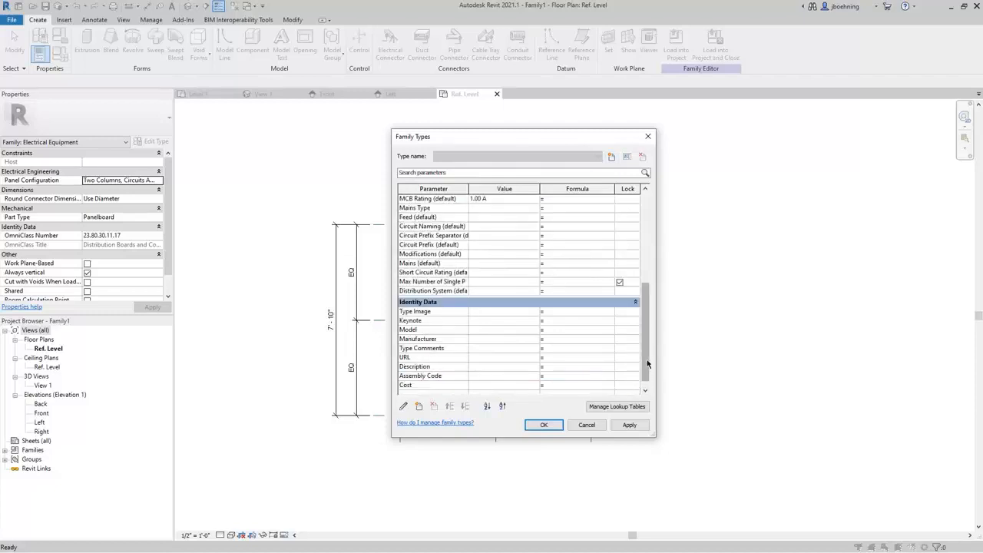
left_click_drag(647, 364, 645, 266)
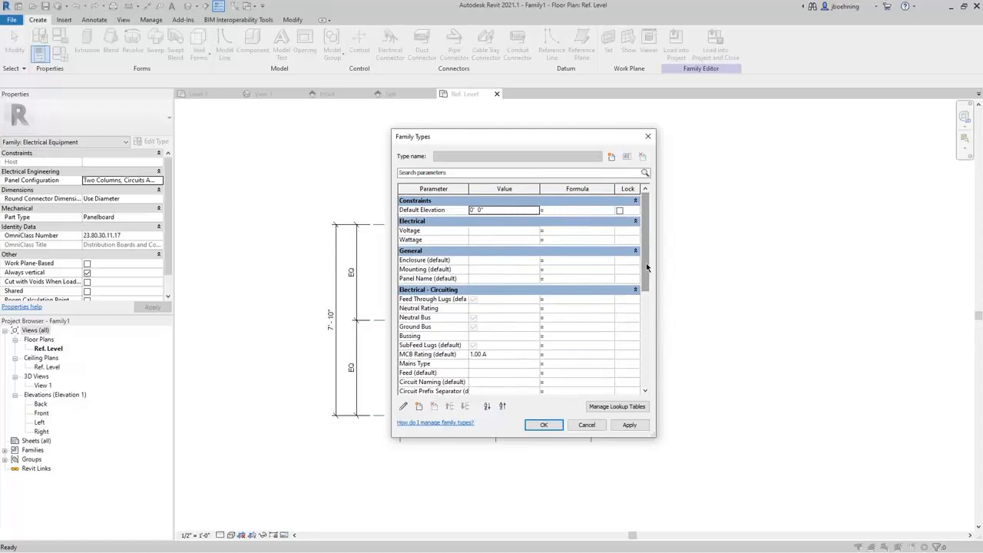
Add three type-based family parameters of type Length, named Length, Width and Height, grouped under Dimensions
left_click(419, 406)
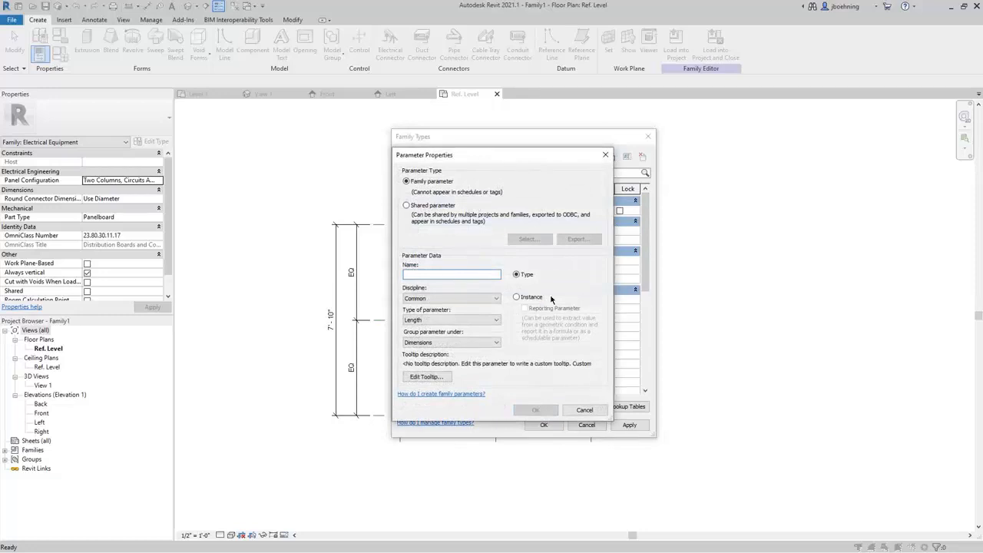
type("Length")
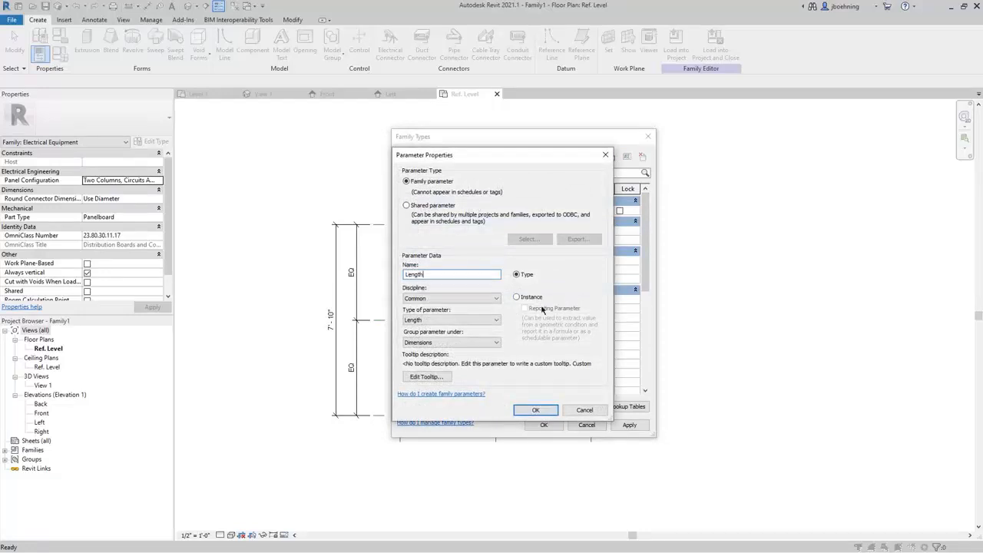
left_click(536, 409)
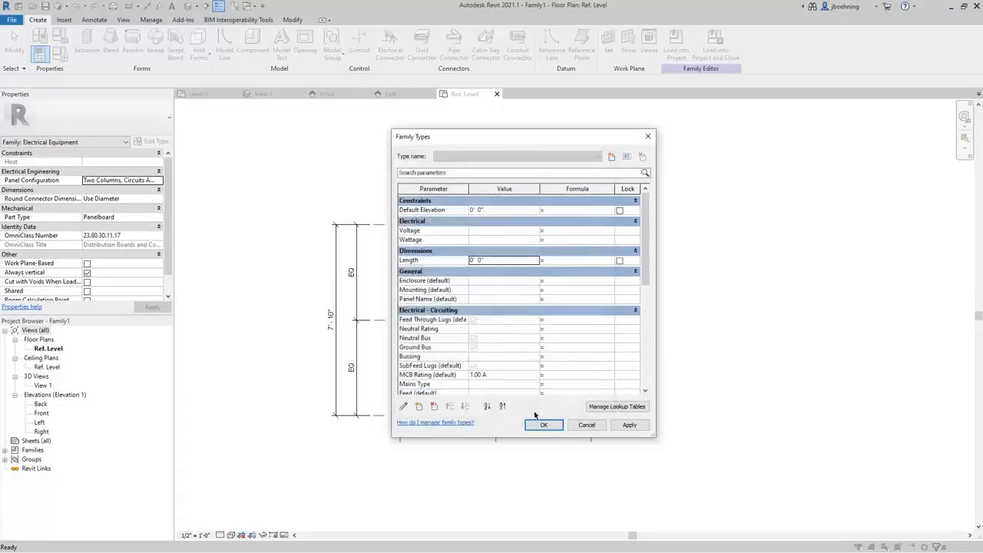
left_click(419, 406)
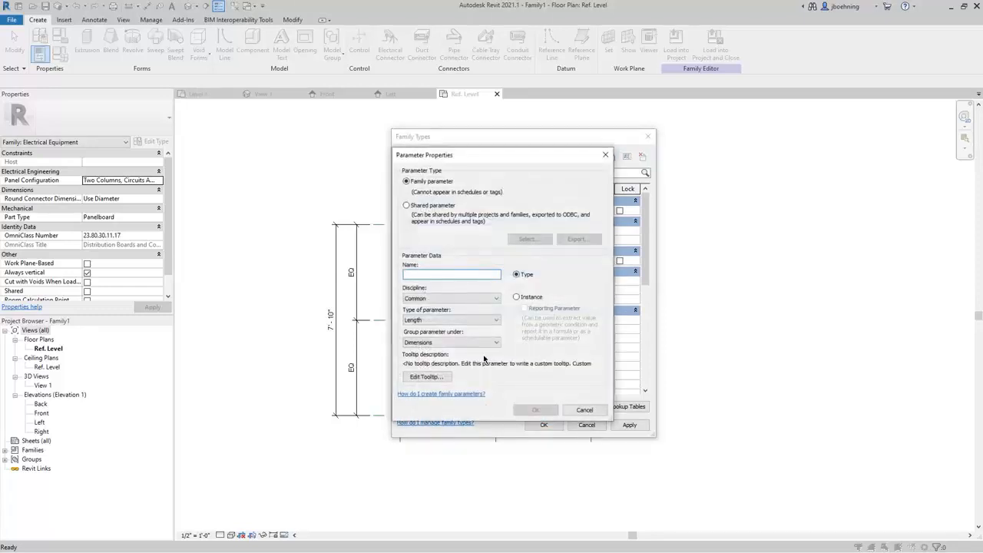
type("Width")
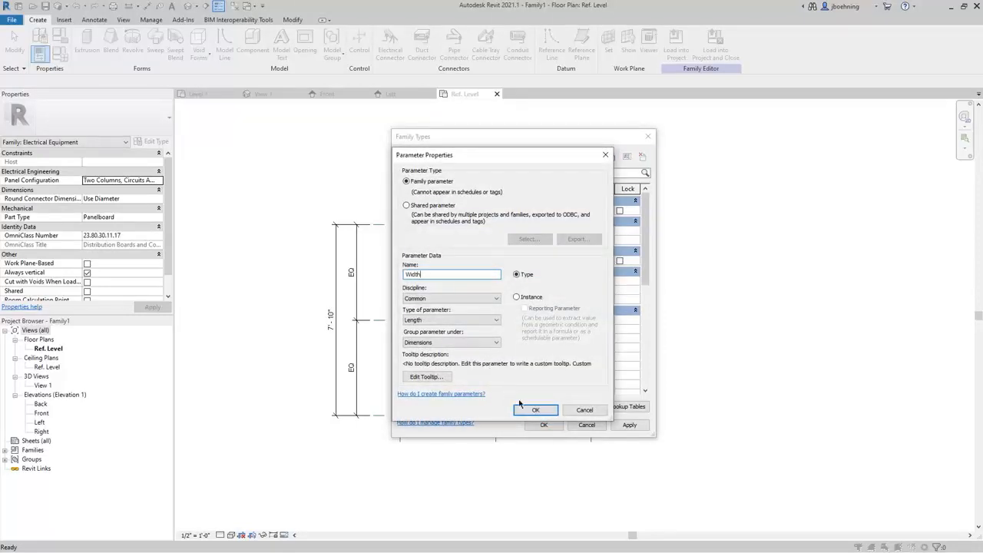
left_click(536, 409)
left_click(419, 406)
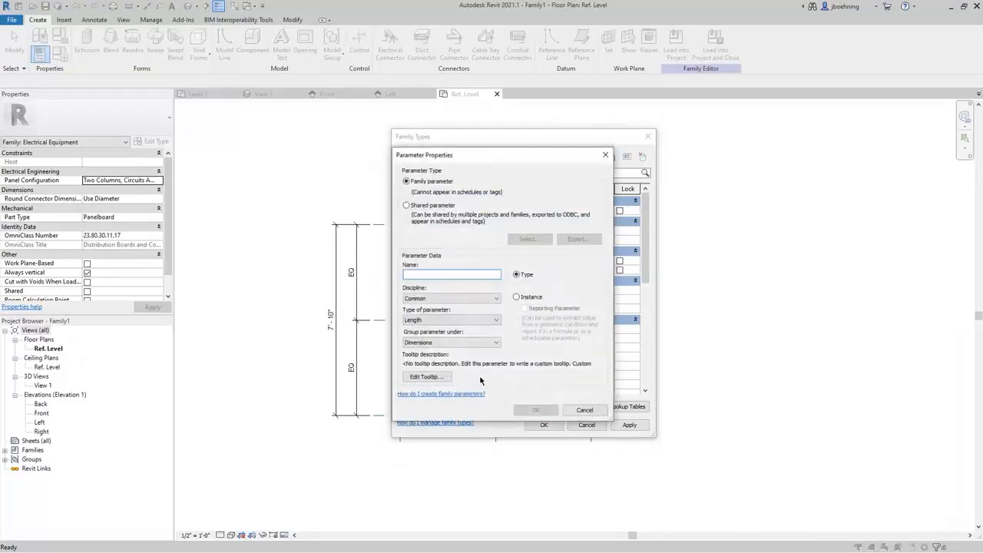
type("Height")
left_click(536, 410)
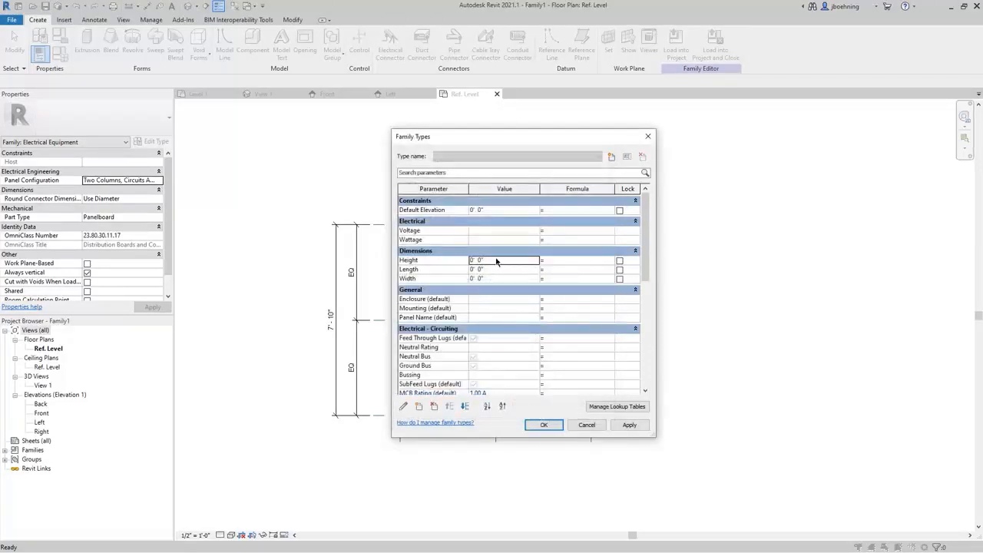
Set the Height, Length and Width parameters to 5' 0" each and accept the family types
left_click(496, 262)
type("5")
left_click(497, 270)
type("5")
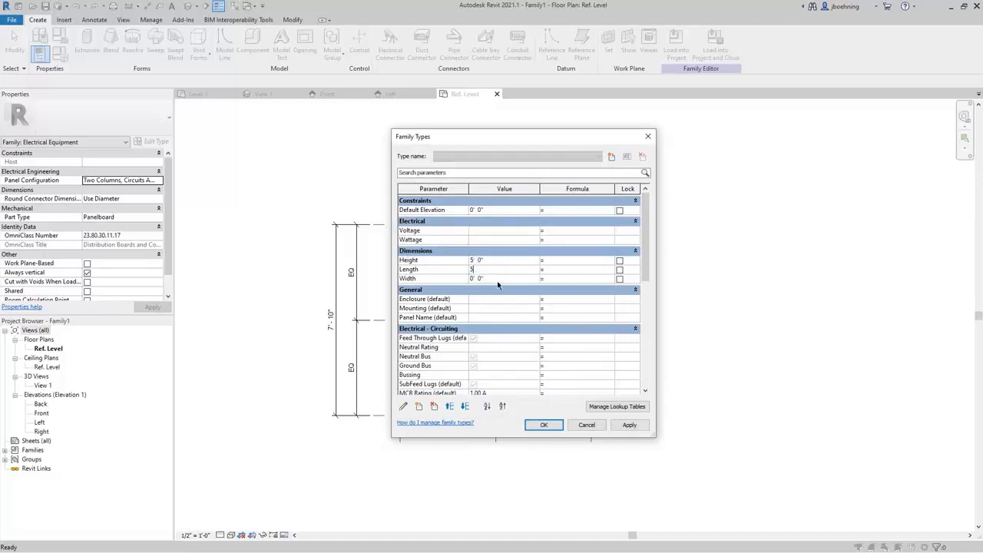
left_click(498, 280)
type("5")
left_click(499, 273)
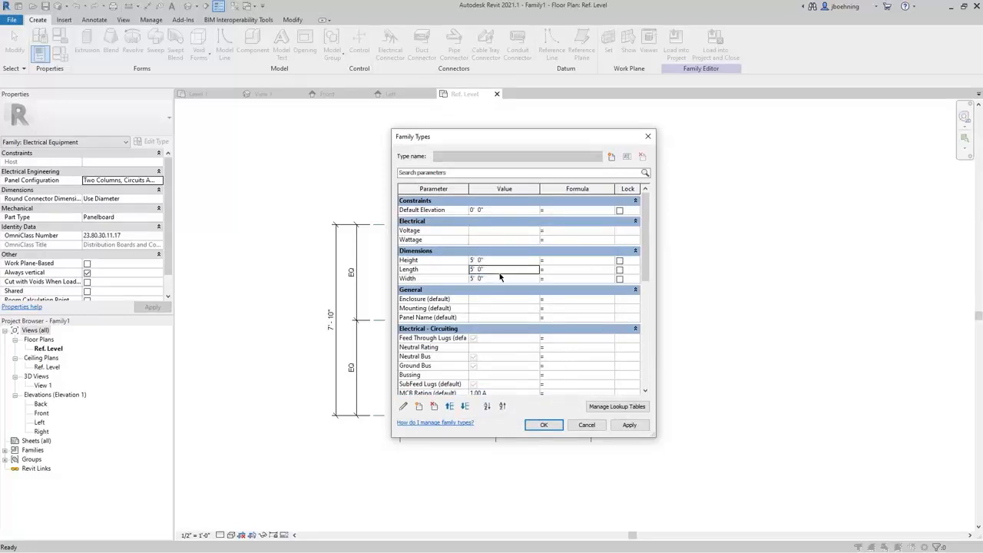
left_click(551, 424)
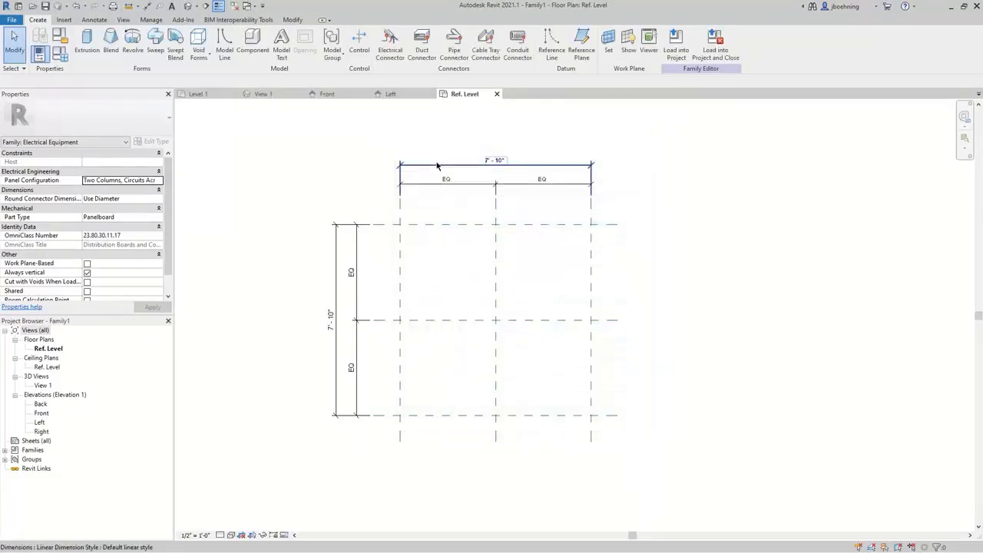
Label the overall dimension between the Left and Right planes with the Length parameter
left_click(436, 165)
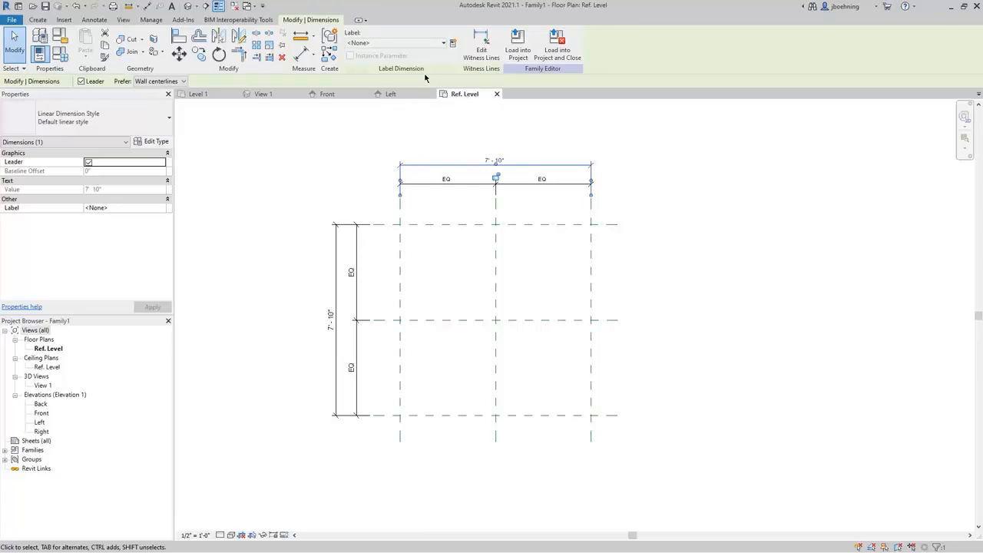
left_click(436, 46)
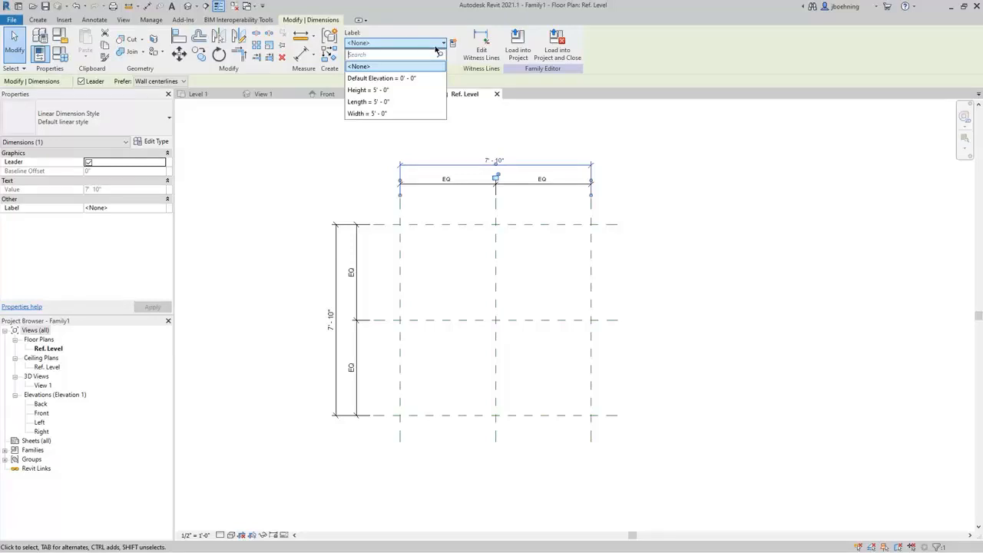
left_click(422, 106)
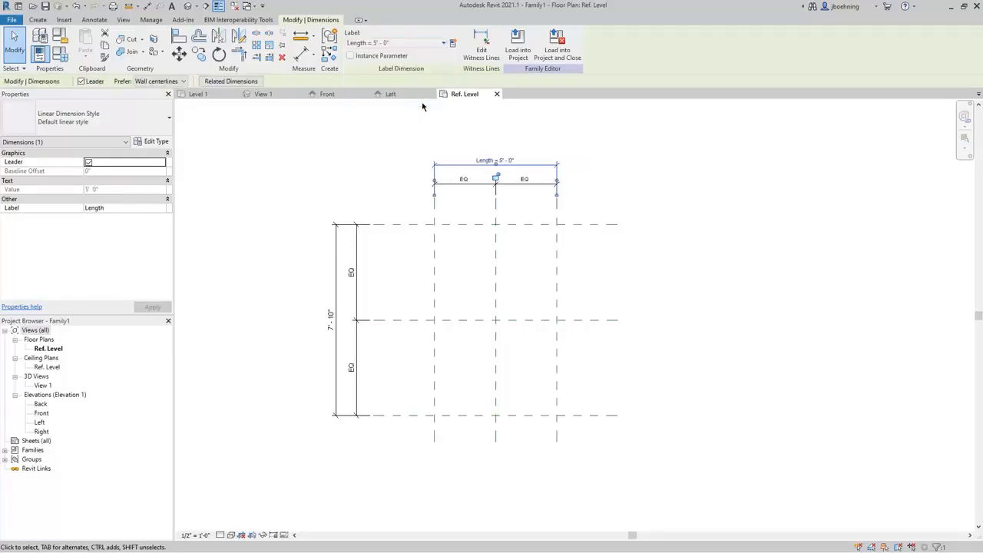
Label the overall dimension between the Back and Front planes with the Width parameter
left_click(334, 233)
left_click(407, 43)
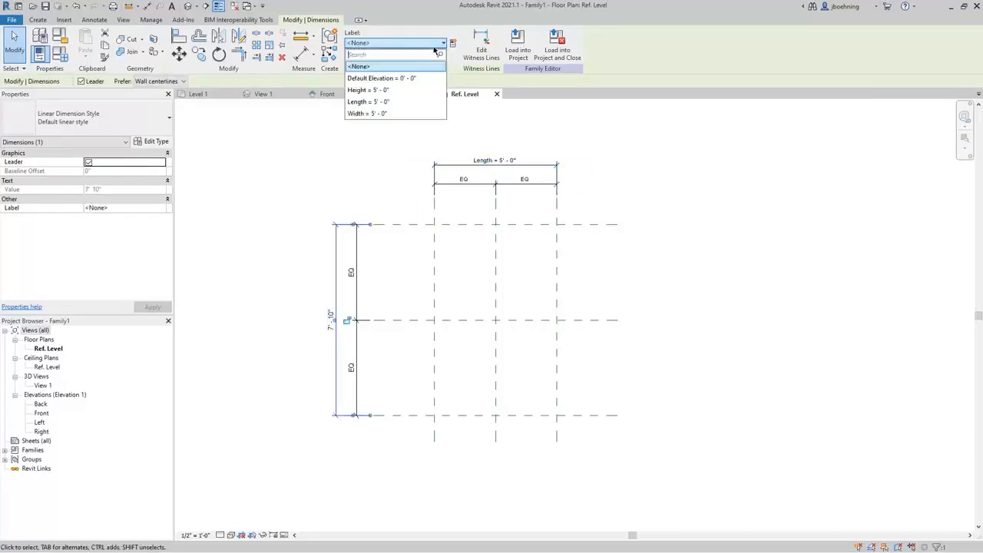
left_click(388, 113)
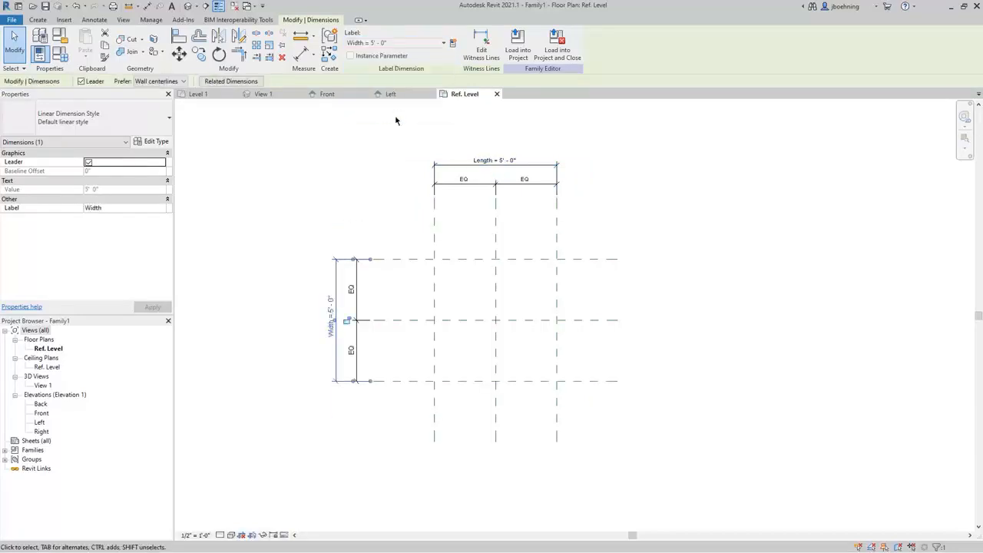
left_click(371, 174)
Label the vertical dimension between the Ref. Level and the upper reference plane in the Front elevation with the Height parameter
left_click(329, 94)
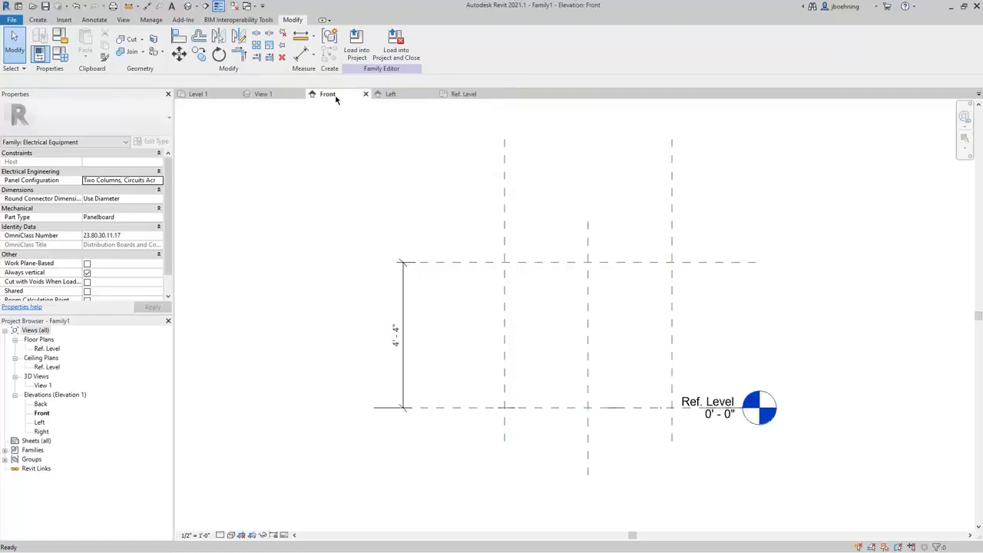
left_click(399, 265)
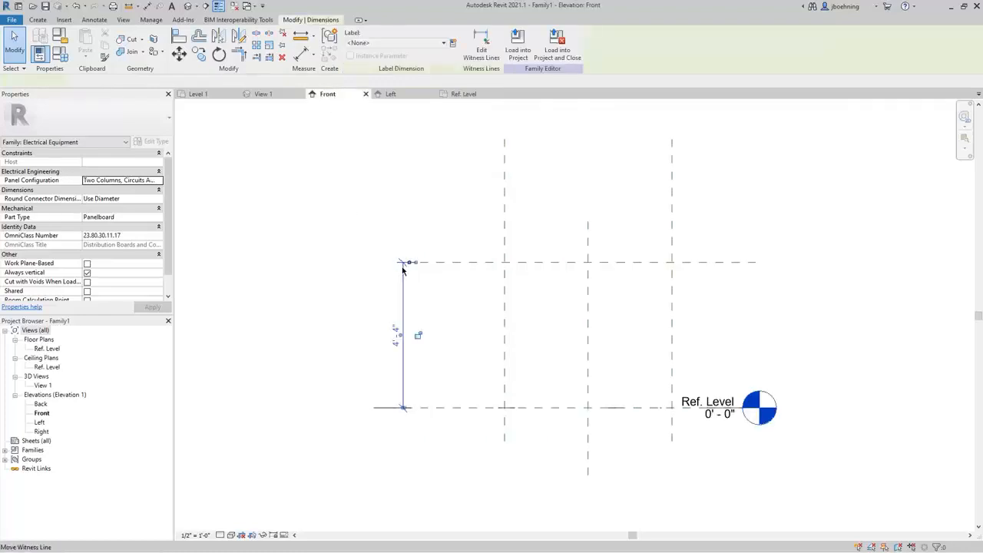
left_click(406, 43)
left_click(394, 91)
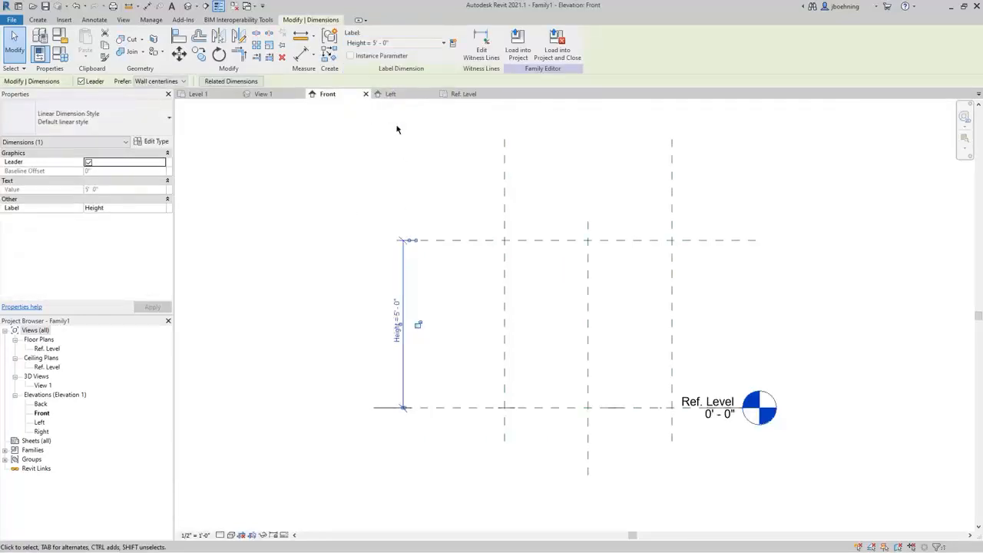
left_click(414, 177)
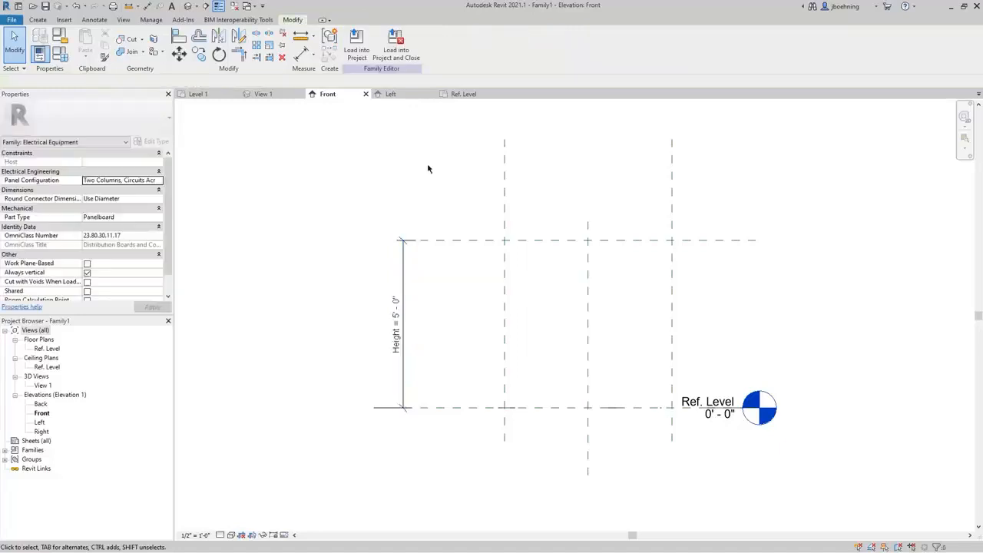
In the Ref. Level plan, start an Extrusion and sketch a rectangle between the intersections of the four outer reference planes
left_click(463, 97)
middle_click_drag(406, 173, 416, 185)
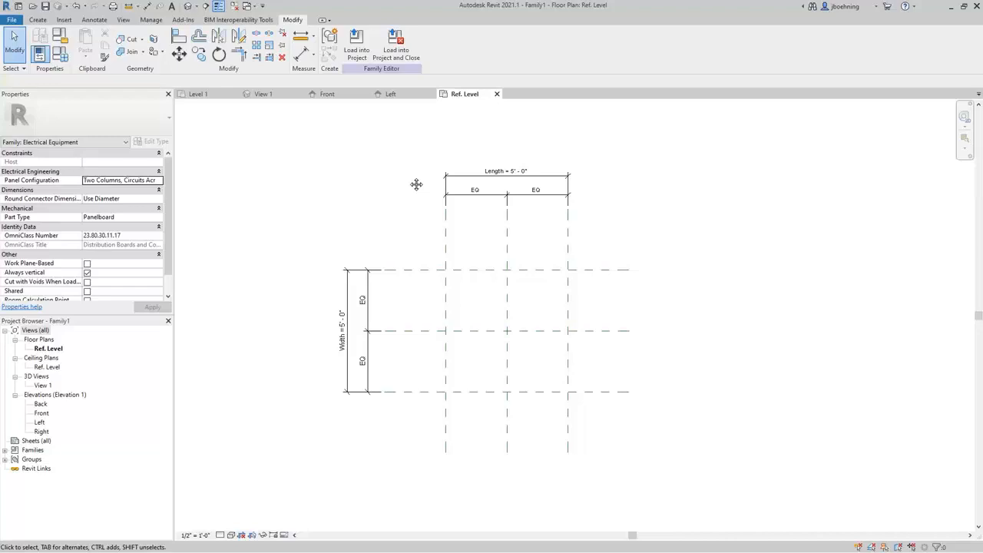
left_click(38, 20)
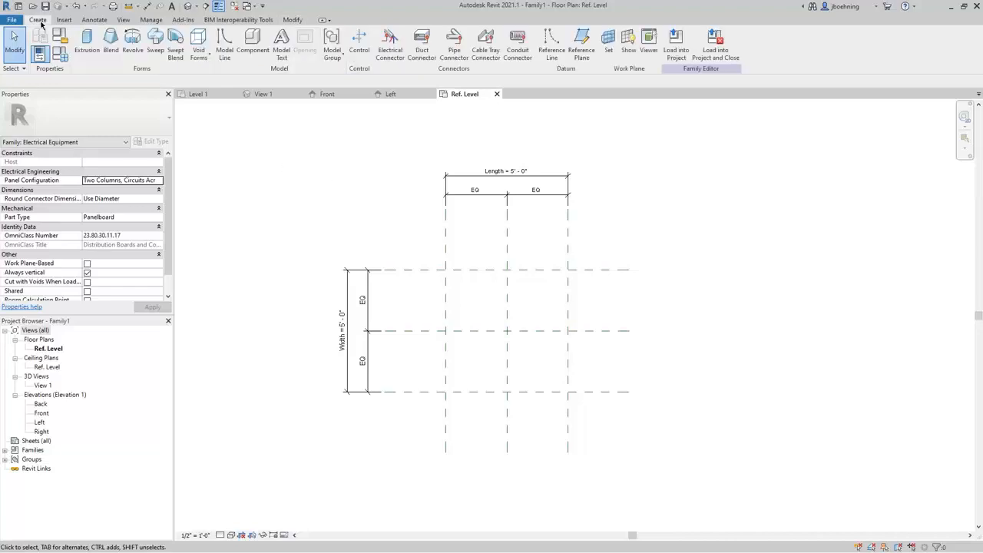
left_click(86, 46)
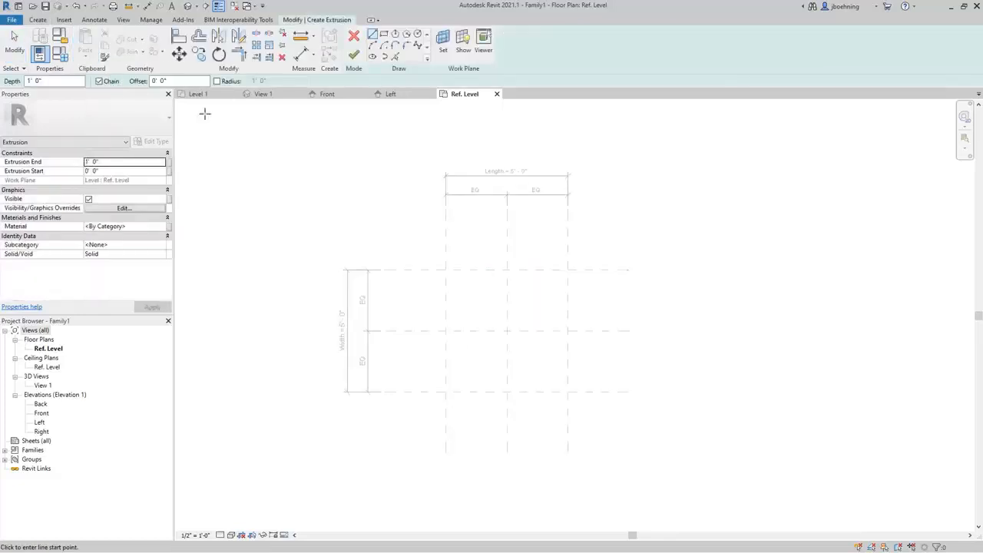
left_click(384, 35)
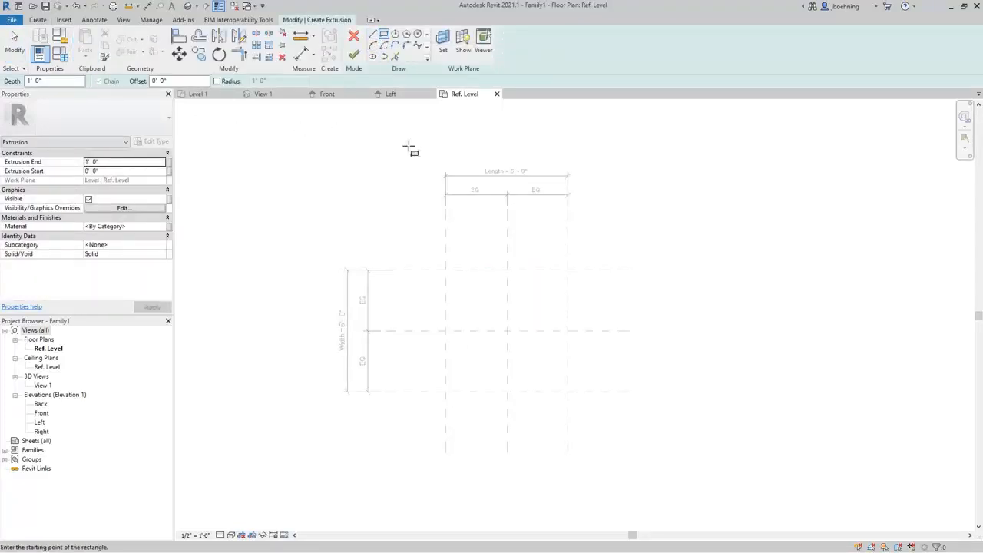
scroll(422, 230, "up", 1)
left_click(453, 283)
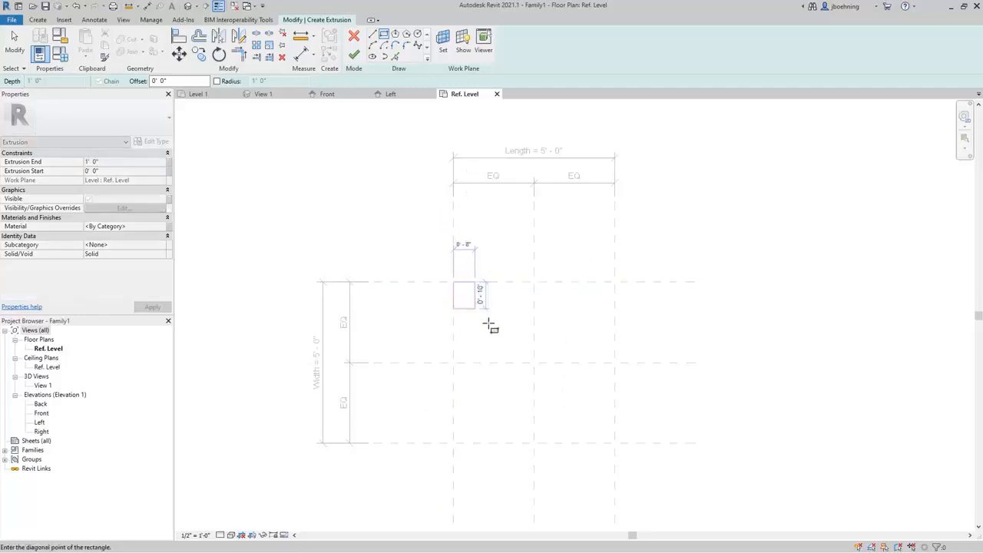
left_click(614, 443)
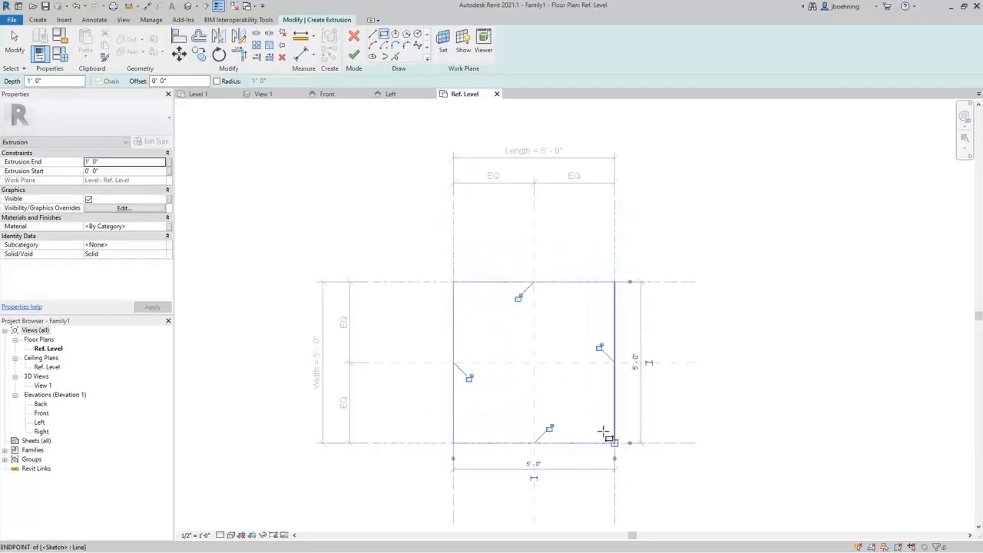
Lock the rectangle's sides to their reference planes and finish the extrusion sketch
scroll(566, 406, "up", 2)
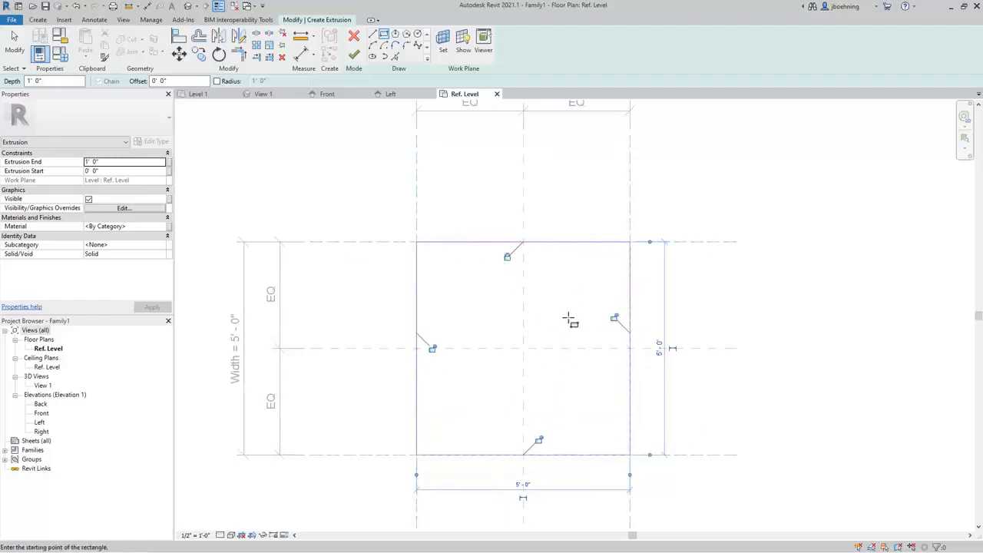
left_click(615, 318)
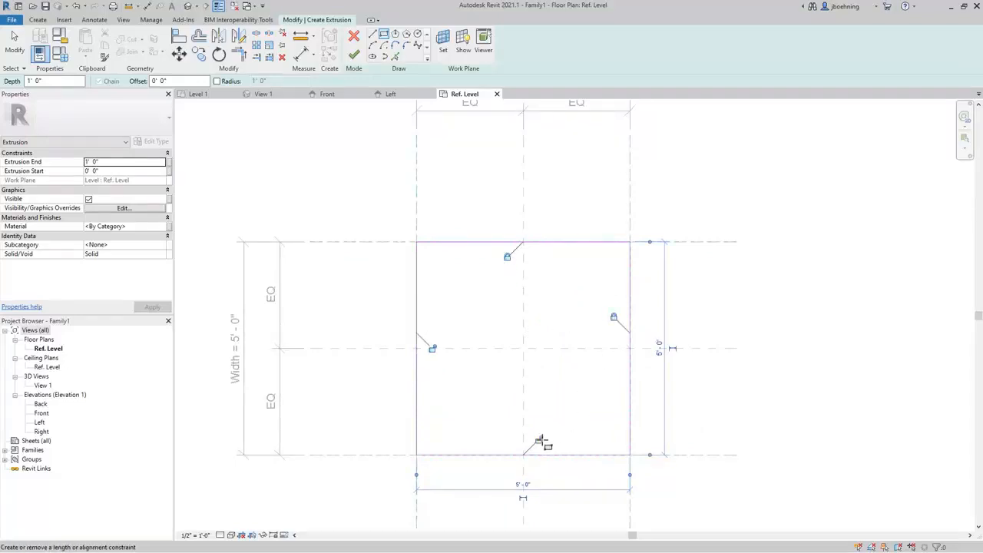
left_click(540, 440)
left_click(440, 351)
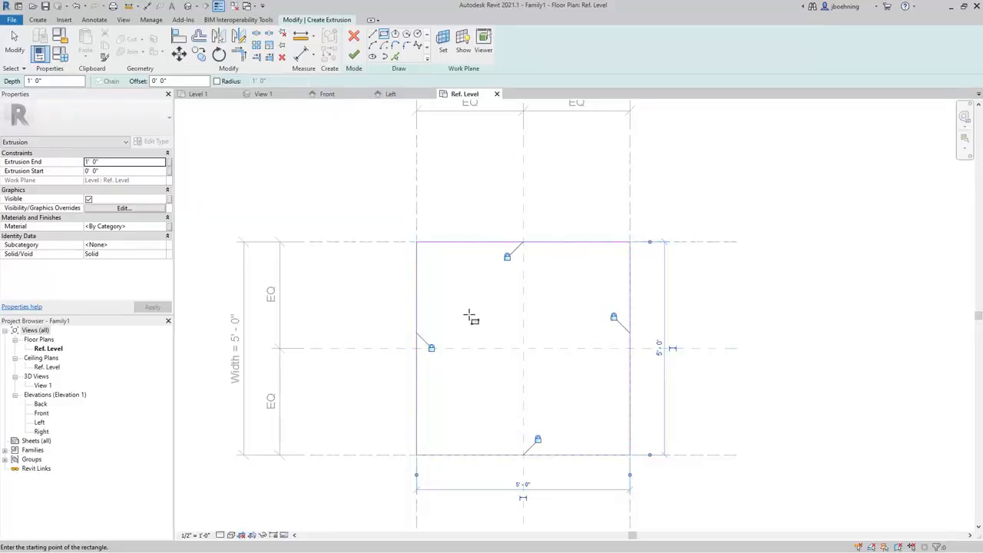
scroll(471, 317, "down", 1)
scroll(471, 317, "down", 1)
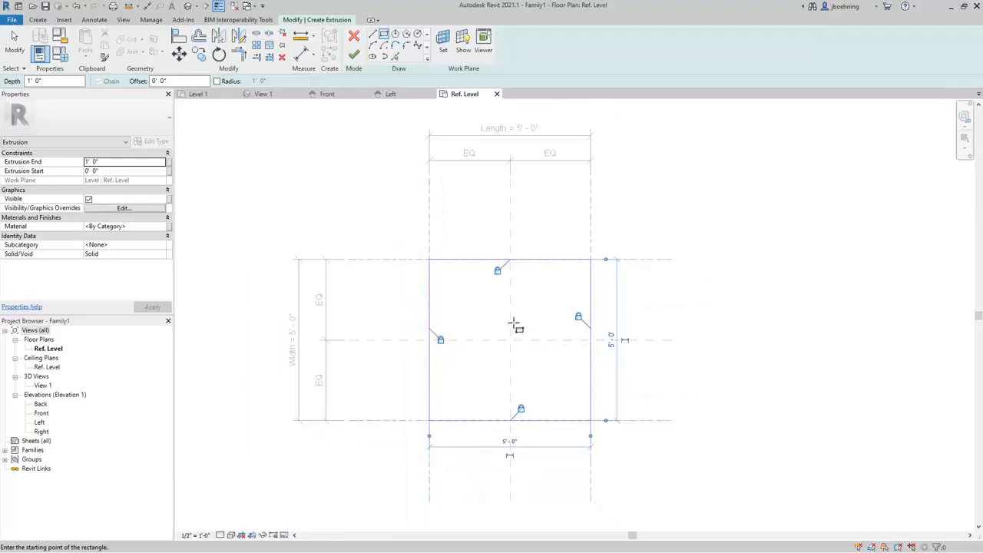
left_click(354, 55)
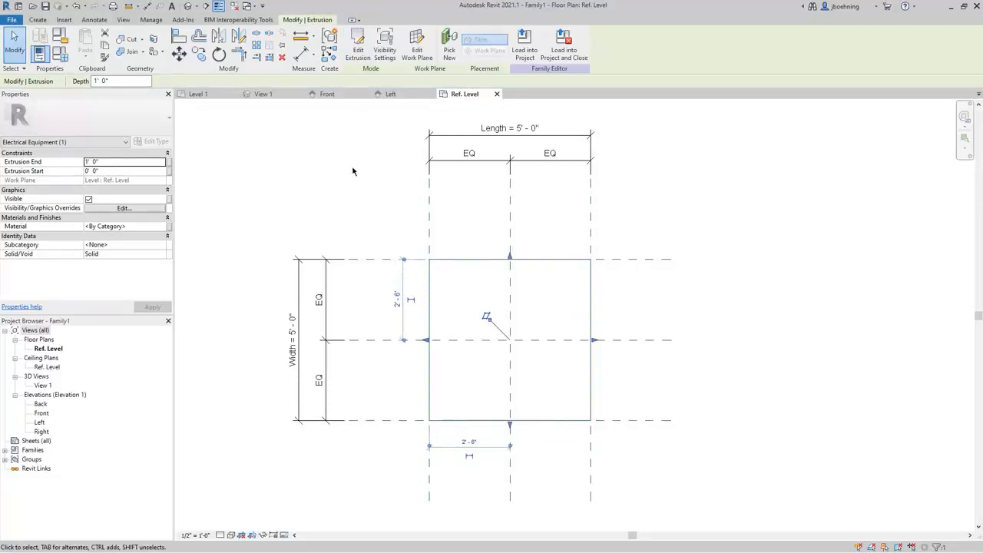
In the Front elevation, stretch the extrusion's top face up to the upper reference plane and lock it there
left_click(331, 95)
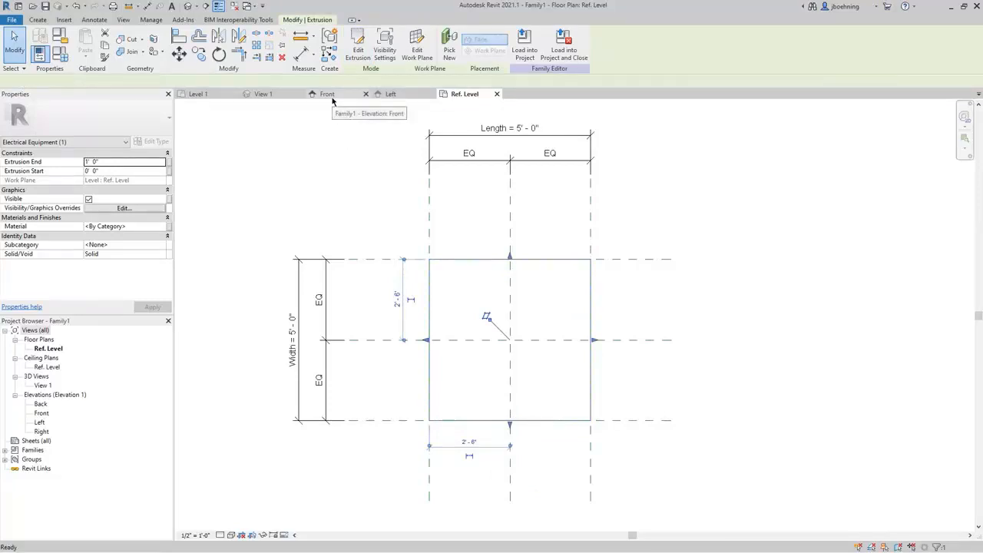
scroll(576, 311, "up", 2)
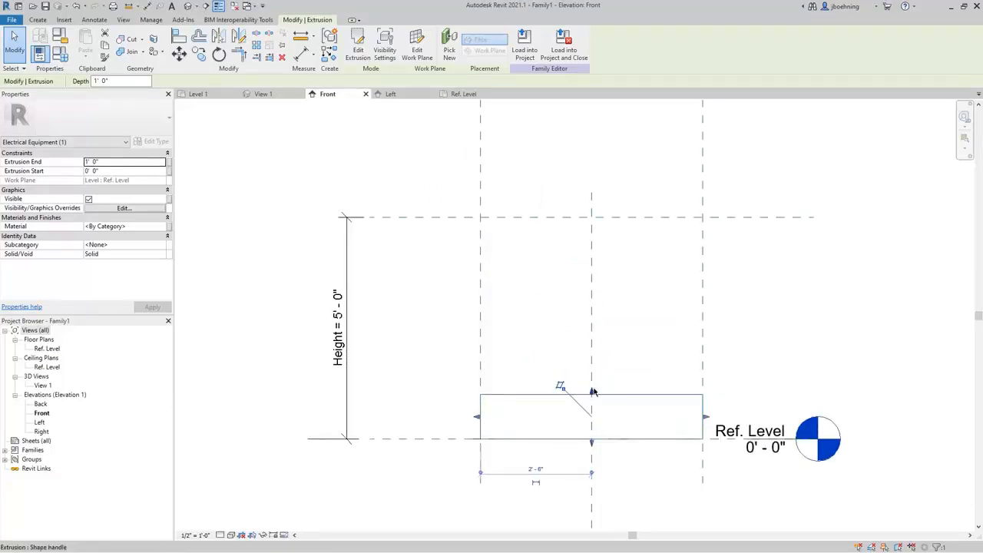
left_click_drag(591, 393, 592, 219)
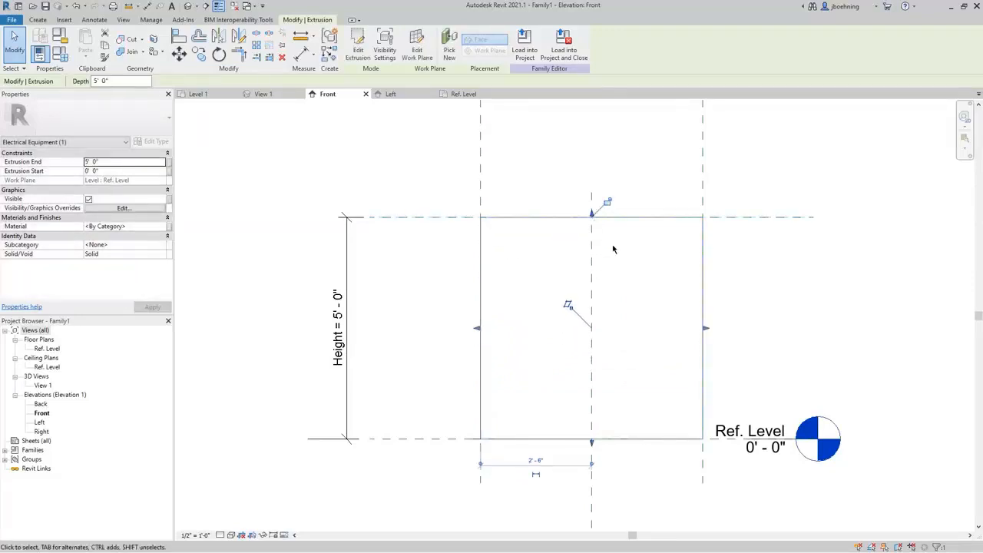
left_click(607, 204)
scroll(612, 456, "up", 1)
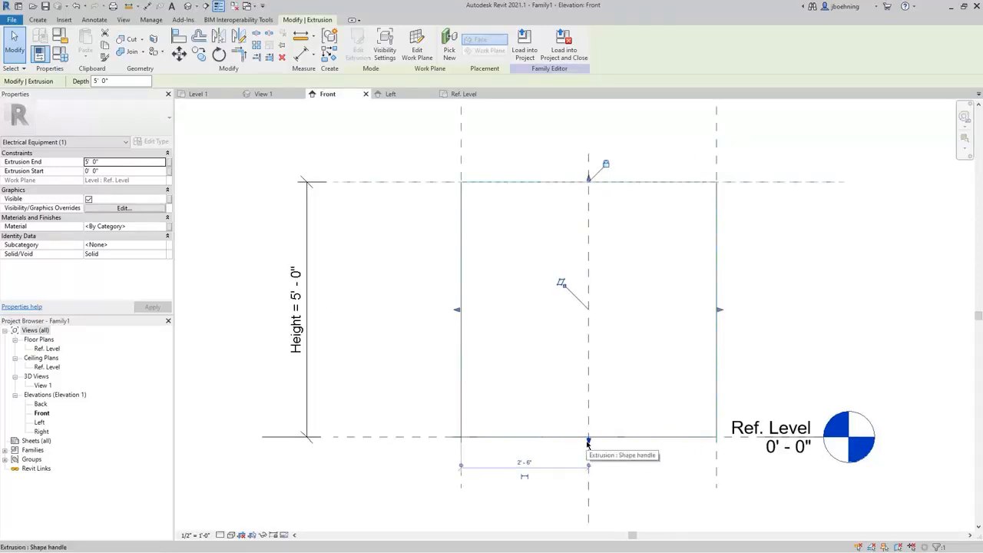
Align the extrusion's bottom face to the Ref. Level plane, keep it locked, and deselect the extrusion
mouse_move(588, 443)
left_mouse_down()
mouse_move(590, 399)
mouse_move(590, 437)
left_mouse_up()
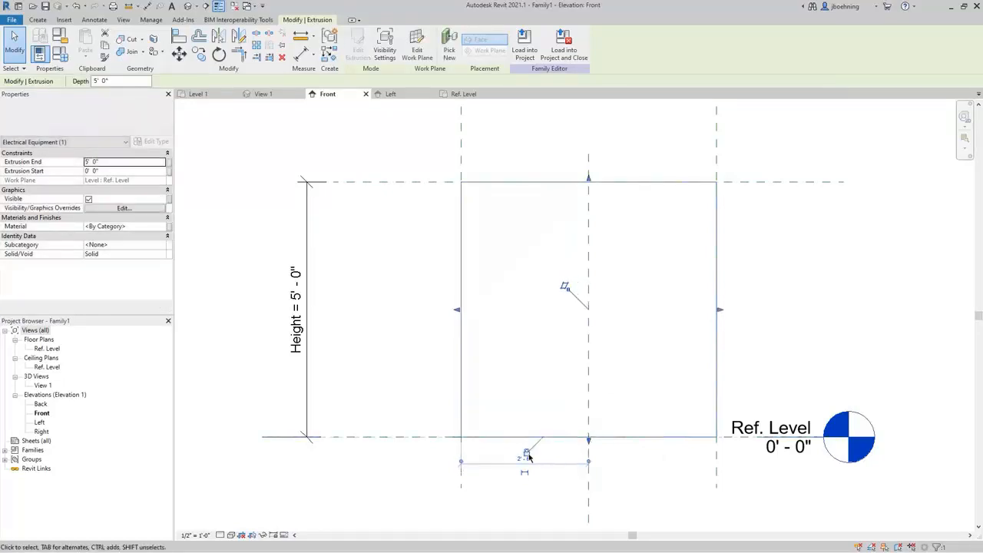
left_click(424, 395)
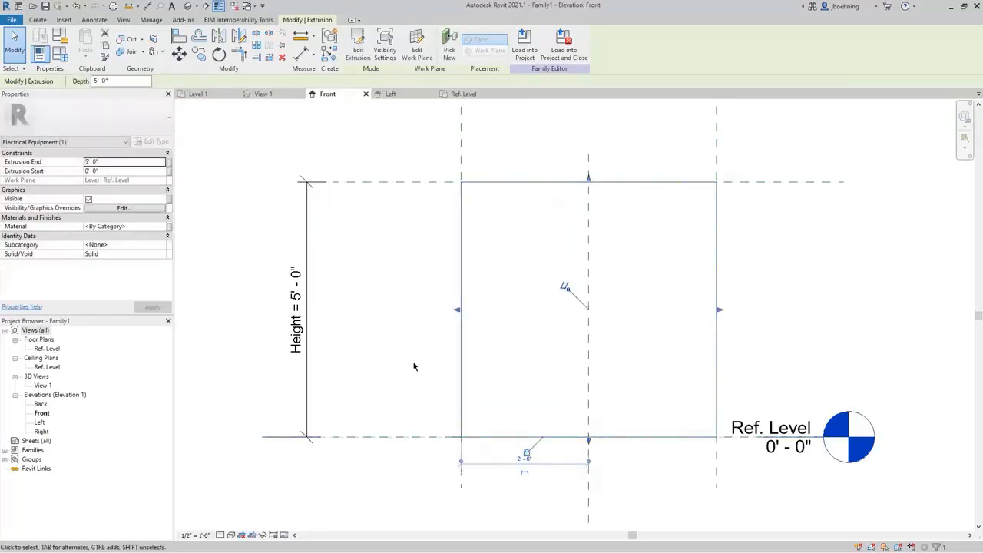
scroll(413, 355, "down", 1)
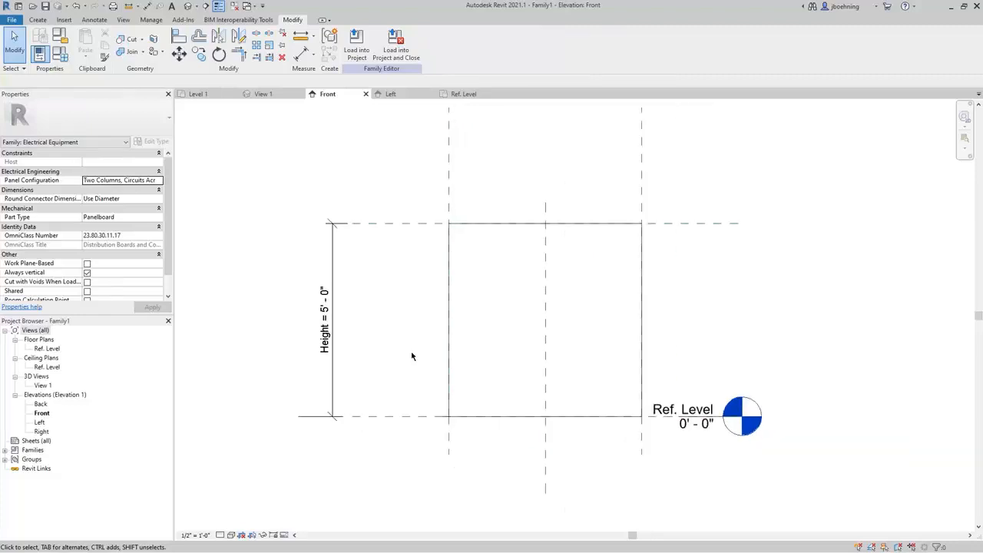
In the 3D view, place a Power - Unbalanced electrical connector on the box's right face
left_click(268, 94)
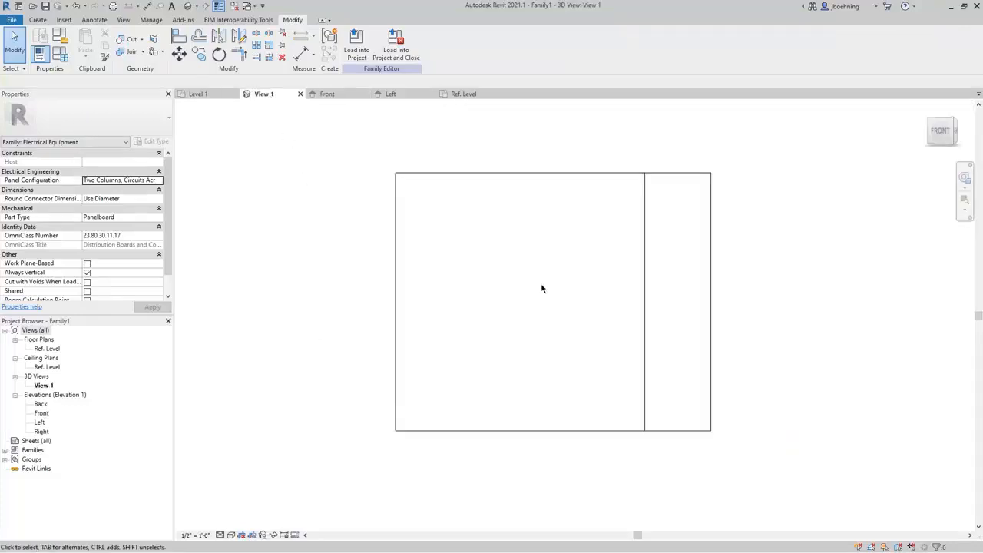
middle_click_drag(542, 288, 661, 331, "shift")
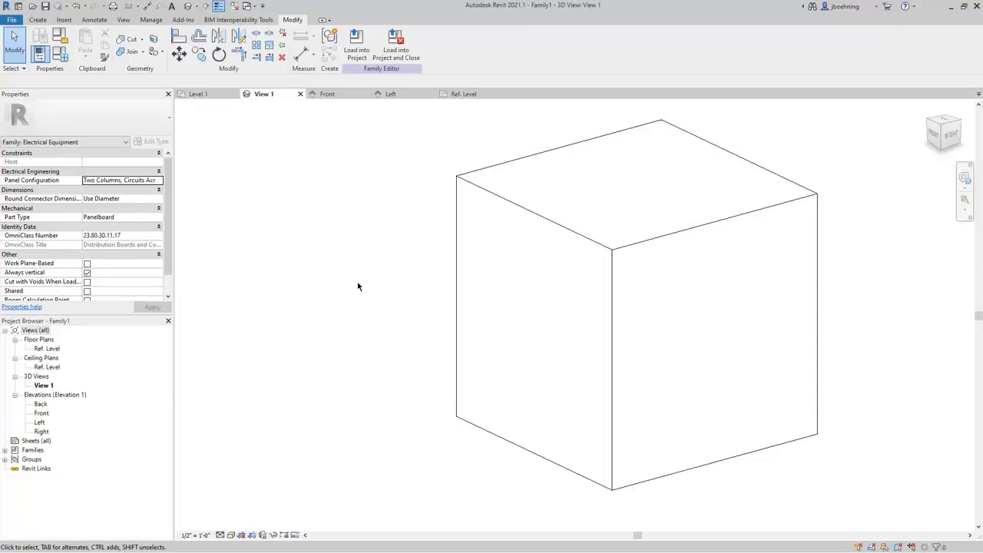
left_click(41, 20)
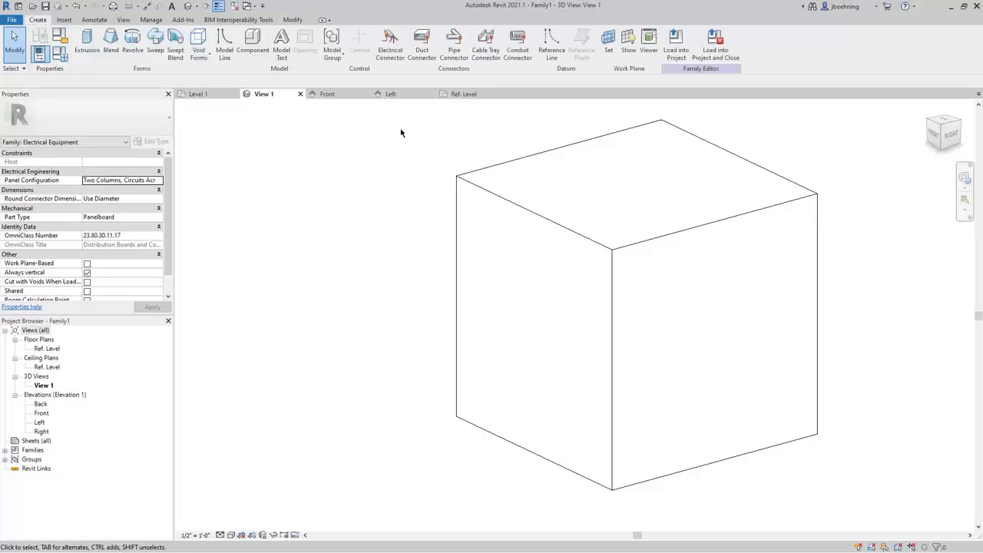
left_click(395, 54)
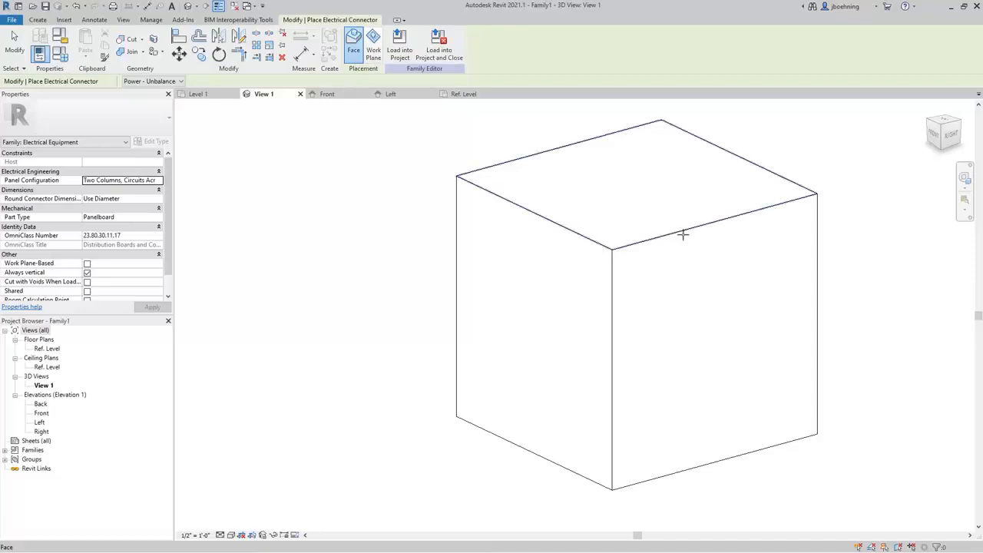
left_click(815, 210)
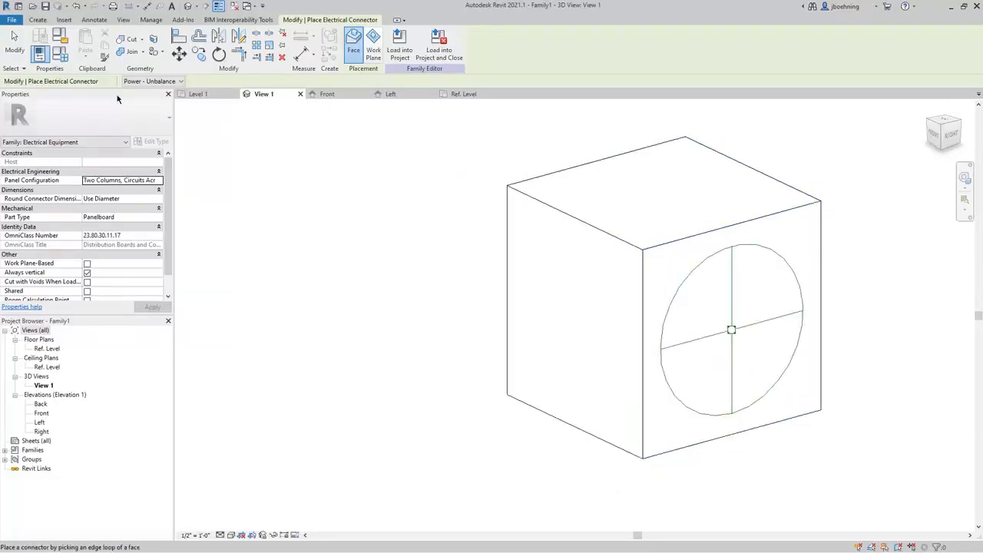
left_click(15, 44)
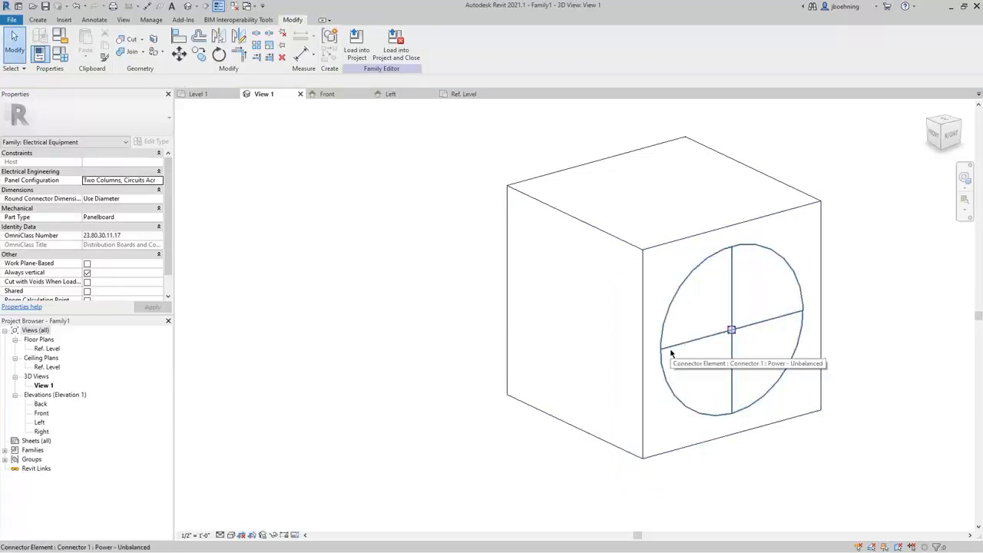
Set the Height, Length and Width family parameters to 7' 0" each and apply them to flex the box
middle_click_drag(537, 311, 547, 335, "shift")
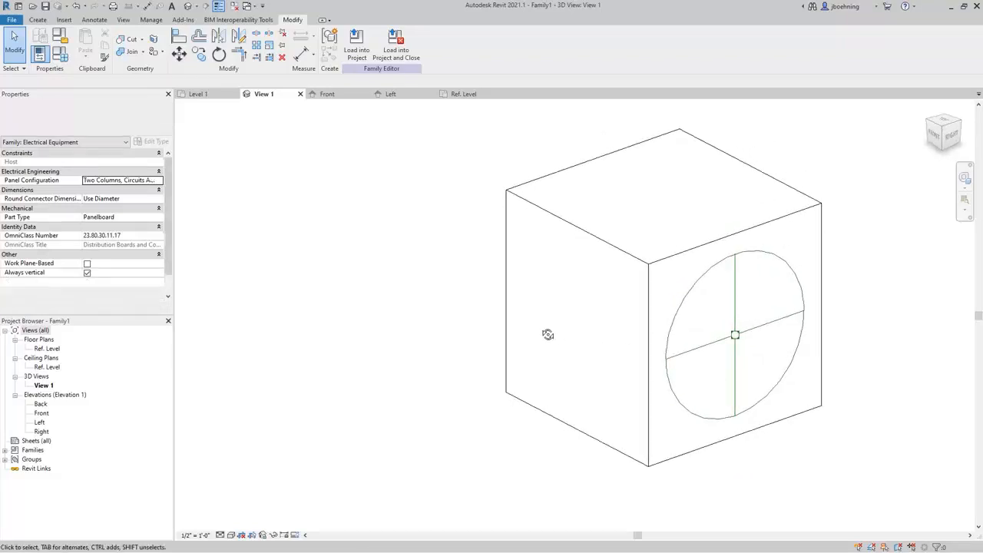
scroll(539, 332, "down", 1)
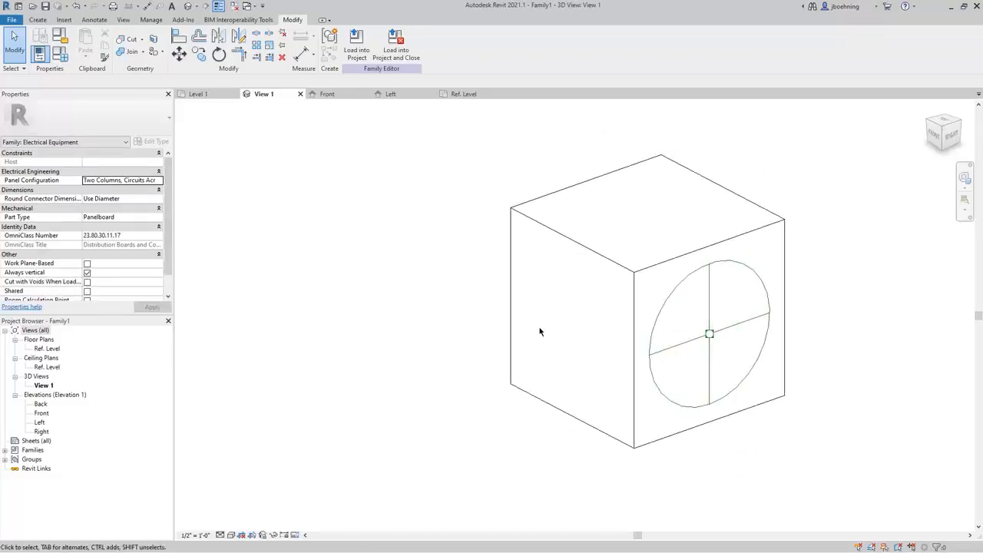
left_click(60, 54)
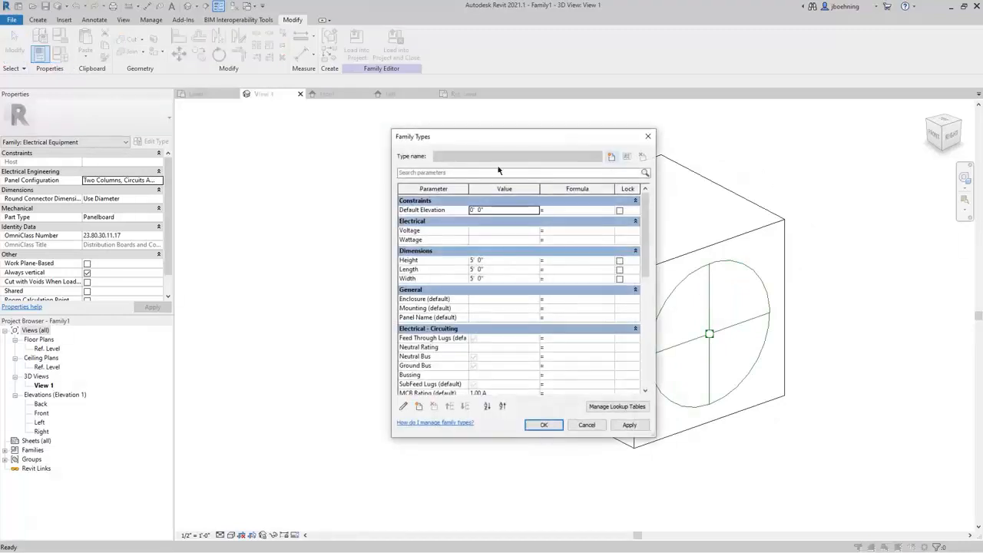
left_click_drag(566, 146, 401, 143)
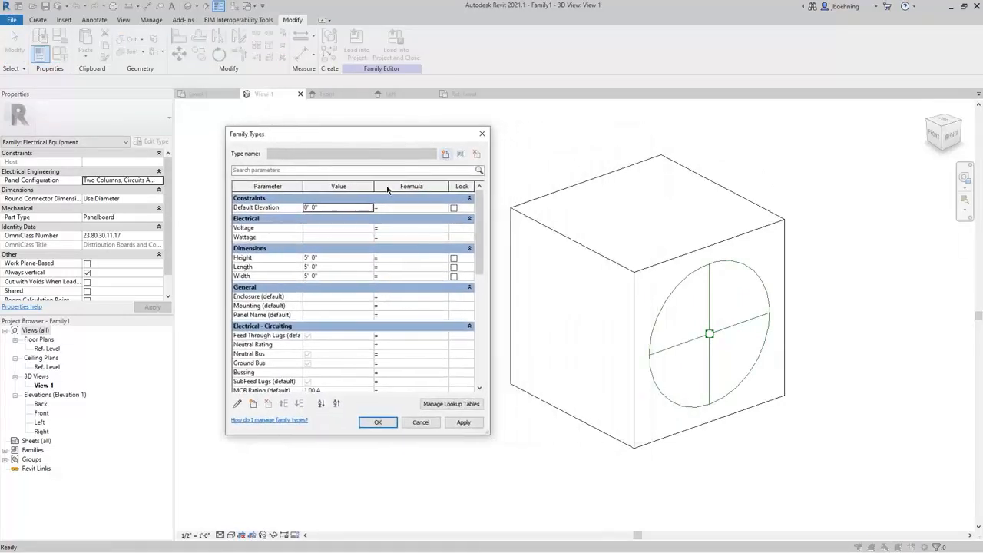
left_click(331, 260)
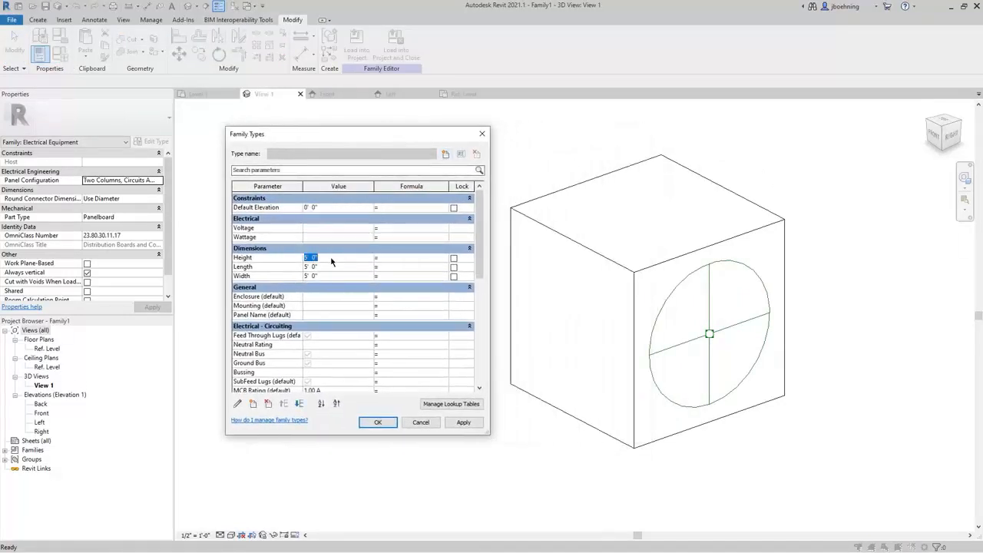
type("7")
left_click(330, 269)
type("7")
left_click(331, 276)
type("7")
left_click(330, 269)
left_click(464, 422)
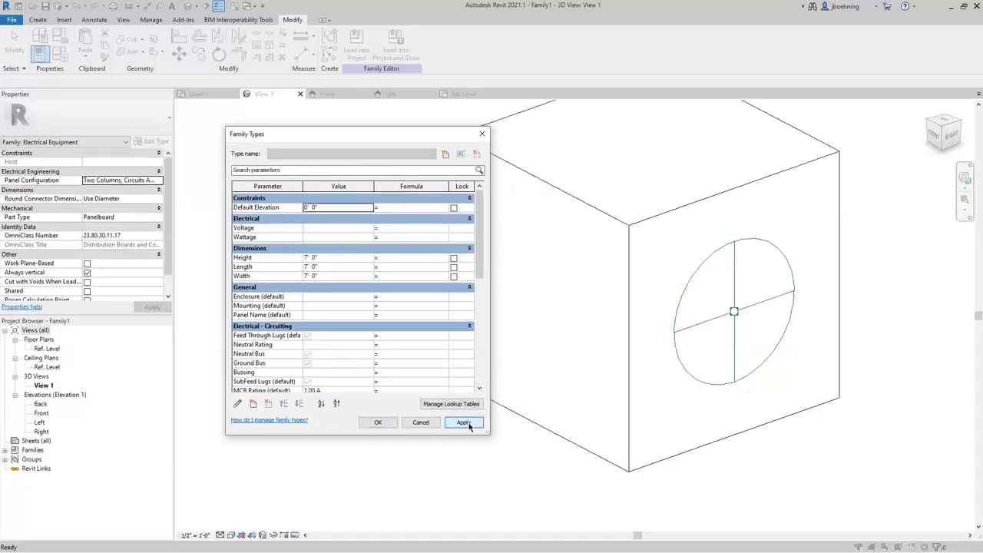
Set the Width, Length and Height family parameters to 4' 0" each, apply them to flex the box, and close the family types
left_click(330, 277)
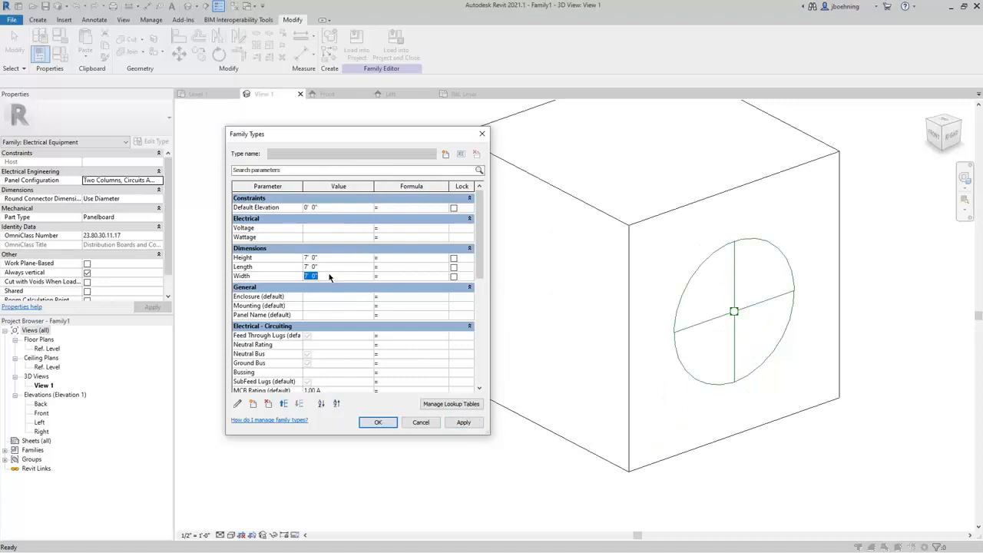
type("4")
left_click(330, 267)
type("4")
left_click(333, 259)
type("4")
left_click(464, 422)
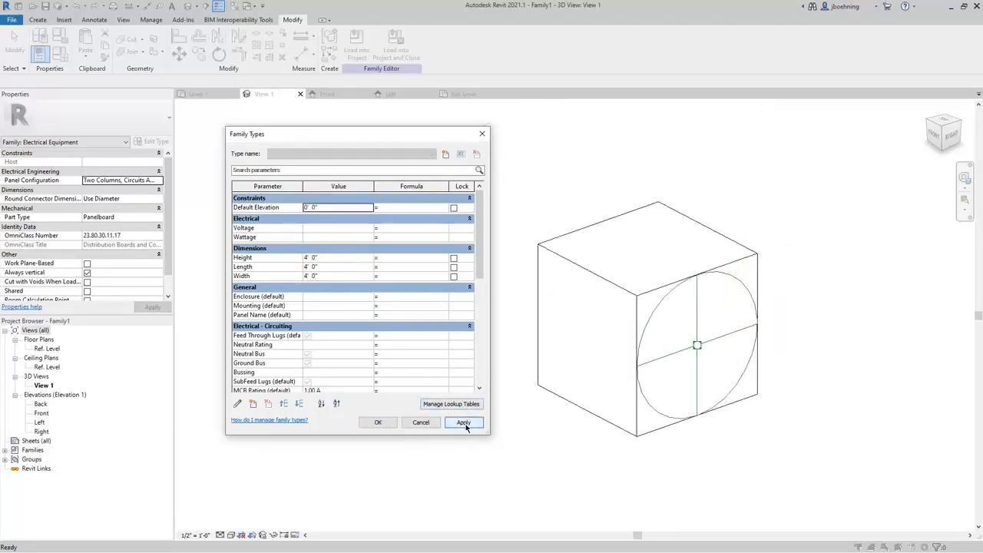
left_click(378, 422)
middle_click_drag(465, 430, 482, 443, "shift")
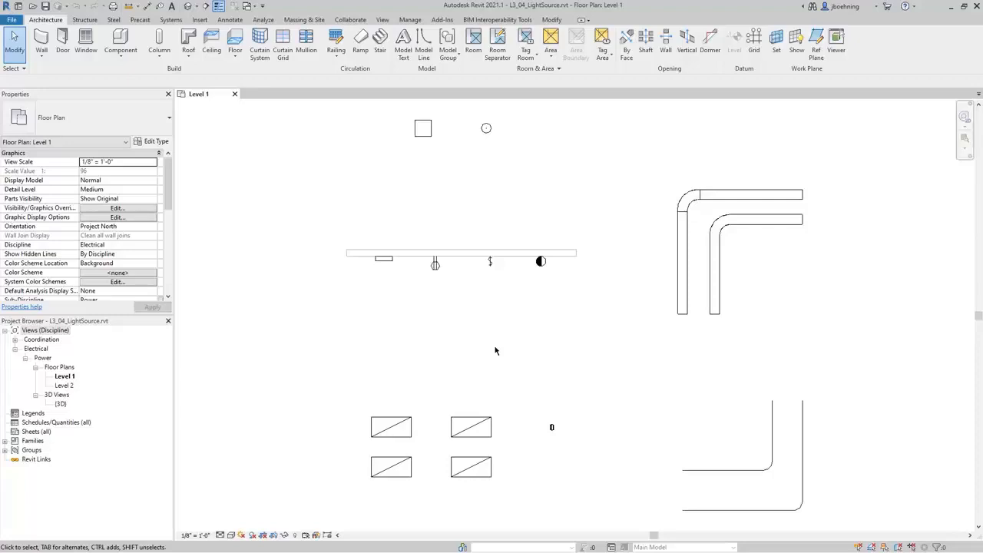
From the Level 1 floor plan in the L3_04_LightSource project, open a 2x4 Plain Recessed Lighting Fixture for family editing
left_click(486, 417)
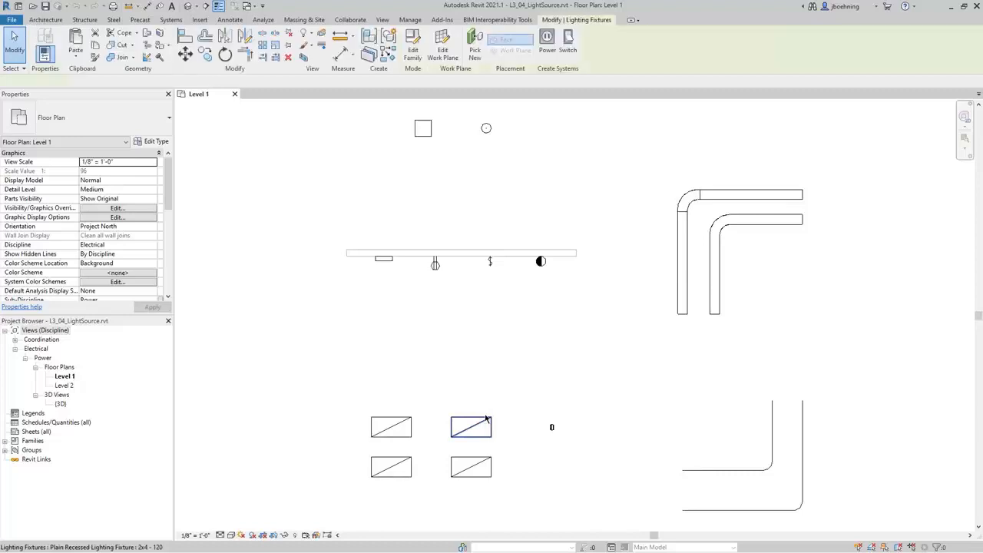
left_click(412, 64)
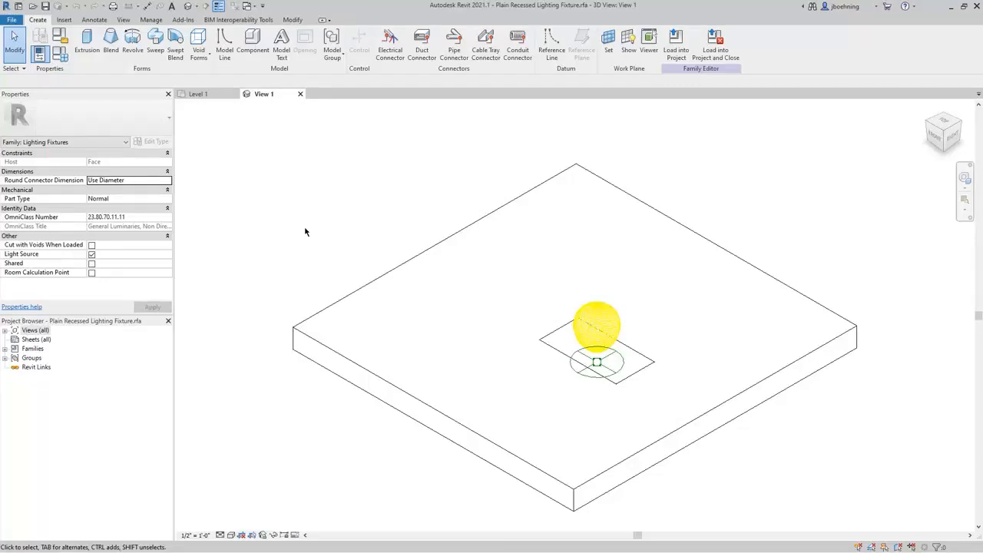
middle_click_drag(295, 438, 373, 367, "shift")
middle_click_drag(332, 409, 296, 447, "shift")
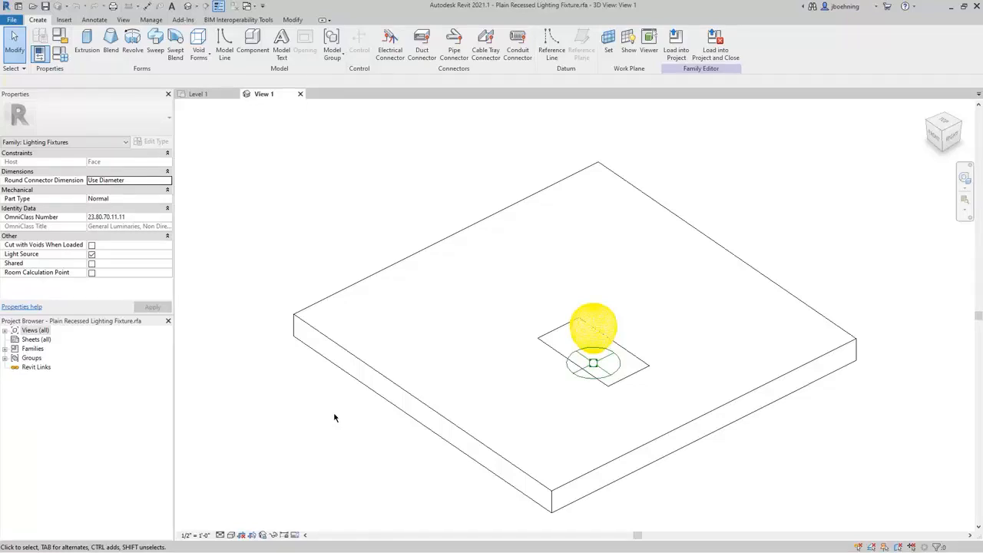
scroll(595, 372, "up", 5)
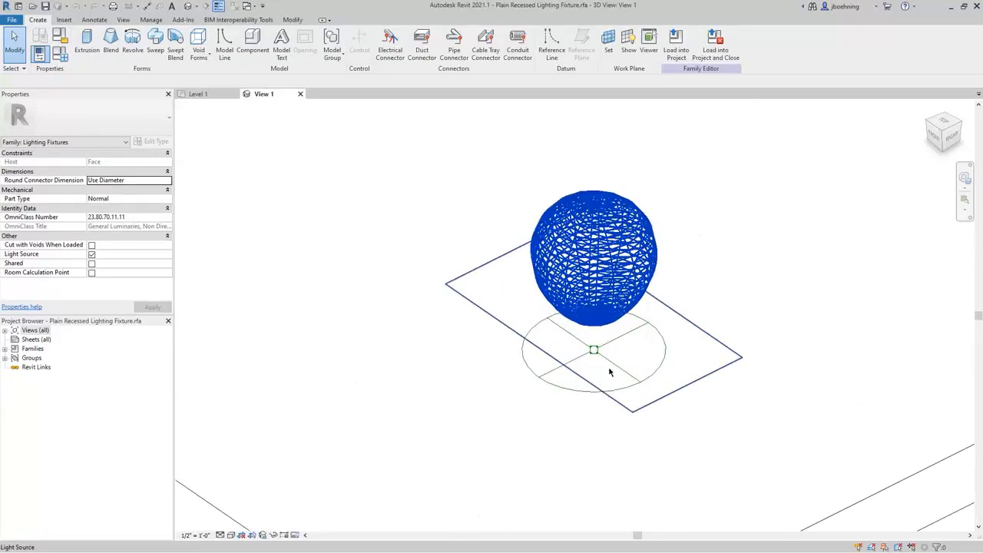
Review the light source's definition, keeping the rectangle emit shape and Photometric Web light distribution
left_click(654, 245)
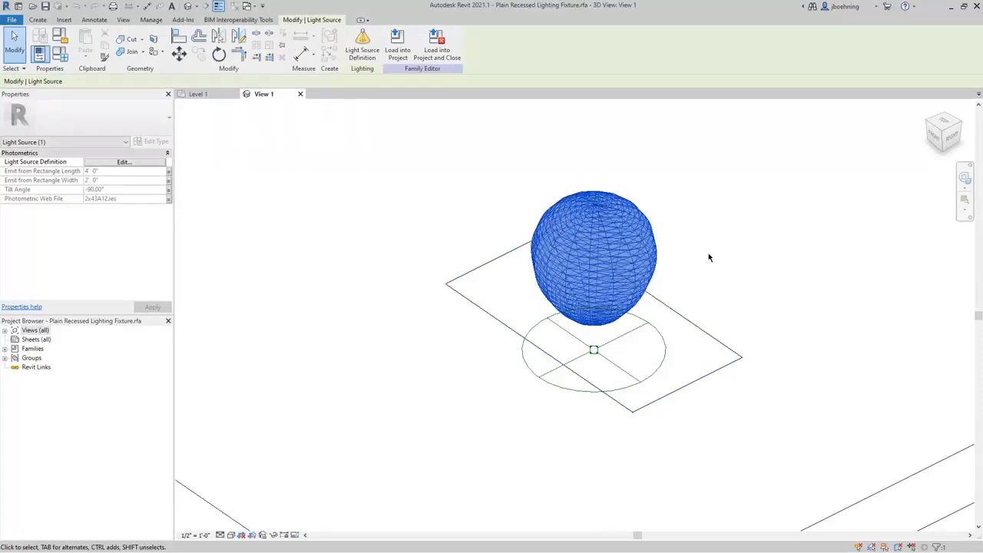
left_click(708, 257)
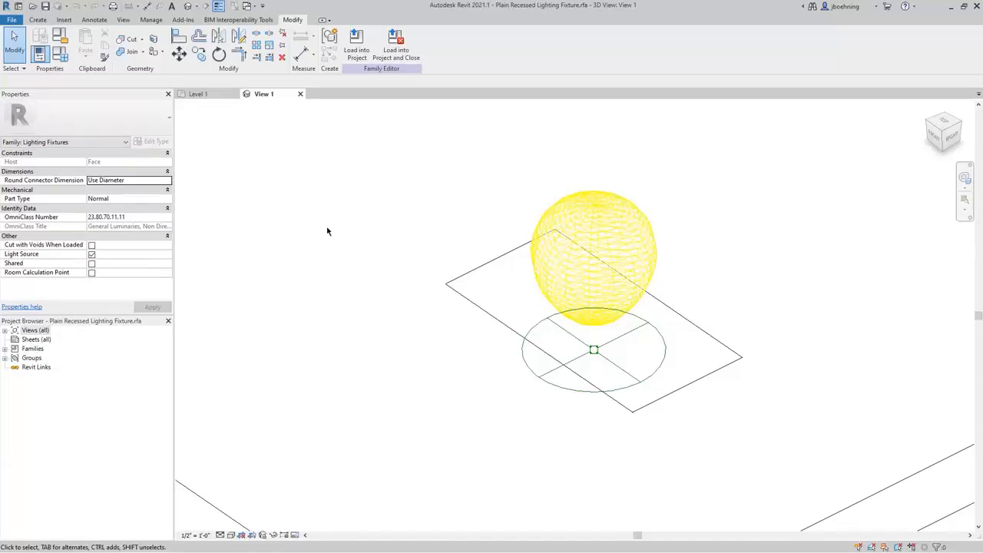
left_click(635, 204)
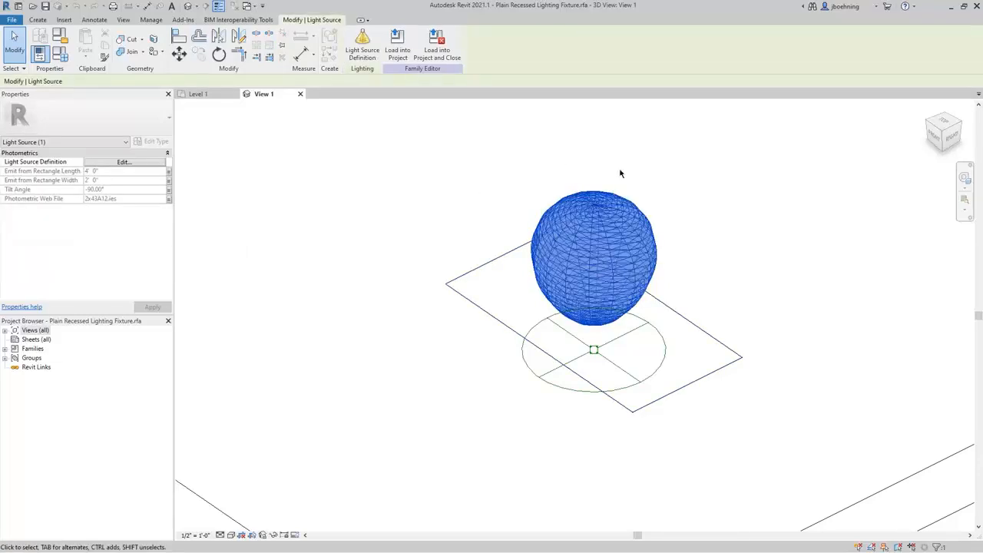
left_click(362, 50)
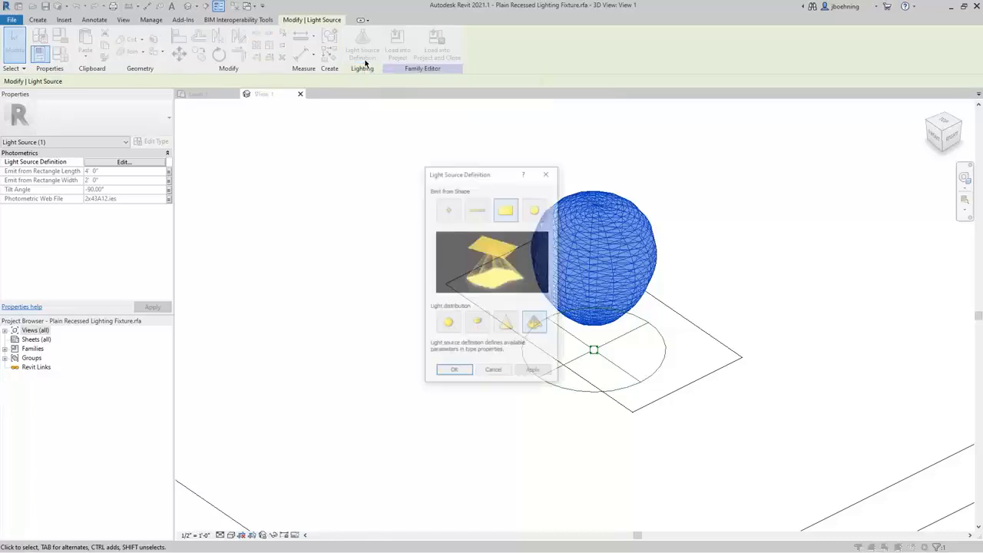
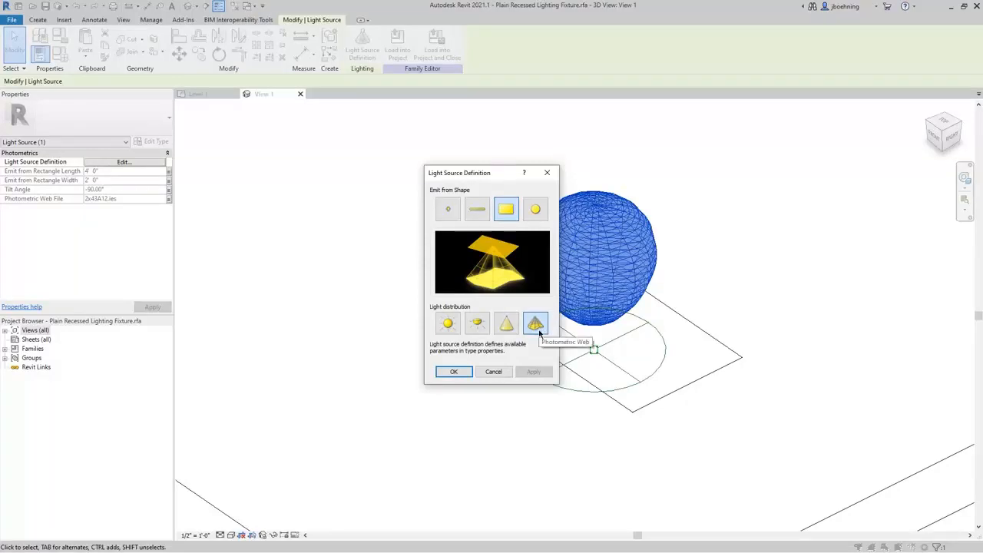
left_click(463, 374)
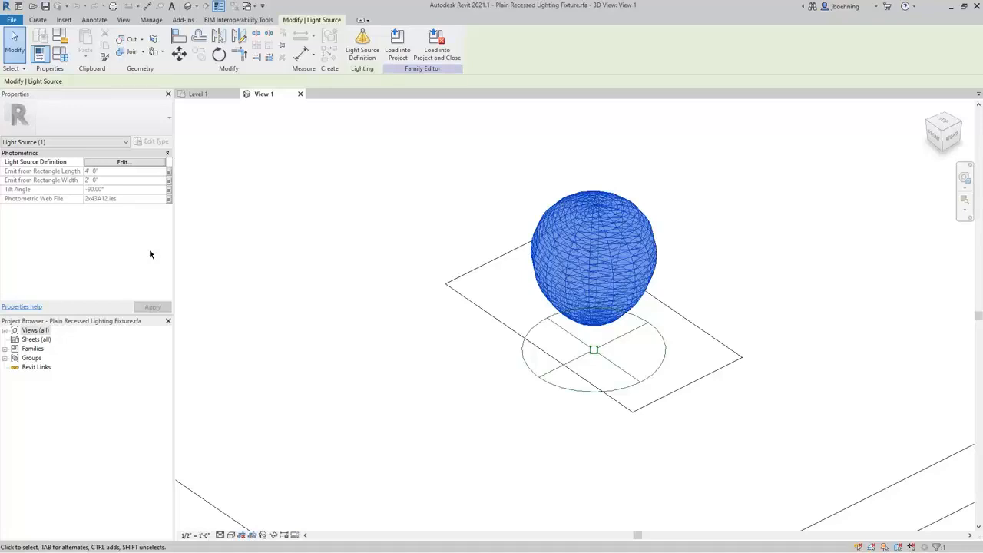
Check which family parameter the light source's Photometric Web File is associated with, keep the association, and deselect the light source
left_click(169, 201)
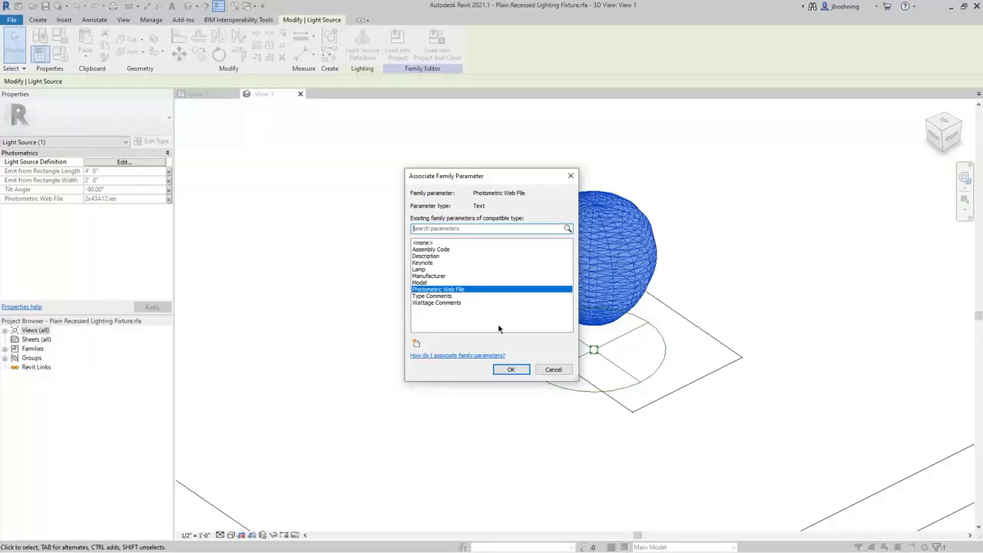
left_click(510, 370)
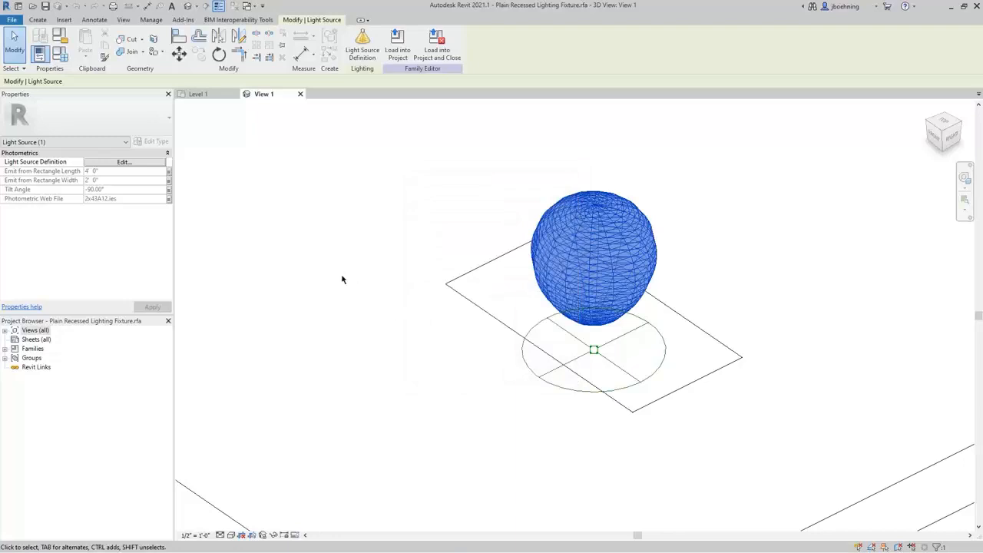
left_click(320, 273)
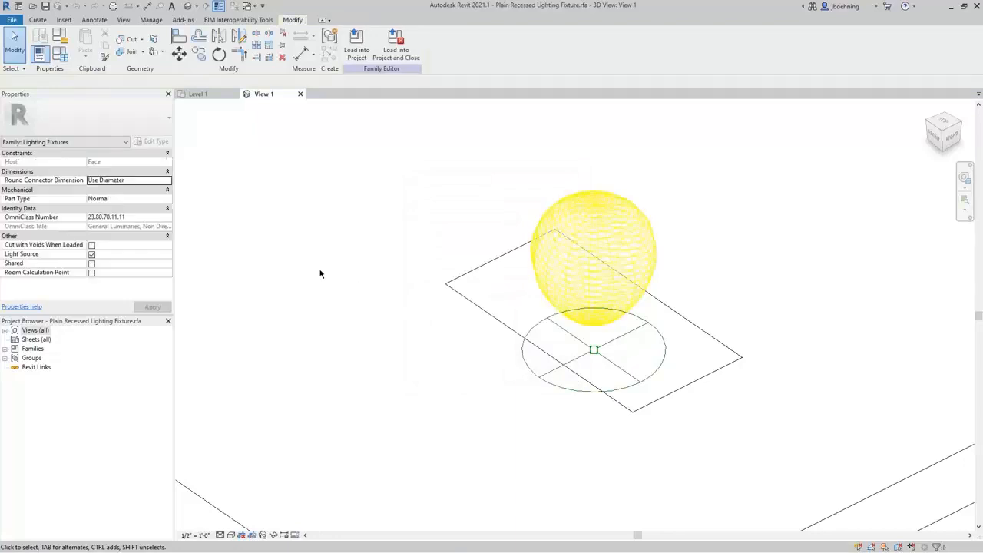
In the family types, choose 2x43A12.ies as the Photometric Web File for type 2x4 - 277 and accept the settings
left_click(64, 61)
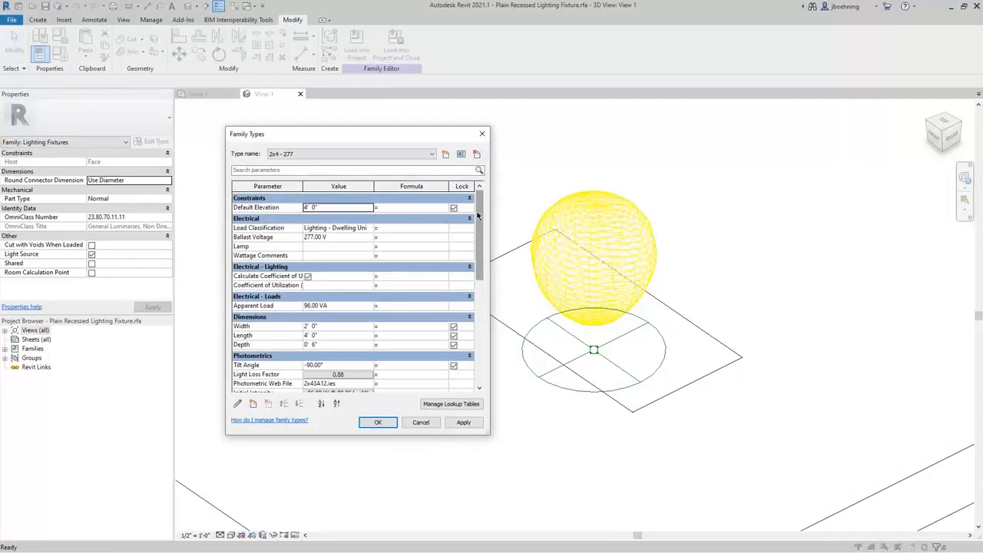
left_click_drag(477, 216, 476, 301)
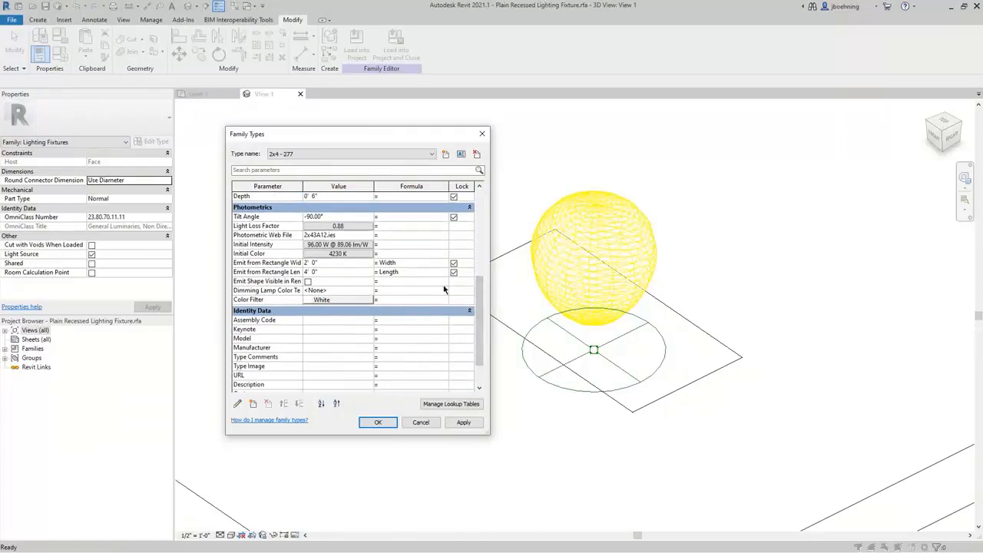
left_click(344, 235)
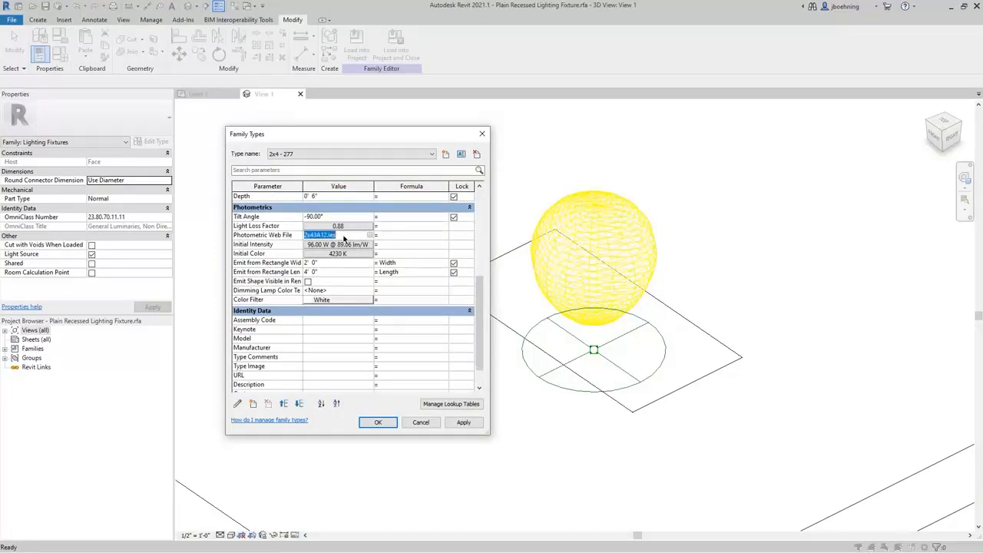
left_click(369, 239)
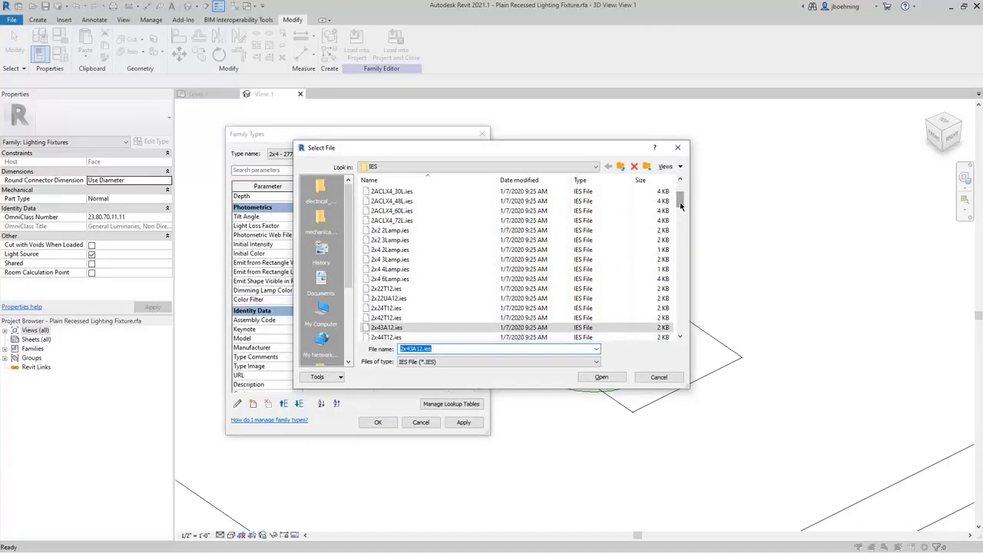
left_click(615, 379)
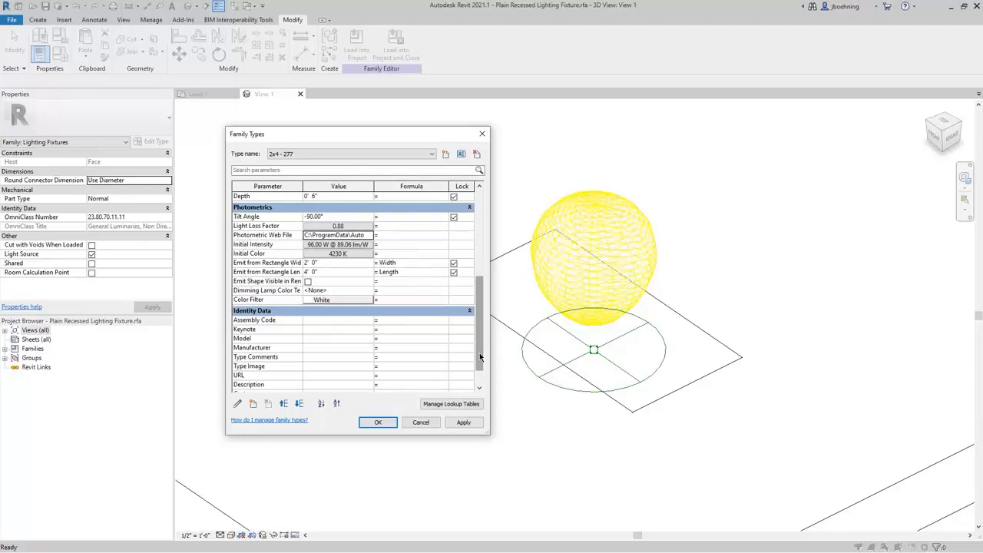
left_click(333, 219)
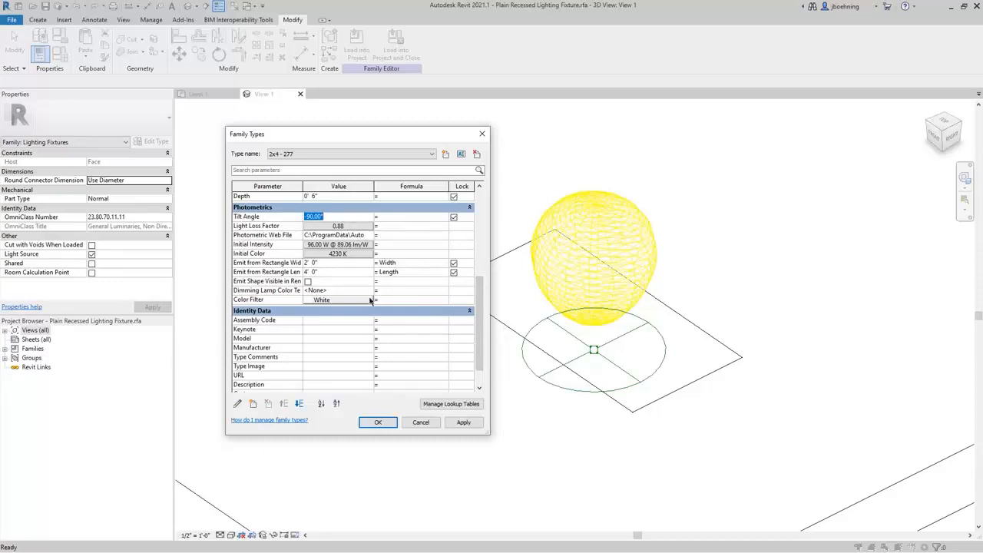
left_click(378, 422)
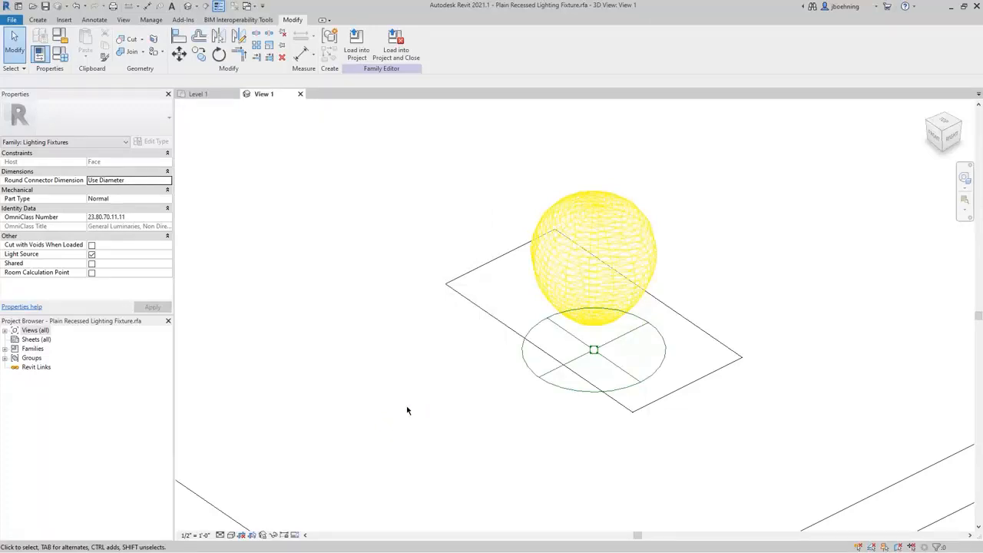
Open the family's Front elevation for a close view of the light source
left_click(5, 331)
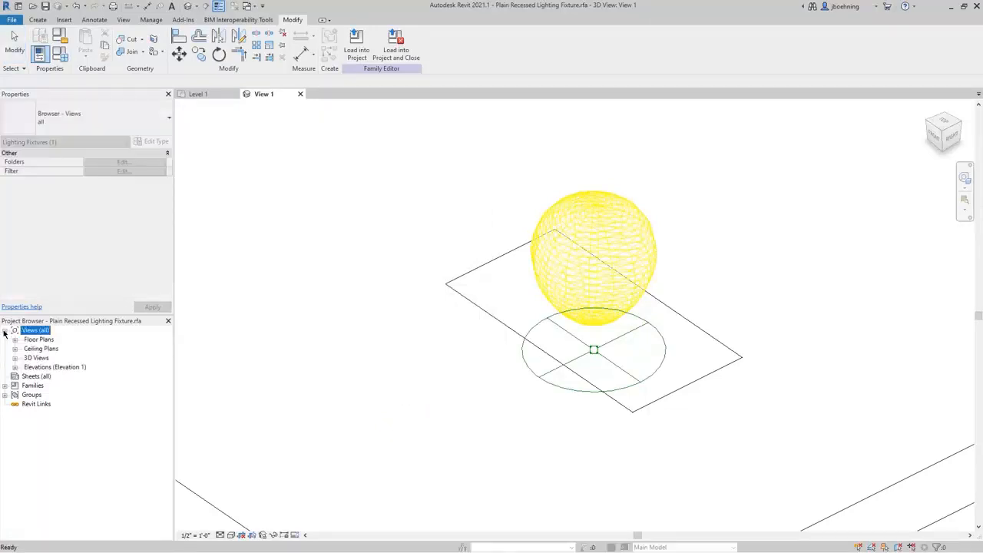
left_click(14, 367)
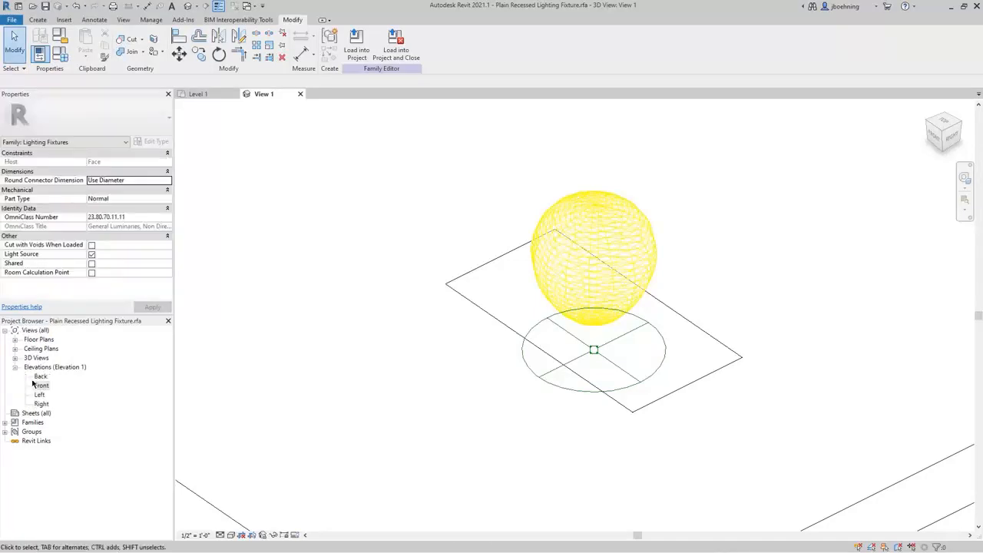
left_click(43, 386)
double_click(42, 386)
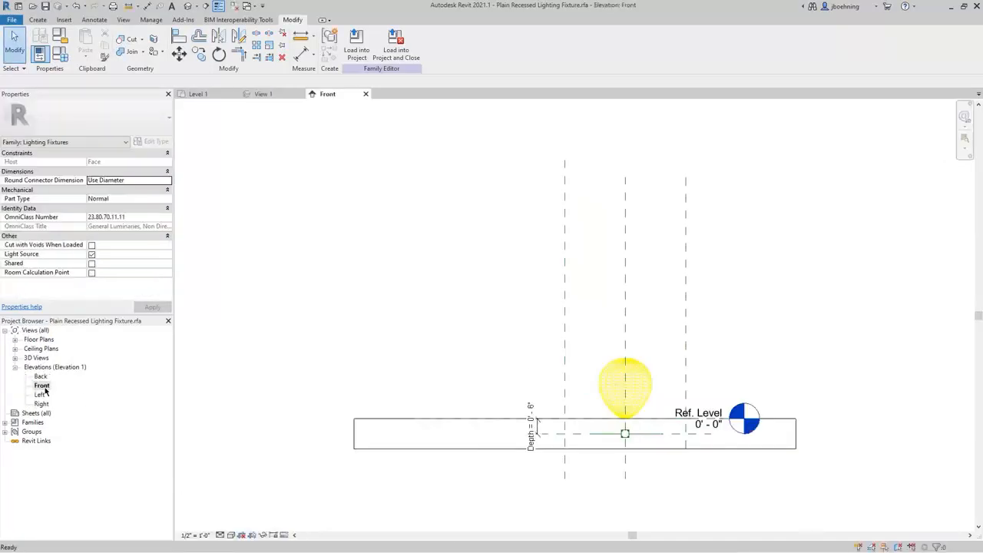
scroll(669, 448, "up", 4)
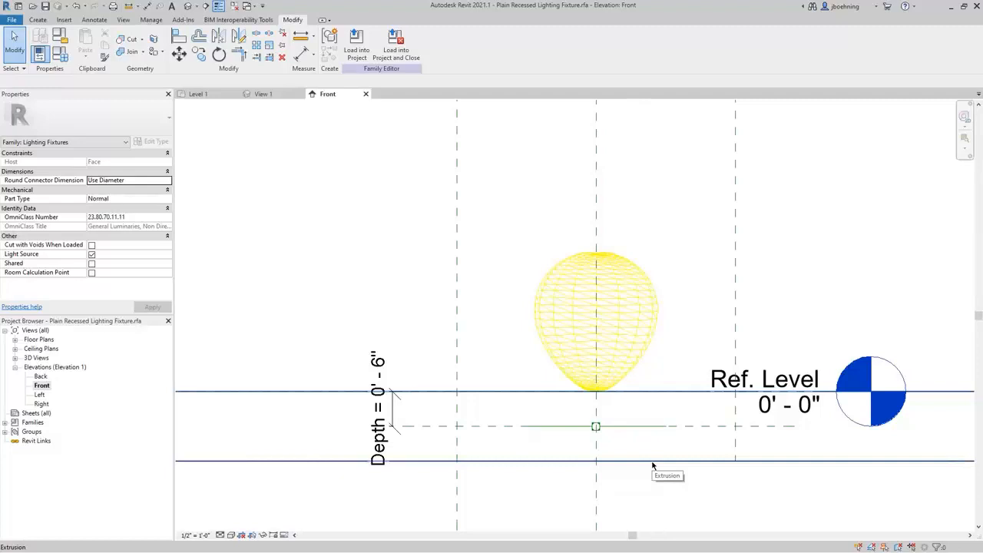
Select the light source and examine its locks and alignment to the Ref. Level plane and side reference planes, then deselect it
left_click(629, 374)
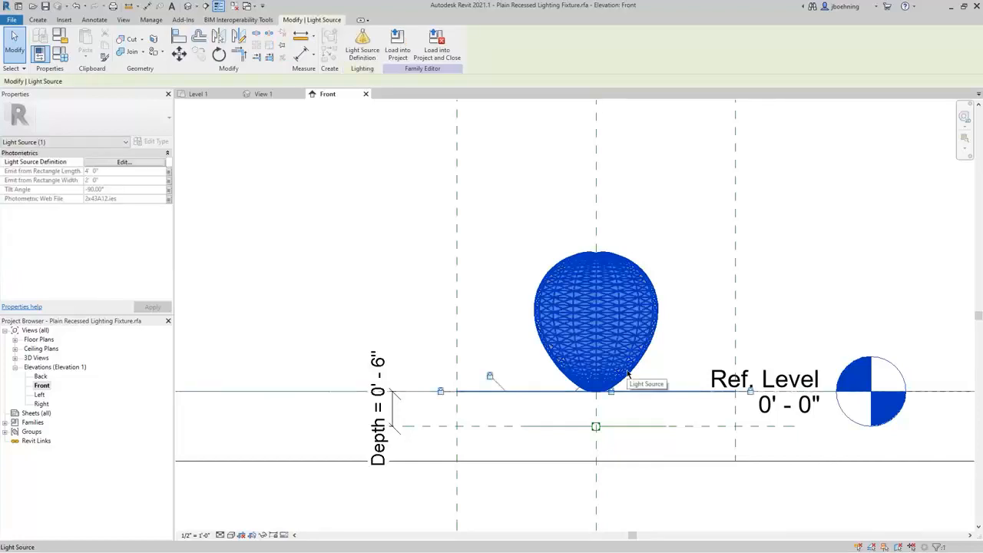
scroll(629, 374, "up", 3)
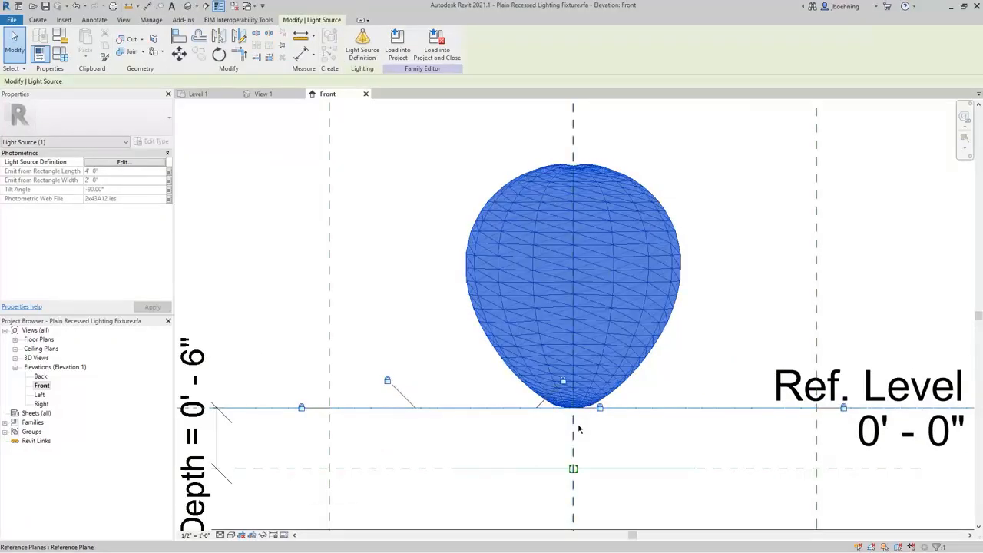
scroll(579, 428, "down", 2)
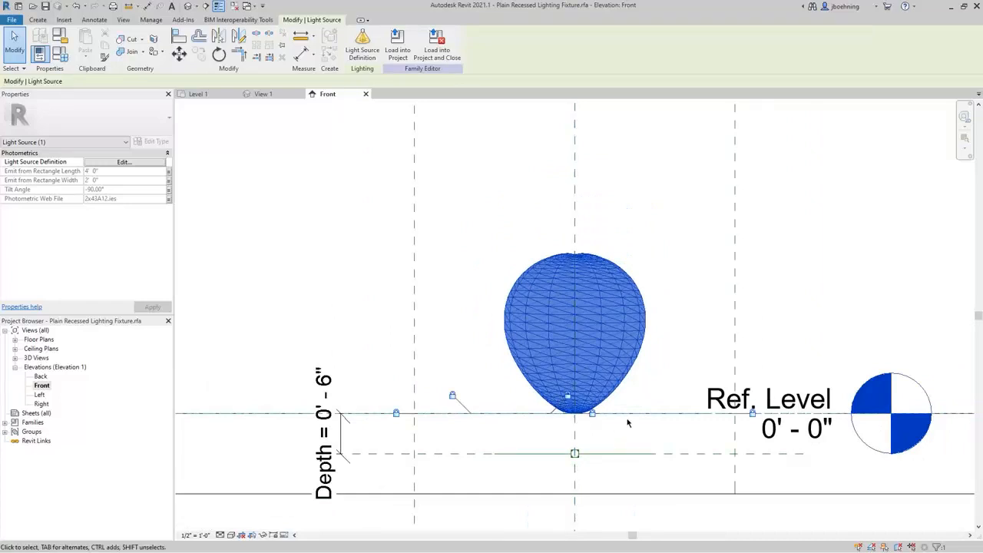
scroll(628, 419, "down", 1)
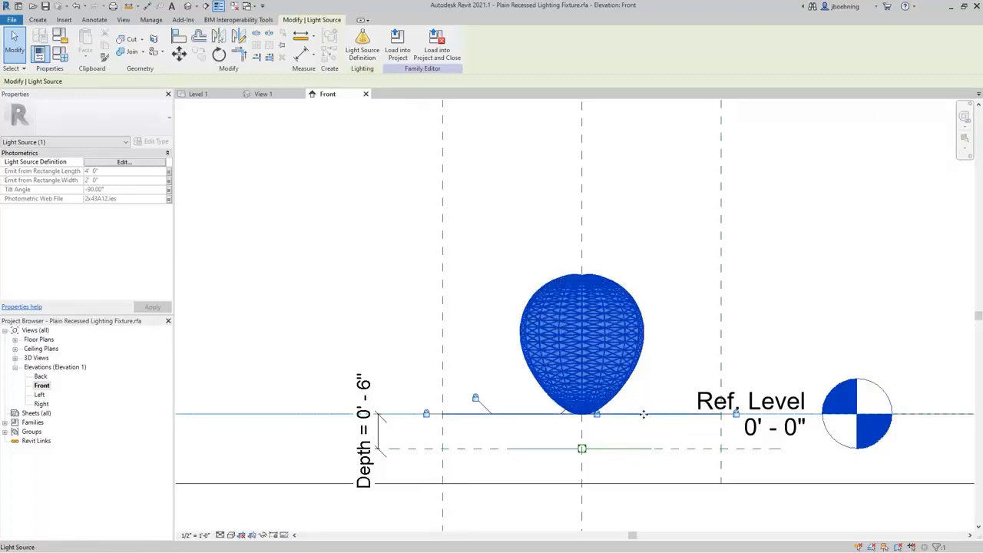
left_click(639, 409)
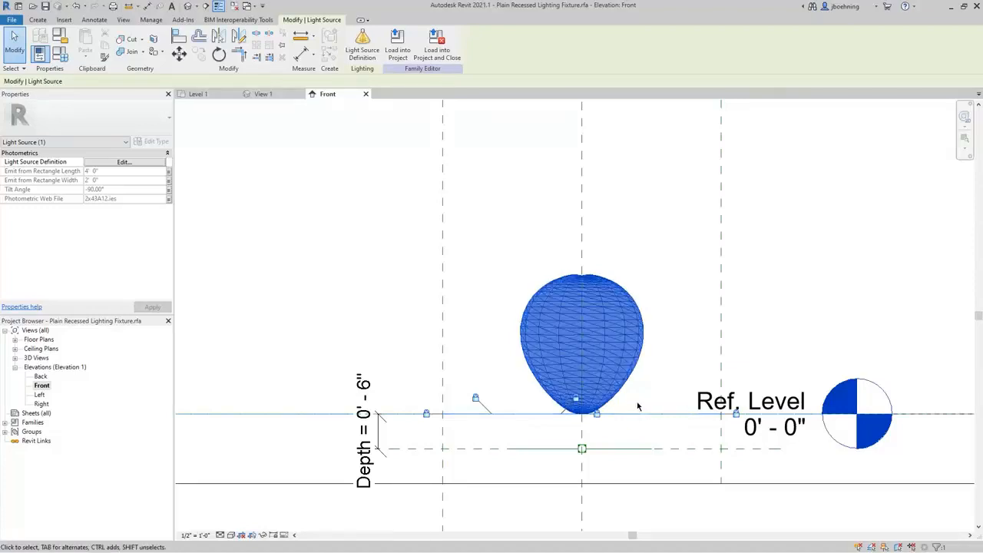
scroll(637, 407, "down", 1)
scroll(638, 407, "down", 1)
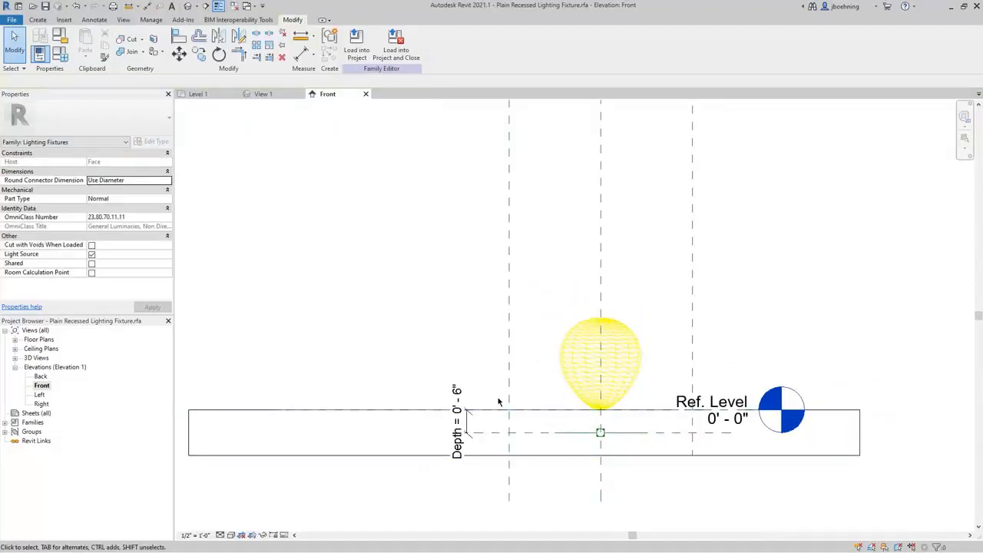
Select the fixture body and connector below Ref. Level to examine where the light source meets the extrusion, then clear the selection
left_click_drag(557, 421, 719, 446)
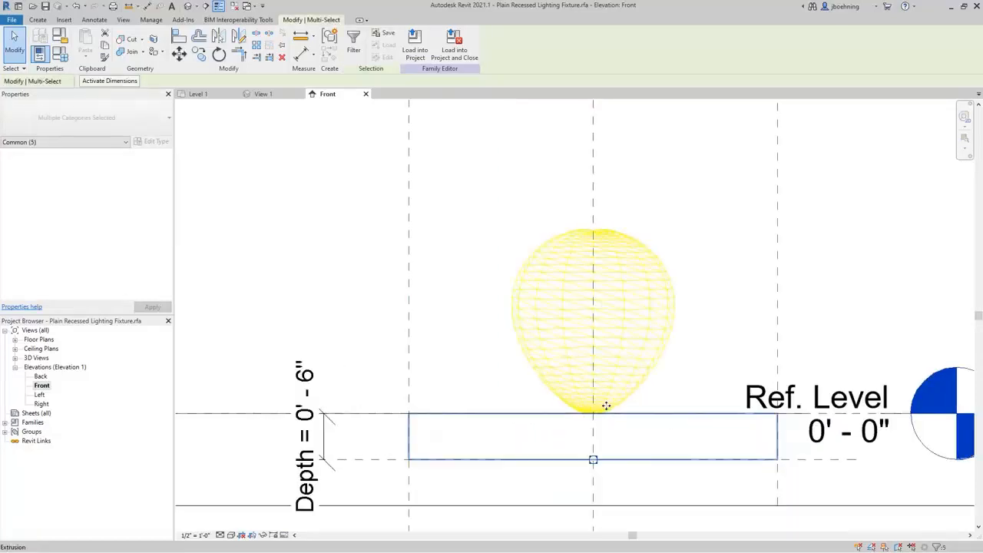
scroll(595, 409, "up", 2)
scroll(593, 411, "up", 2)
key("Escape")
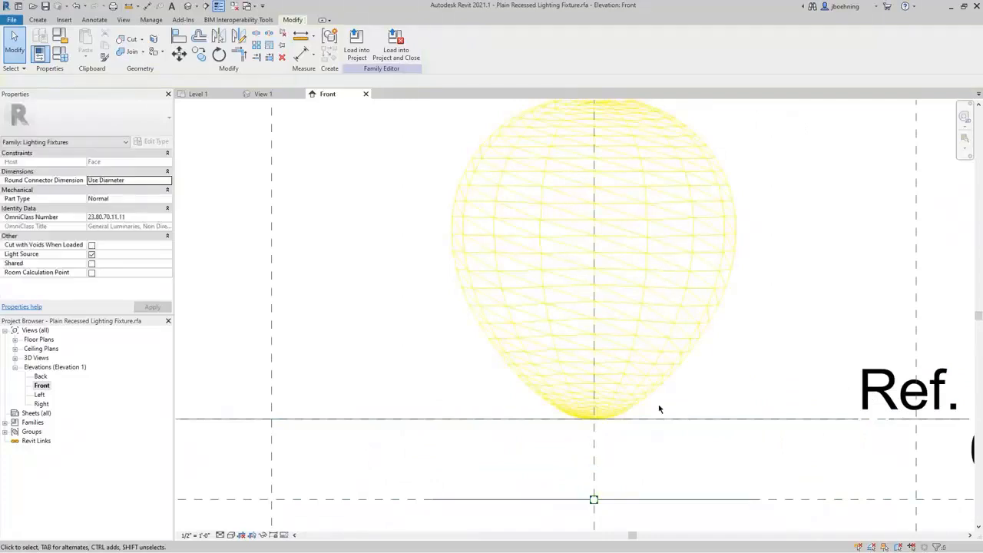
Return to the Level 1 plan, open the Downlight - Spot fixture's family for editing and view its light source in 3D
scroll(639, 406, "down", 1)
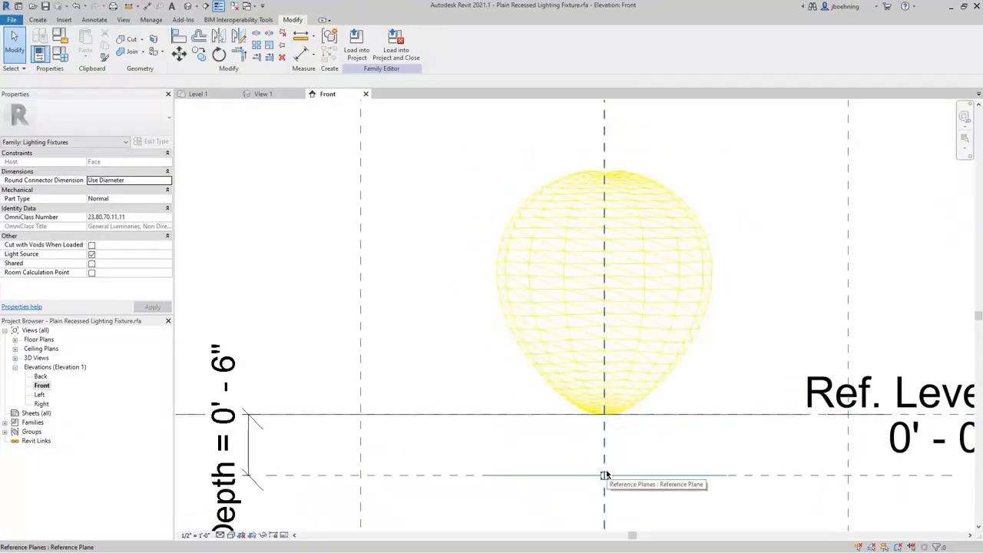
scroll(603, 474, "down", 1)
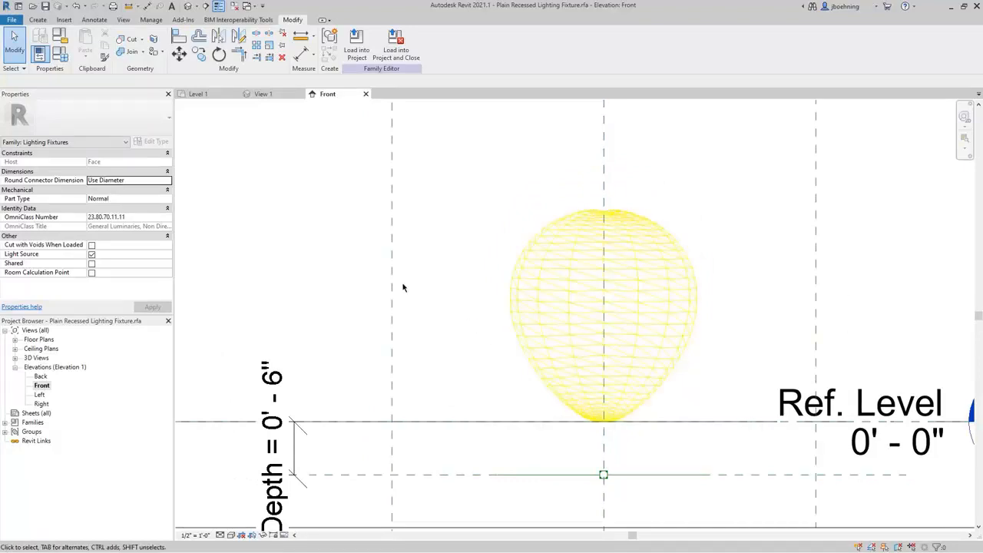
left_click(204, 98)
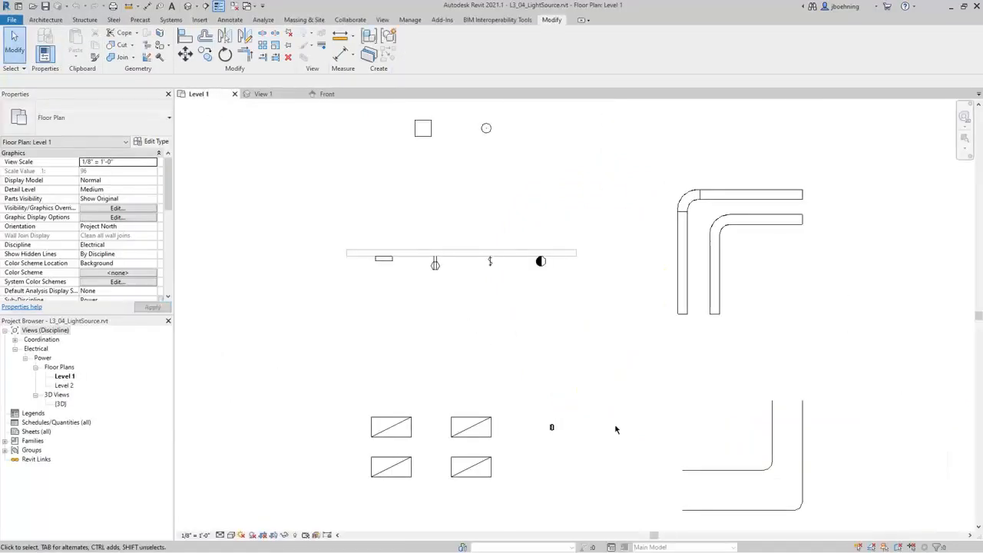
left_click(551, 430)
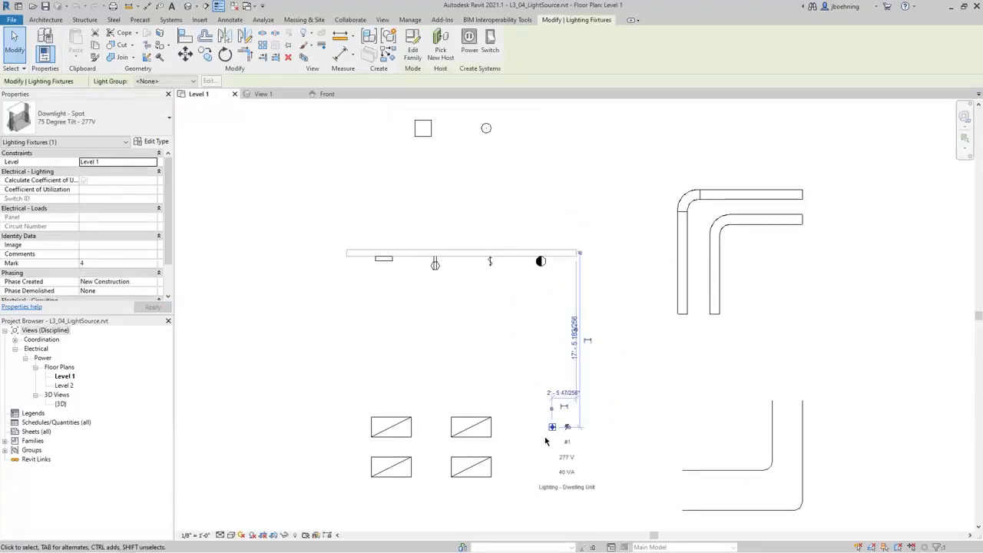
left_click(413, 48)
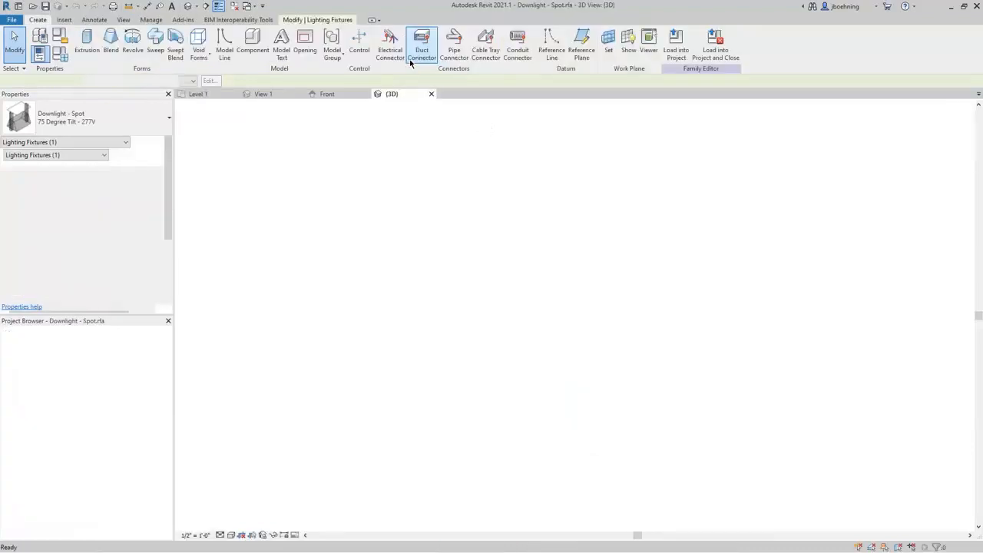
middle_click_drag(355, 364, 424, 258, "shift")
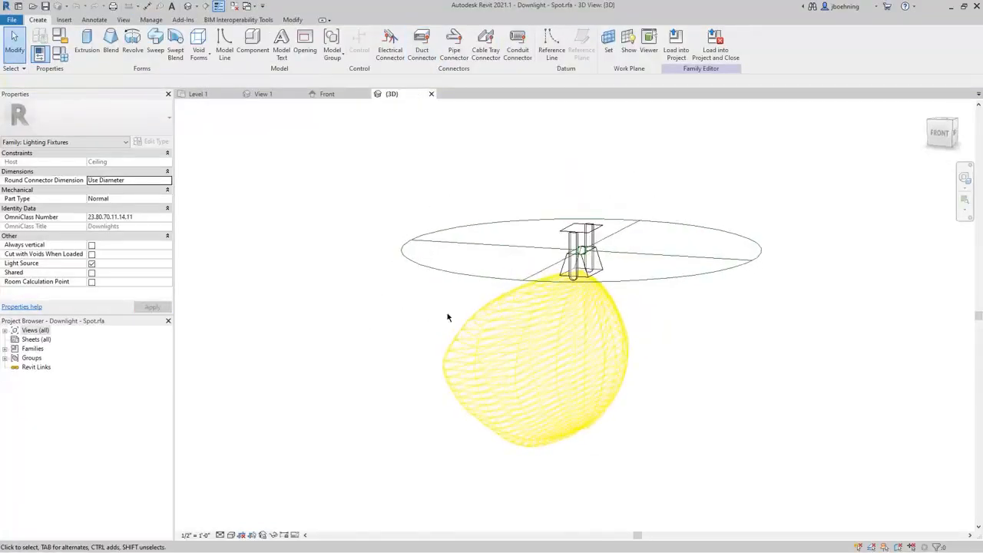
Select the spot downlight's light source and examine the emit shape and light distribution in its Light Source Definition
left_click(461, 331)
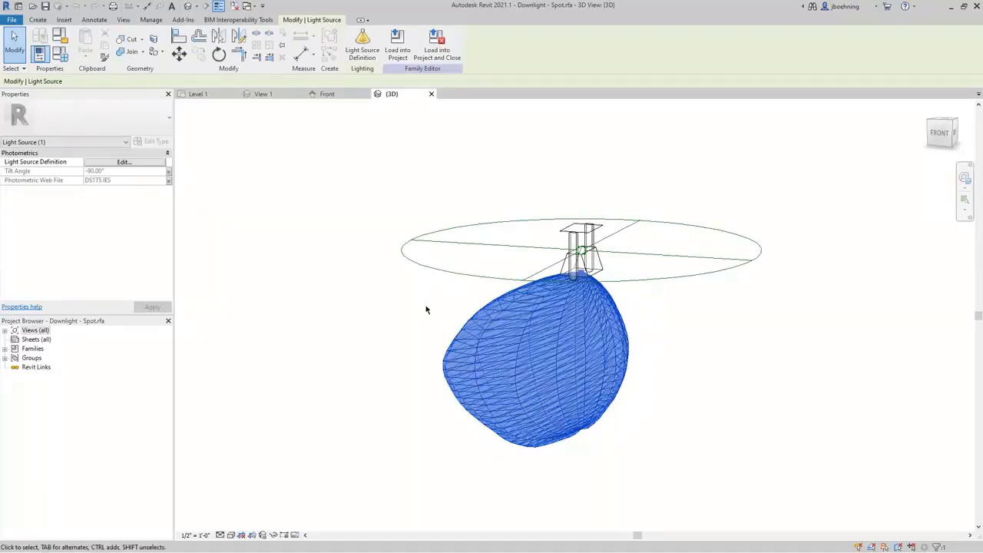
left_click(123, 162)
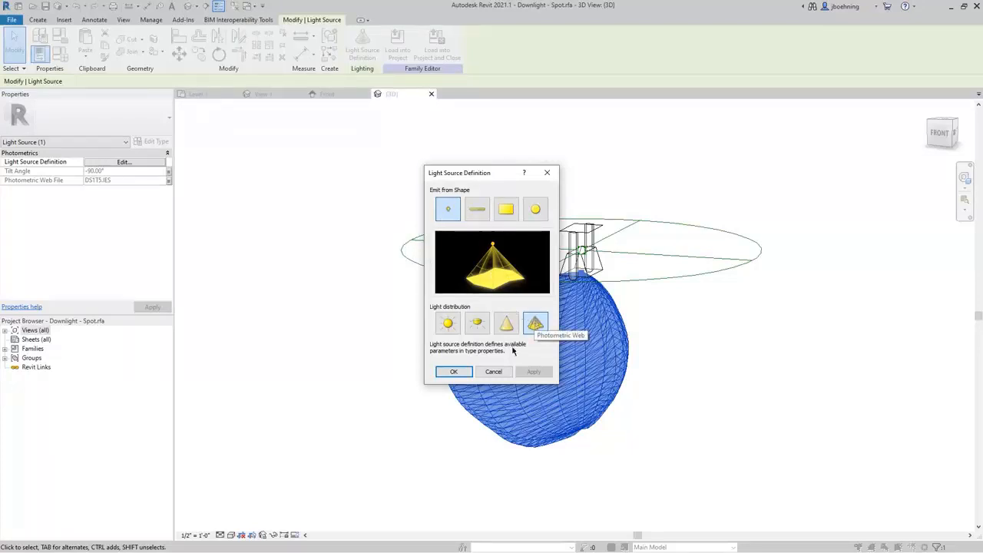
left_click(453, 371)
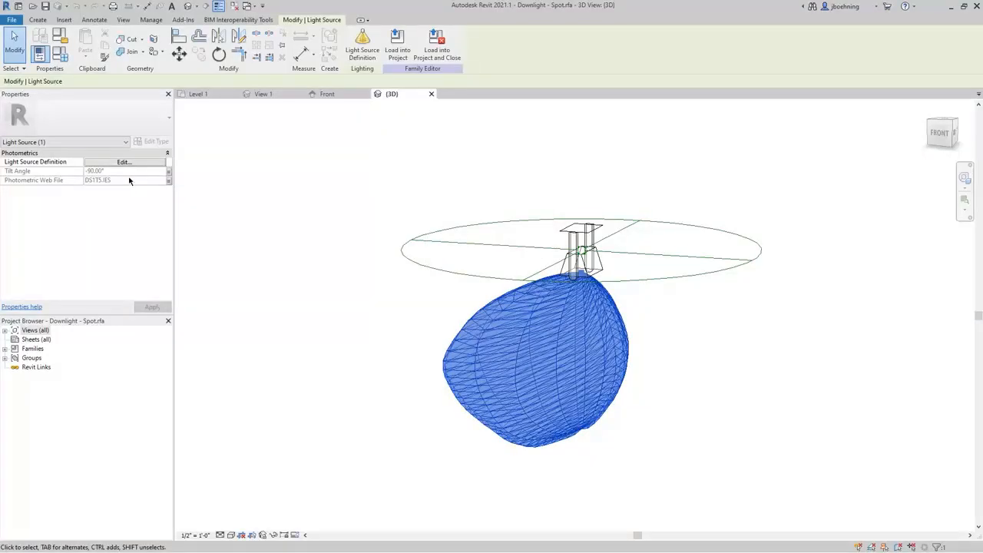
left_click(124, 162)
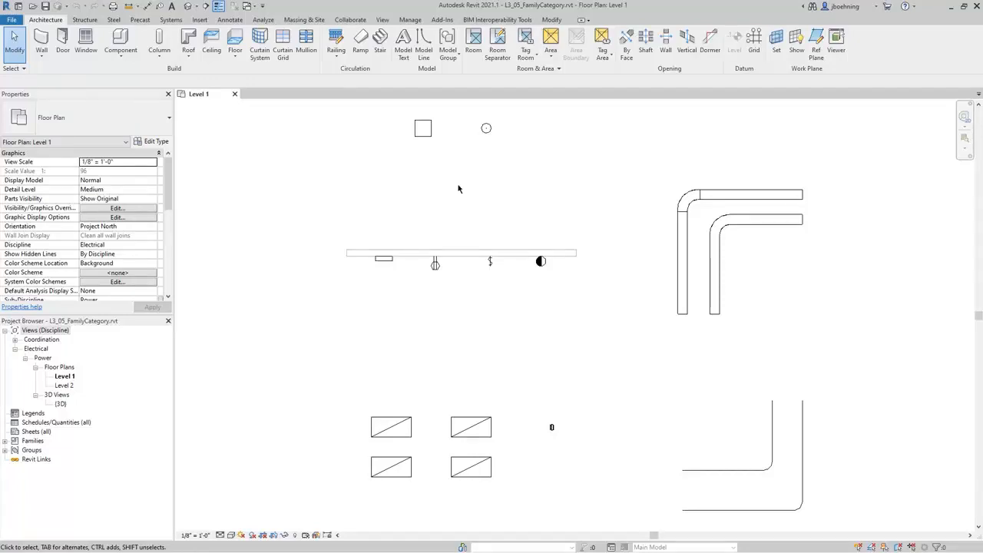
Open the dry type transformer's family from Level 1 for editing and examine its category among the available family categories
left_click(422, 136)
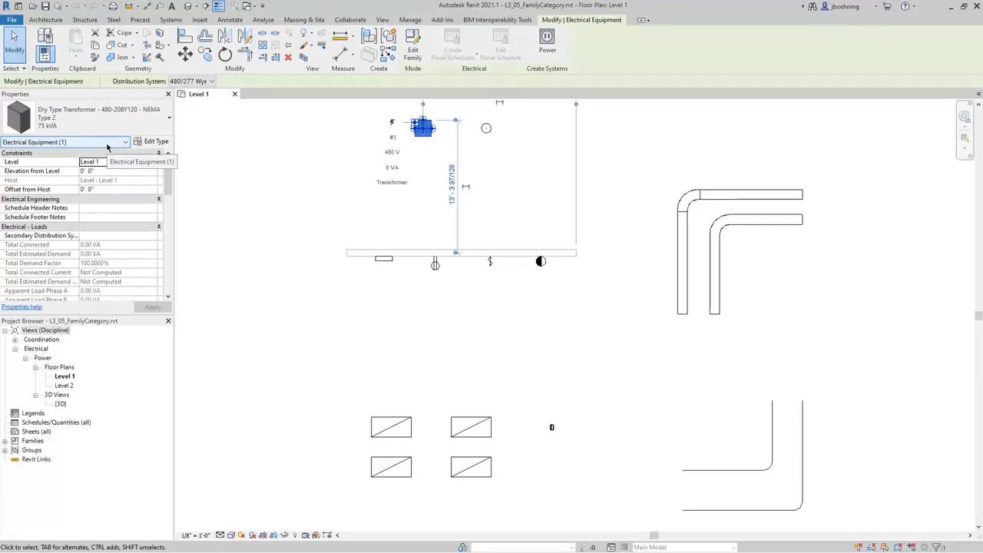
left_click(412, 52)
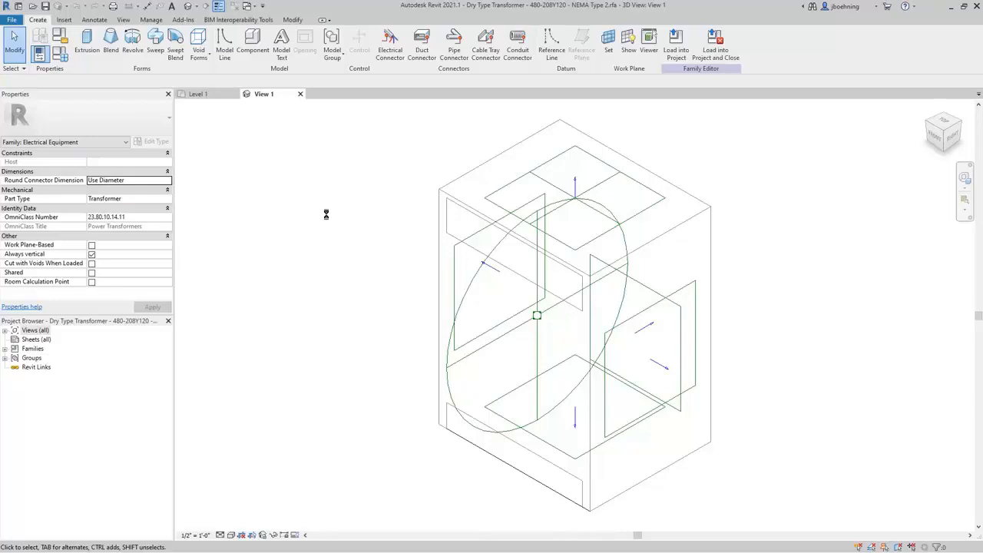
left_click(66, 44)
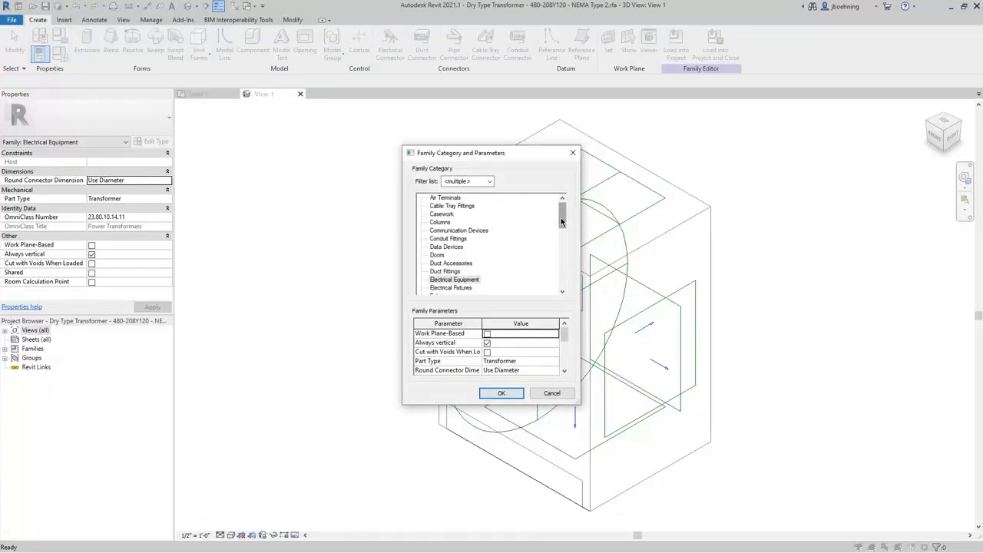
left_click_drag(561, 221, 561, 230)
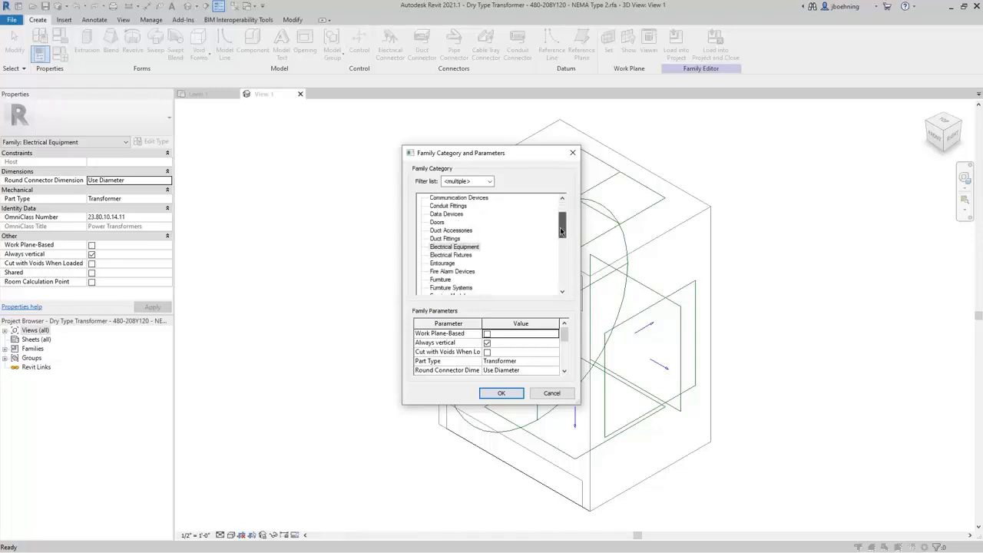
left_click(474, 249)
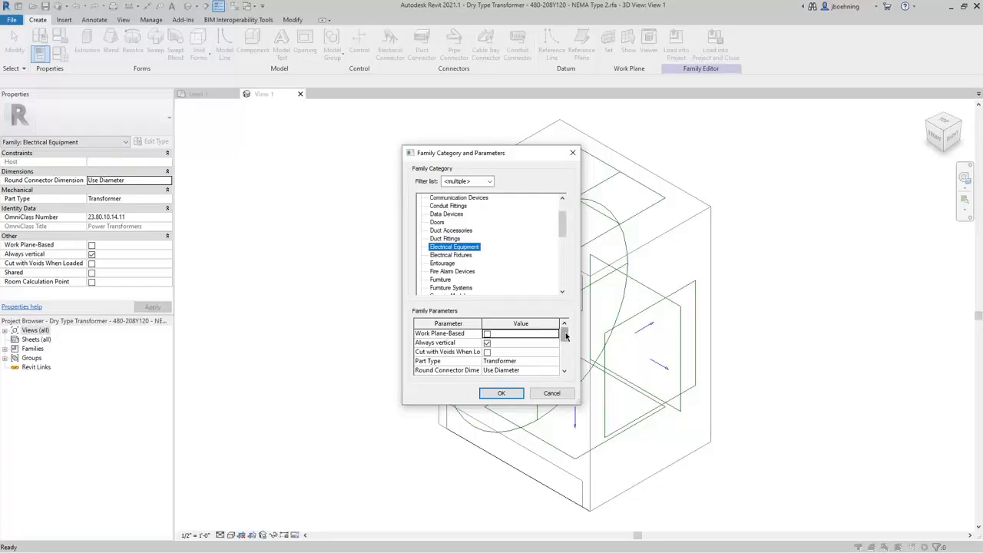
Examine the Part Type options offered for the transformer family, then cancel the category and parameters settings
left_click_drag(566, 336, 566, 343)
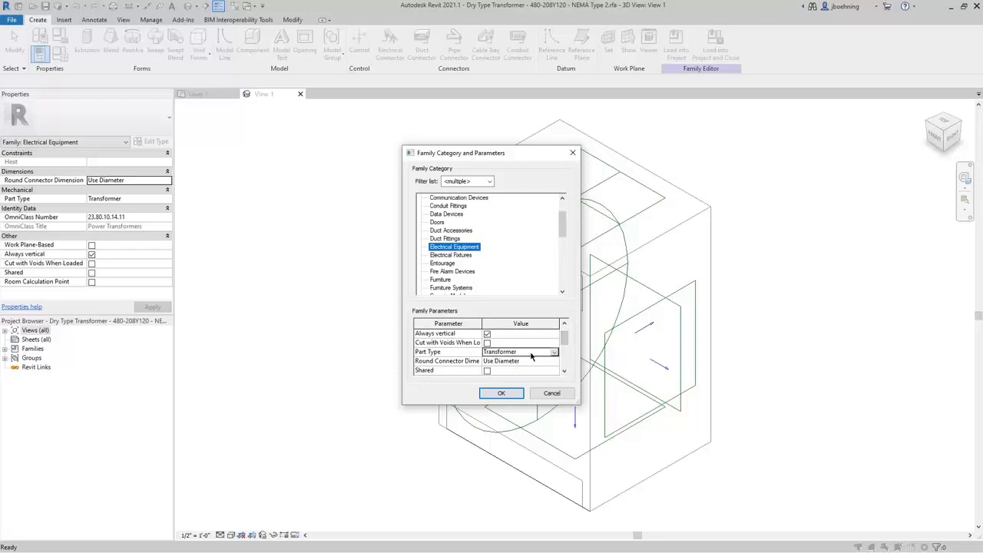
left_click(530, 354)
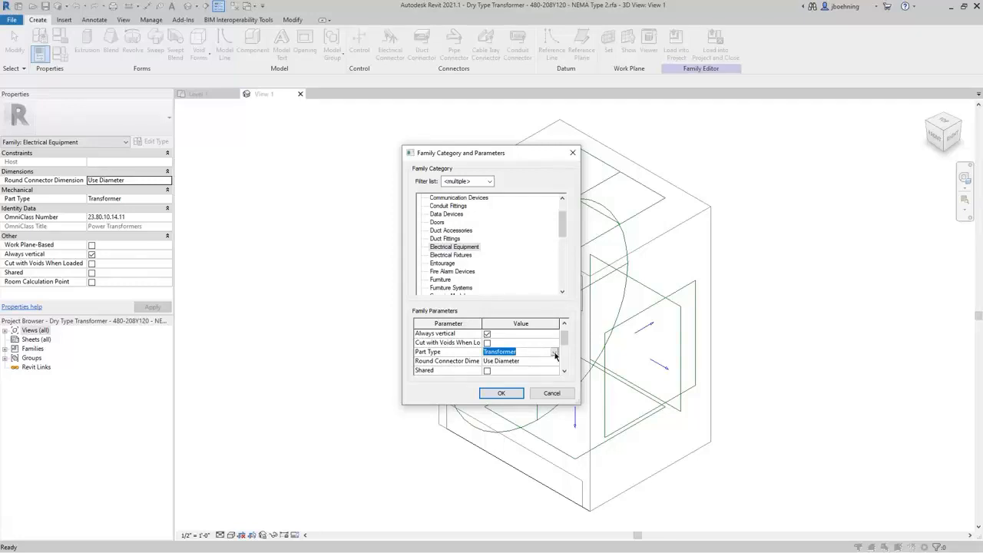
left_click(554, 353)
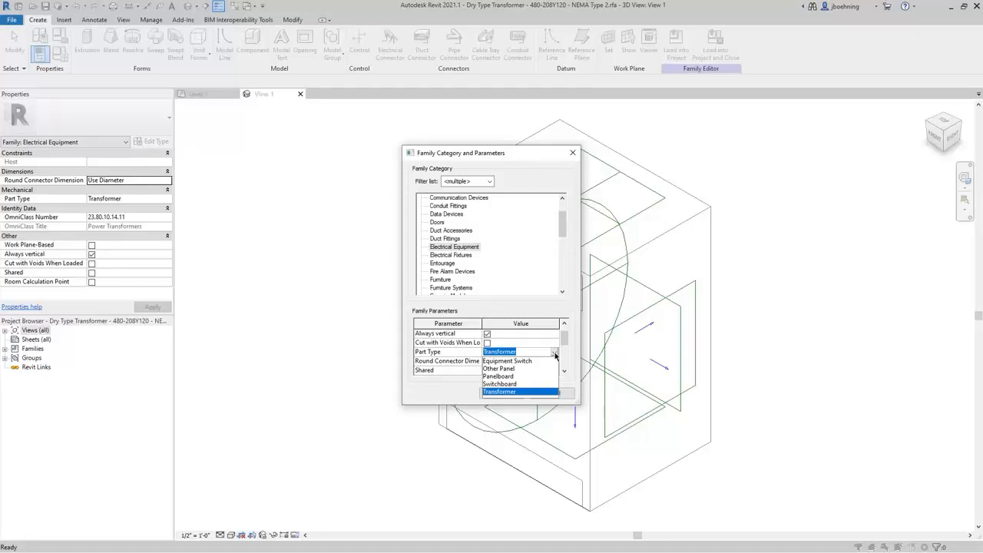
left_click(555, 355)
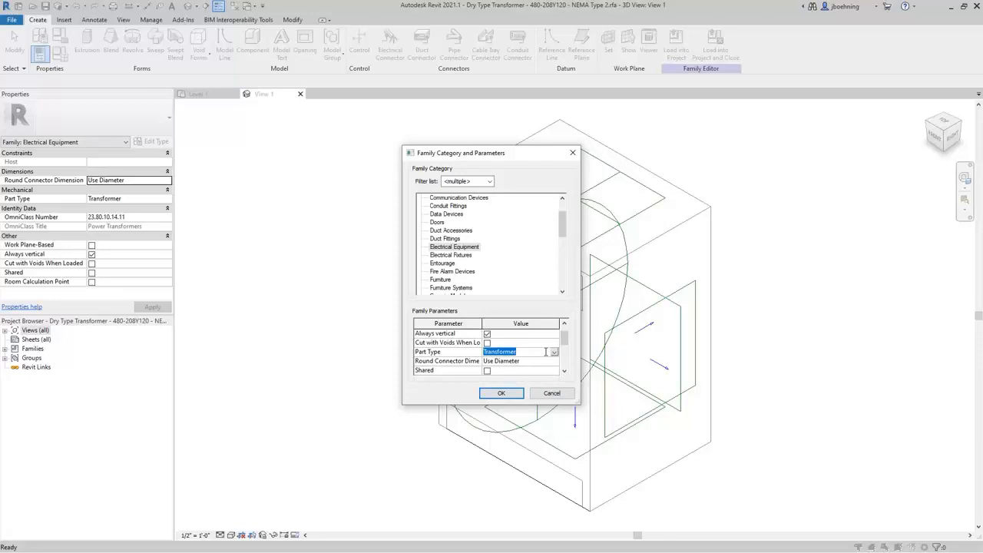
left_click(556, 394)
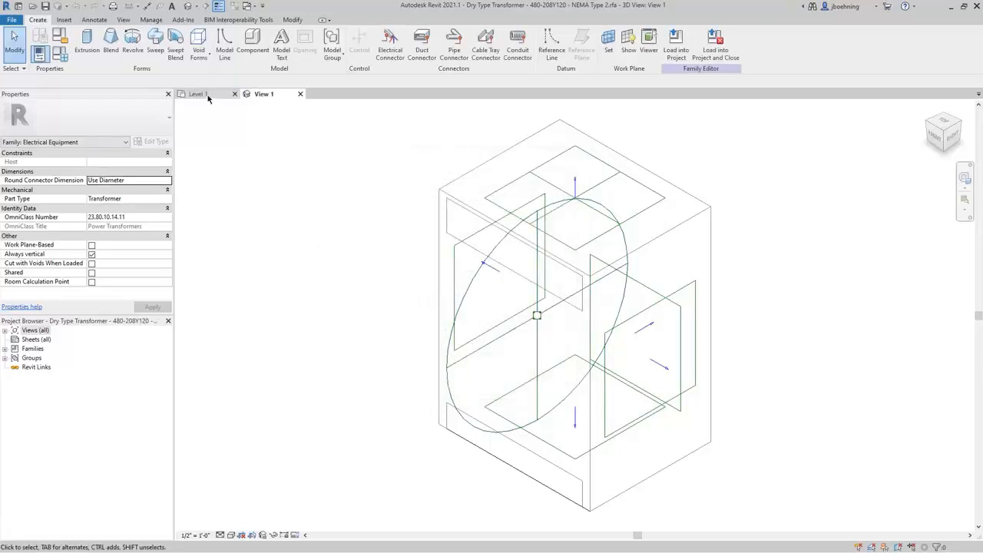
Open the Channel Horizontal Bend cable tray fitting's family from Level 1 and examine its Part Type options
left_click(206, 94)
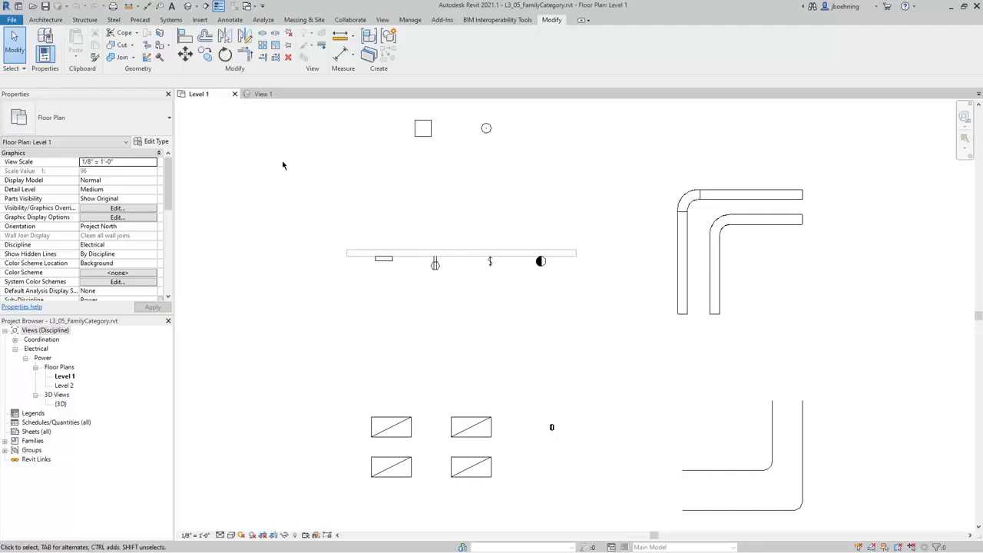
left_click(683, 197)
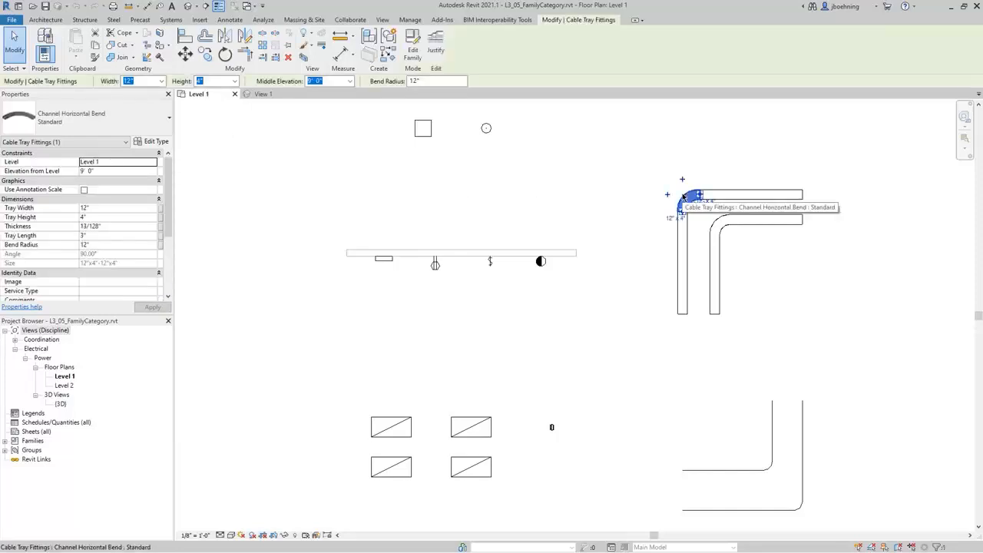
left_click(419, 61)
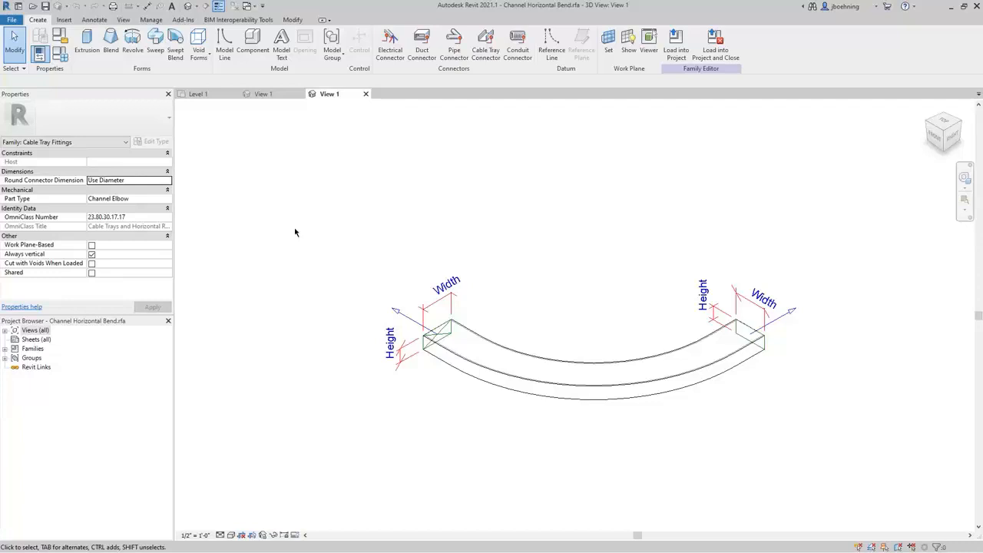
left_click(136, 199)
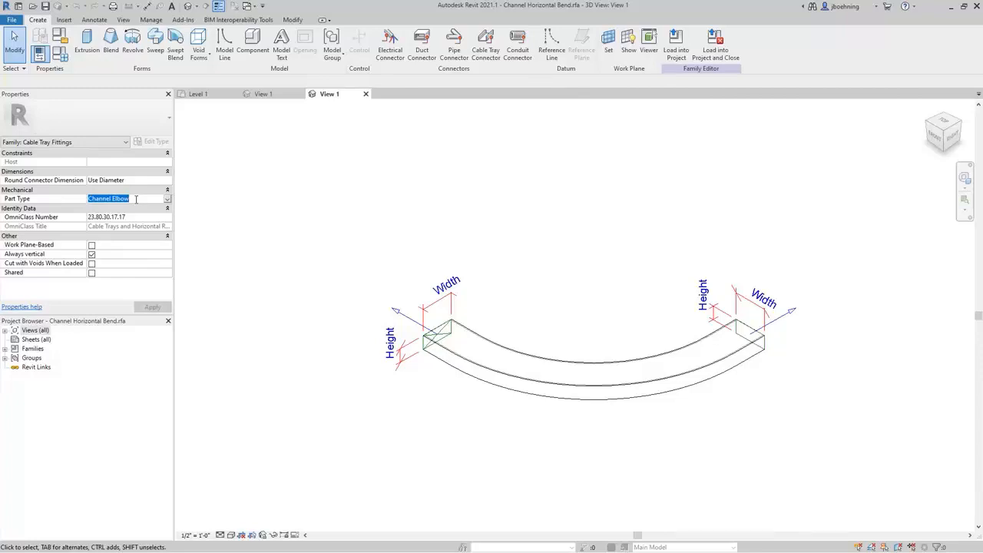
left_click(167, 199)
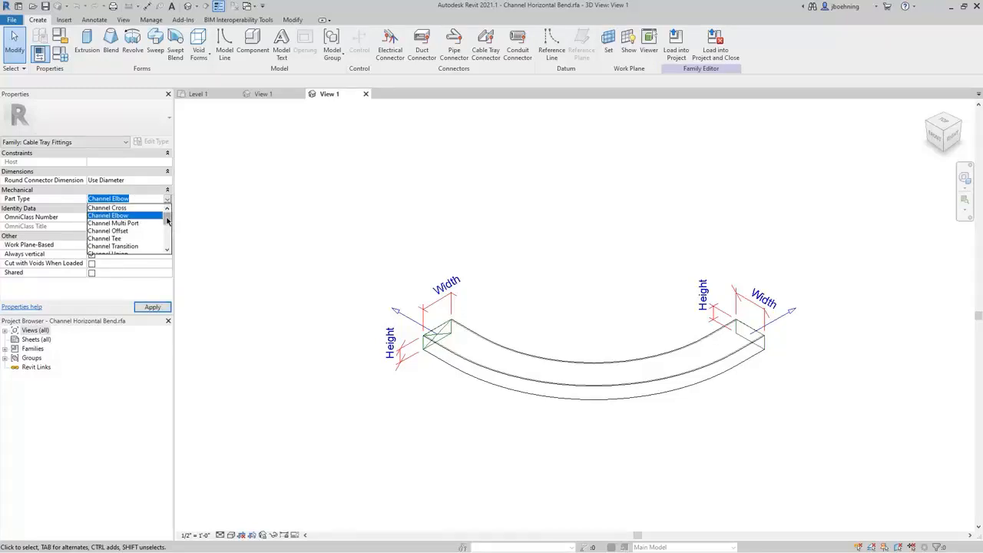
mouse_move(167, 220)
left_mouse_down()
mouse_move(167, 244)
mouse_move(169, 220)
left_mouse_up()
left_click(197, 224)
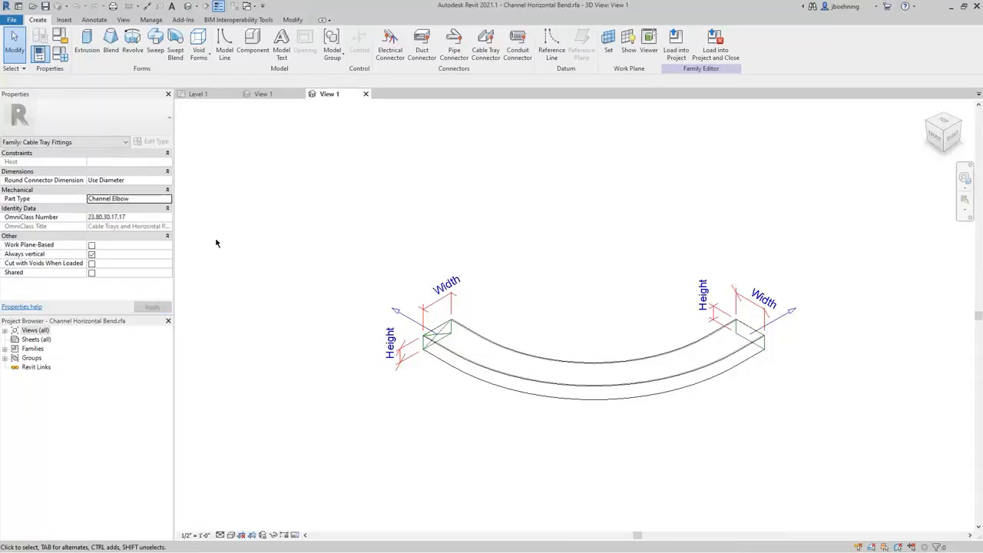
Review the model categories in the Level 1 plan's Visibility/Graphic Overrides, then cancel without changes
left_click(201, 95)
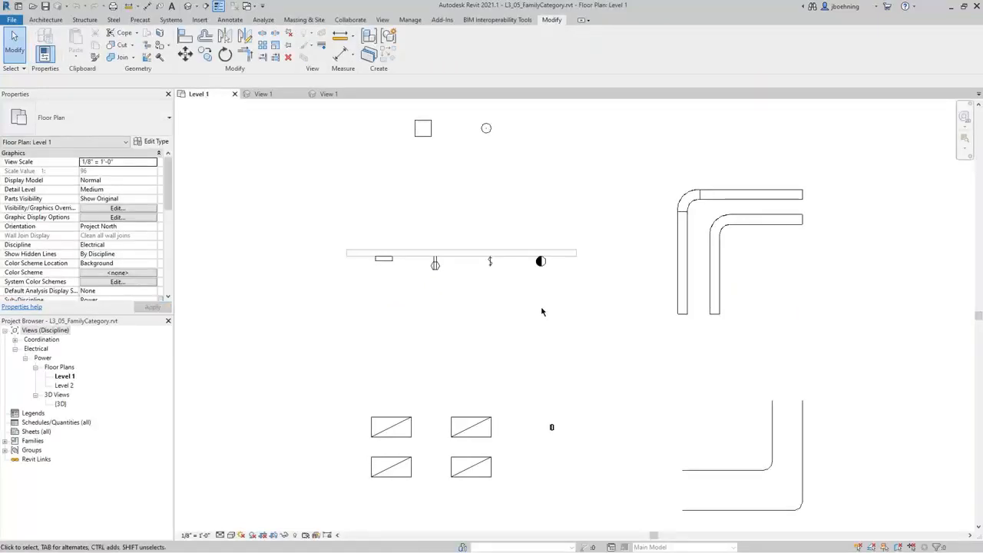
key("v")
key("v")
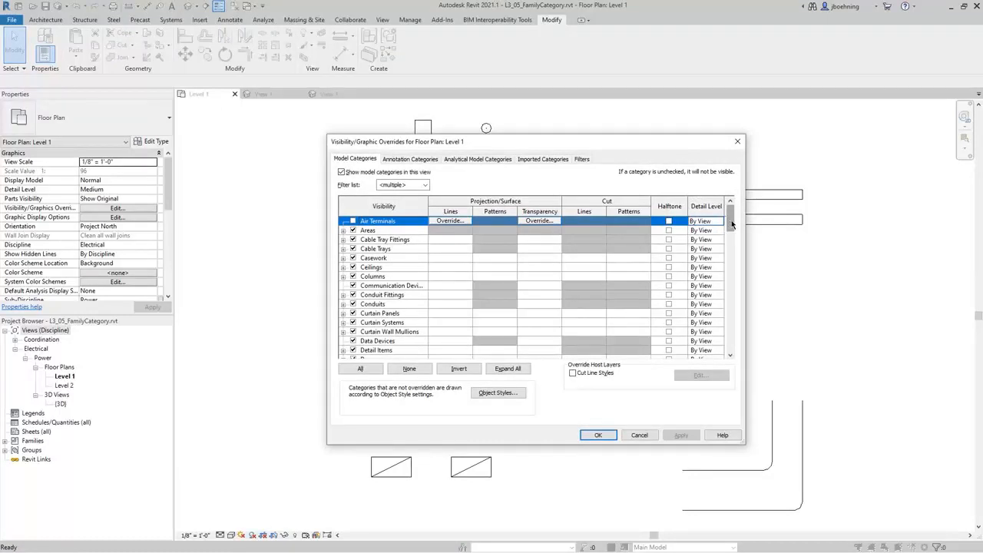
left_click_drag(731, 223, 725, 335)
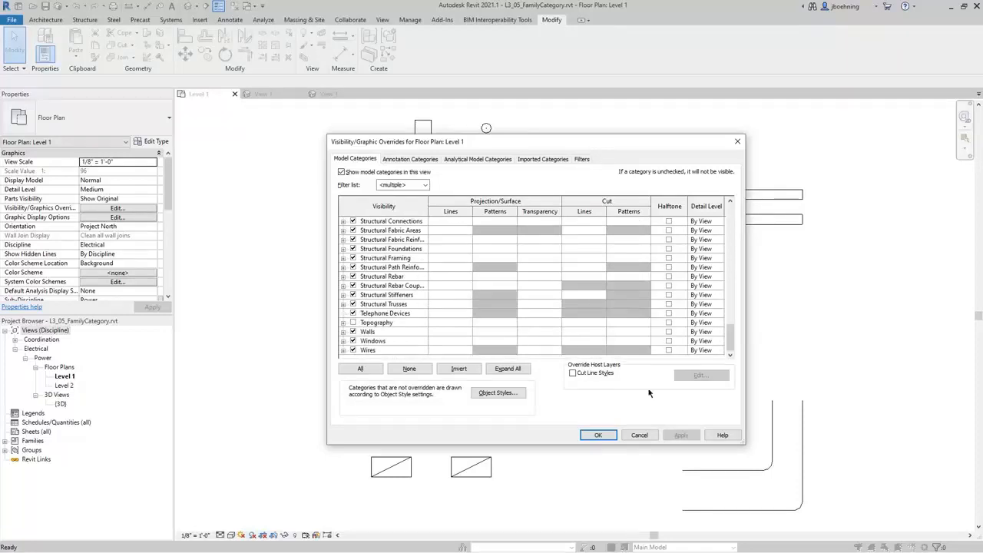
left_click(640, 436)
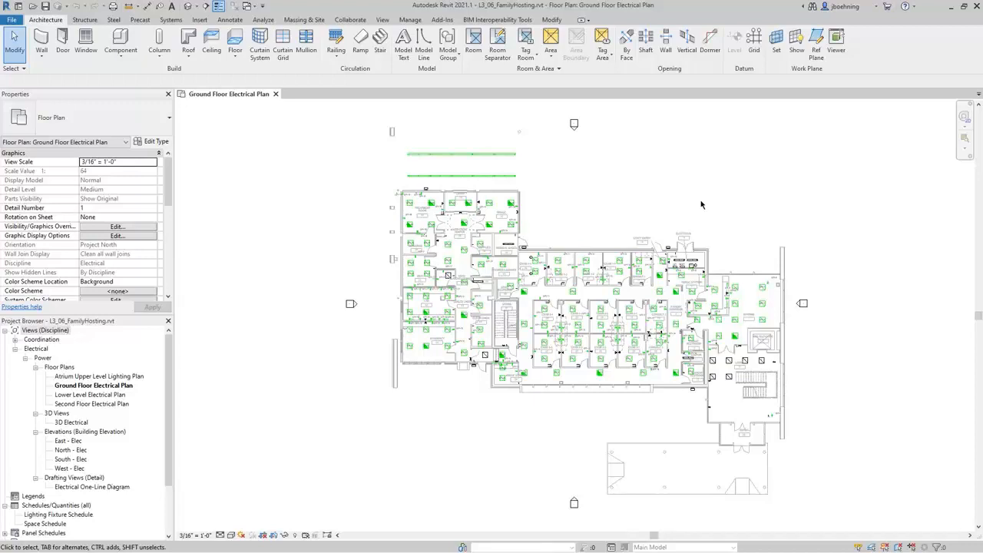
Start a new family and preview the hosted Generic Model templates in the English-Imperial folder, from ceiling based through wall based
left_click(16, 22)
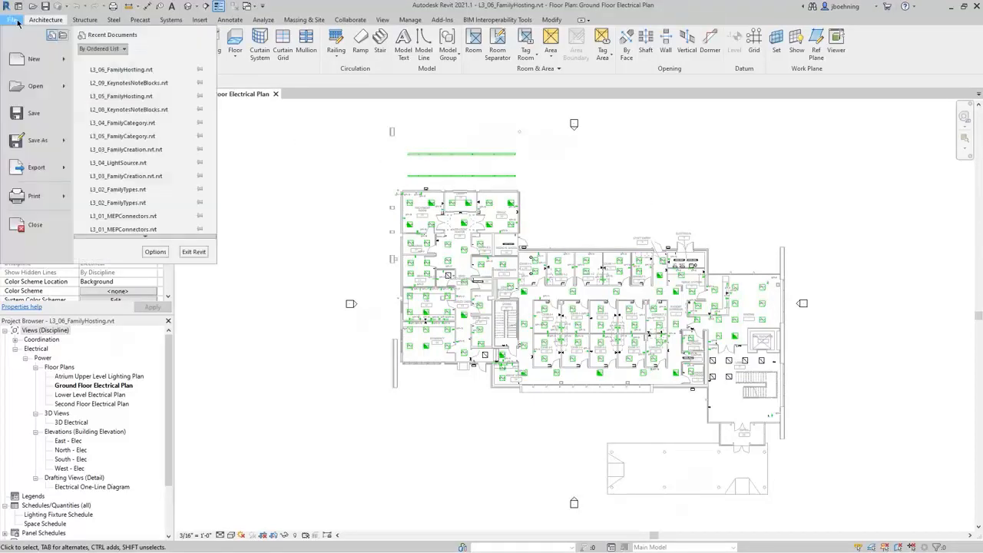
mouse_move(41, 61)
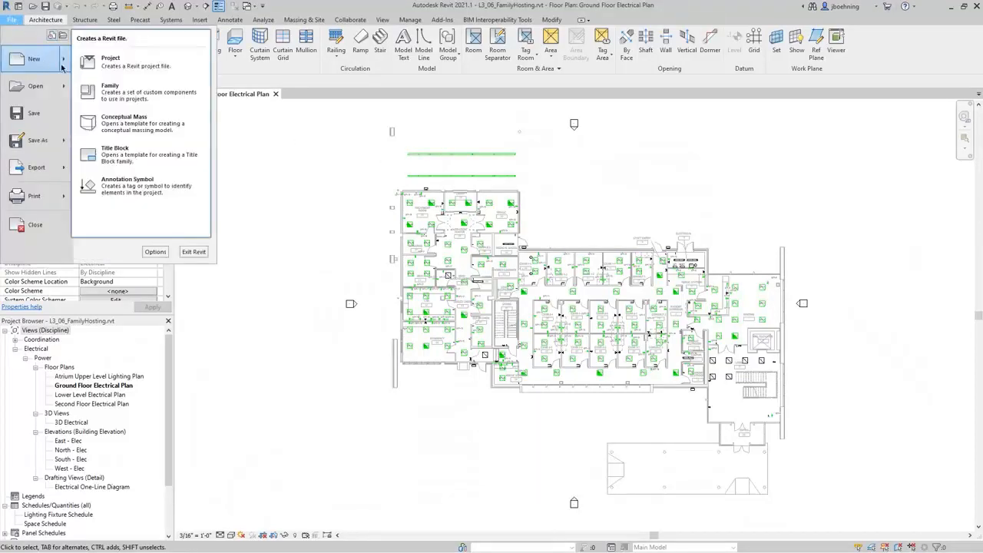
left_click(137, 106)
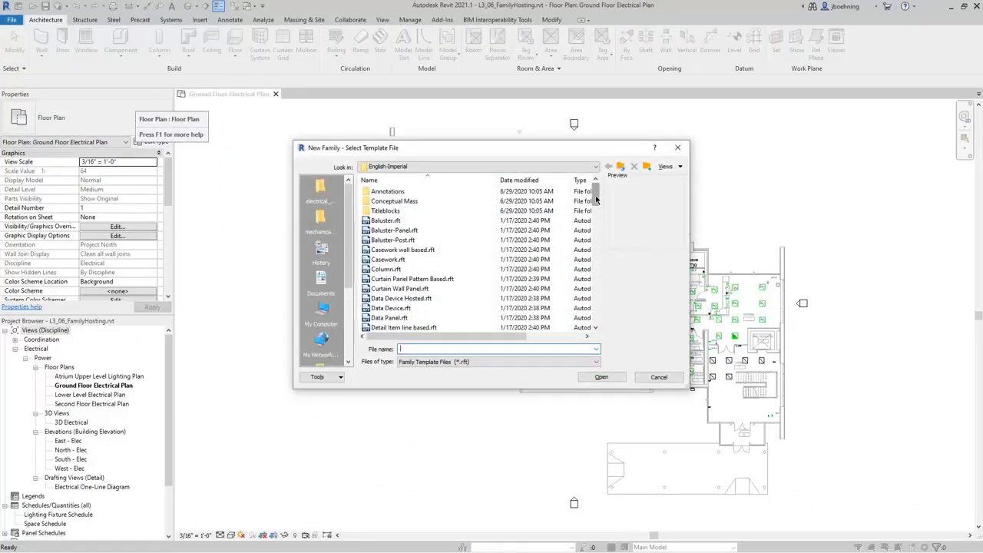
left_click_drag(595, 200, 595, 248)
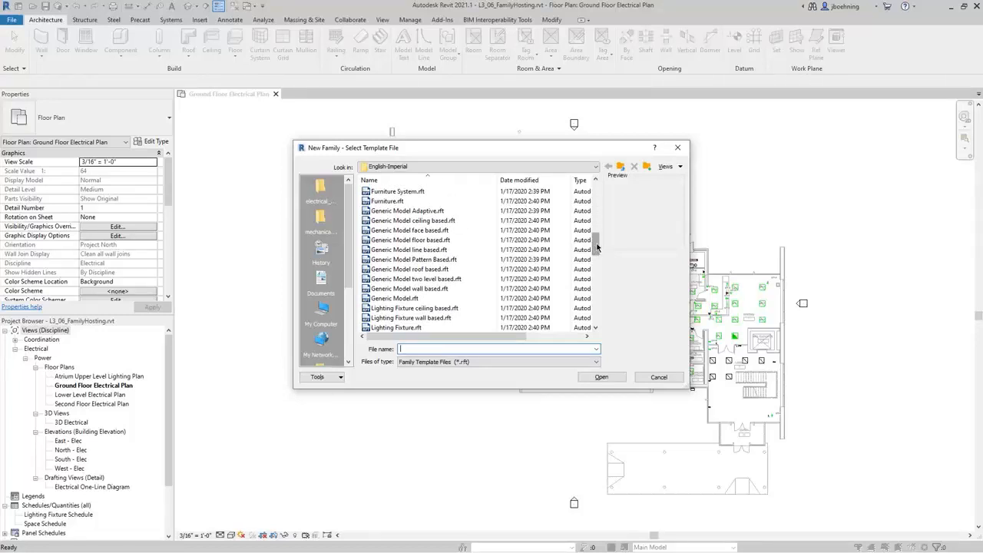
left_click(449, 221)
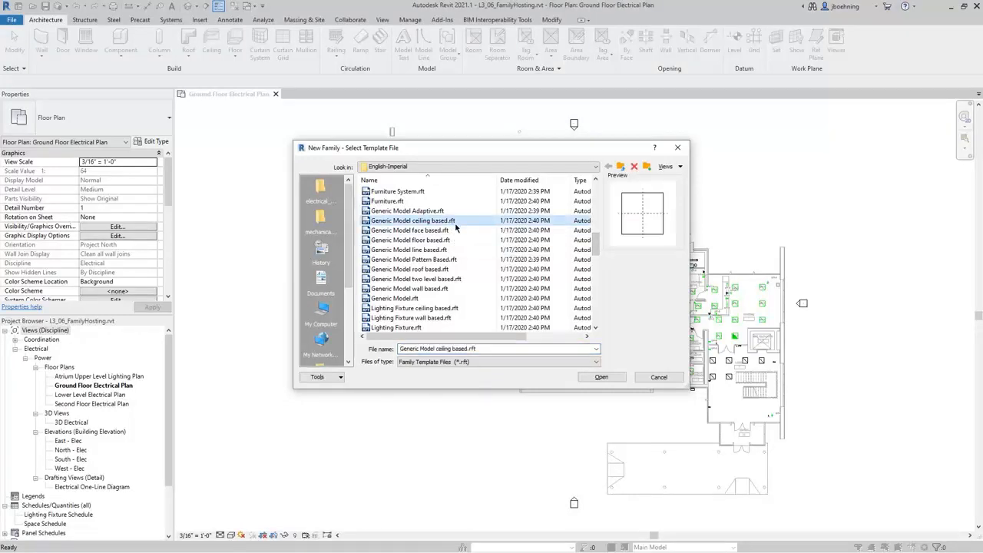
left_click(453, 230)
left_click(454, 240)
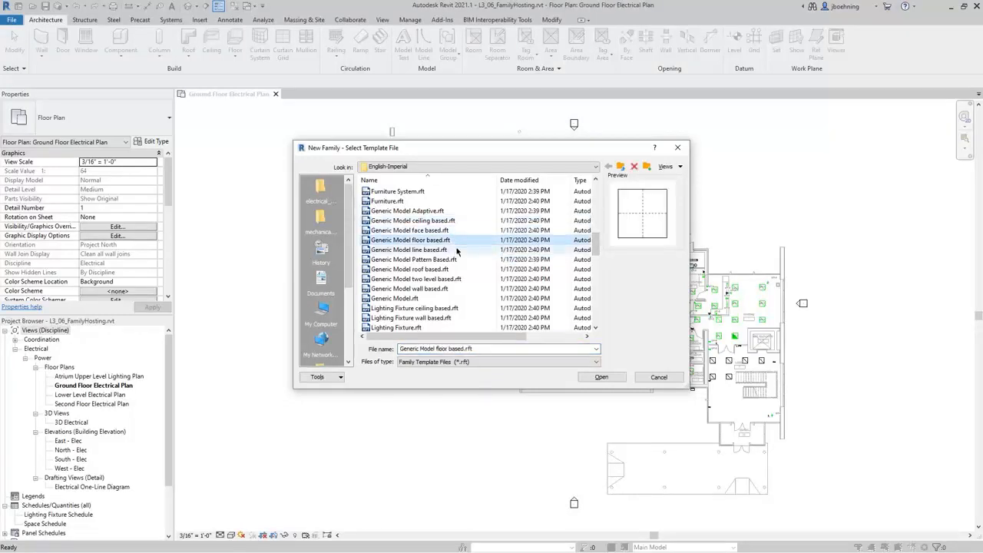
left_click(456, 250)
left_click(457, 260)
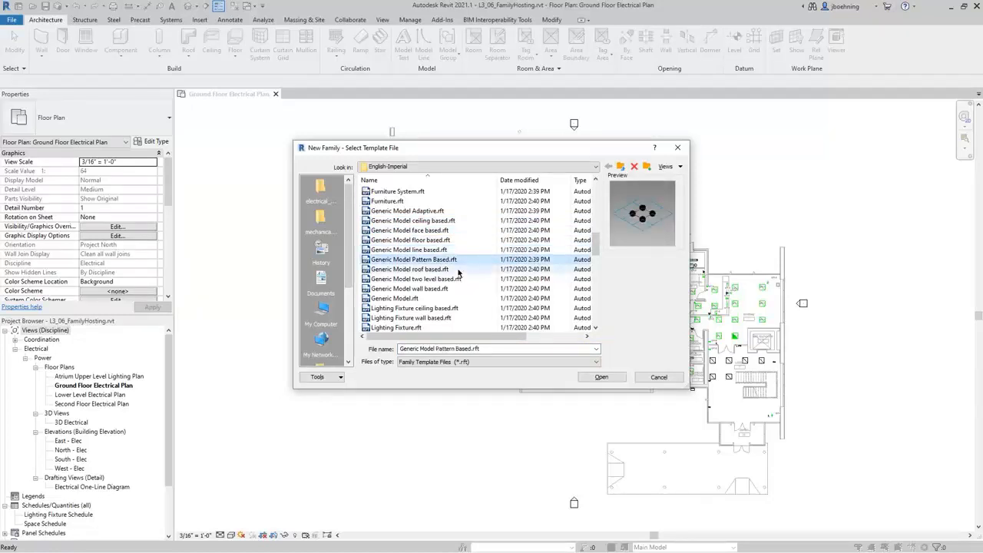
left_click(458, 270)
left_click(462, 289)
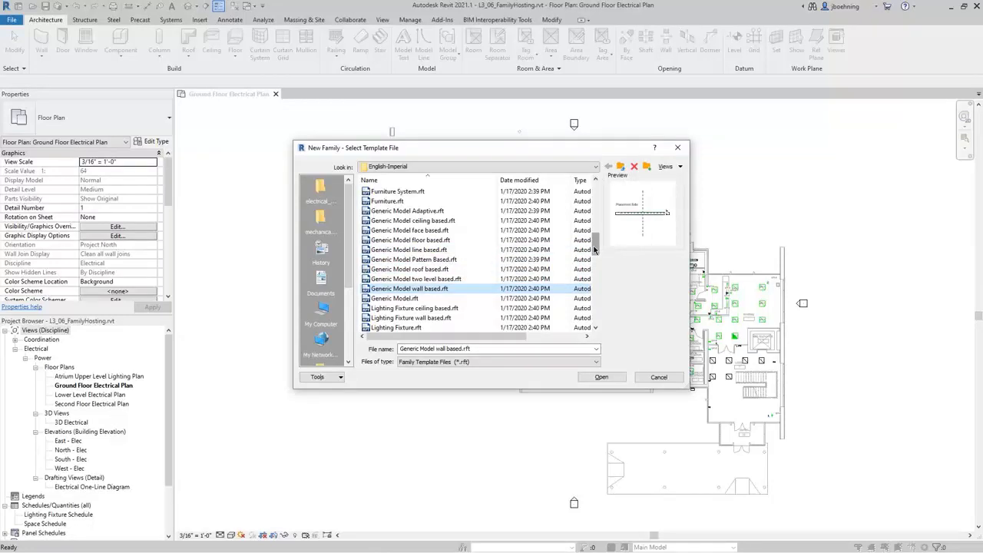
Preview the ceiling based and wall based Lighting Fixture templates and the face based Generic Model template, then cancel the template selection
left_click_drag(594, 249, 594, 254)
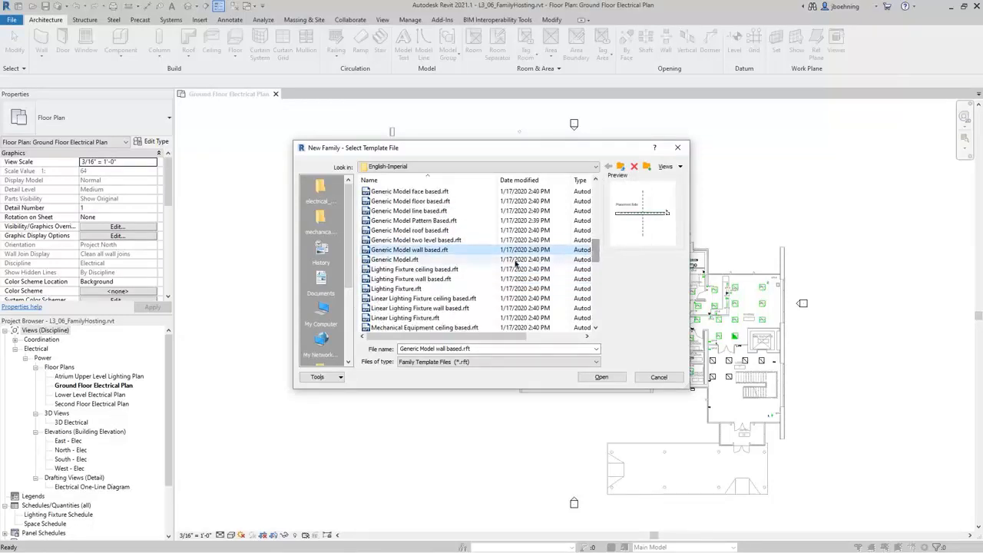
left_click(465, 271)
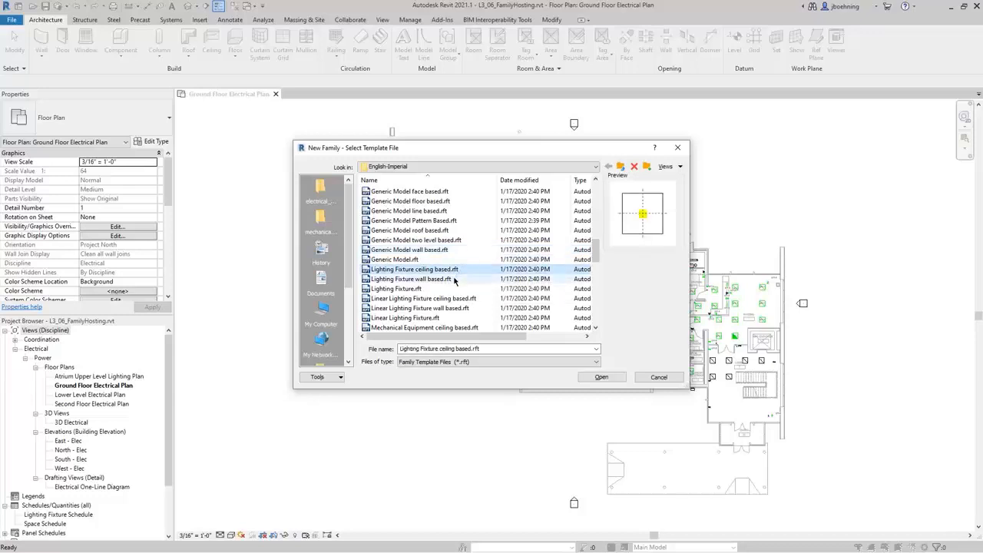
left_click(454, 280)
left_click_drag(597, 256, 597, 250)
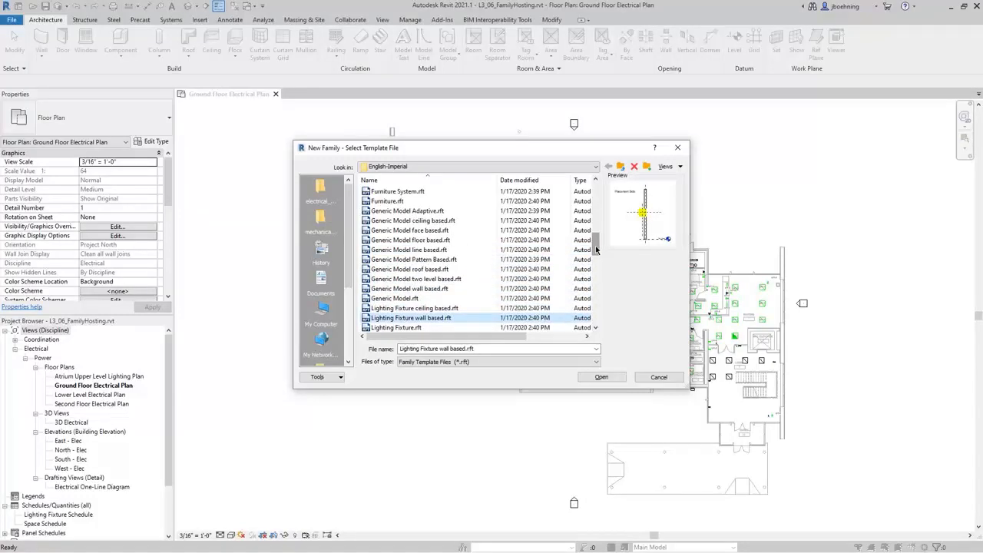
left_click(460, 233)
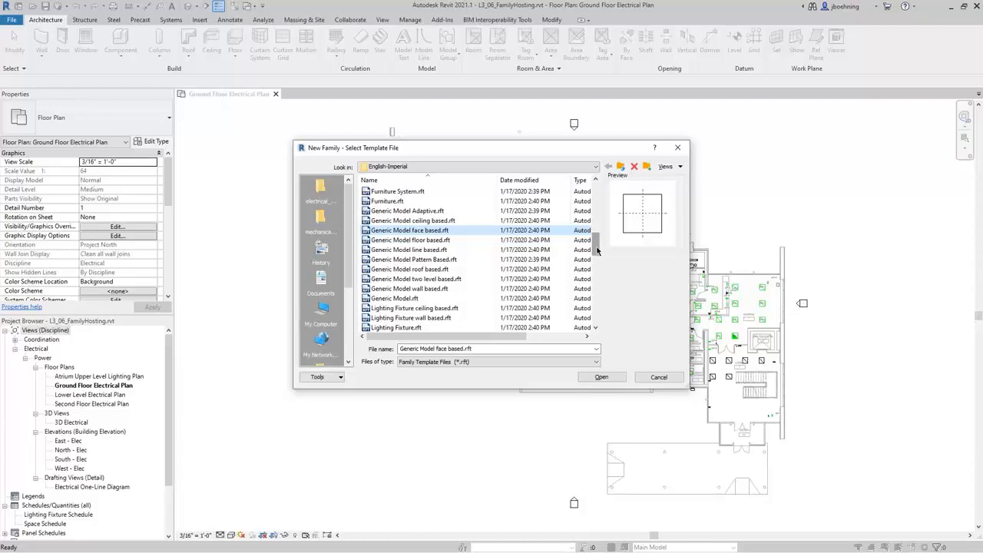
left_click(659, 377)
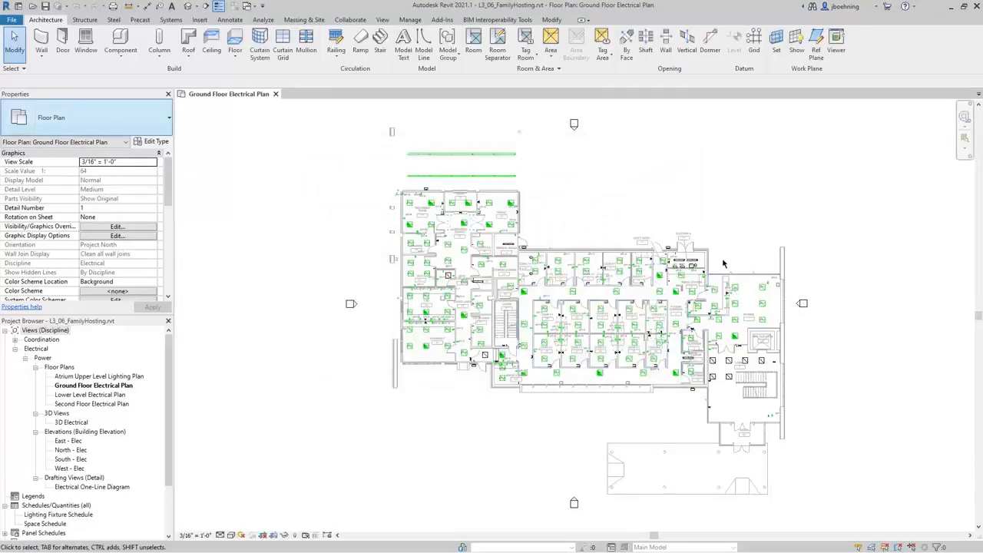
Examine the electrical equipment in the room above the Nurse Station on the Ground Floor Electrical Plan
scroll(707, 266, "up", 6)
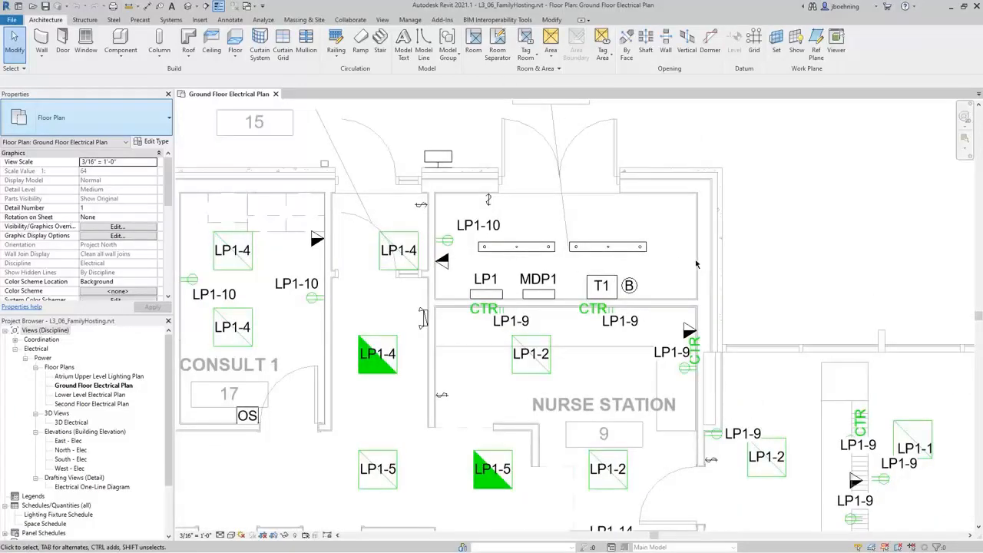
Rehost panelboard LP1 onto the vertical face of the Electrical room's east wall
scroll(471, 288, "up", 3)
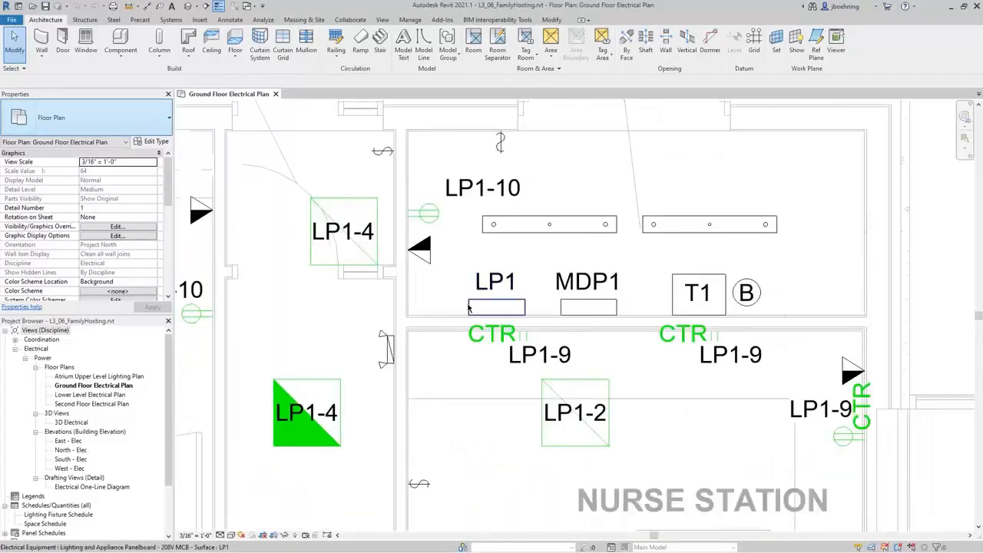
left_click(469, 307)
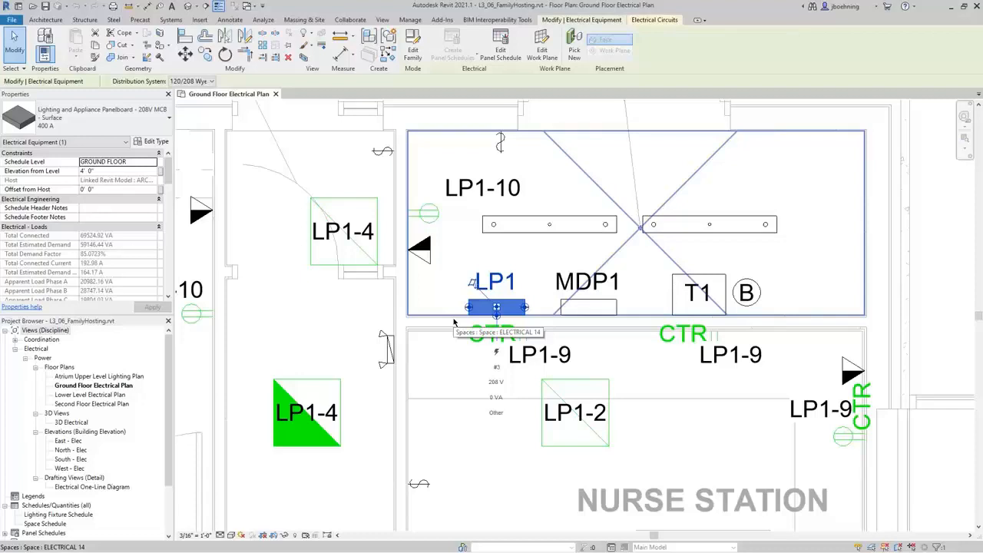
left_click(575, 52)
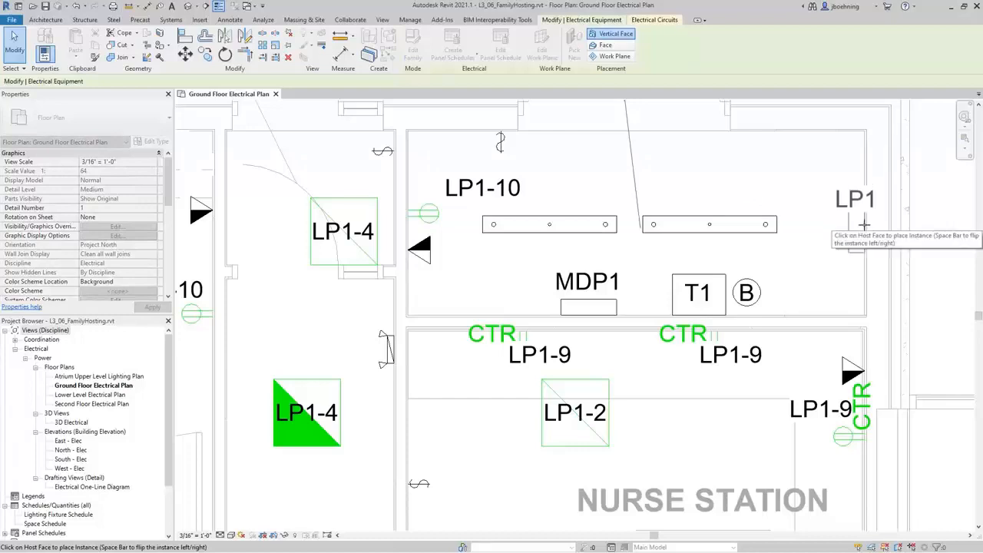
left_click(864, 225)
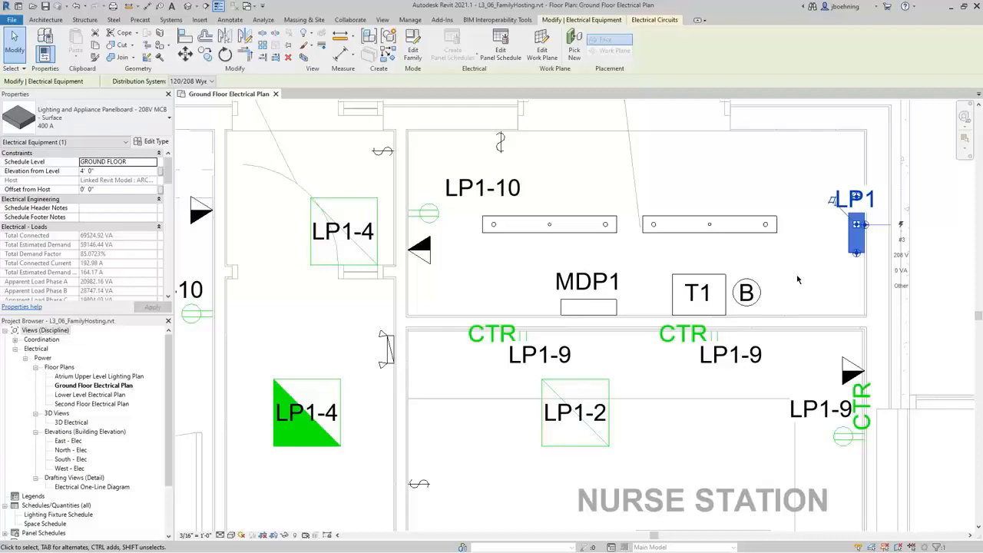
Open the LP1 panelboard family for editing and inspect the large host extrusion around the panel geometry
left_click(418, 63)
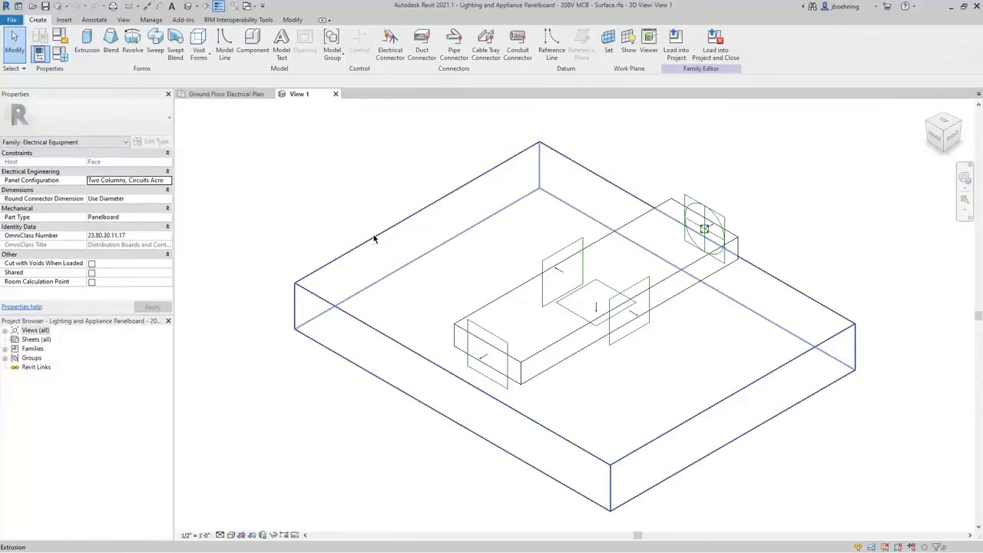
left_click(373, 238)
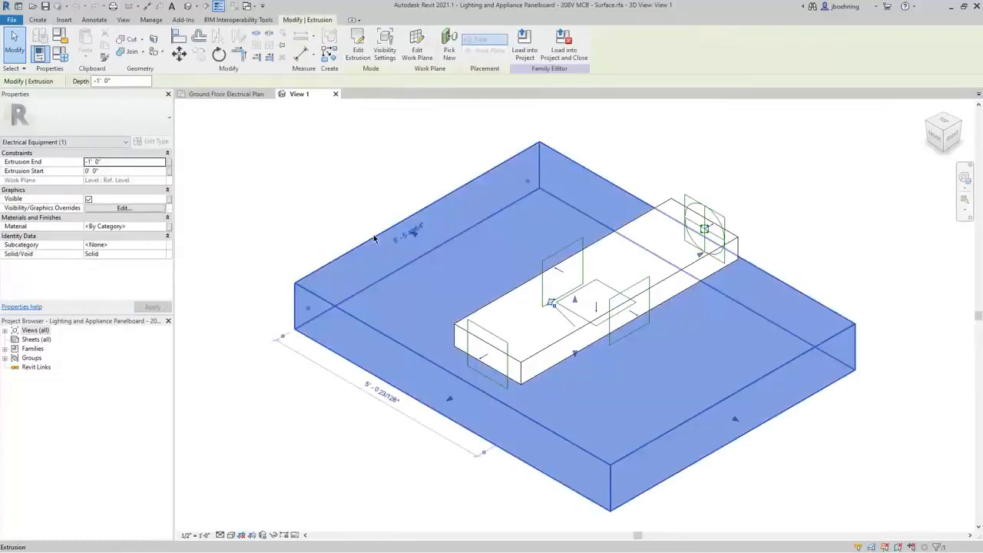
left_click(300, 236)
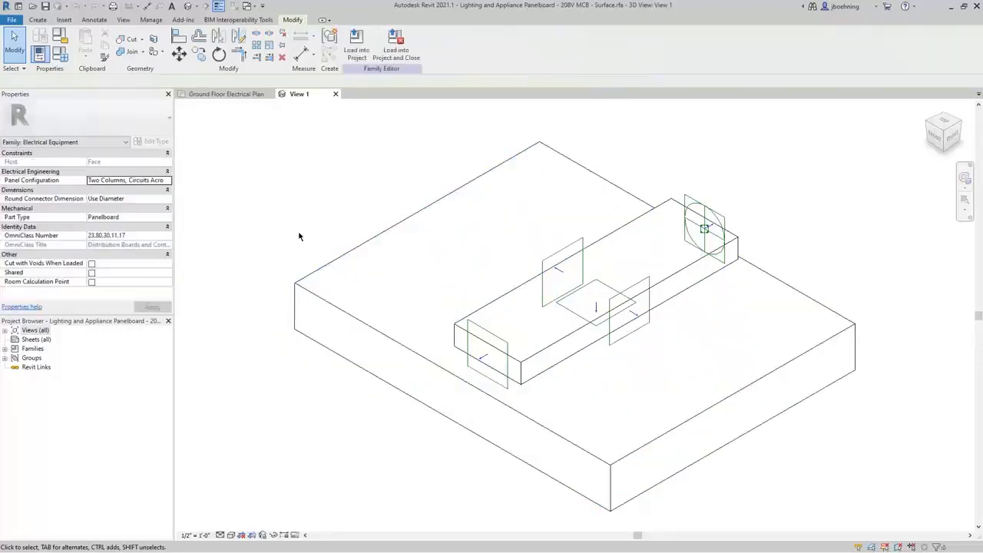
Create a new family from the Lighting Fixture ceiling based.rft template
left_click(11, 19)
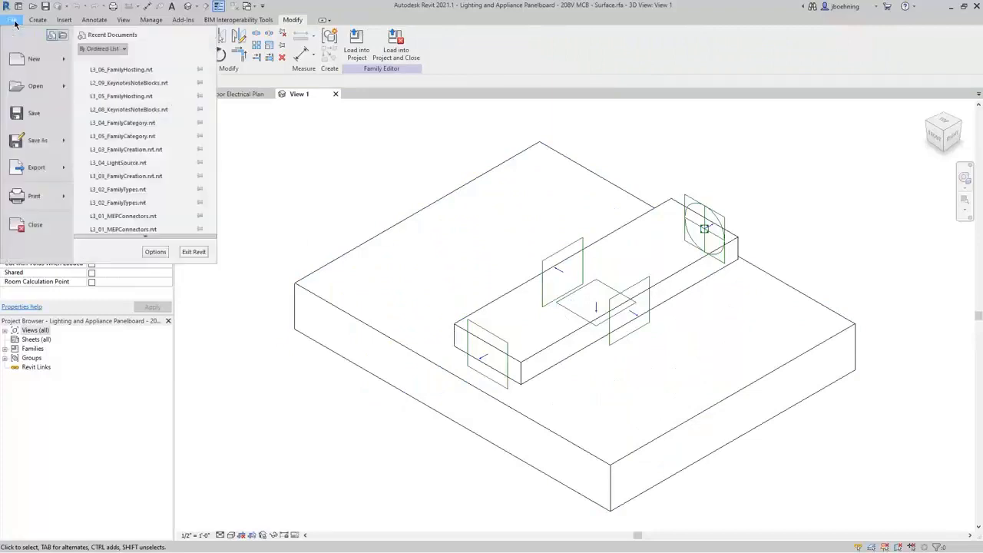
mouse_move(31, 61)
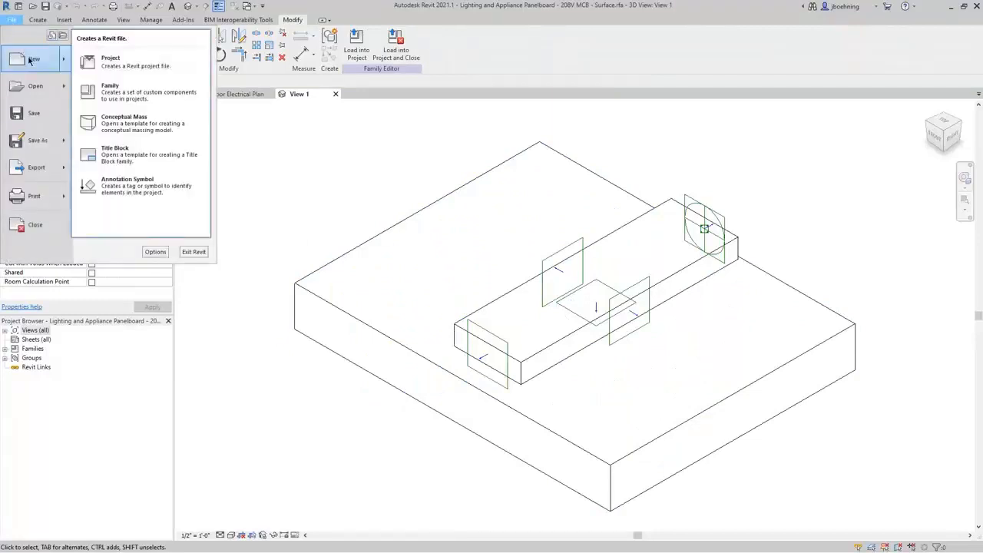
left_click(135, 93)
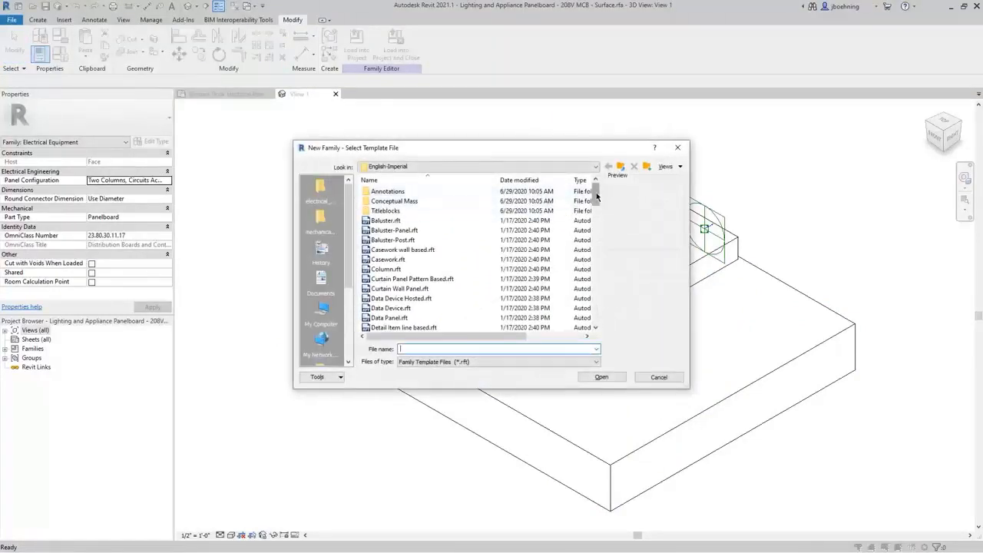
left_click_drag(595, 196, 593, 261)
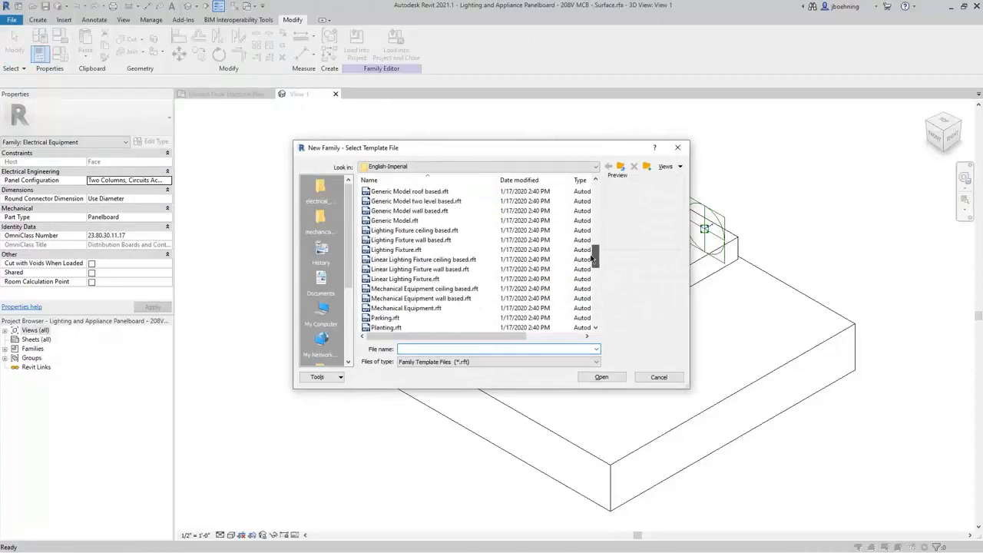
left_click(437, 261)
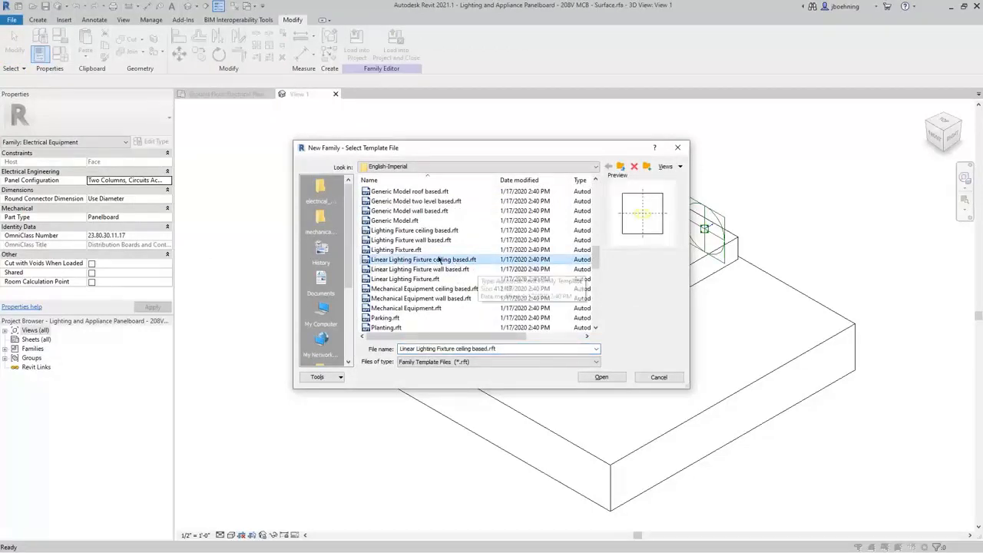
left_click(432, 231)
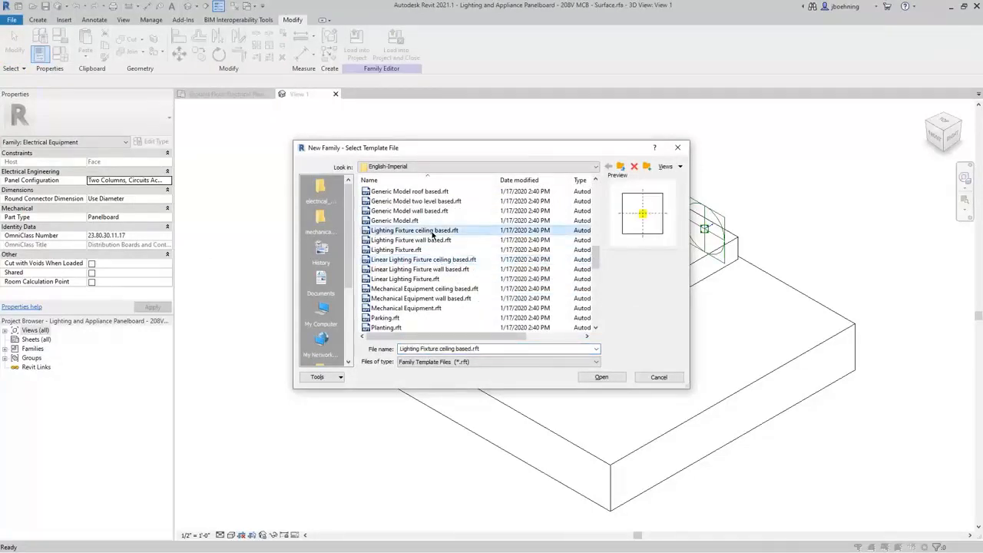
left_click(603, 377)
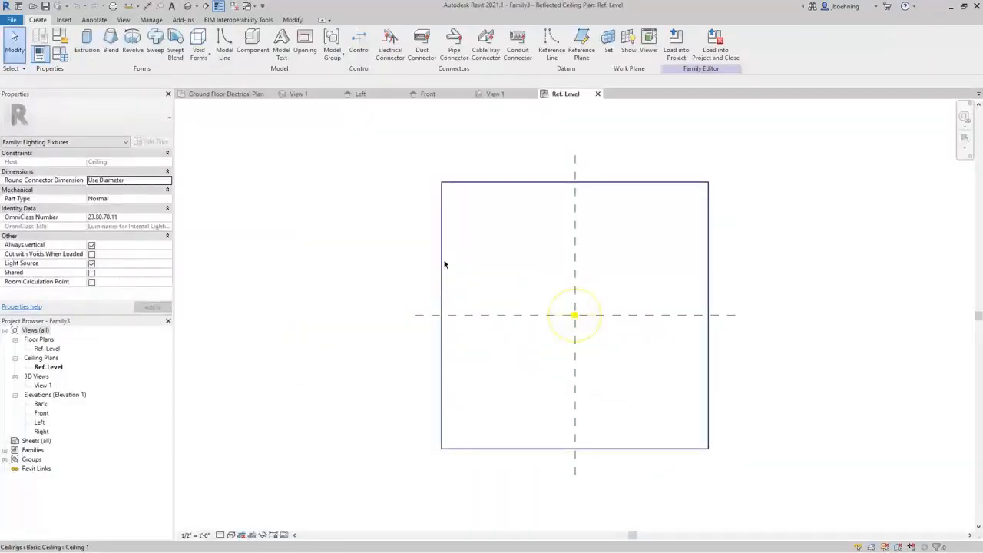
Examine the ceiling host element included in the new lighting fixture family, and close that family
left_click(443, 264)
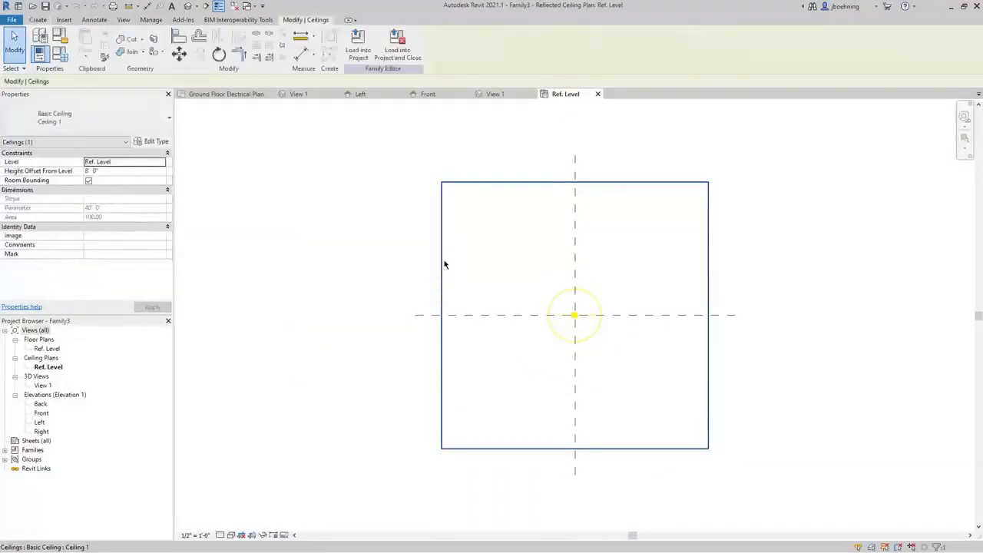
left_click(410, 266)
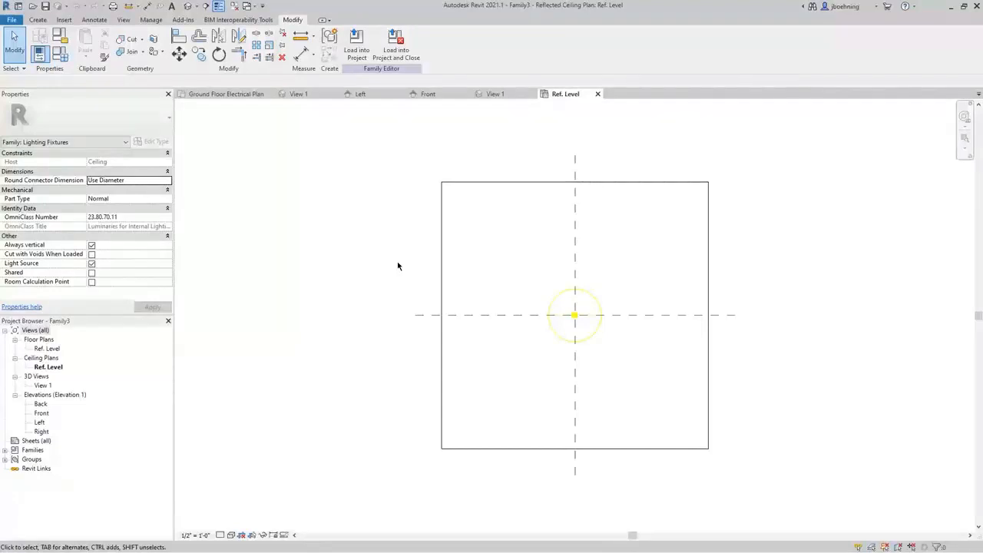
left_click(441, 255)
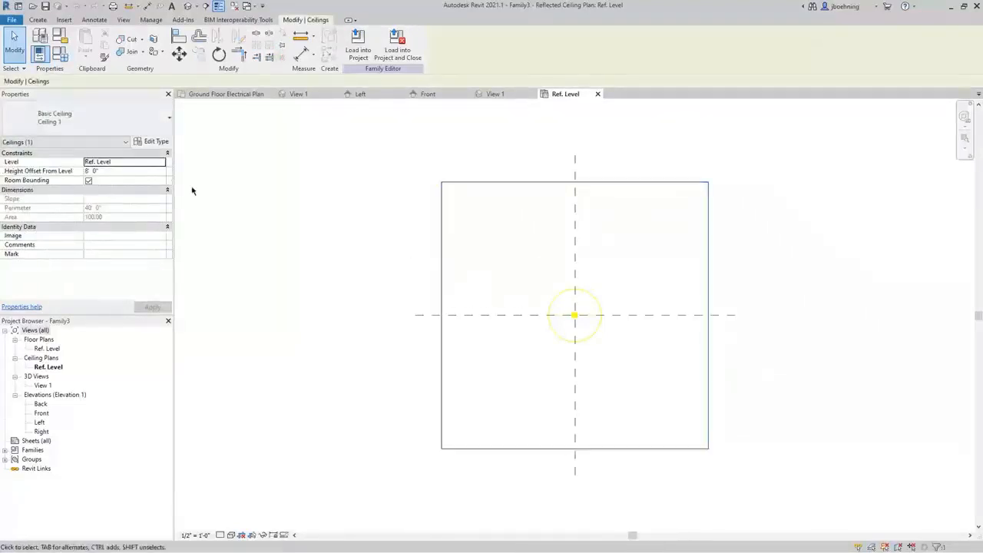
left_click(217, 154)
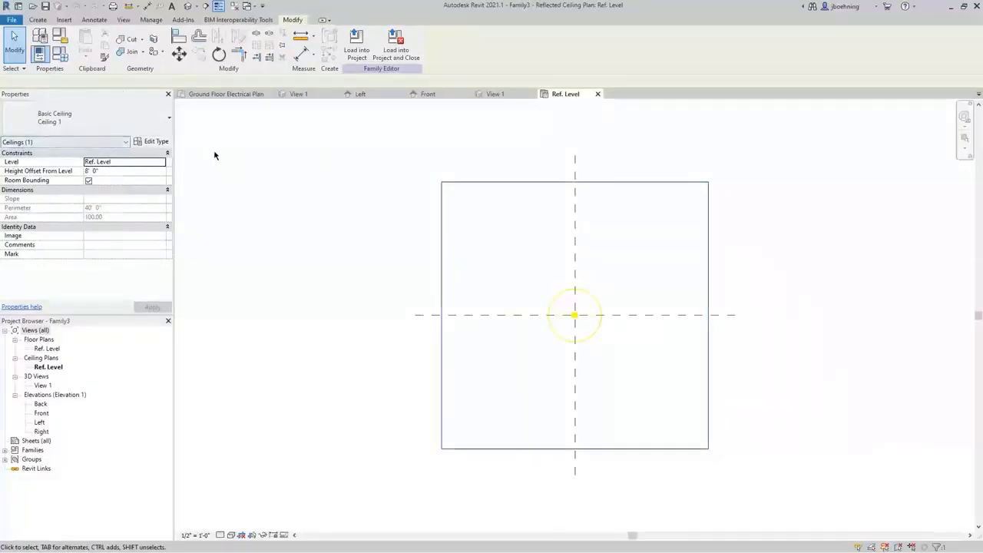
left_click(12, 19)
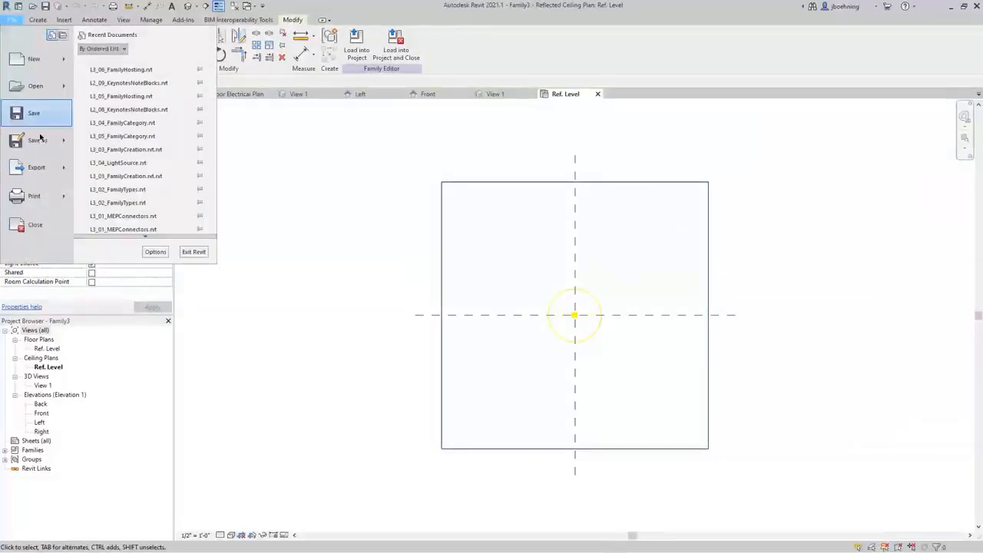
left_click(68, 228)
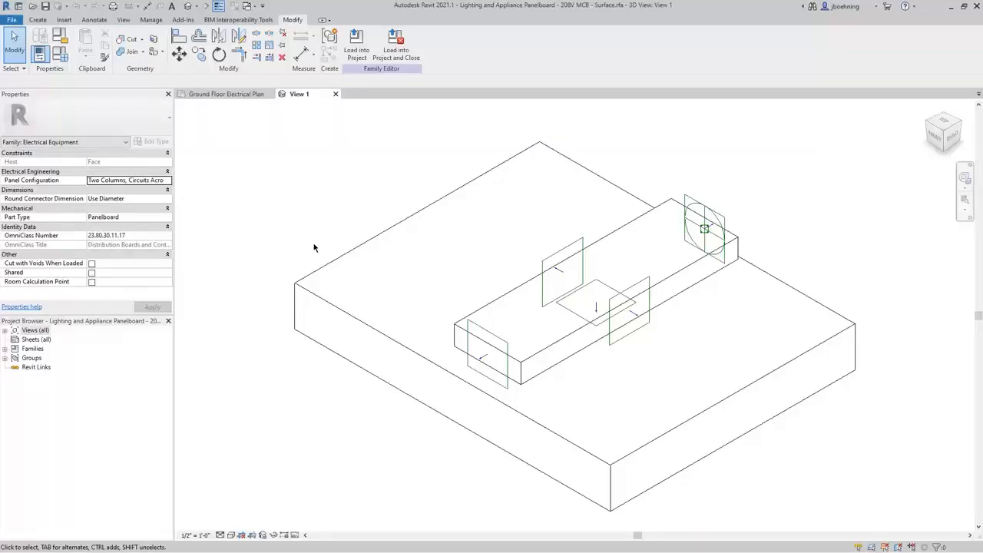
Return to the Ground Floor Electrical Plan and remove the ARCH_LINK.rvt Revit link from the project
left_click(239, 95)
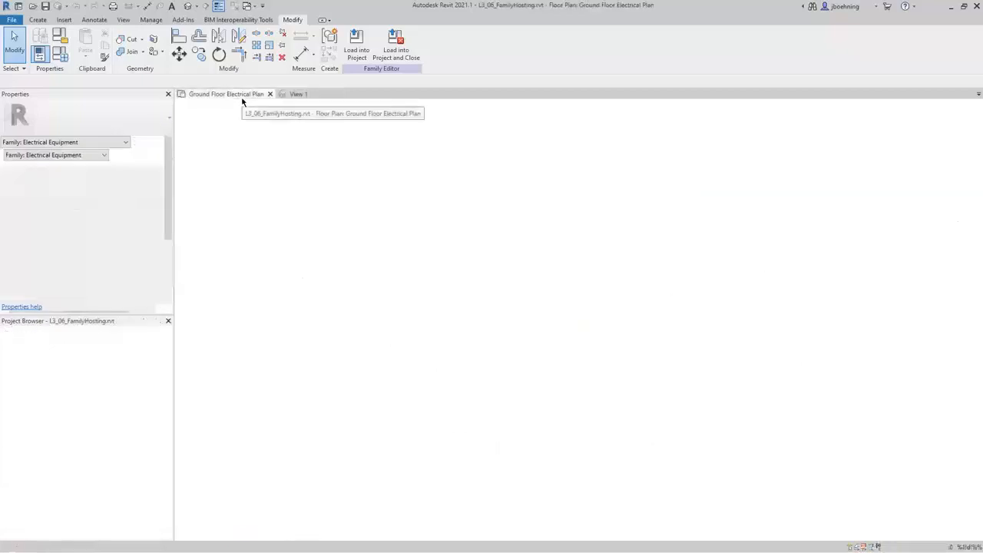
scroll(484, 265, "down", 2)
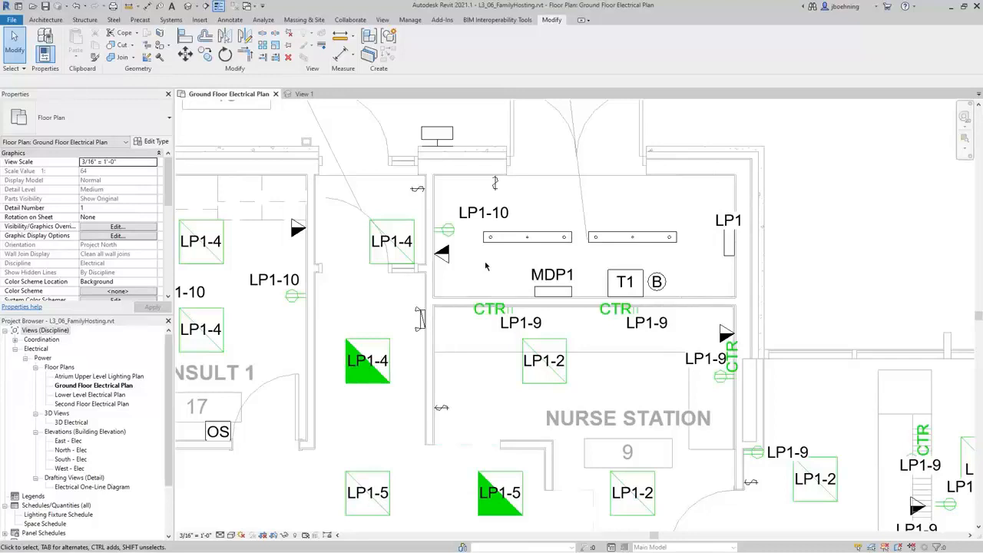
scroll(485, 265, "down", 3)
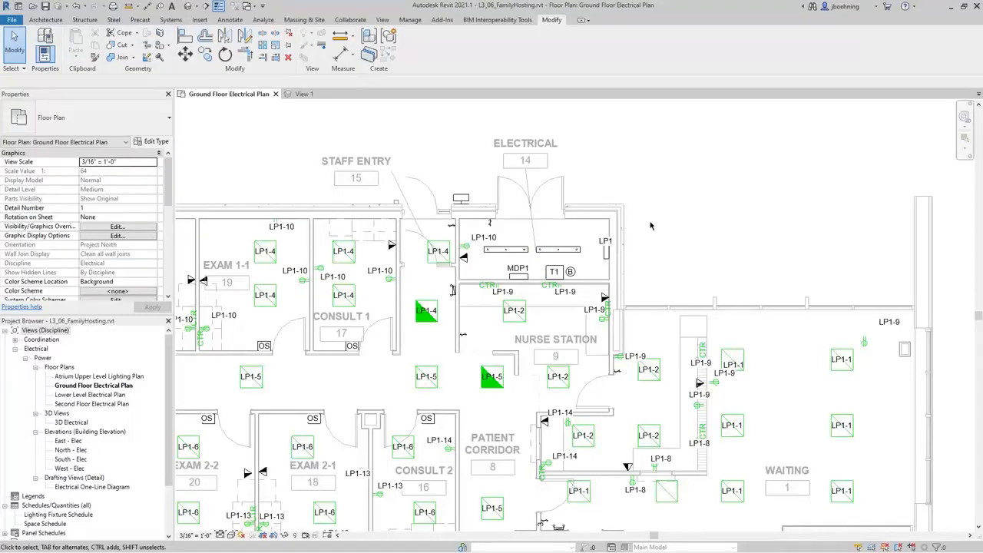
left_click(411, 20)
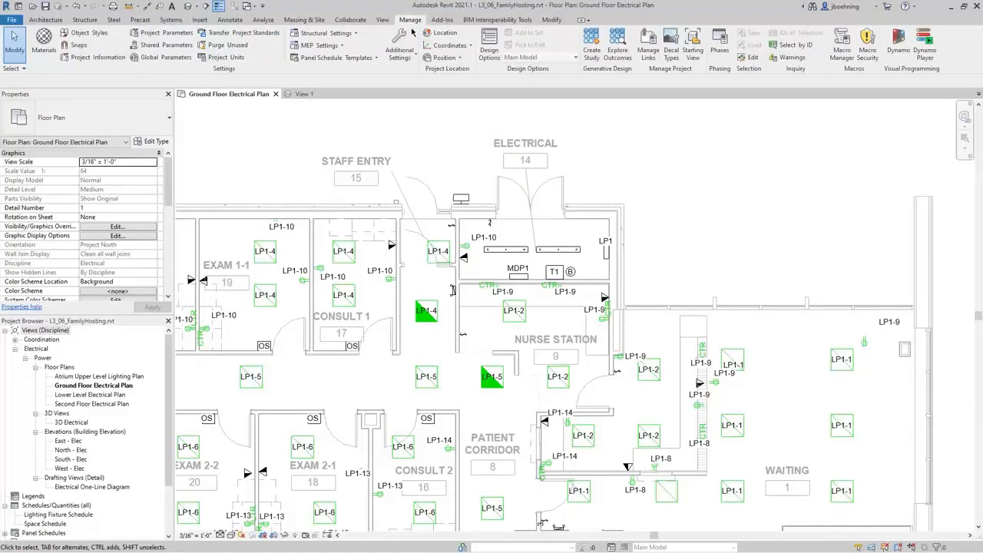
left_click(649, 52)
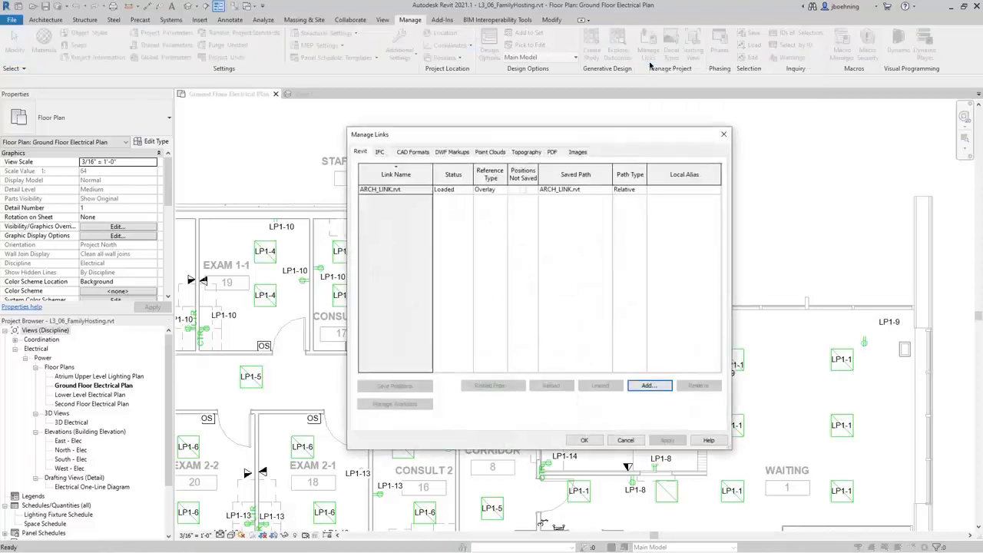
left_click(407, 189)
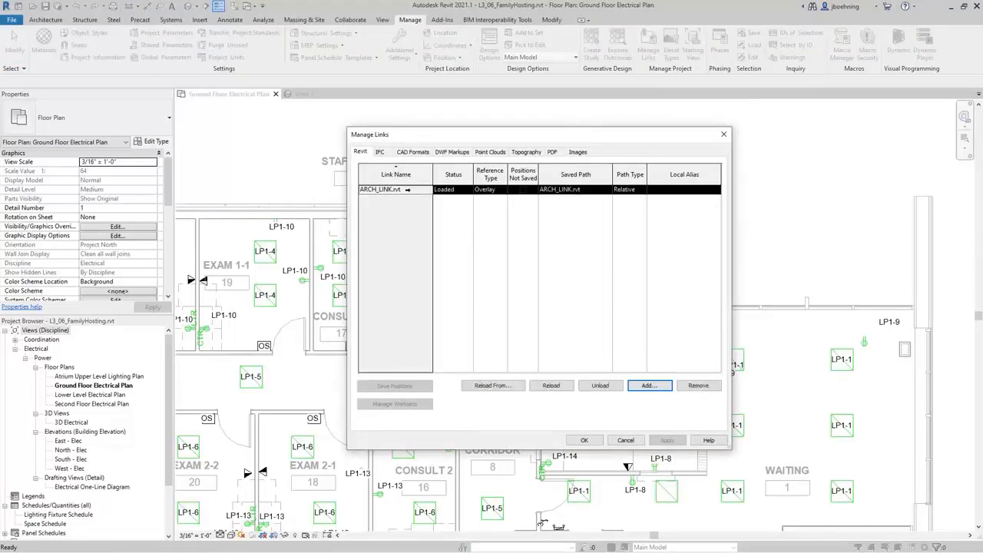
left_click(699, 387)
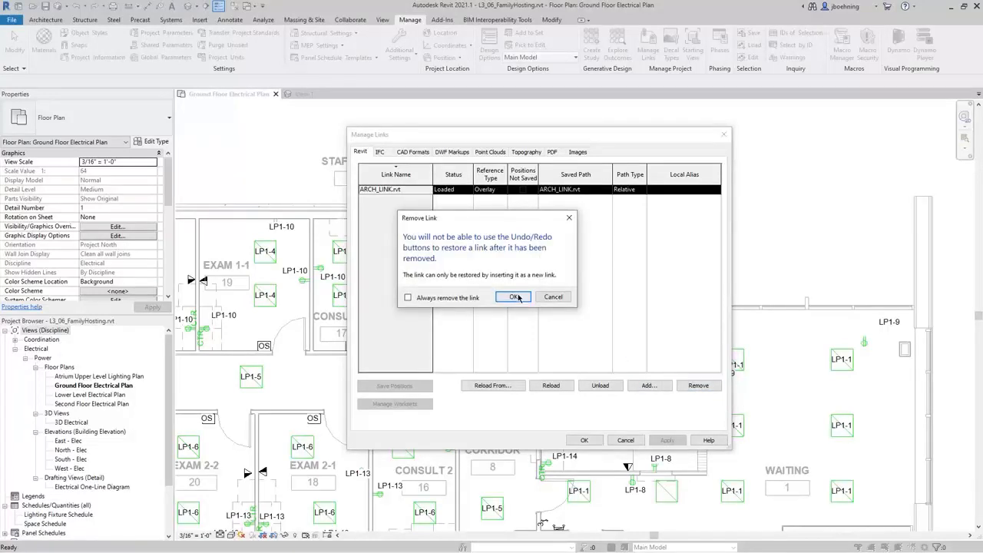
left_click(518, 298)
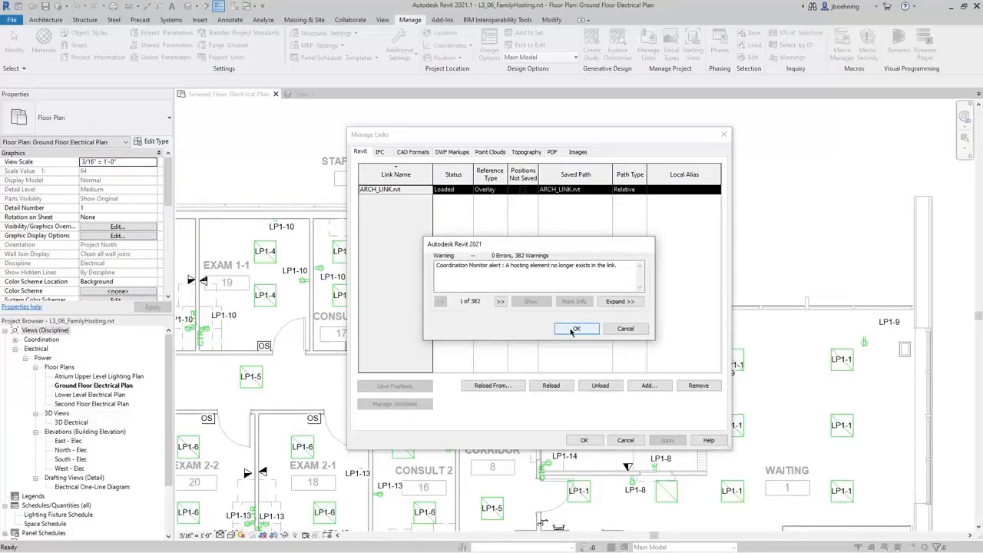
left_click(574, 329)
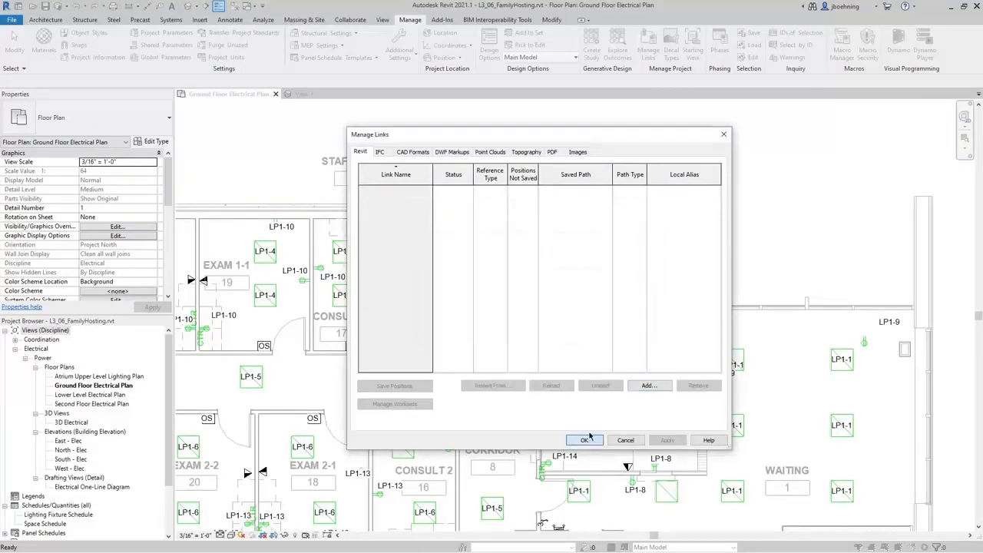
left_click(587, 439)
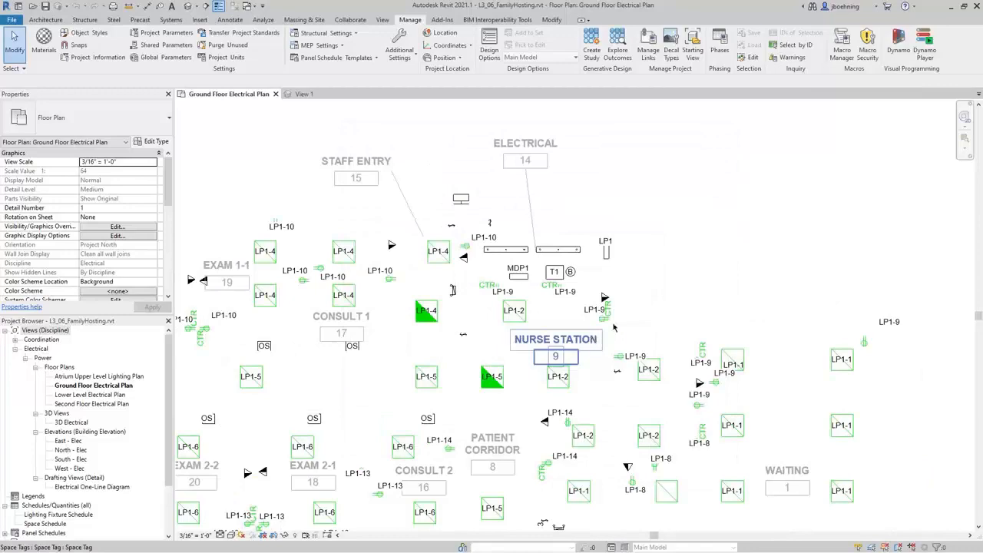
Check the Host property of panelboard LP1 in the Electrical room
scroll(680, 270, "down", 2)
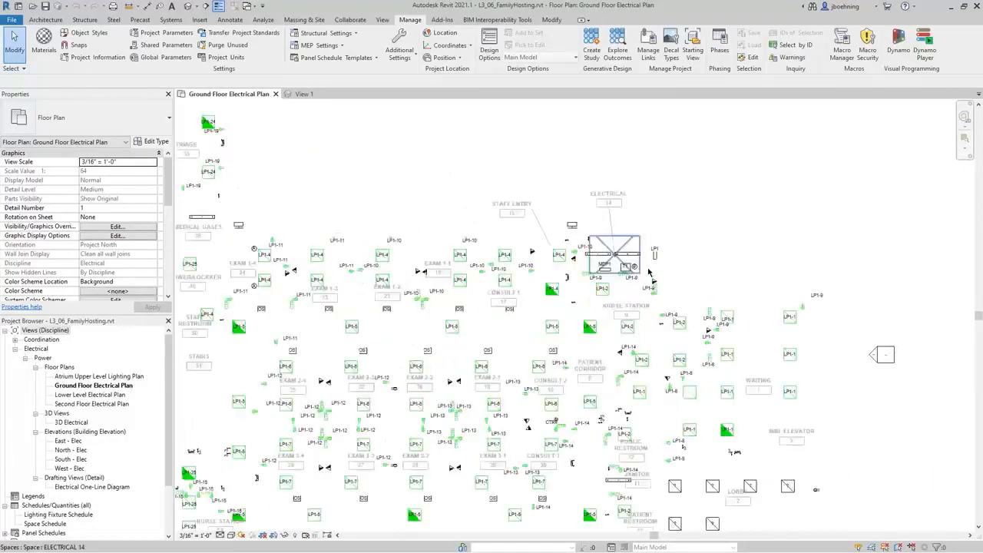
scroll(649, 273, "up", 3)
left_click(668, 254)
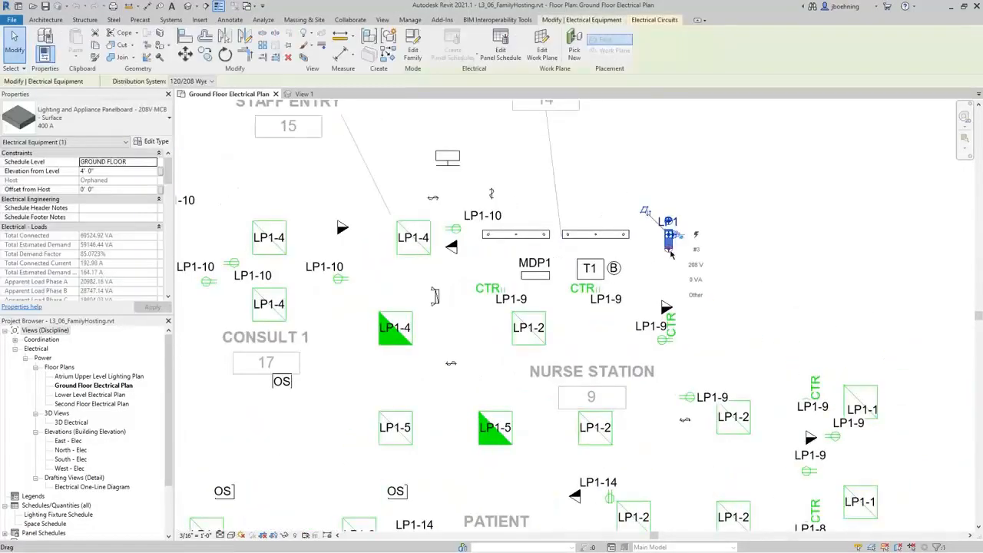
scroll(671, 255, "up", 2)
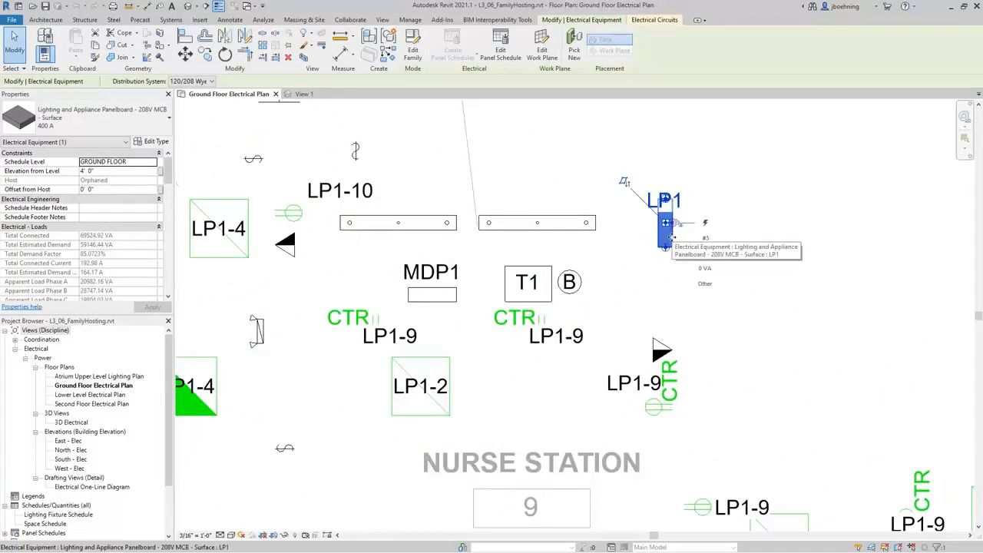
left_click(769, 220)
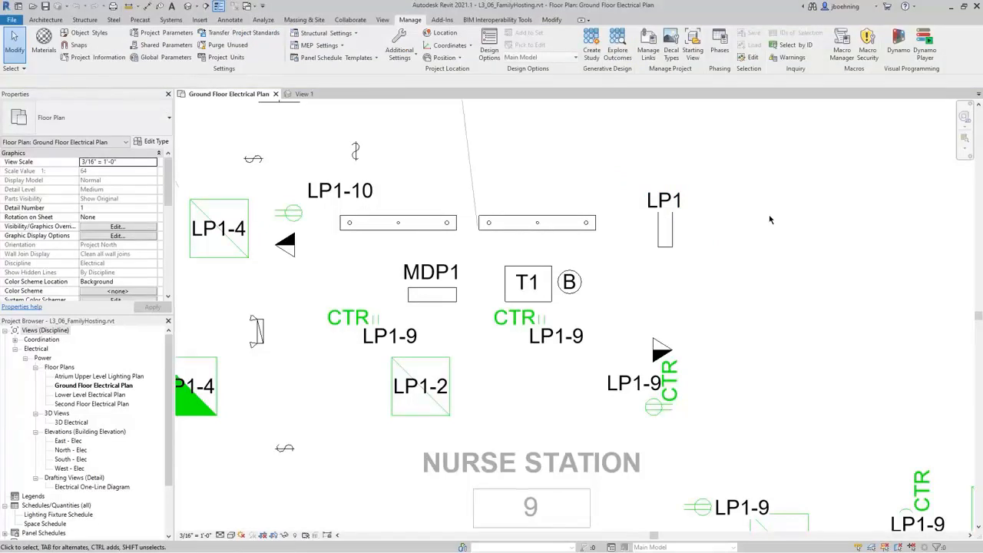
Open the Reconcile Hosting list and browse its orphaned electrical equipment and electrical fixtures
left_click(353, 21)
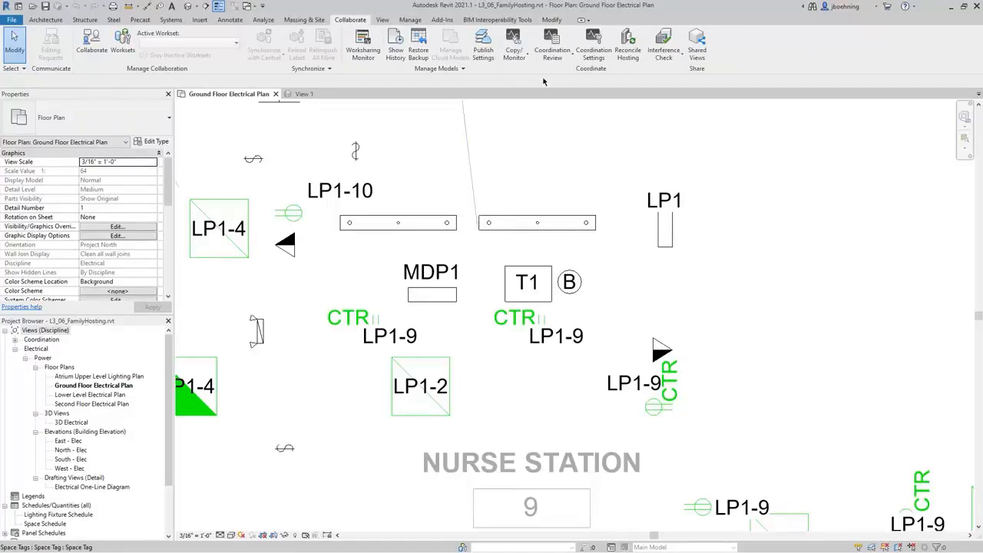
left_click(629, 65)
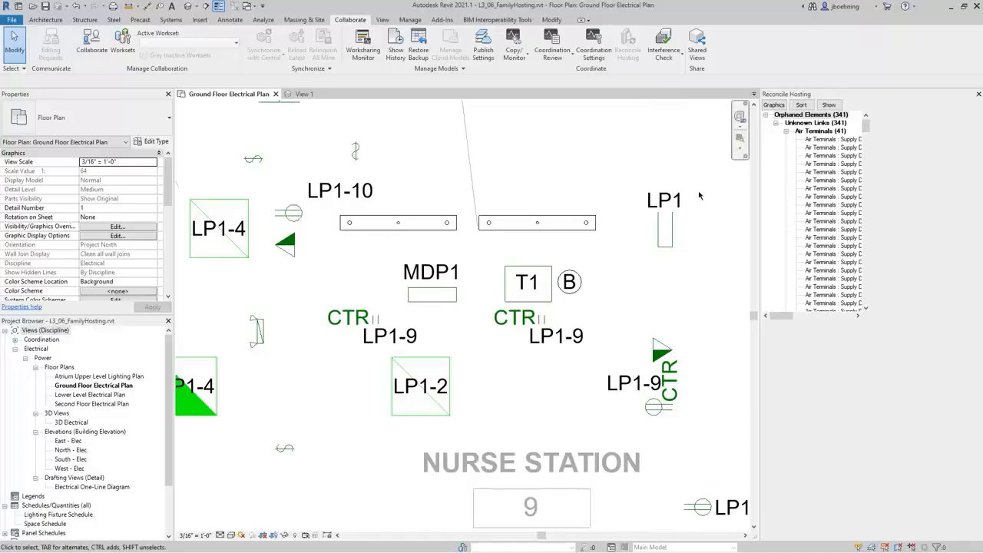
left_click(785, 132)
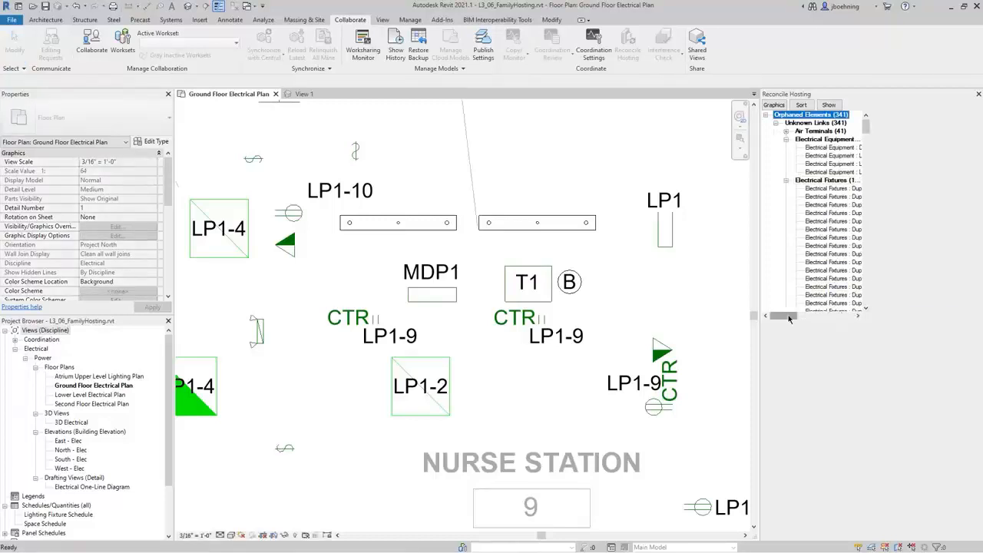
left_click_drag(787, 317, 792, 319)
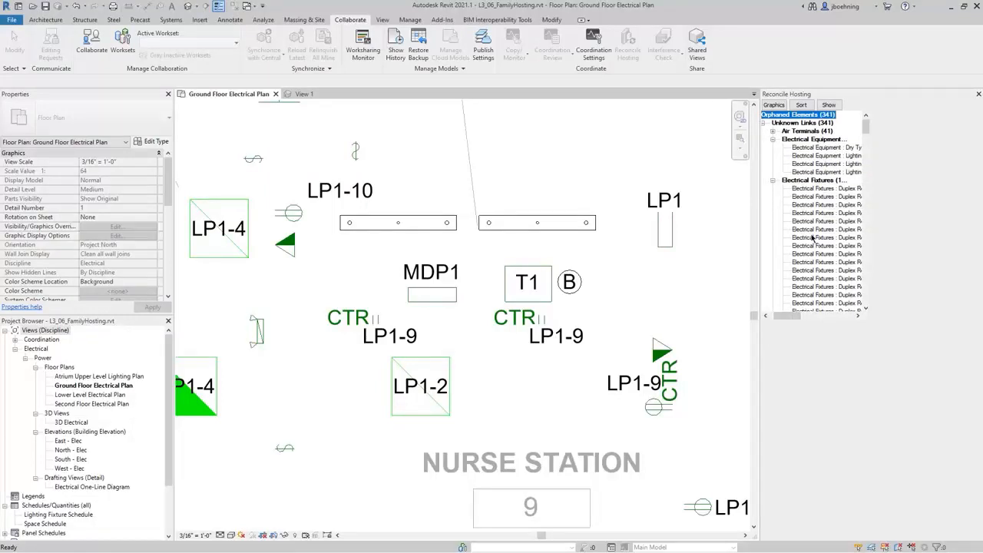
scroll(813, 240, "down", 1)
Check the Host property of the duplex receptacle on circuit LP1-11 above room EXAM 1-4
scroll(683, 290, "down", 3)
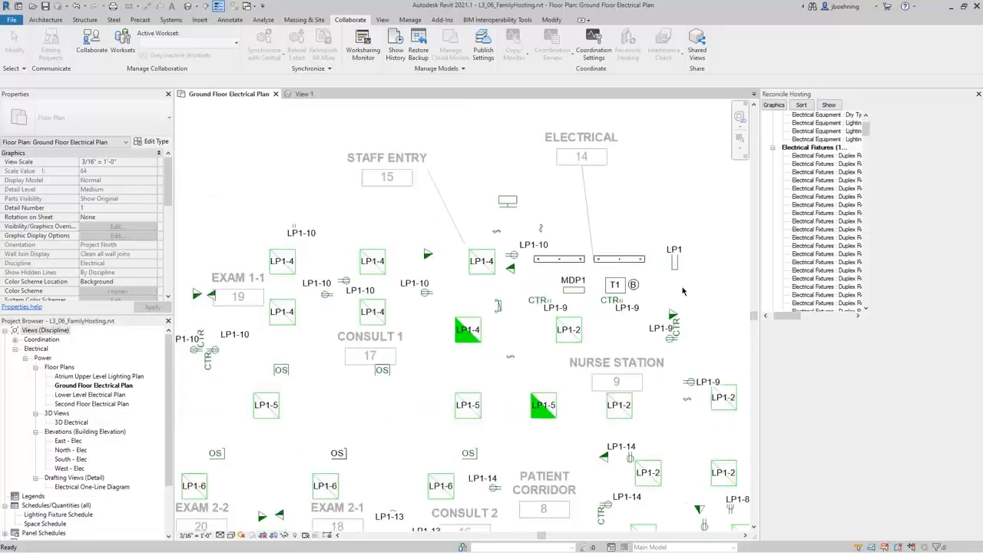
scroll(682, 290, "down", 3)
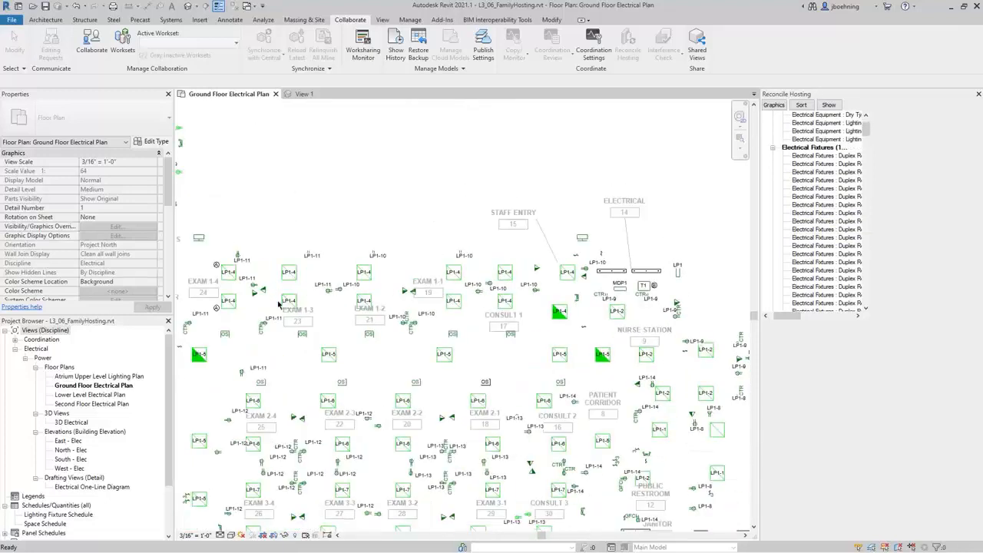
scroll(215, 261, "up", 5)
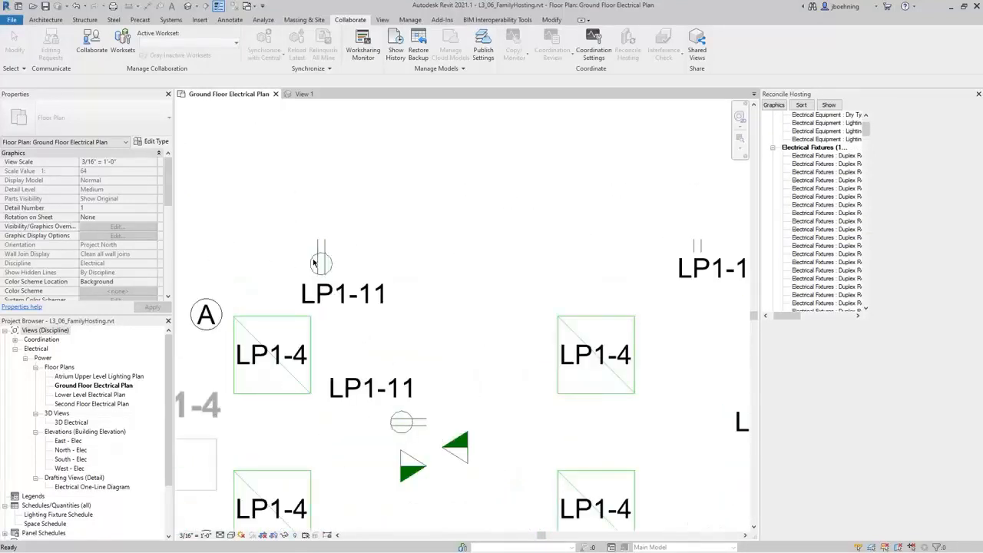
left_click(315, 260)
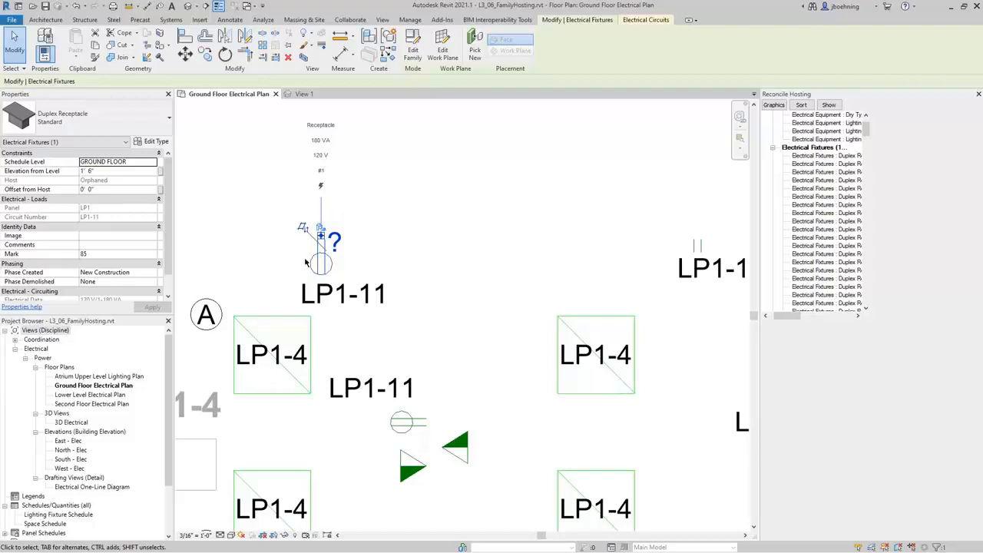
scroll(305, 262, "down", 2)
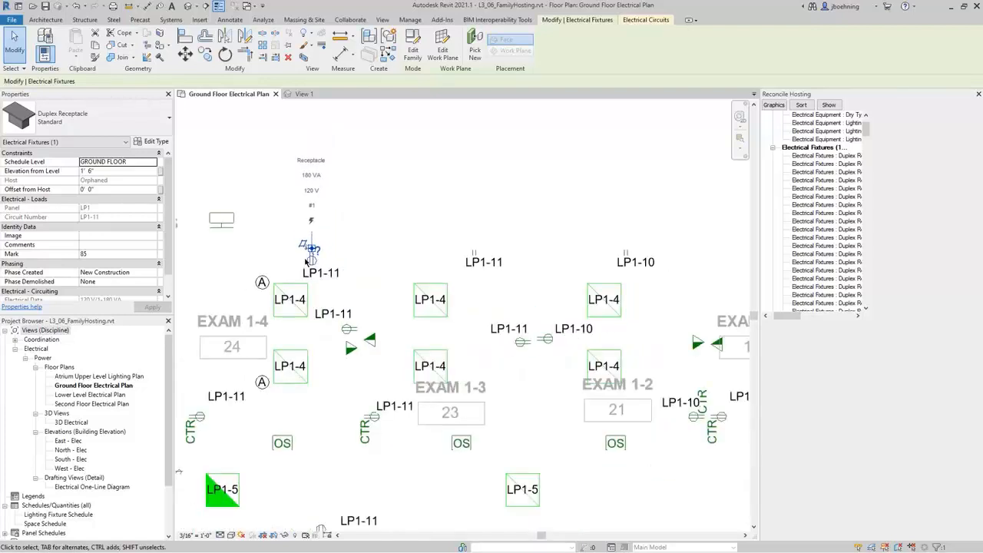
scroll(307, 260, "down", 2)
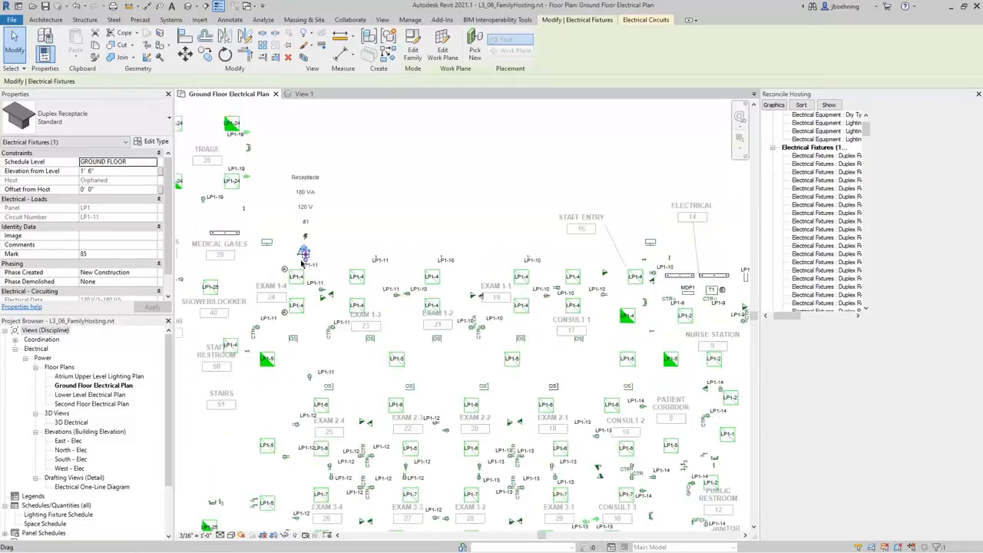
key("Escape")
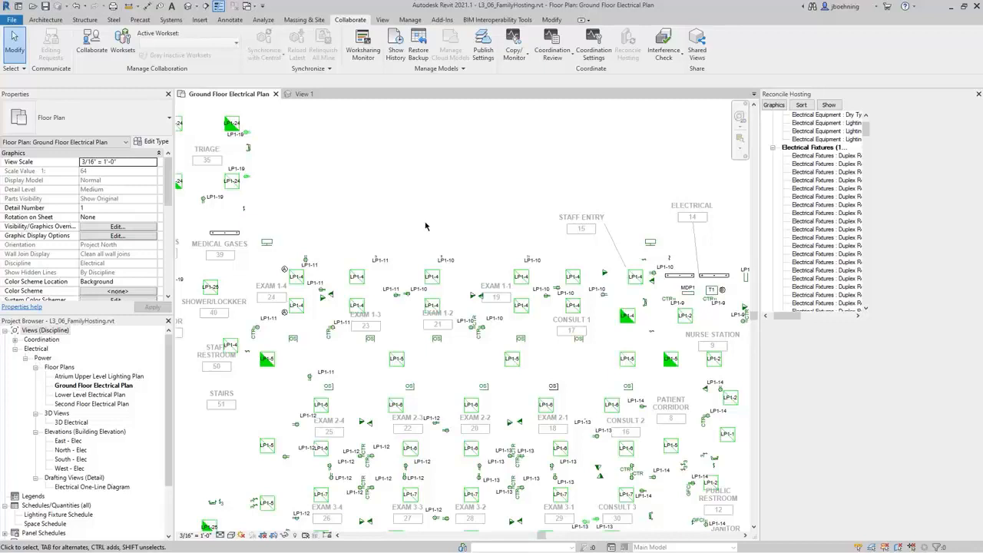
scroll(320, 265, "up", 3)
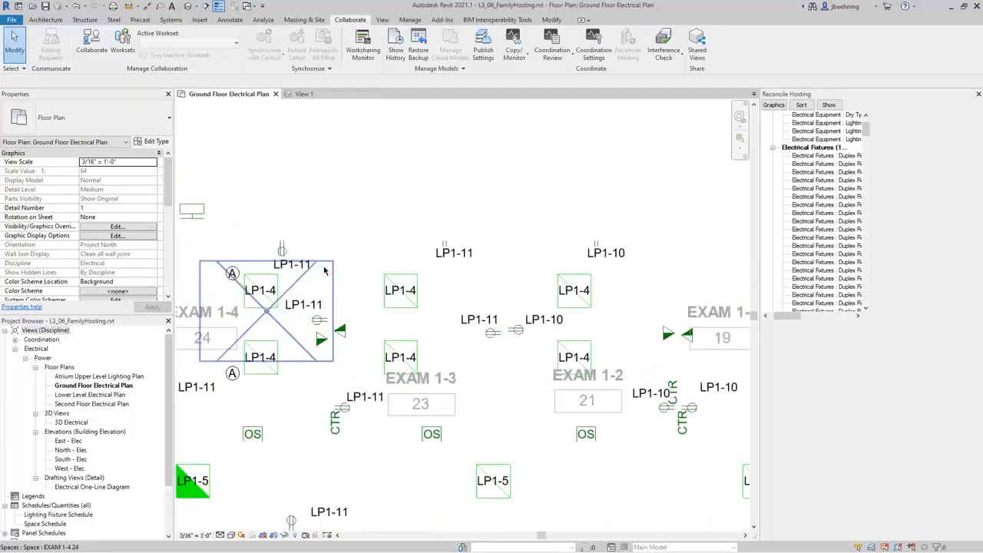
left_click(285, 254)
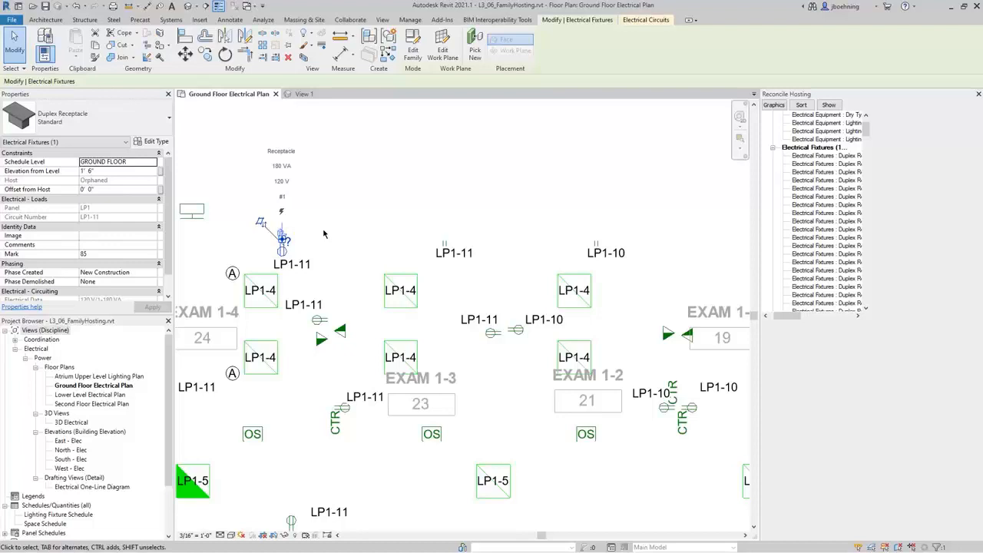
left_click(348, 228)
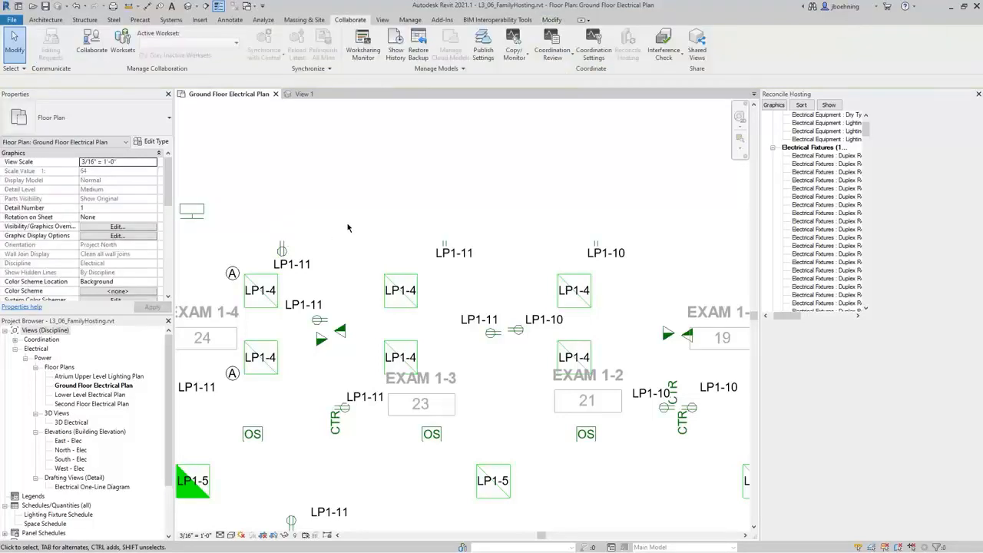
scroll(347, 228, "down", 1)
scroll(347, 228, "down", 1)
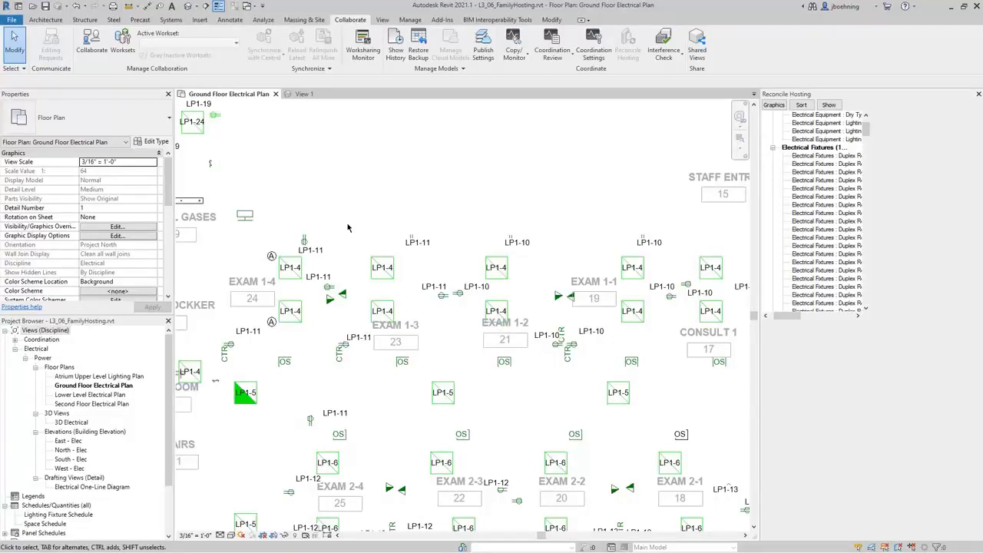
scroll(347, 227, "down", 5)
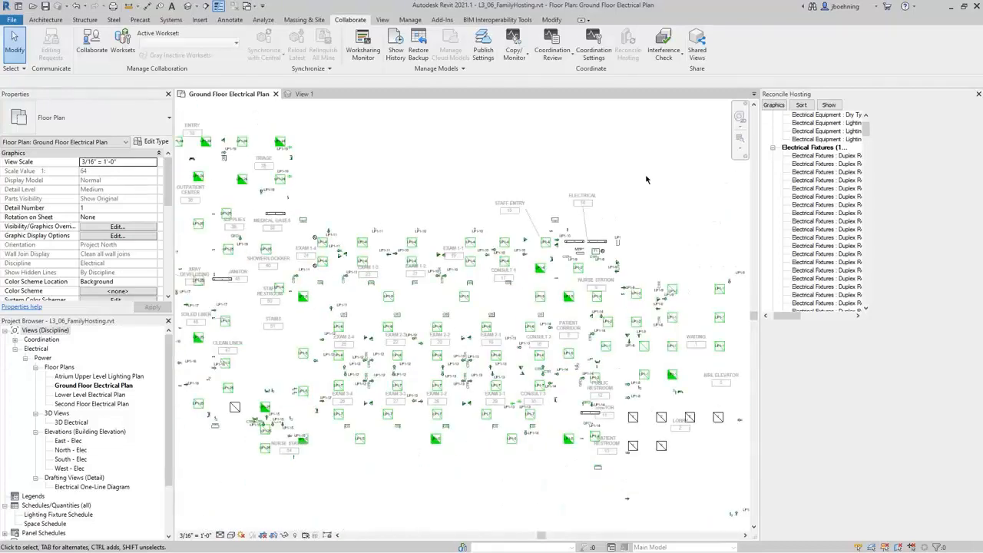
middle_click_drag(648, 179, 607, 194)
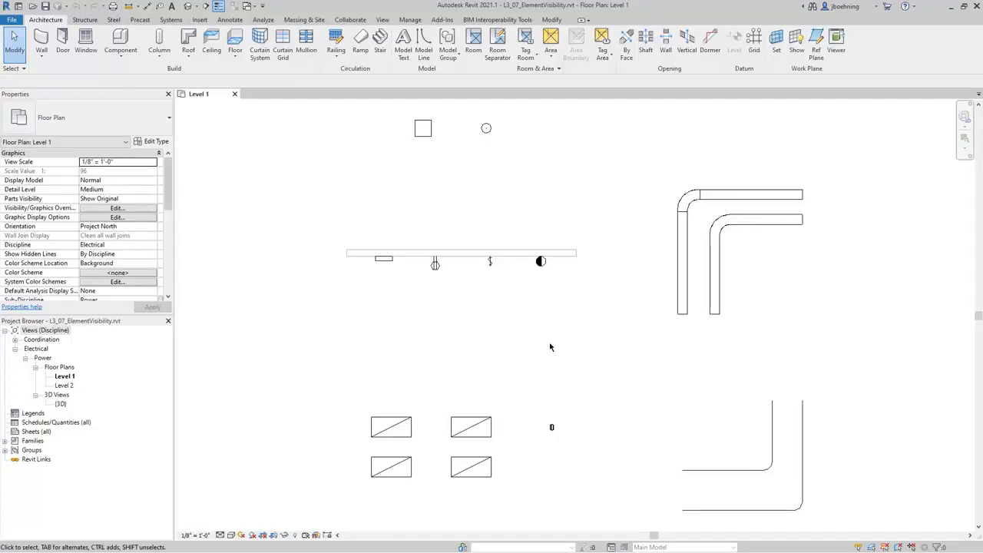
Compare the Level 1 plan's element graphics at the Fine and Coarse detail levels
left_click(221, 535)
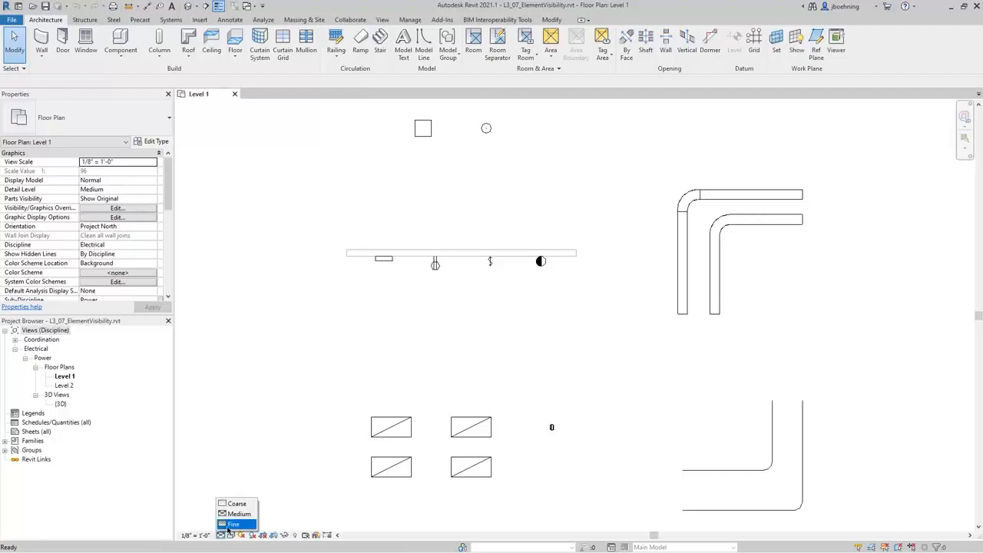
left_click(233, 524)
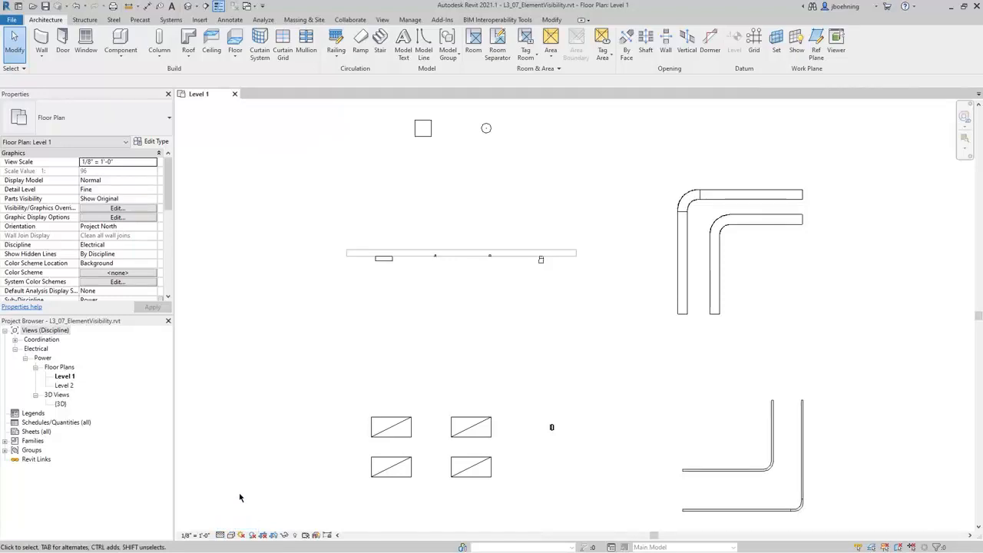
left_click(222, 535)
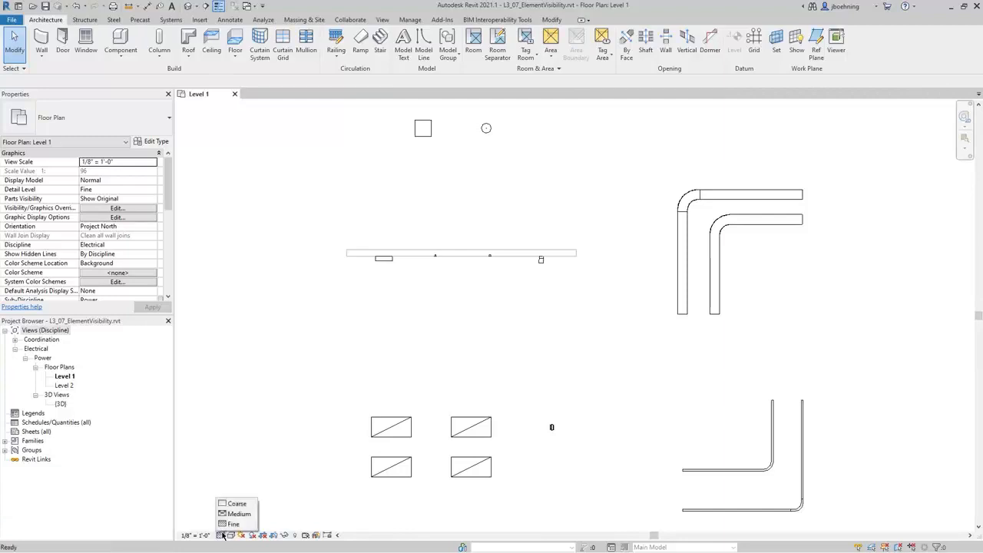
left_click(235, 503)
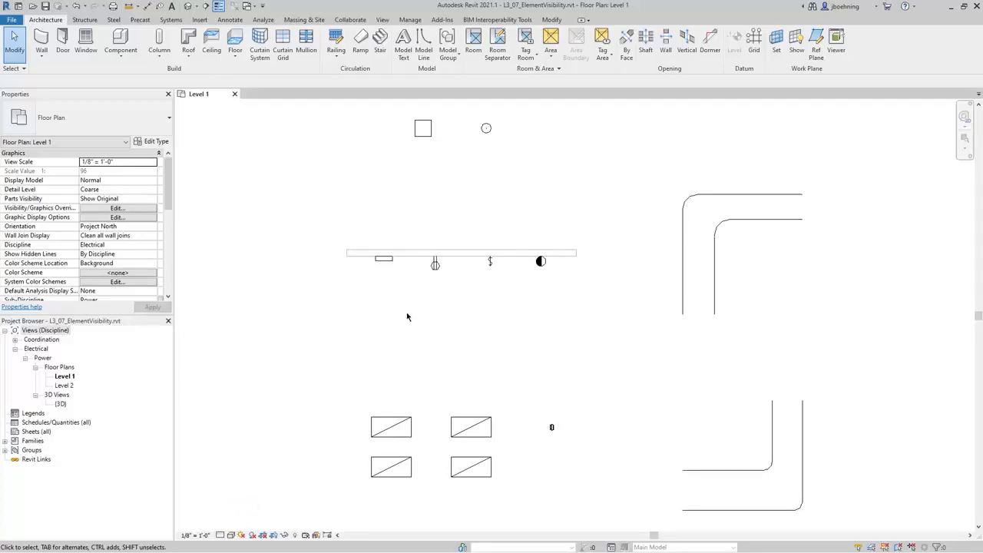
Compare the wall-mounted device symbols at Medium and Fine detail levels, finishing with the plan set to Medium
scroll(420, 265, "up", 5)
scroll(421, 265, "up", 1)
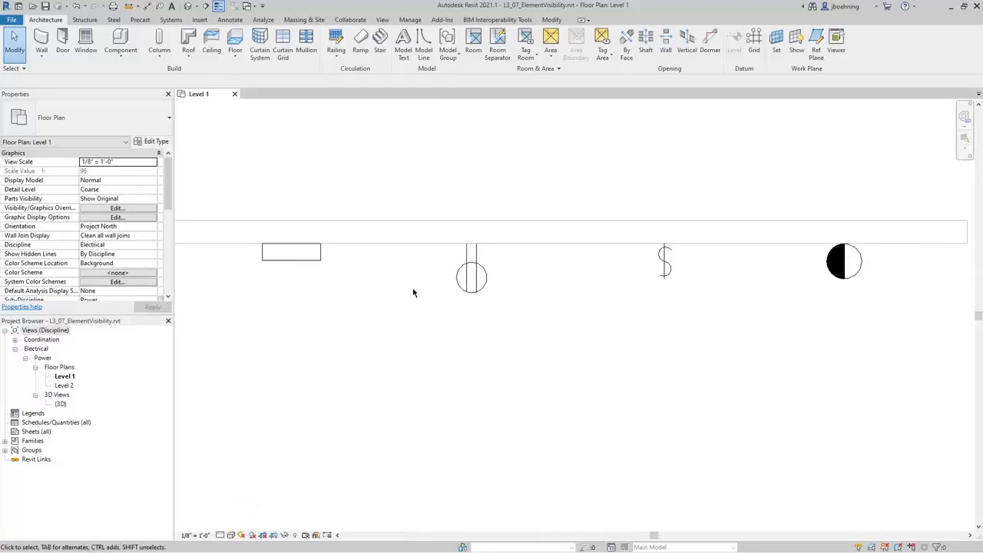
left_click(220, 535)
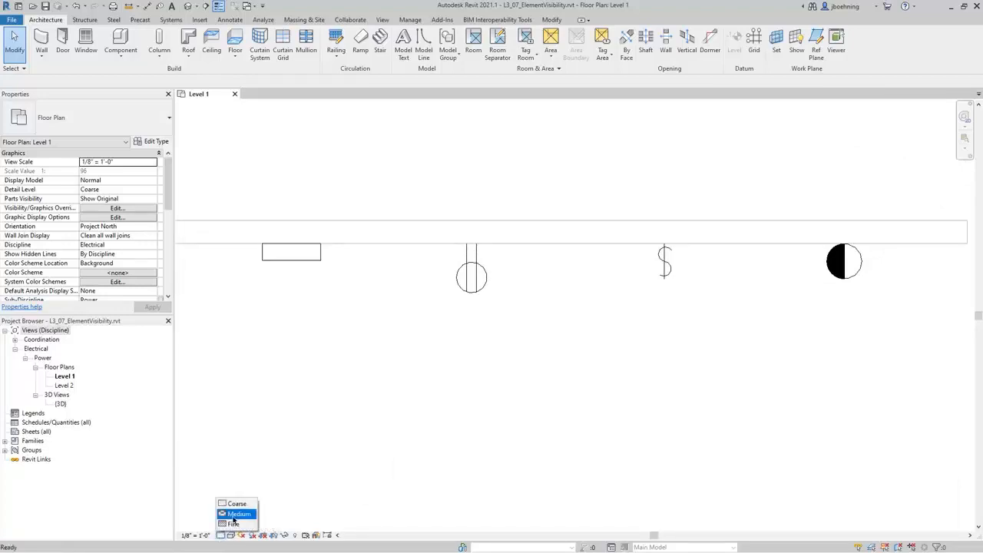
left_click(234, 514)
left_click(220, 535)
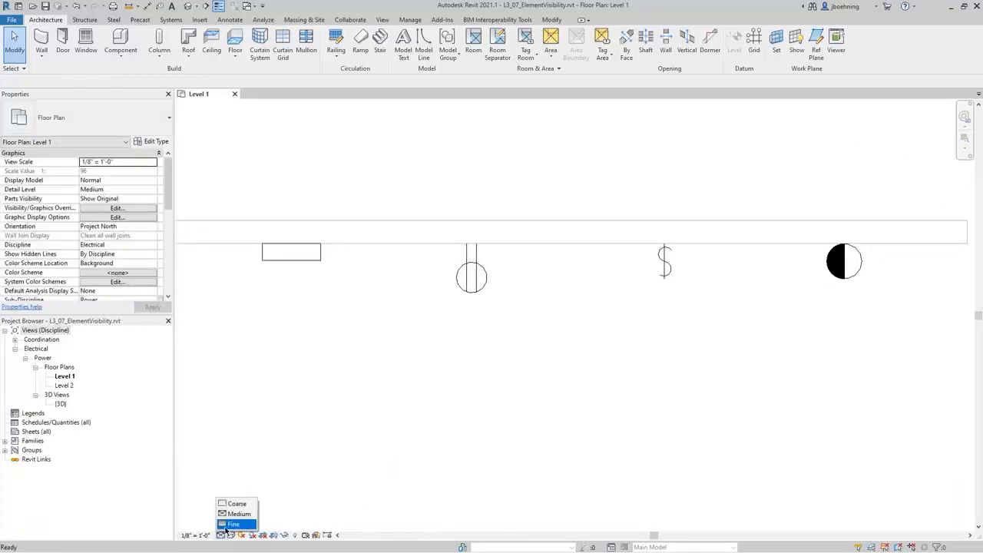
left_click(234, 525)
scroll(470, 240, "up", 3)
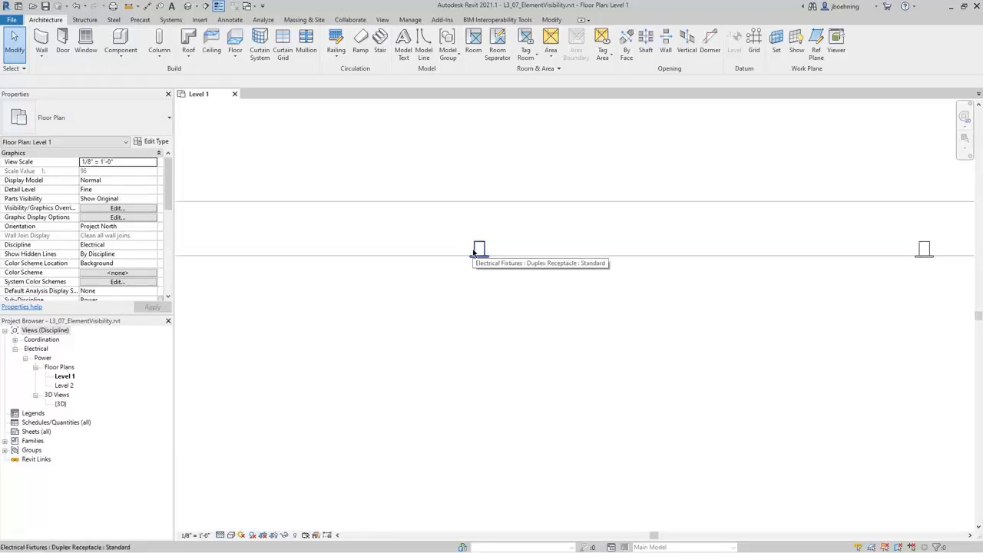
left_click(221, 535)
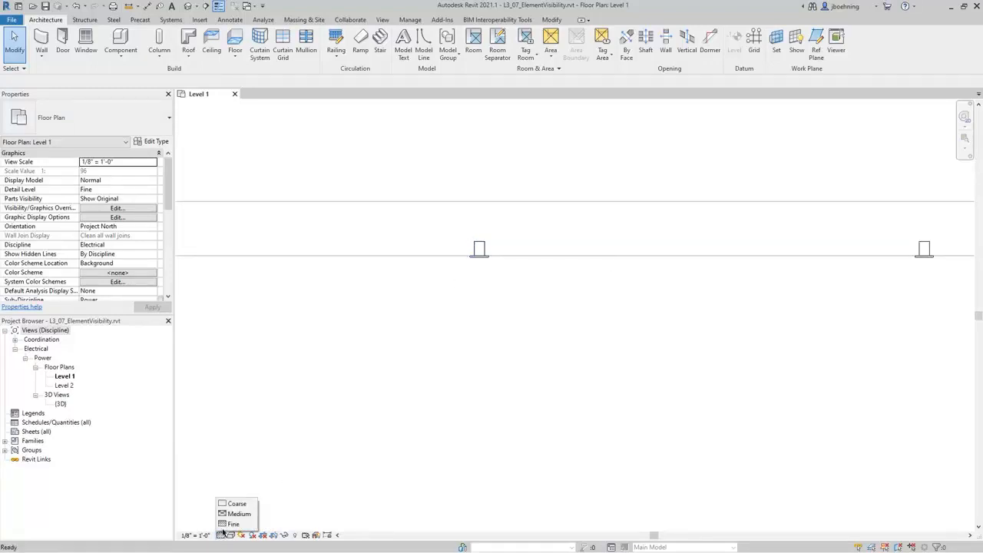
left_click(238, 513)
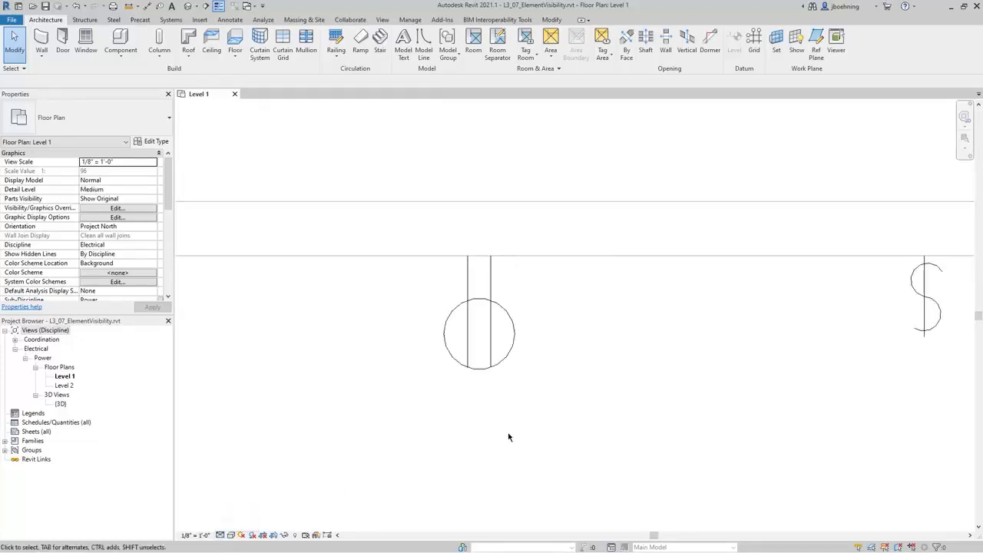
Open the wall-hosted Duplex Receptacle family for editing and examine its 3D geometry
scroll(509, 437, "down", 2)
left_click(497, 406)
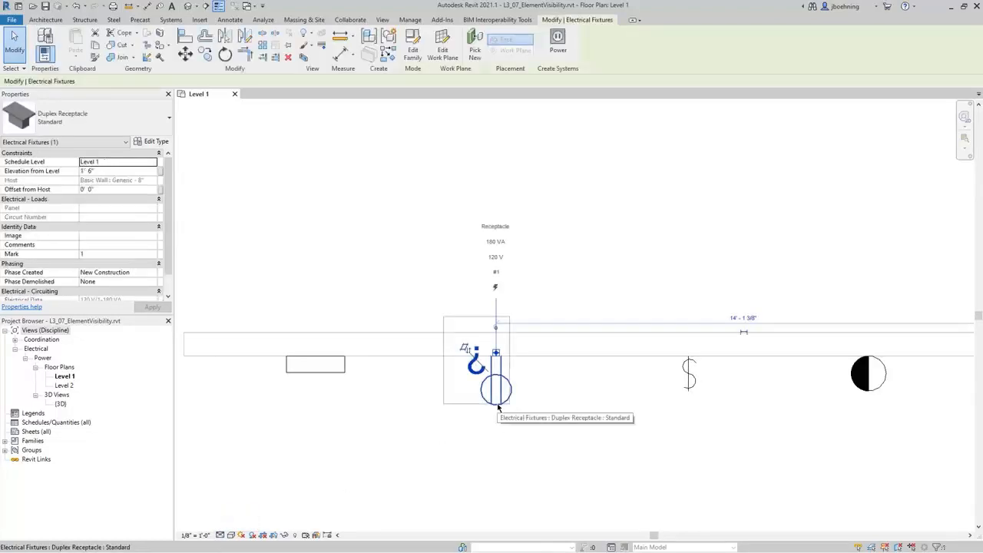
left_click(417, 62)
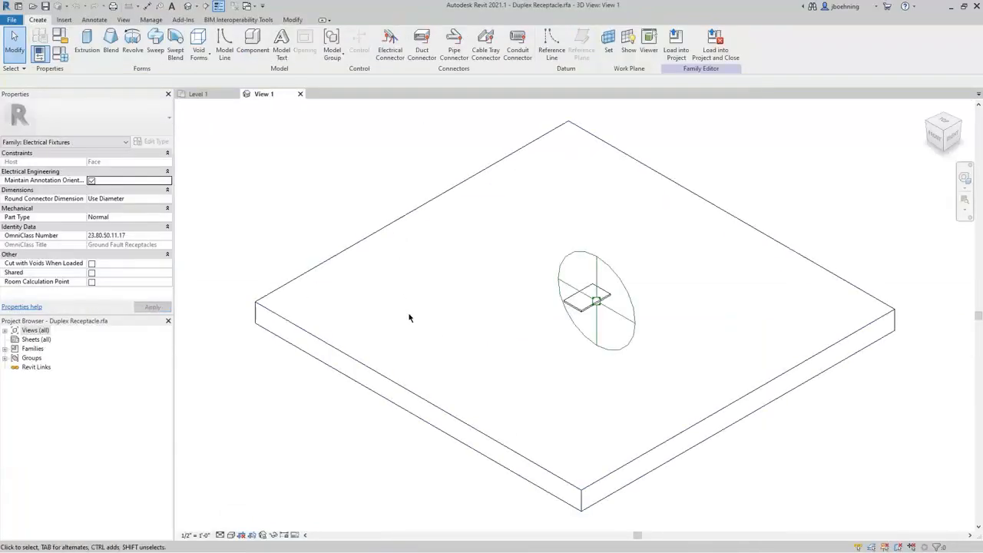
middle_click_drag(410, 317, 581, 254, "shift")
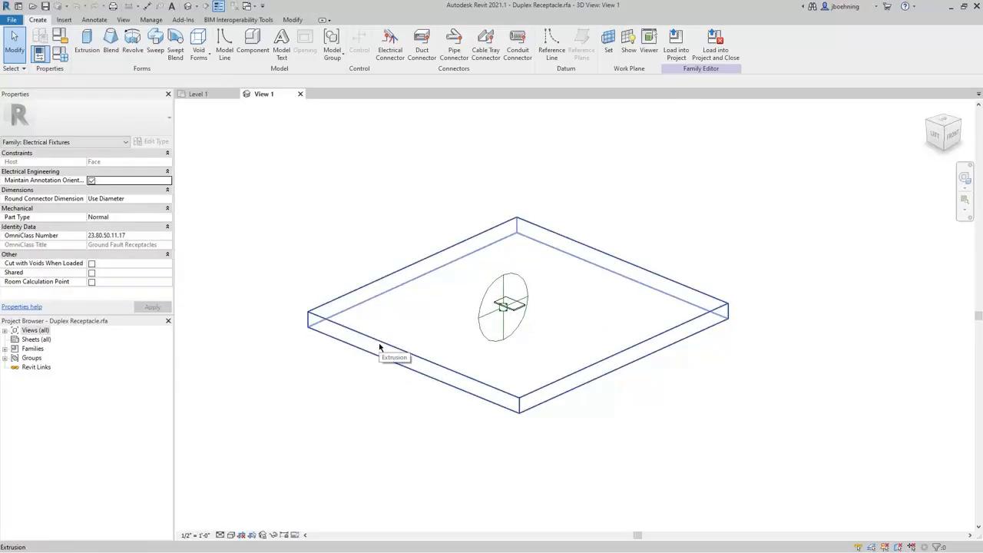
scroll(520, 321, "up", 3)
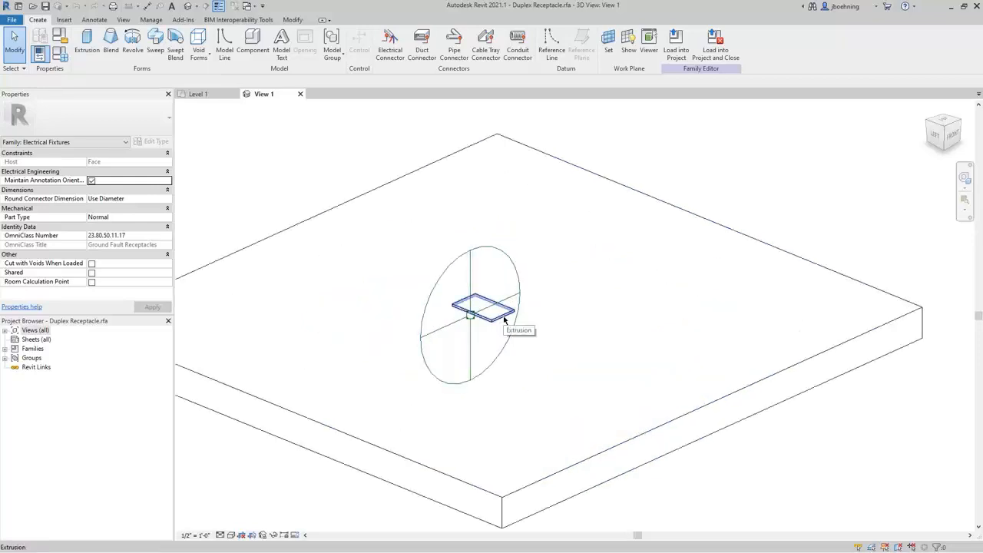
middle_click_drag(558, 327, 569, 357, "shift")
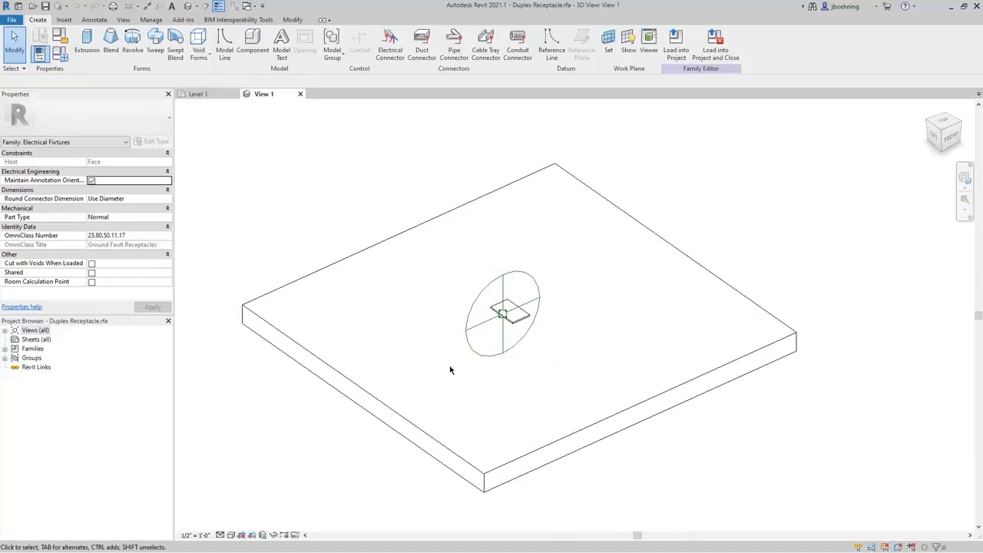
Open the family's Ref. Level floor plan and examine the receptacle symbol inside the faceplate and box outlines
left_click(5, 333)
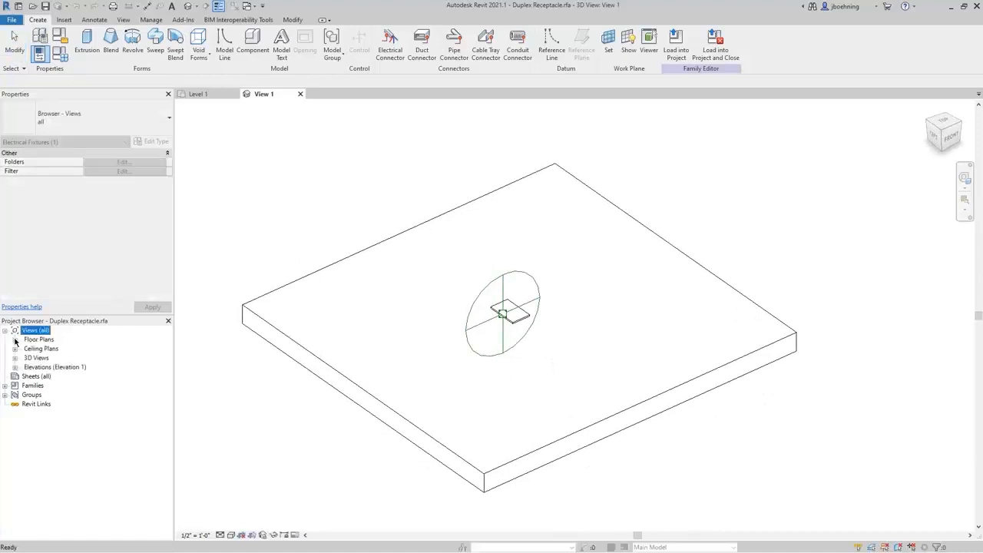
left_click(14, 339)
double_click(38, 351)
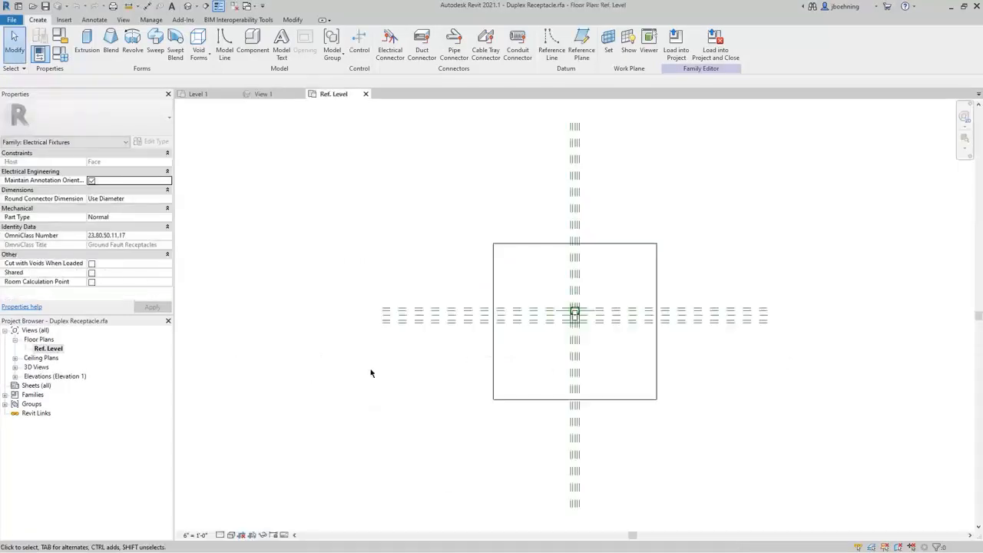
left_click(575, 314)
scroll(574, 314, "up", 5)
scroll(573, 319, "up", 2)
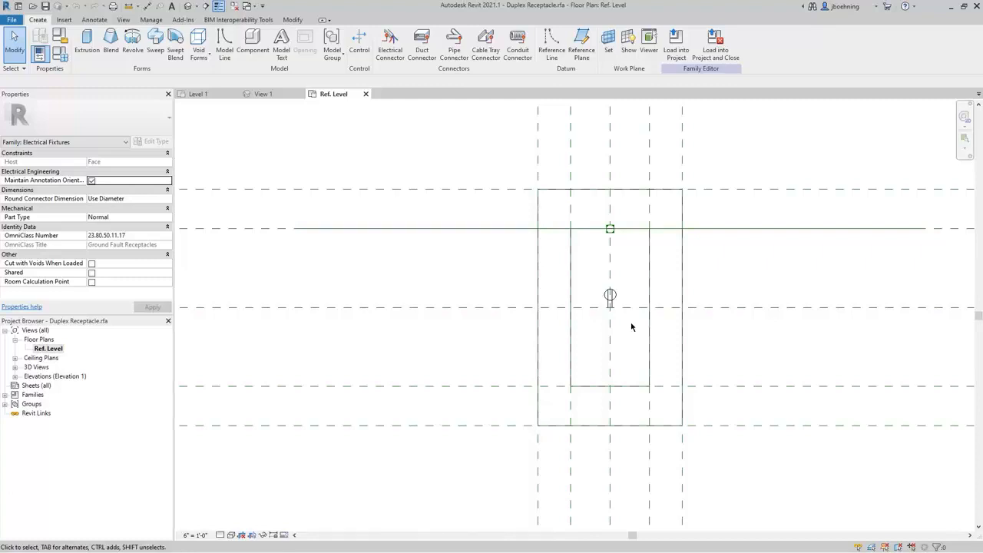
Review the view-specific and detail-level visibility settings of the outer faceplate extrusion in the Ref. Level plan
scroll(631, 327, "down", 5)
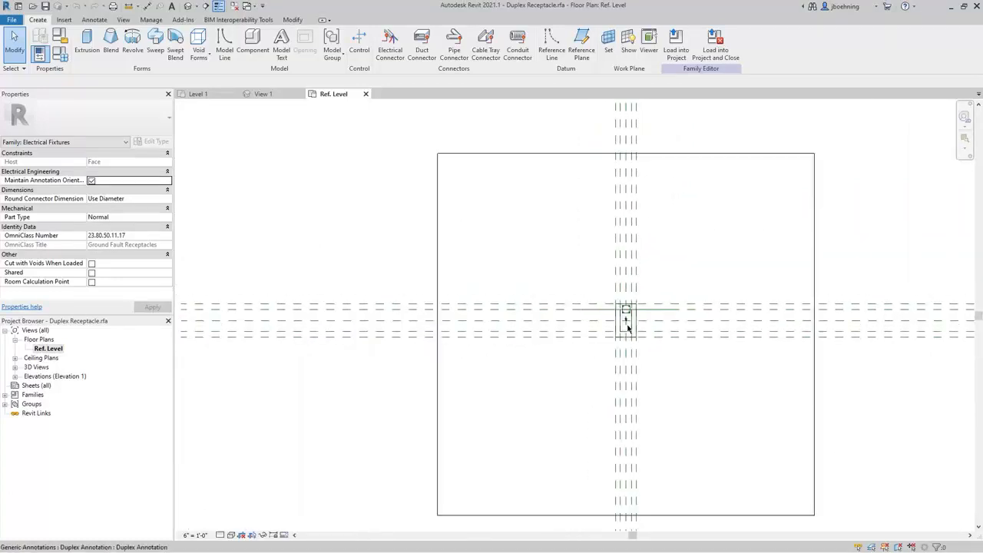
middle_click_drag(684, 358, 630, 353)
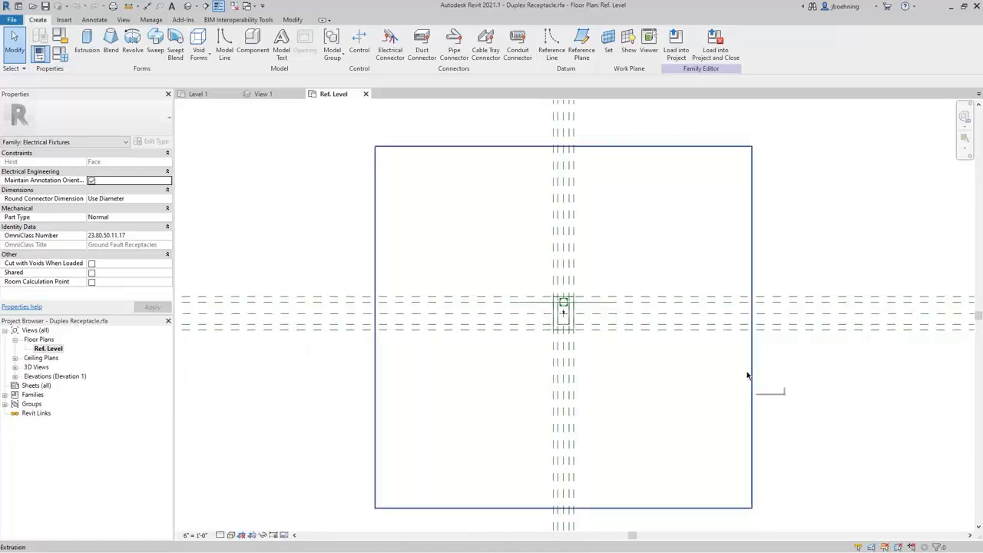
scroll(563, 315, "up", 5)
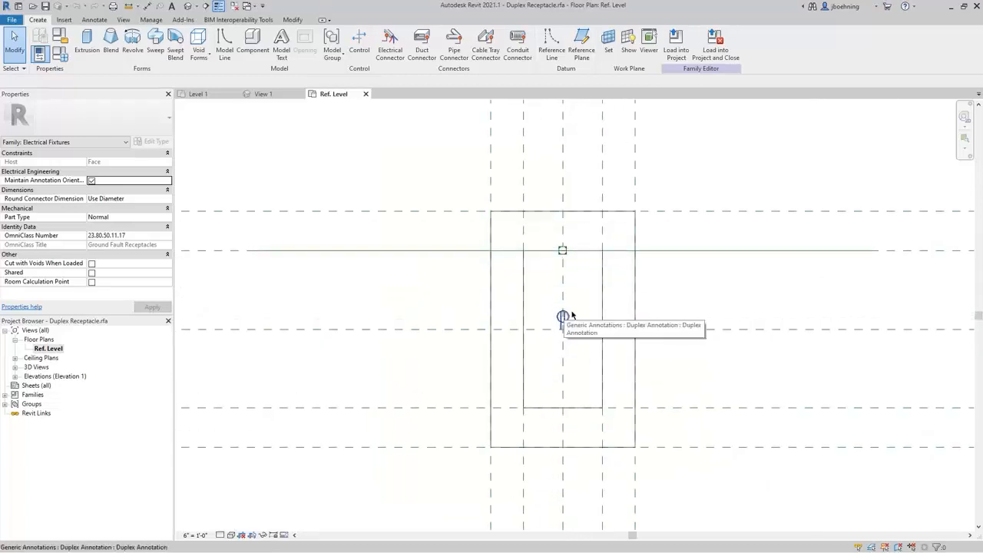
left_click(635, 307)
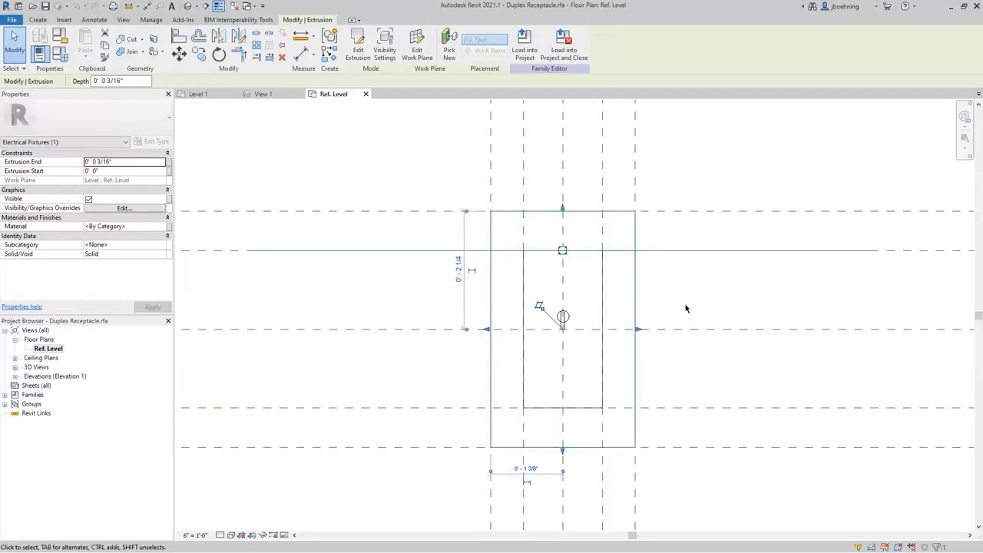
left_click(385, 54)
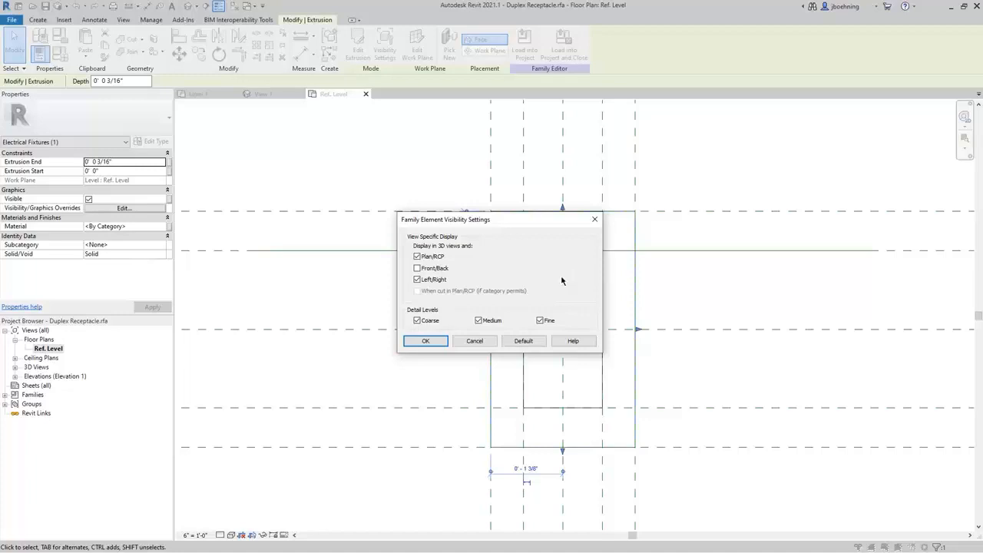
left_click(433, 342)
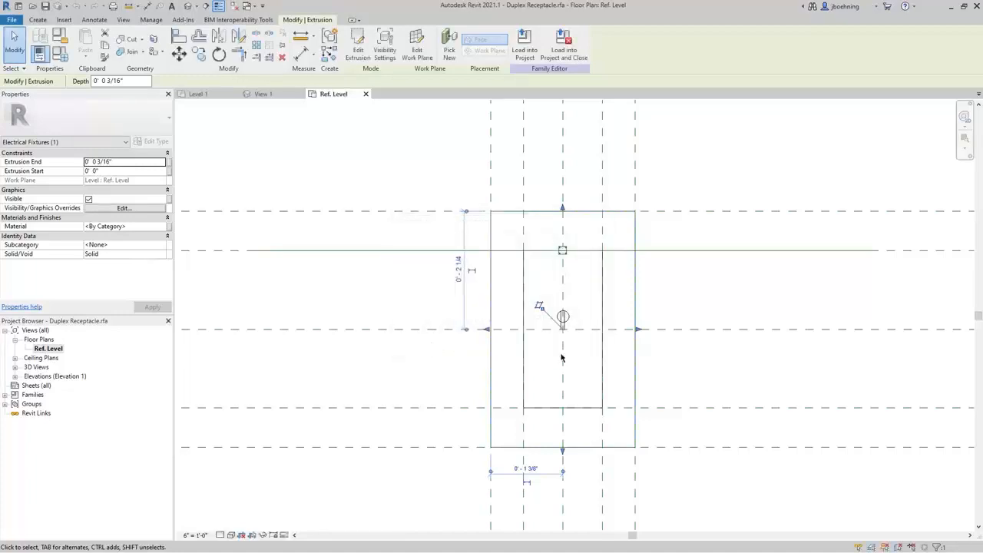
Review the detail-level visibility settings of the Duplex Annotation symbol, leaving them as they are
scroll(565, 354, "up", 3)
left_click(571, 296)
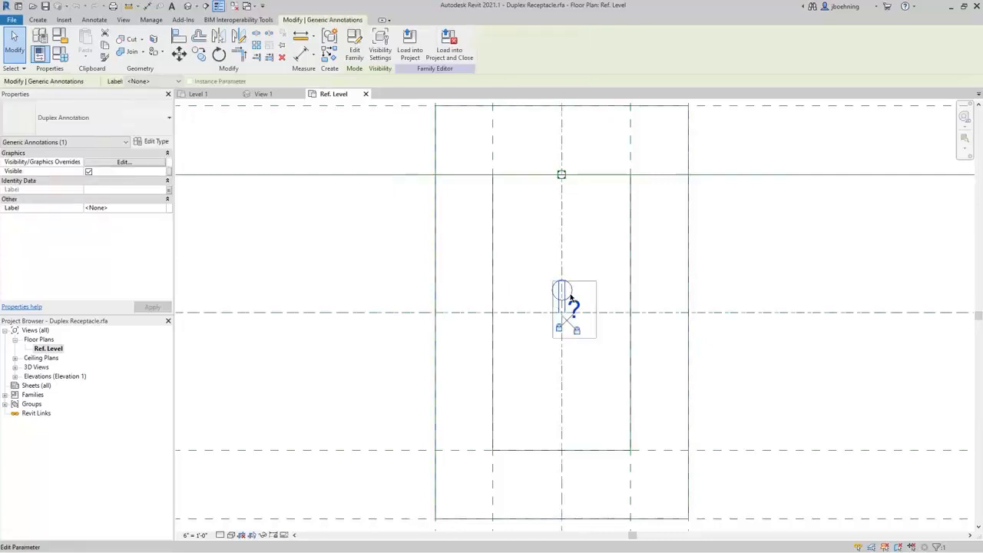
left_click(380, 47)
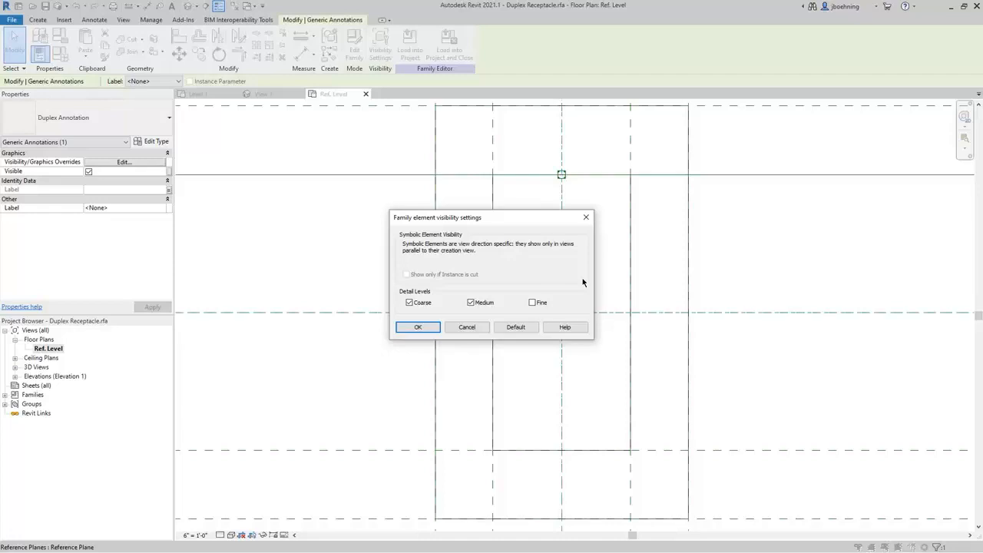
left_click(430, 328)
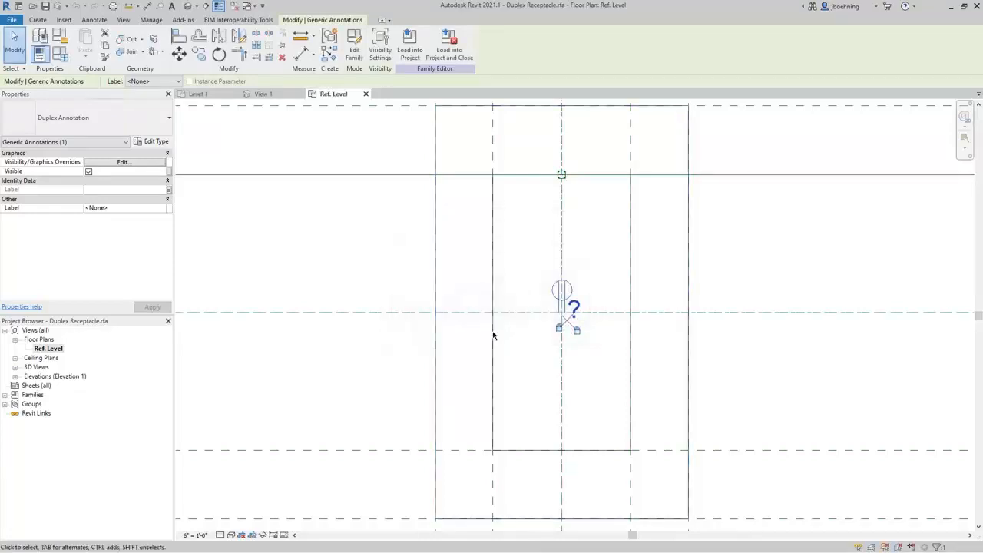
scroll(599, 337, "down", 3)
left_click(650, 354)
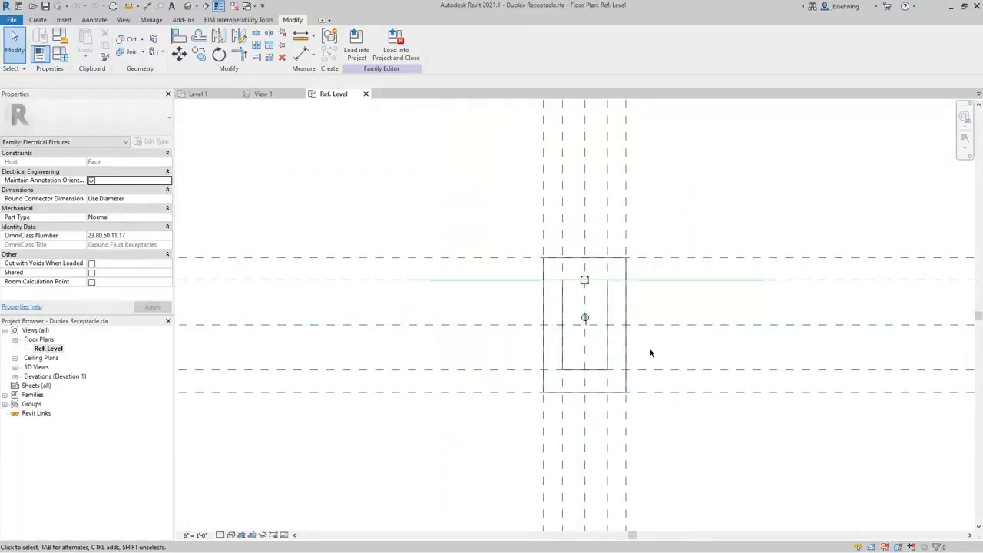
Examine the extrusions in the family's Ref. Level plan, and compare them with the device symbols in the project's Level 1 plan
scroll(646, 352, "up", 2)
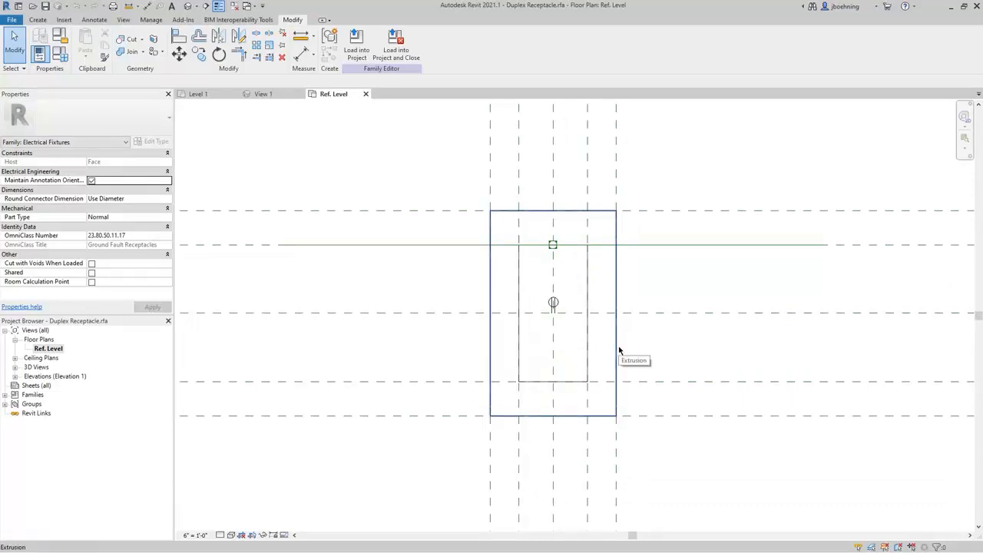
scroll(654, 345, "down", 4)
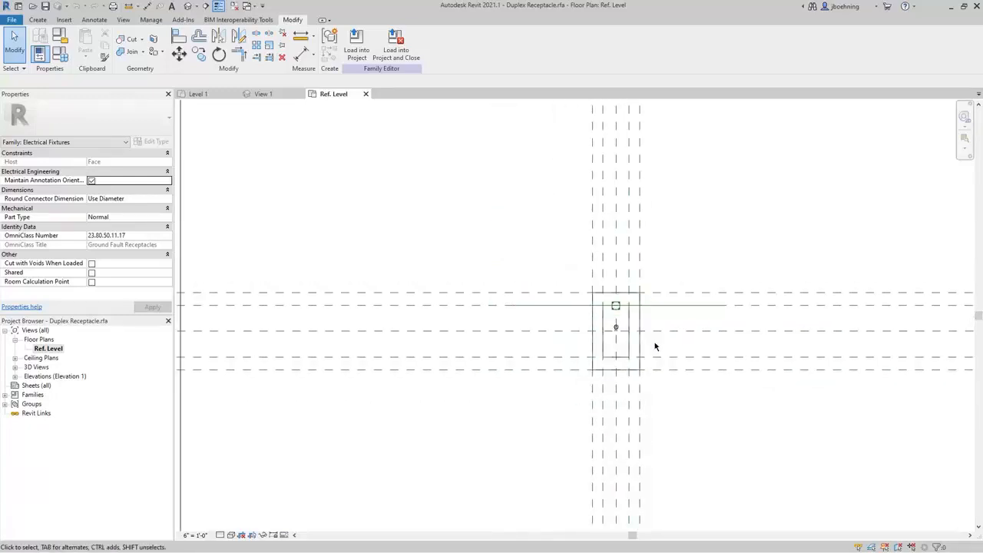
scroll(655, 346, "down", 5)
middle_click_drag(700, 389, 643, 356)
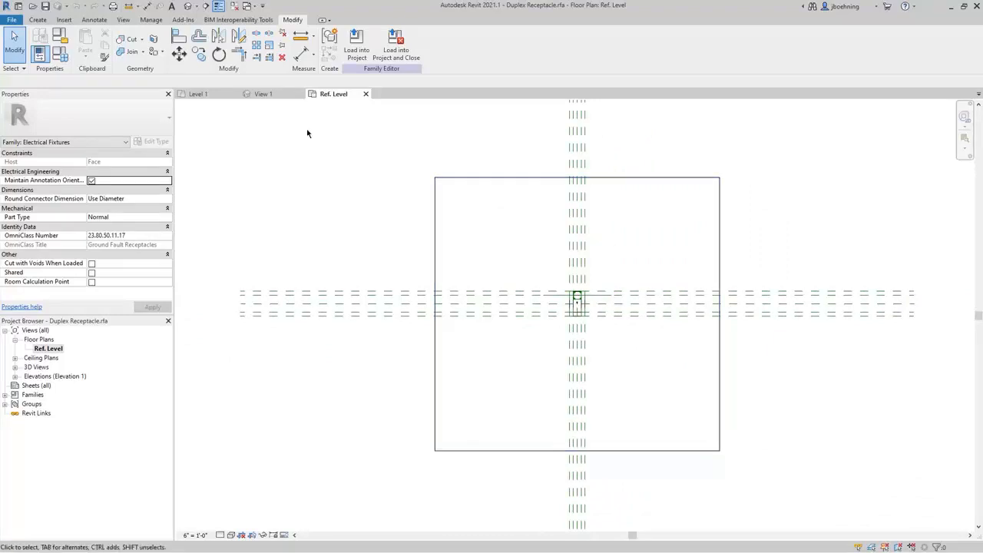
left_click(203, 95)
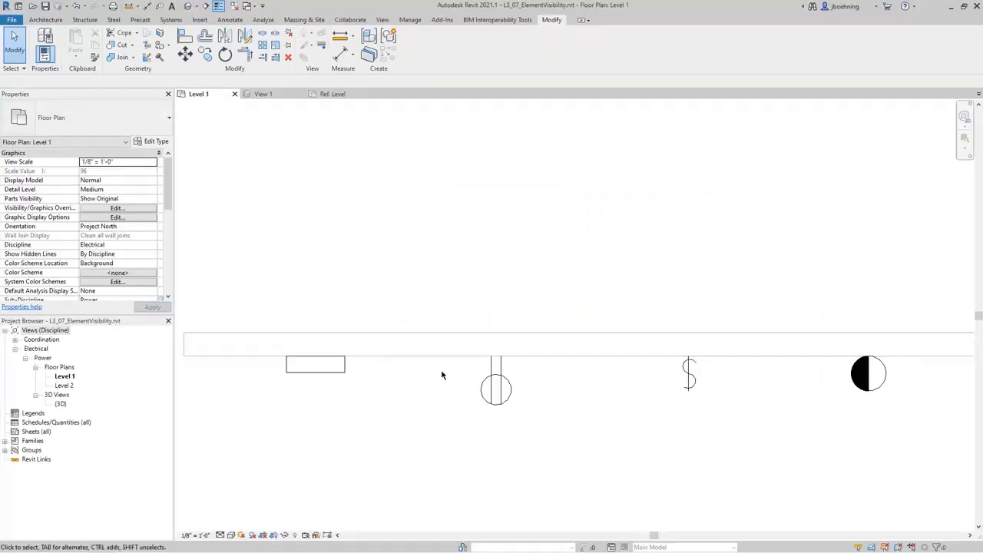
scroll(443, 374, "down", 3)
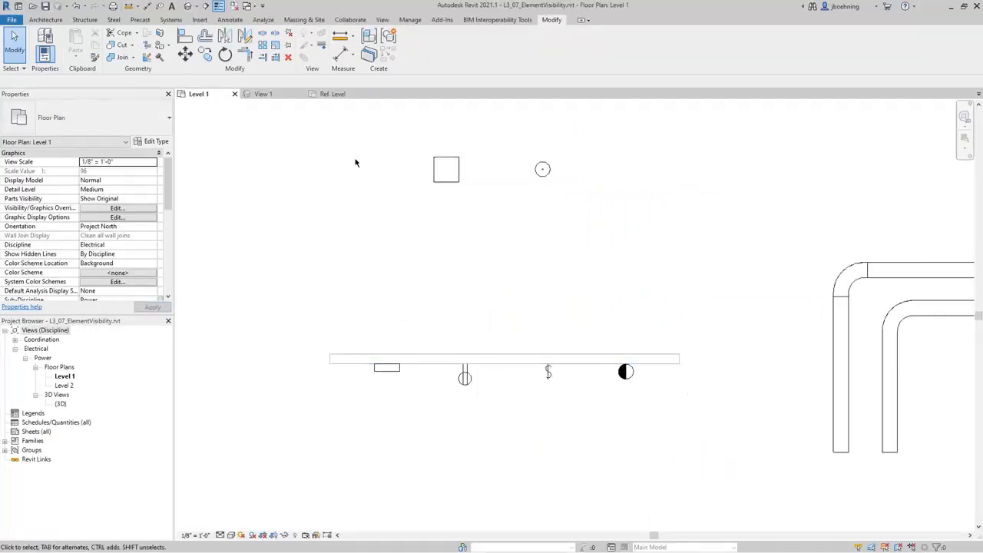
Return to the family's Ref. Level plan and recheck the faceplate extrusion's Plan/RCP, Front/Back and Left/Right display options
left_click(334, 96)
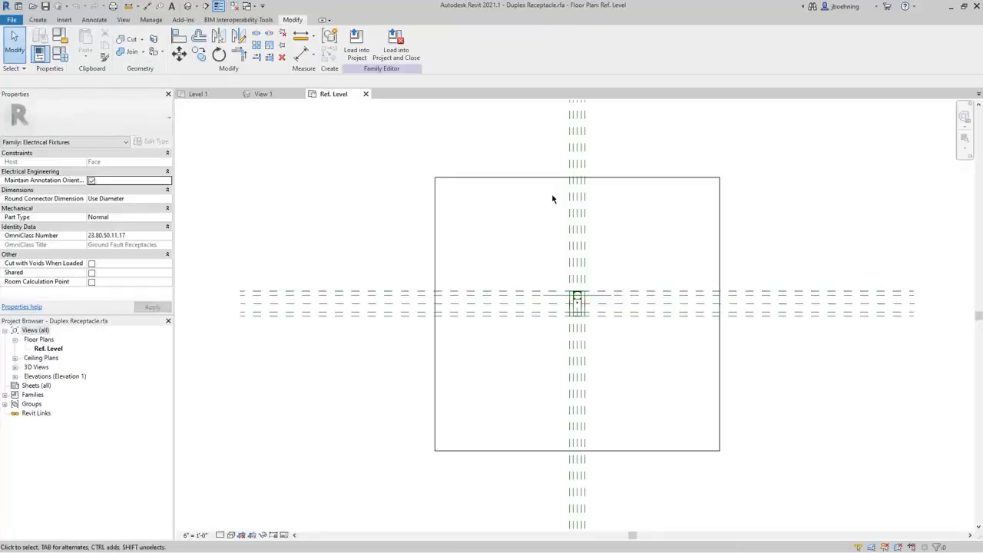
scroll(581, 314, "up", 2)
scroll(582, 313, "up", 3)
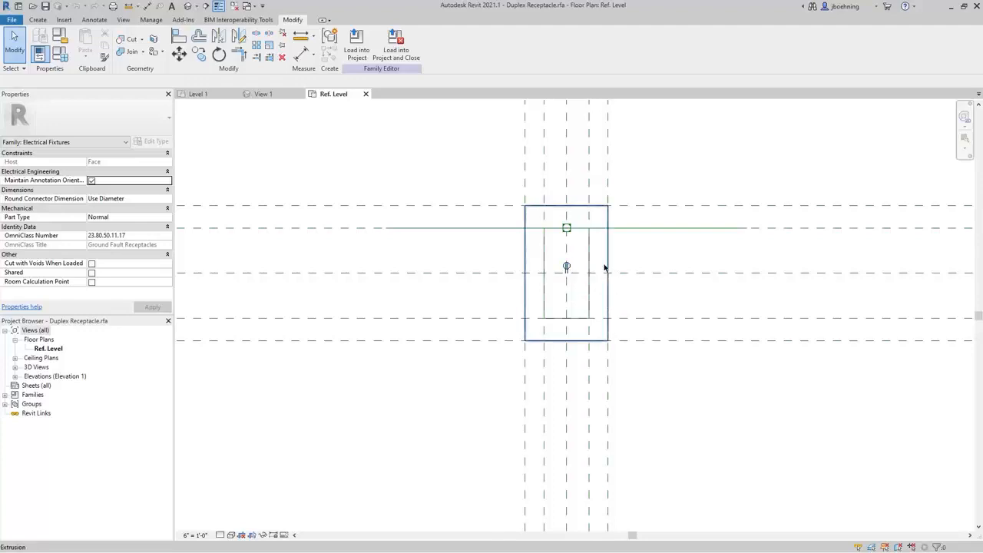
left_click(605, 267)
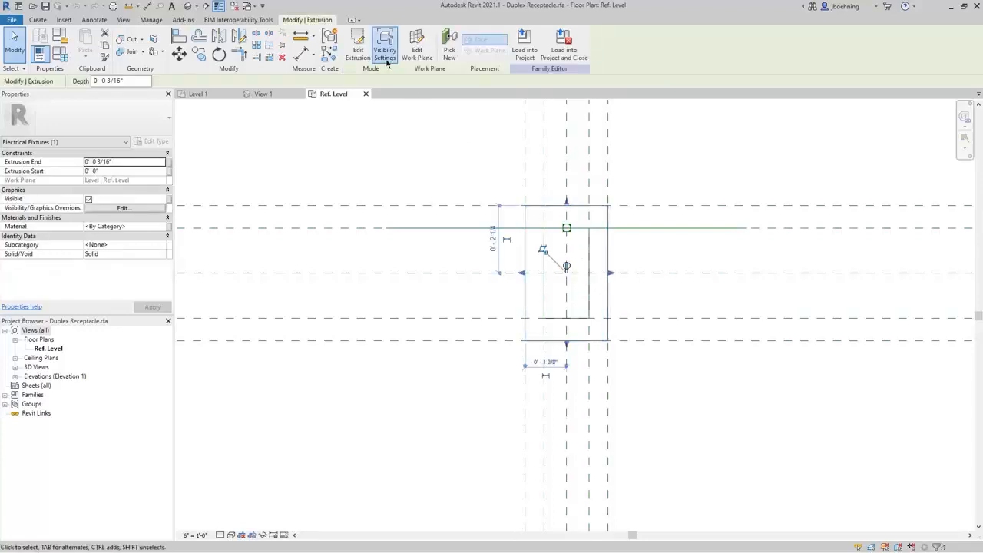
left_click(385, 51)
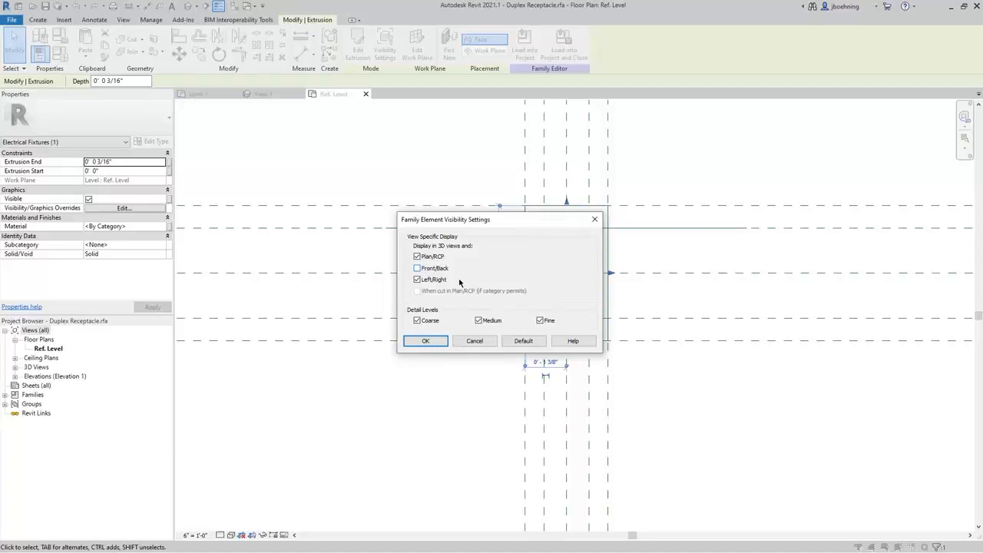
left_click(442, 341)
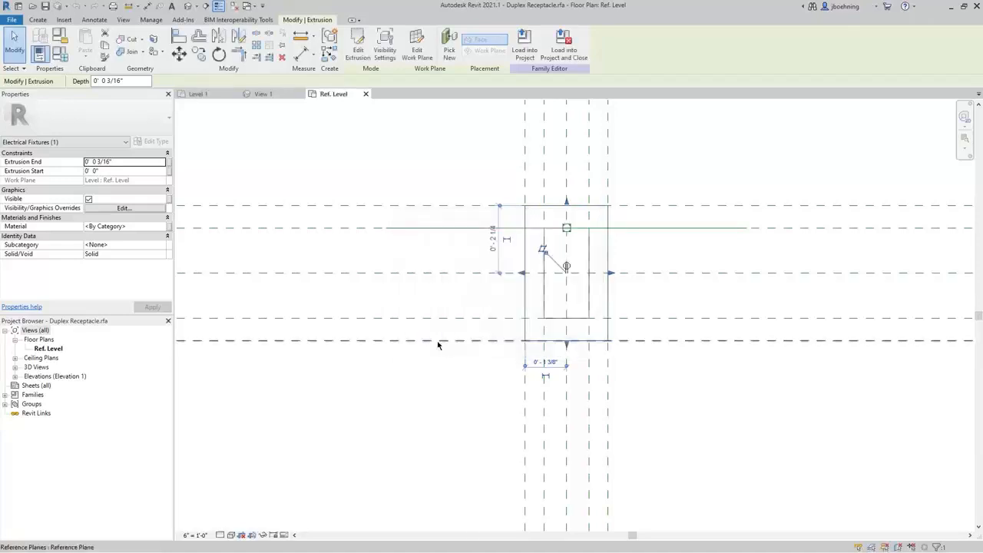
left_click(450, 389)
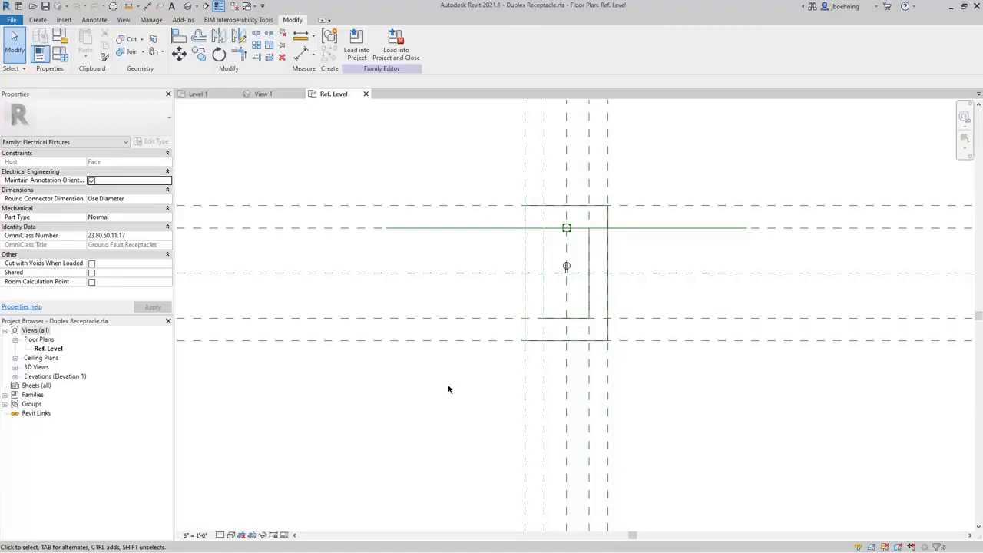
Open the receptacle family's Front elevation and examine the linework around the connector
scroll(489, 374, "down", 2)
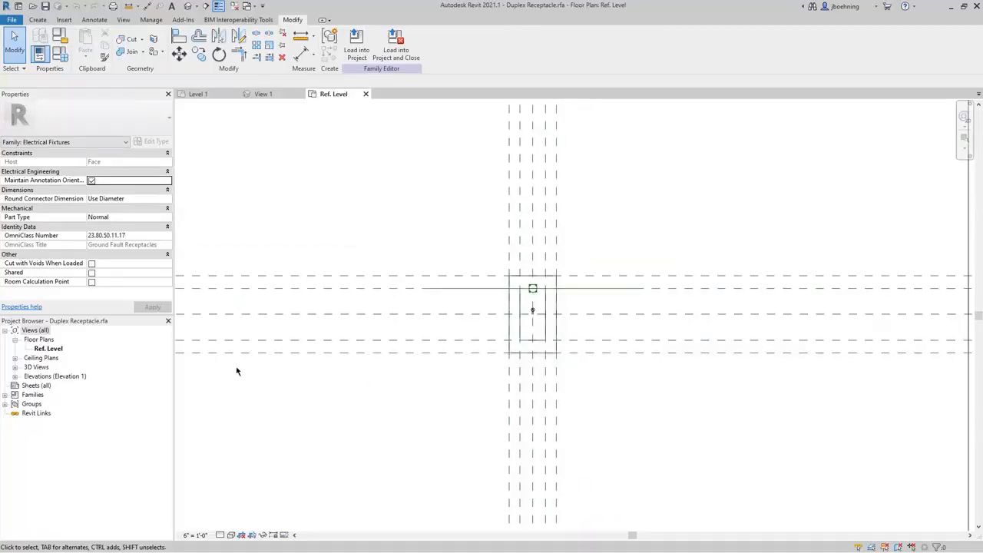
left_click(15, 376)
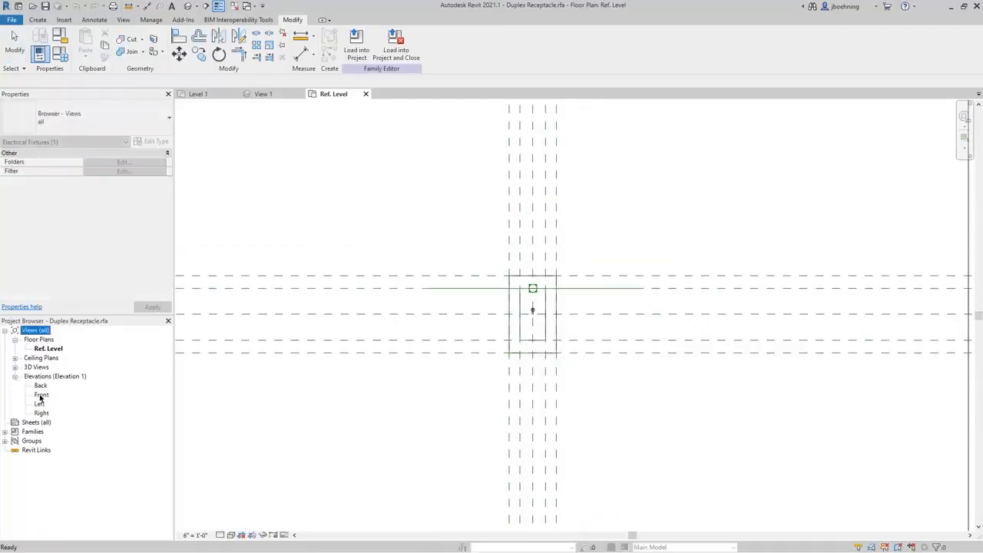
double_click(40, 396)
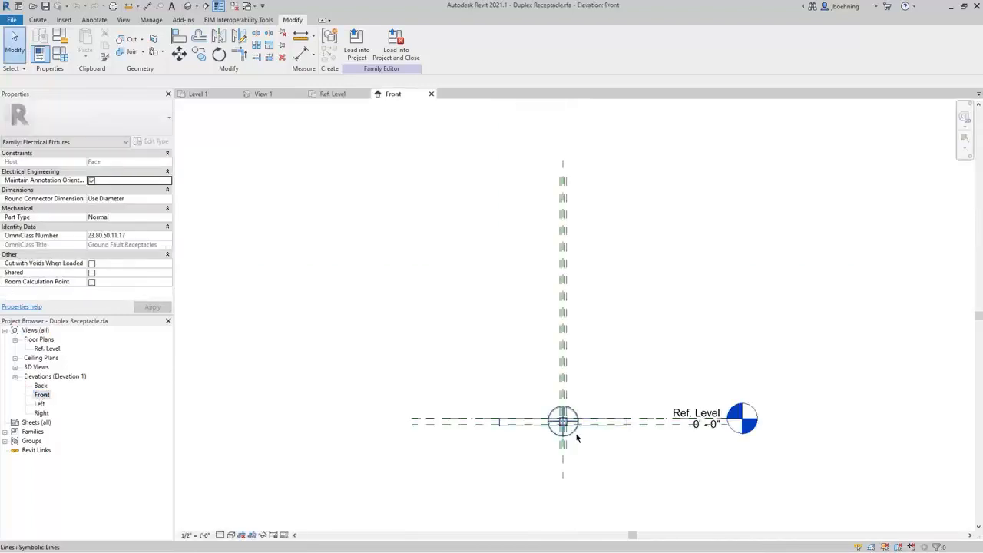
scroll(577, 438, "up", 5)
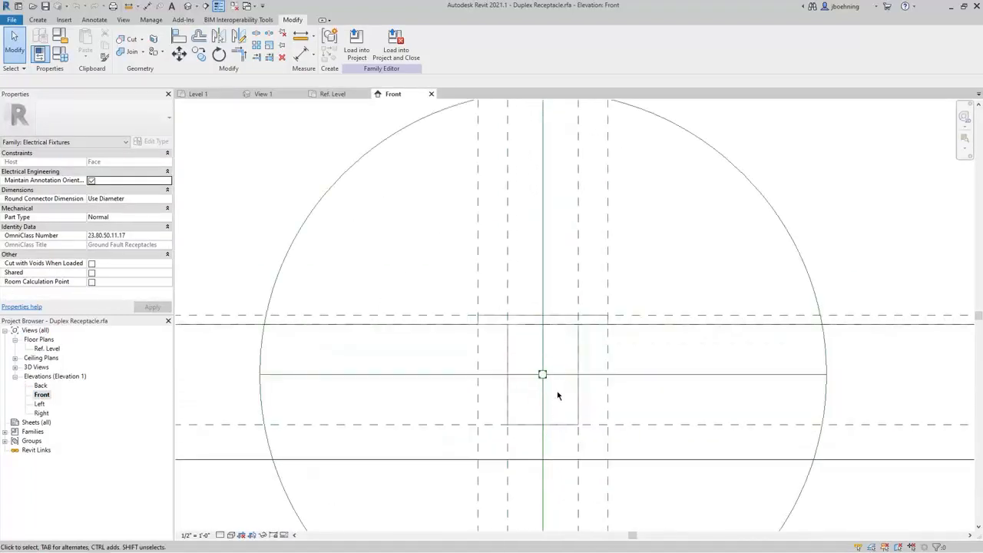
scroll(558, 395, "up", 2)
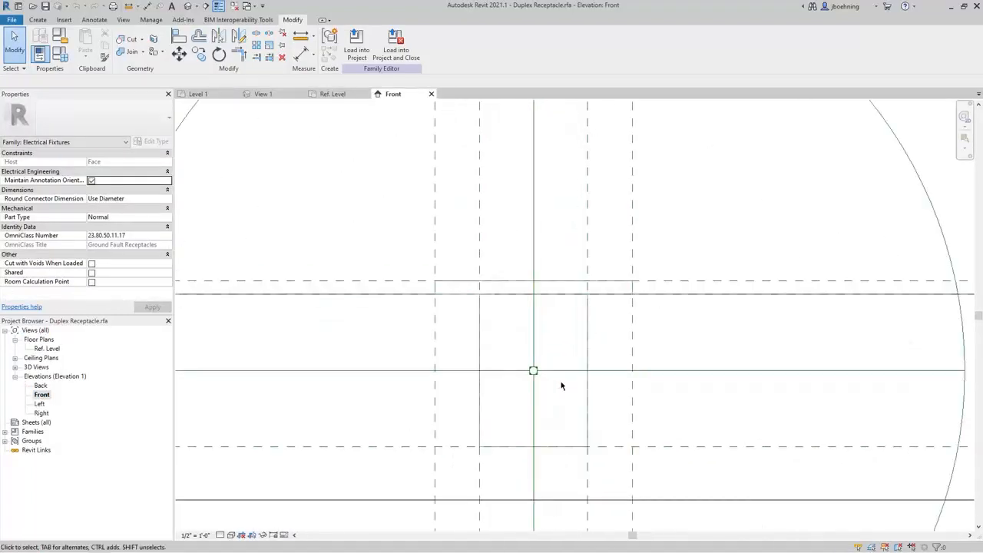
Check which detail levels display the vertical symbolic line of the box outline in the Front elevation
left_click(588, 346)
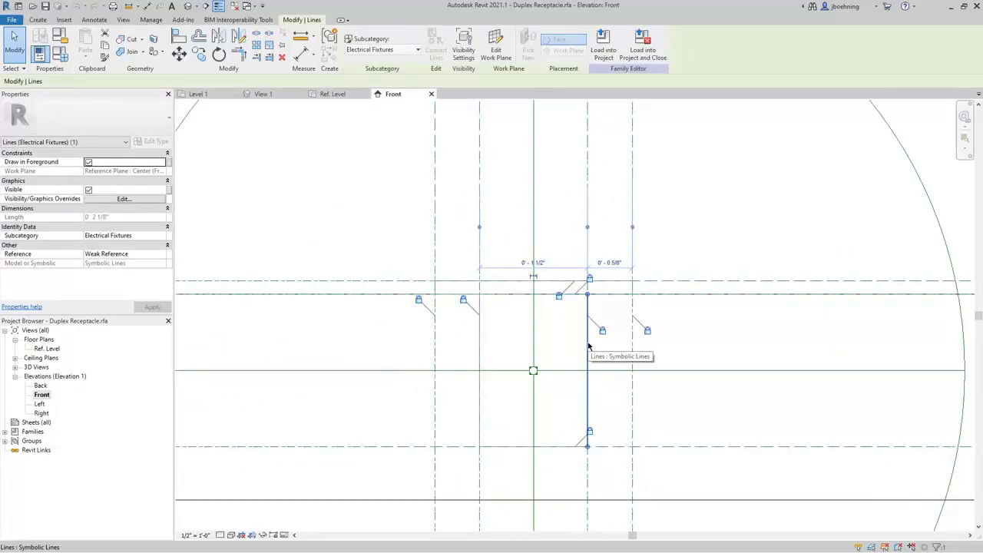
left_click(463, 47)
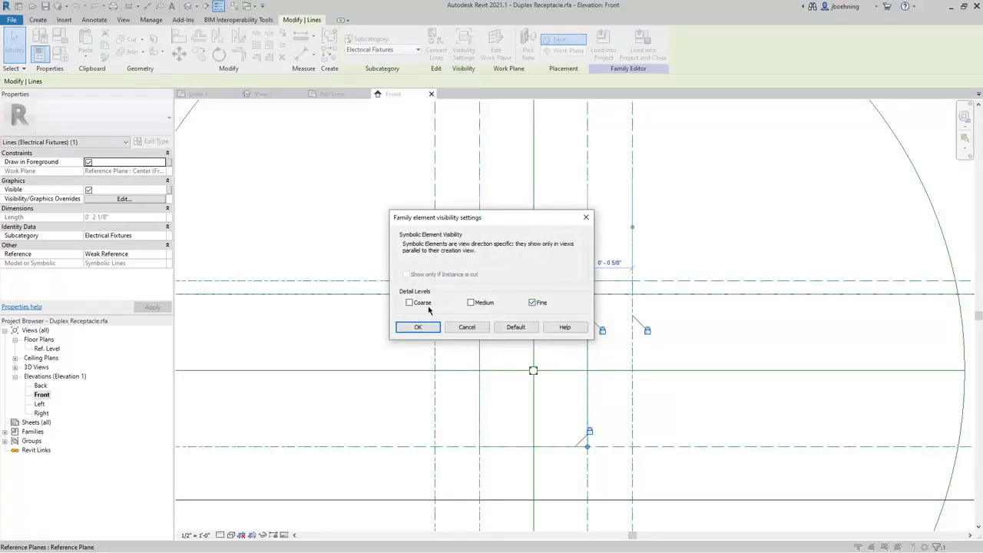
left_click(418, 329)
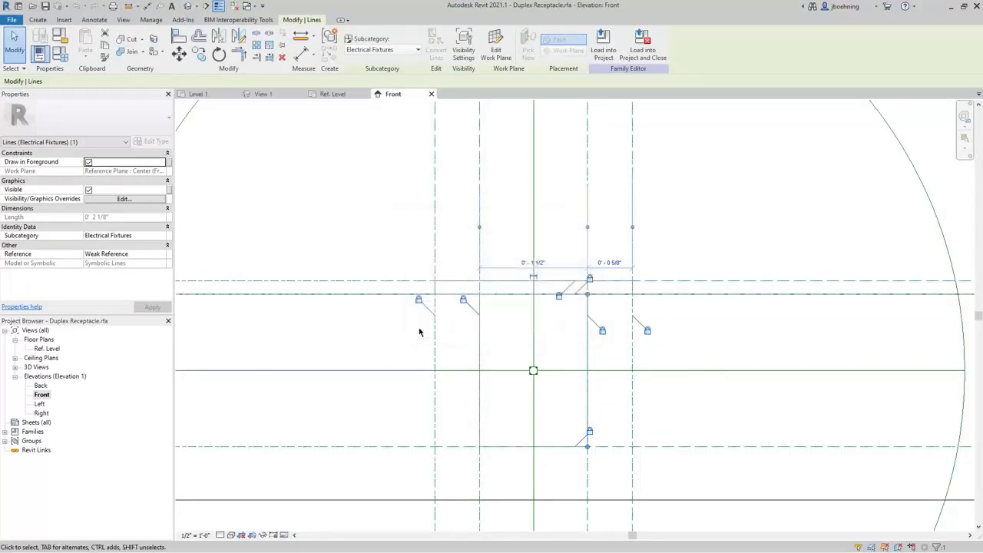
scroll(405, 338, "down", 3)
left_click(378, 292)
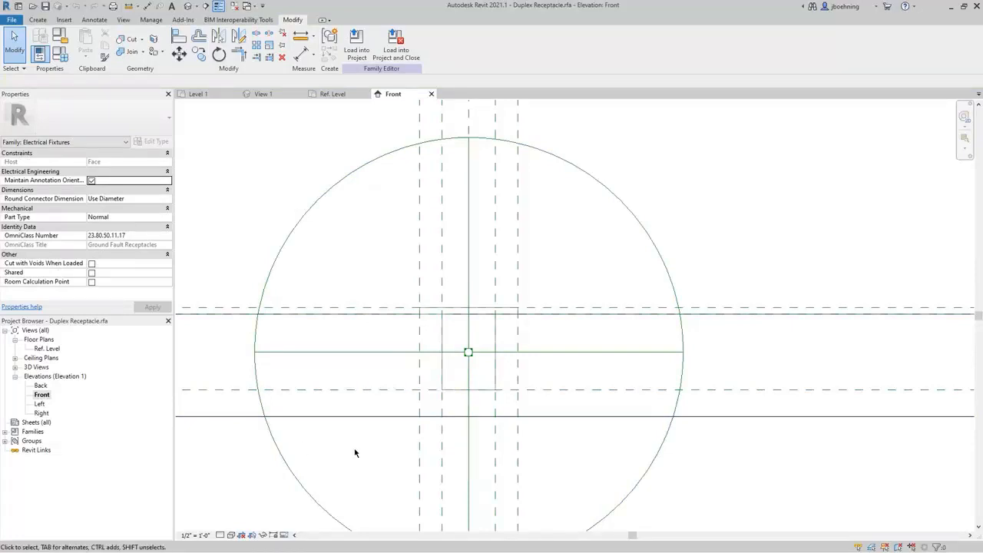
scroll(355, 453, "down", 4)
middle_click_drag(356, 453, 499, 368)
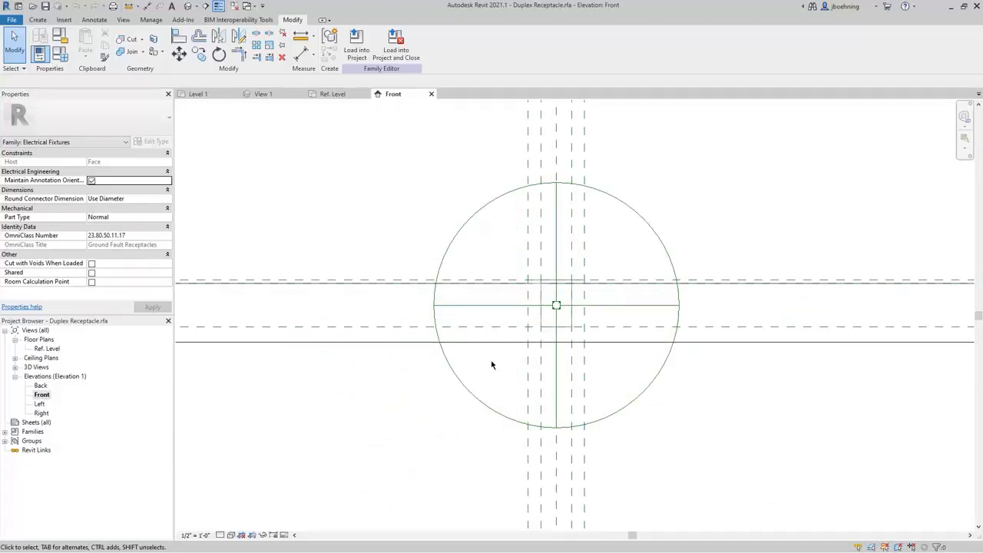
From the project's Level 1 plan, open the Dry Type Transformer family for editing and display its Ref. Level floor plan
left_click(204, 96)
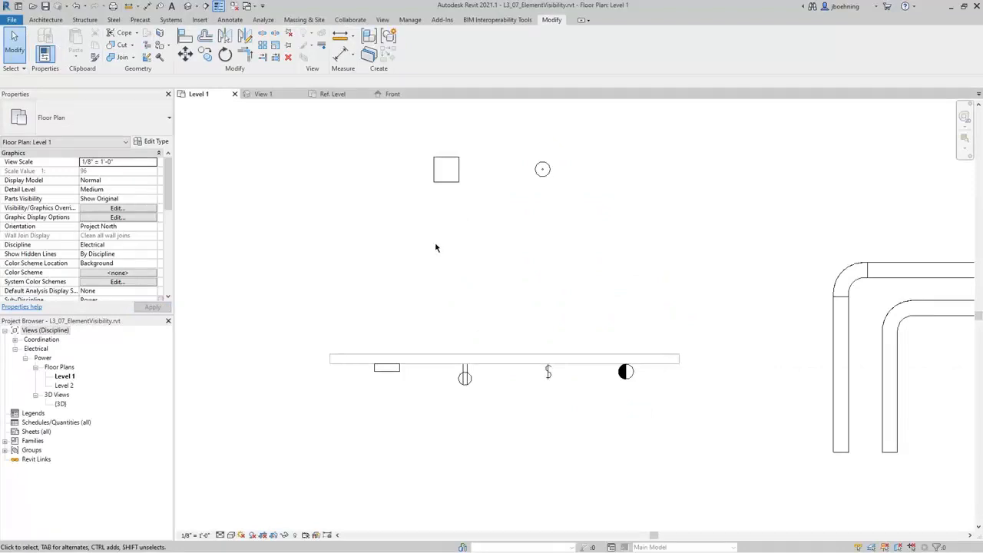
left_click(446, 180)
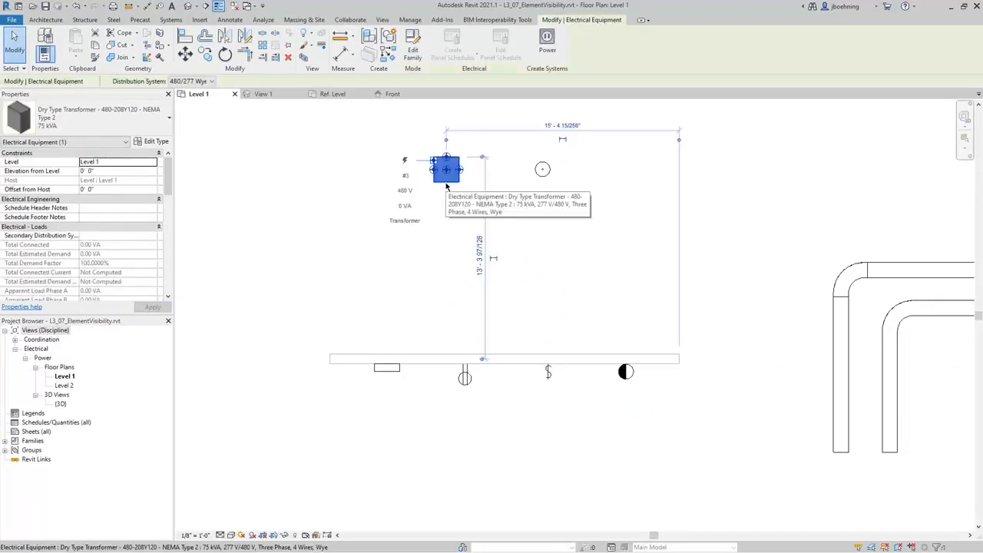
left_click(414, 62)
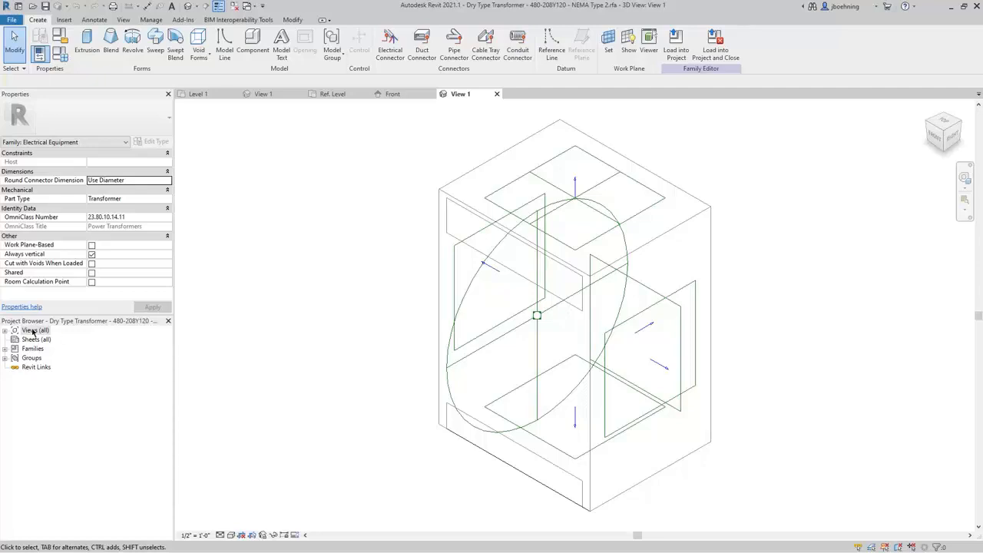
left_click(6, 331)
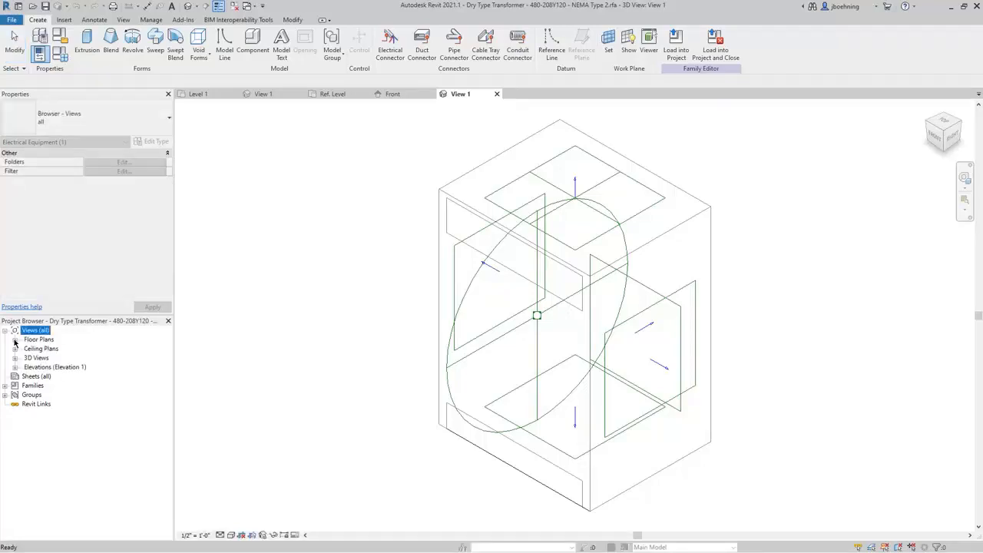
left_click(14, 340)
double_click(44, 349)
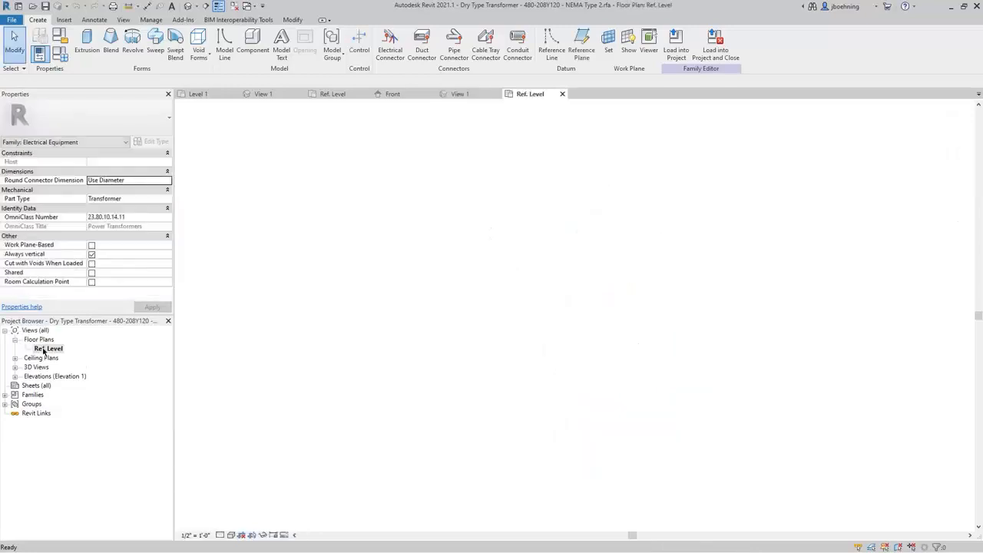
Draw a vertical reference plane about 1' 3 1/2" outside the transformer's left side in the Ref. Level plan
scroll(557, 275, "up", 3)
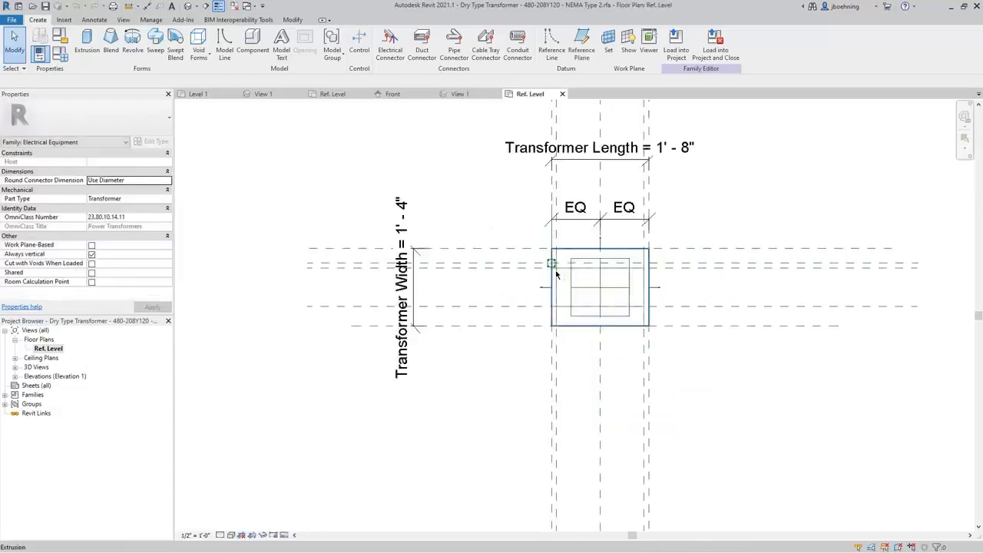
scroll(557, 275, "up", 1)
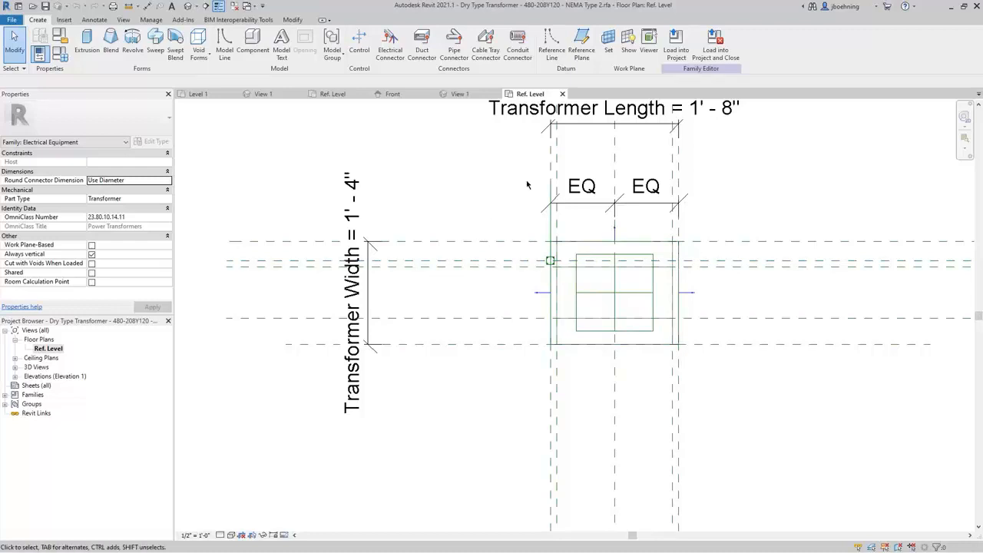
left_click(577, 60)
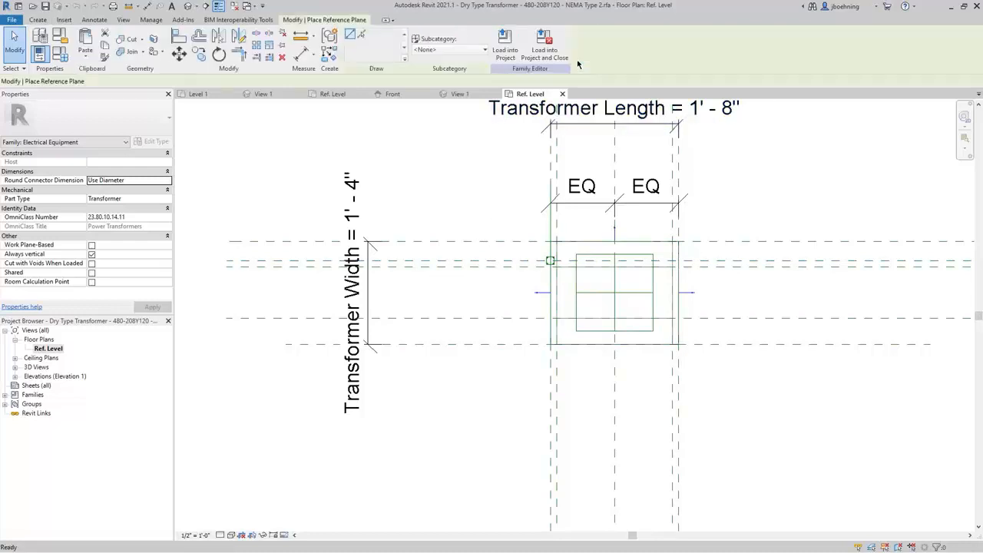
left_click(450, 149)
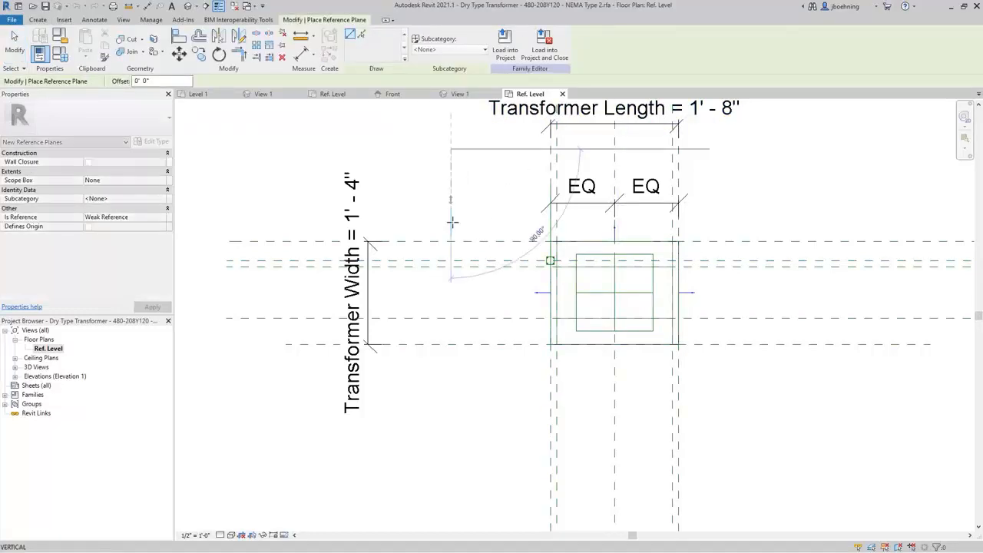
left_click(445, 448)
left_click(13, 53)
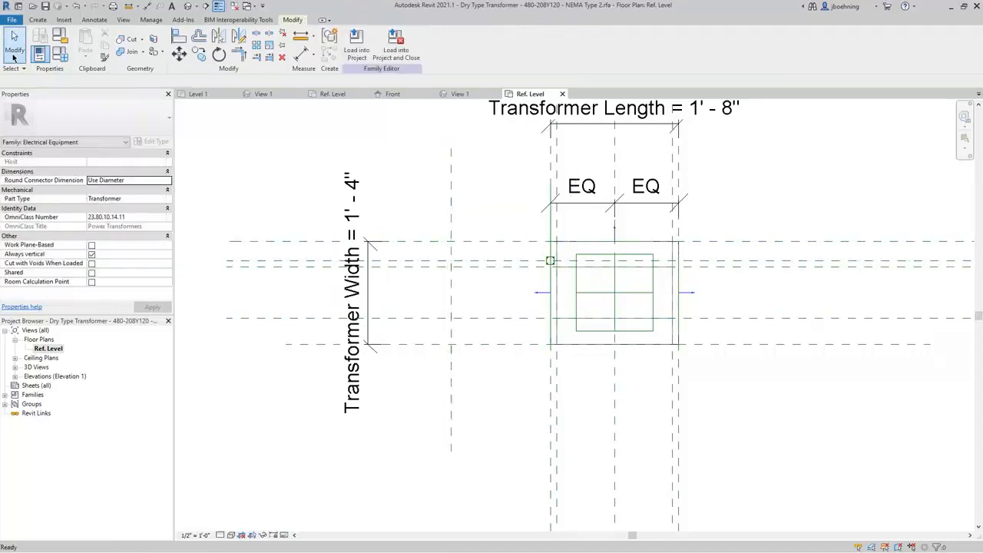
Create an extrusion from a rectangle between the new reference plane and the transformer's left side, locking its edges to the reference planes
left_click(37, 19)
left_click(85, 53)
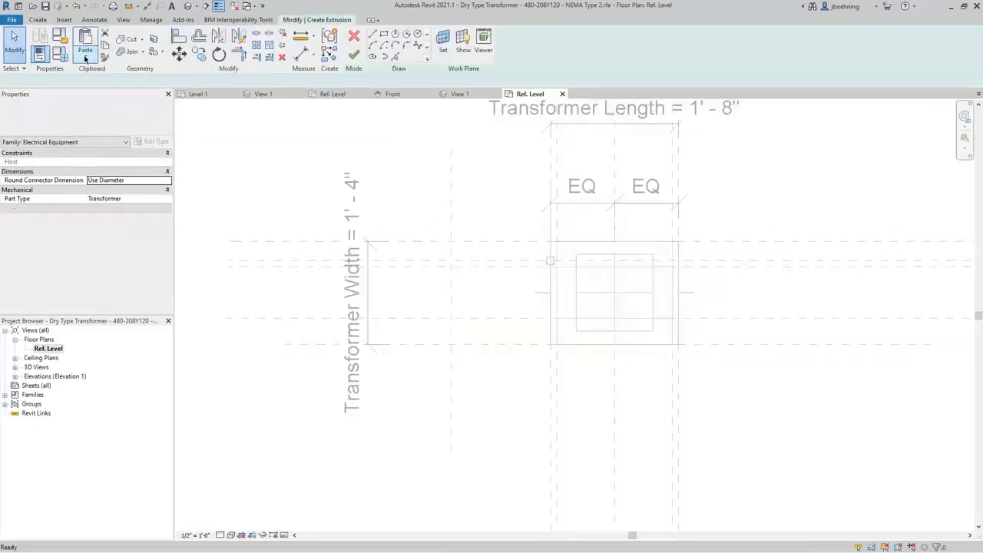
scroll(406, 171, "up", 1)
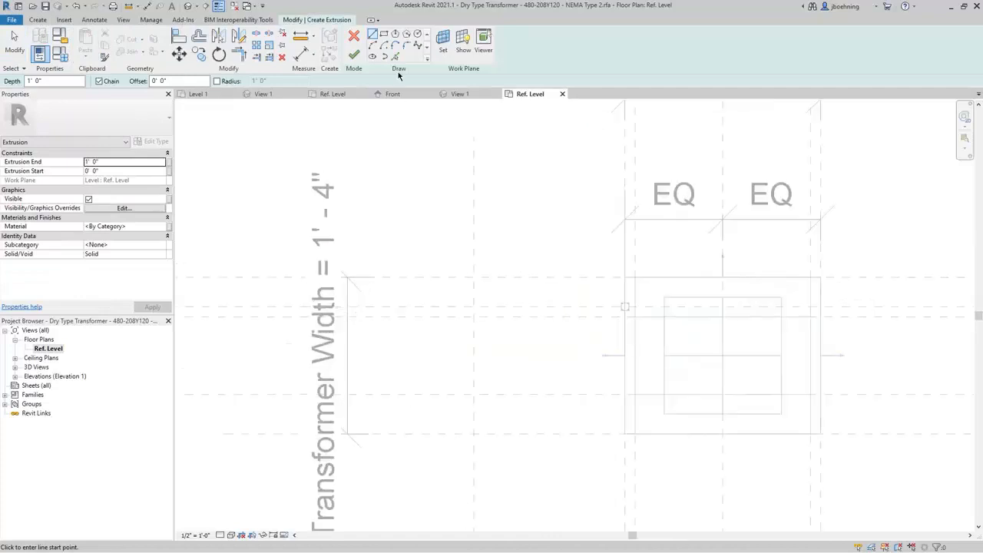
left_click(383, 34)
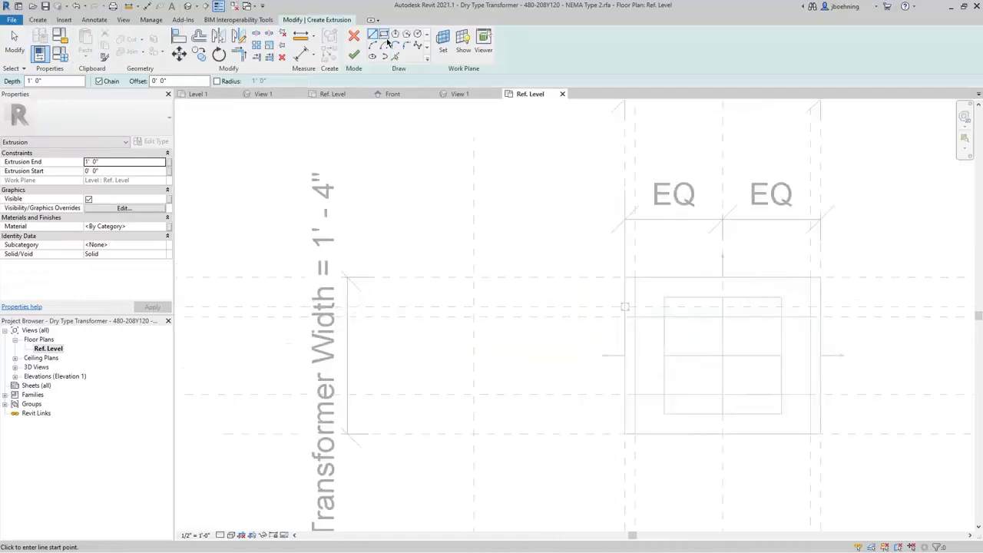
left_click(476, 277)
left_click(624, 434)
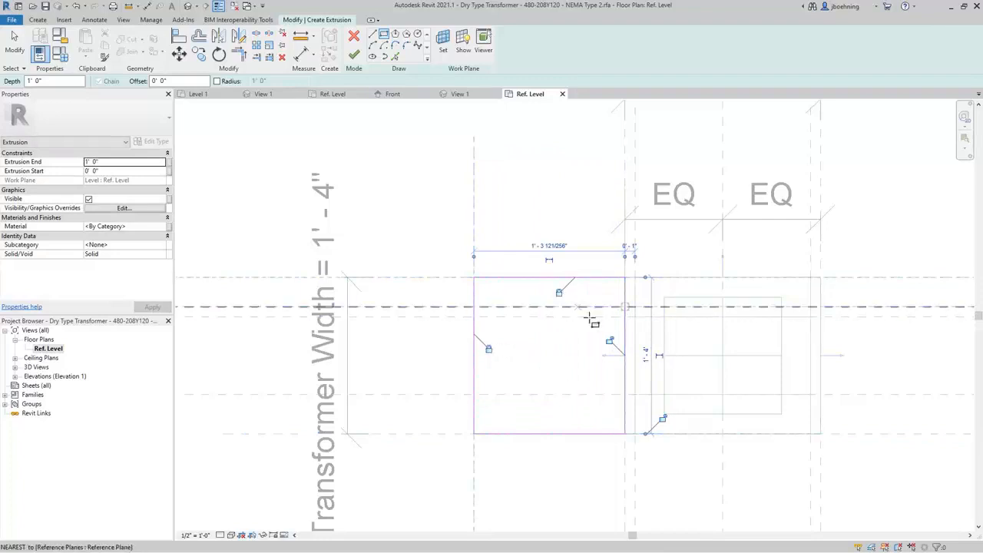
left_click(354, 55)
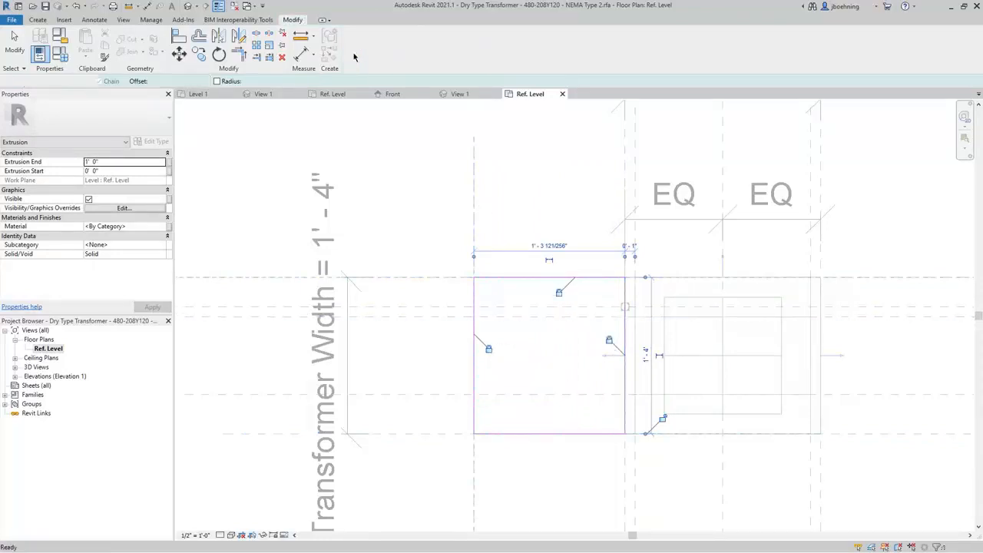
In the Front elevation, stretch the new extrusion up to the 2' 3" transformer height and constrain its top and base
left_click(15, 376)
double_click(42, 394)
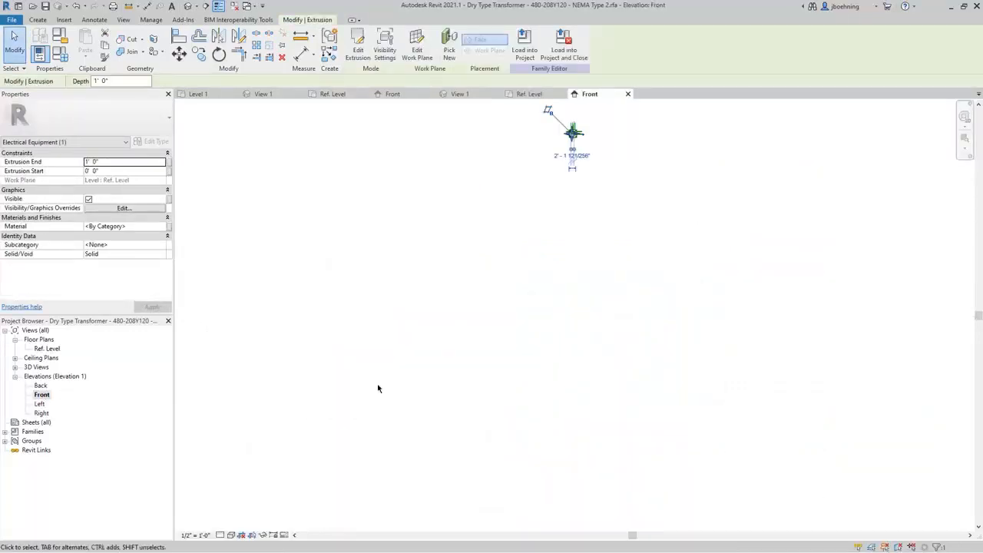
scroll(569, 131, "up", 8)
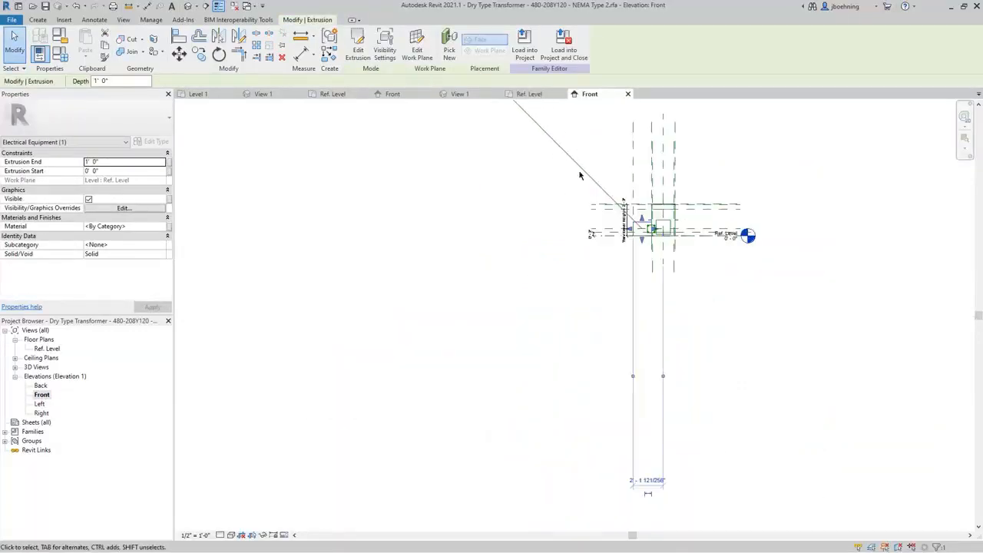
scroll(580, 176, "up", 8)
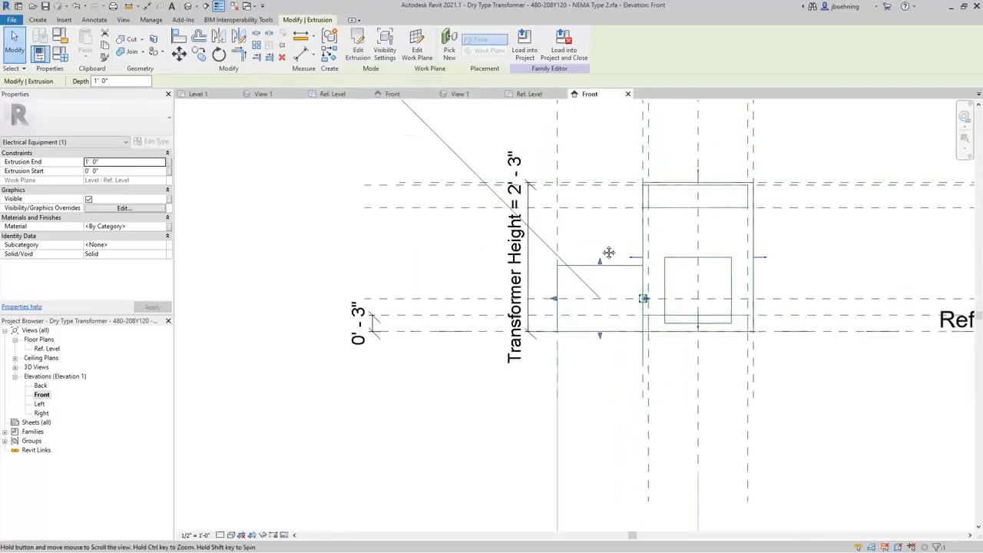
middle_click_drag(608, 253, 605, 278)
left_click_drag(601, 284, 601, 208)
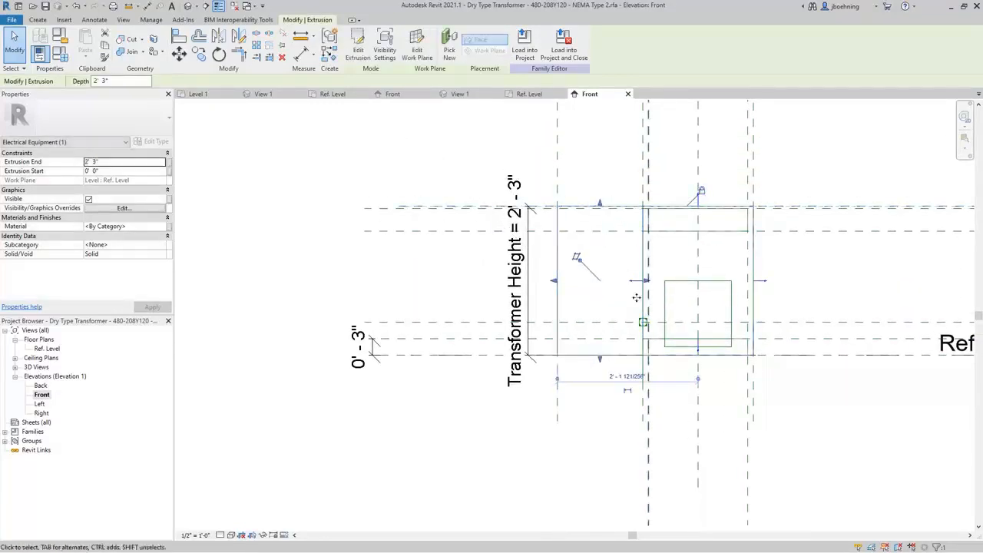
scroll(636, 298, "up", 3)
left_click_drag(592, 351, 592, 349)
left_click(568, 364)
left_click(581, 418)
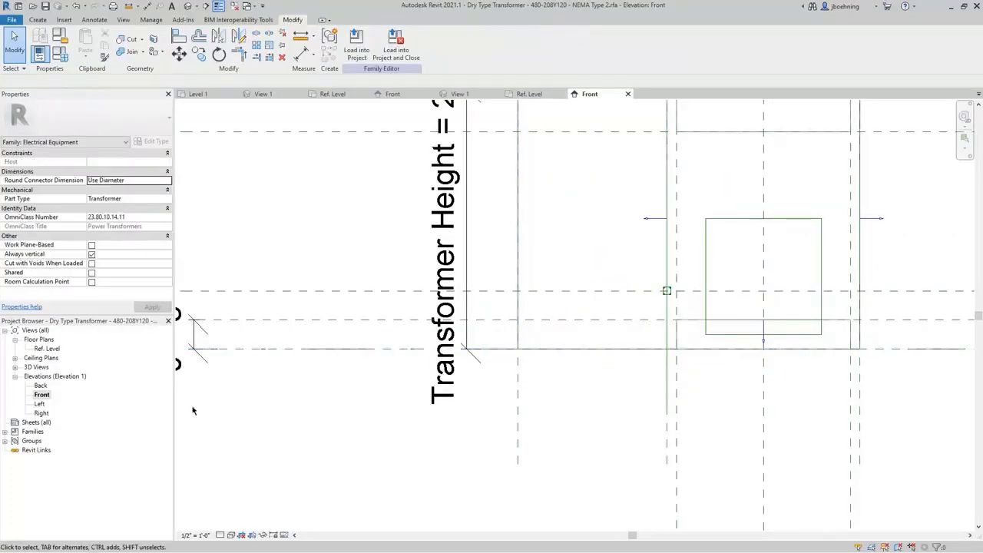
Open the family's 3D view View 1 and examine the new extrusion beside the transformer from the front
left_click(15, 367)
double_click(43, 376)
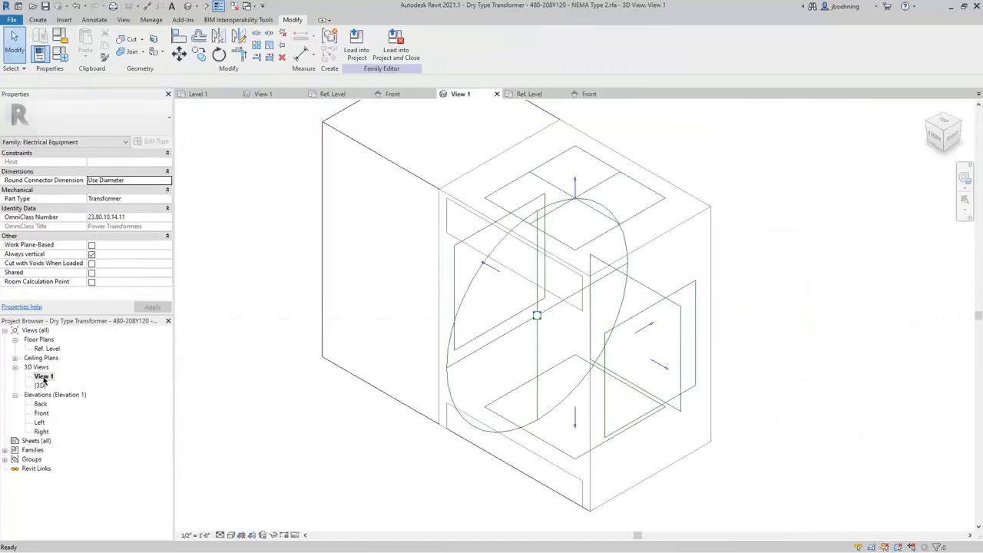
scroll(519, 270, "down", 3)
middle_click_drag(400, 276, 578, 274, "shift")
scroll(372, 270, "up", 1)
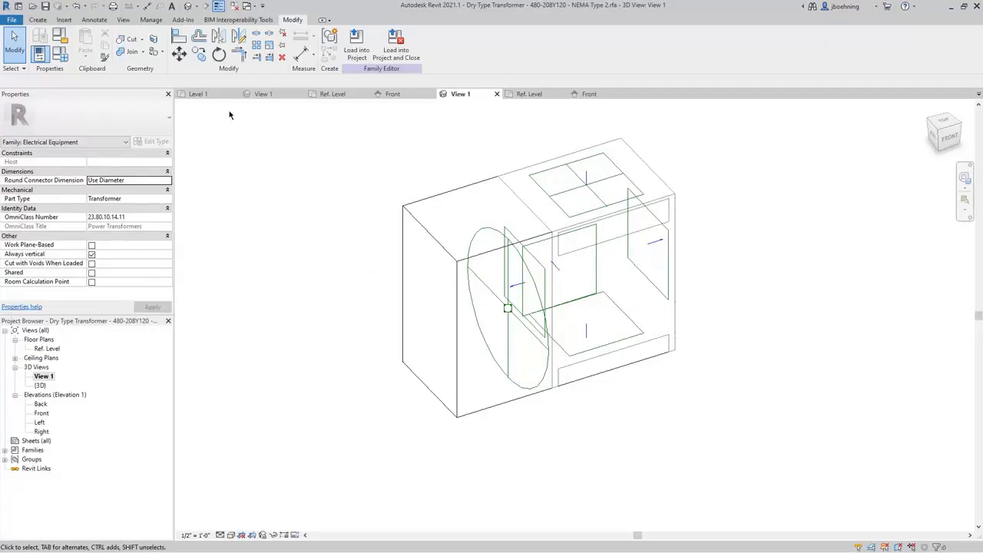
Create a Clearance Zone subcategory under Electrical Equipment in the family's Object Styles
left_click(152, 19)
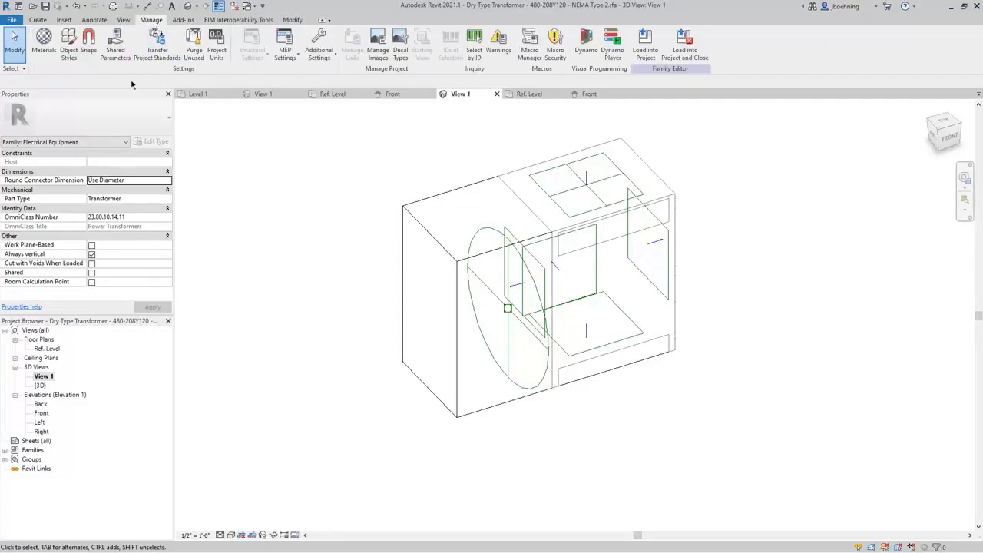
left_click(71, 63)
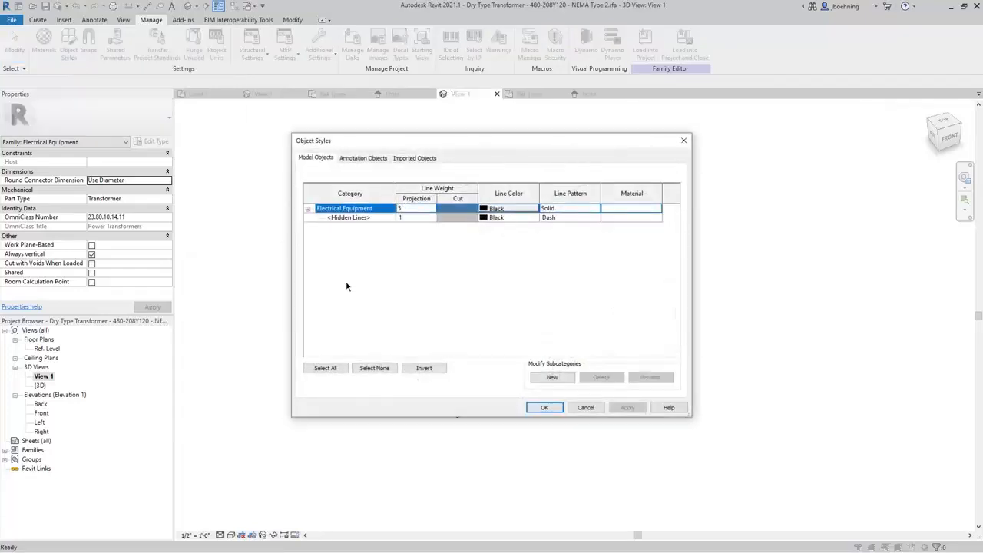
left_click(561, 383)
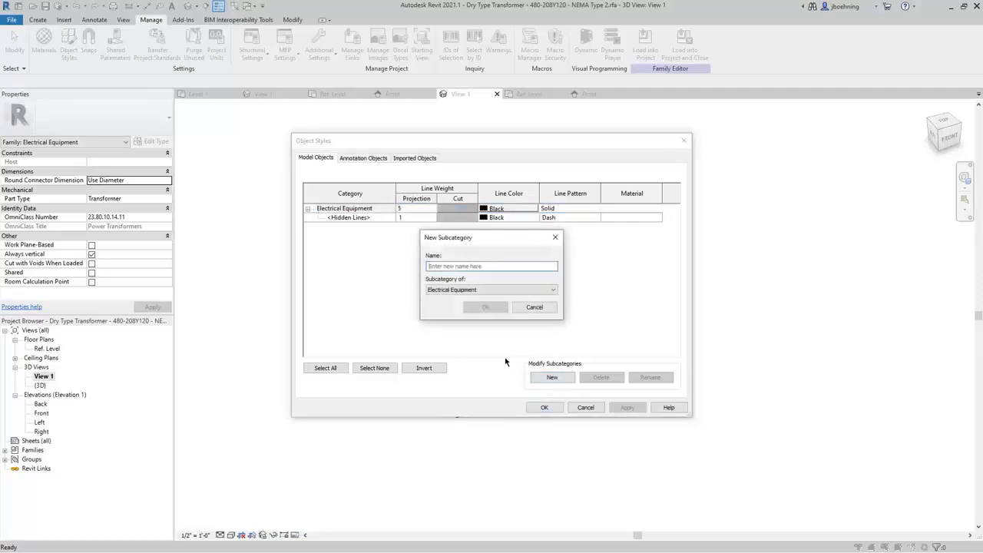
type("Clearance Zone")
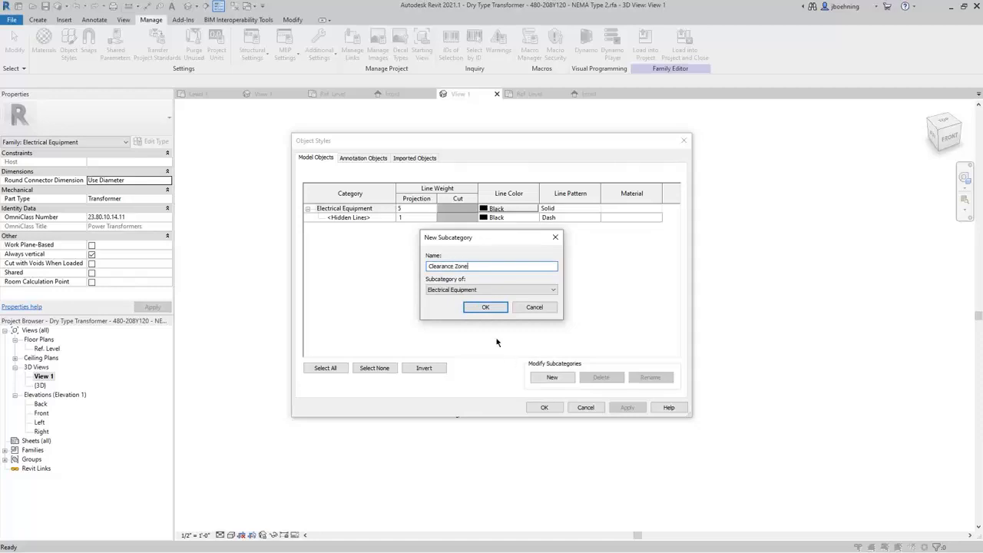
left_click(484, 307)
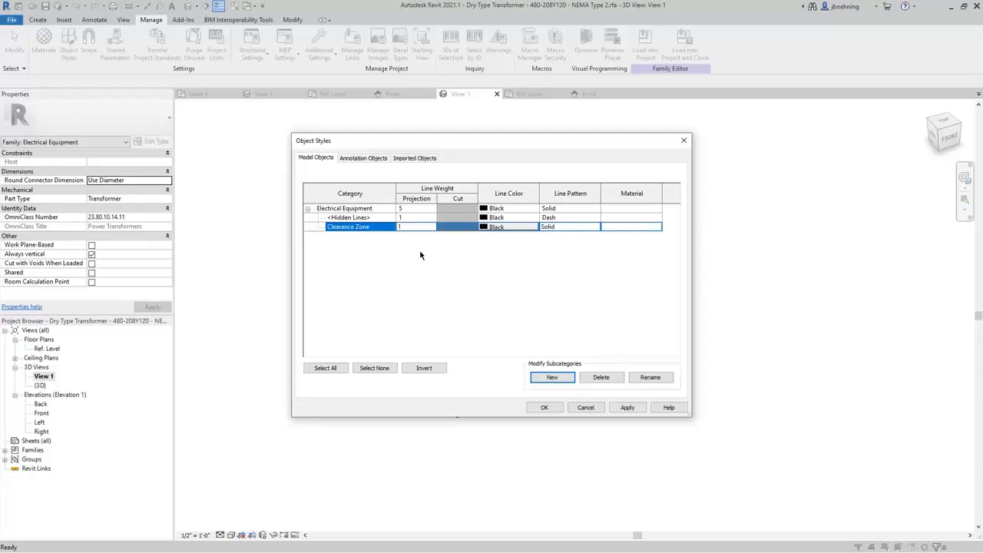
Give the Clearance Zone subcategory a red line color and a dashed line pattern, and accept the object styles
left_click(506, 225)
left_click(397, 288)
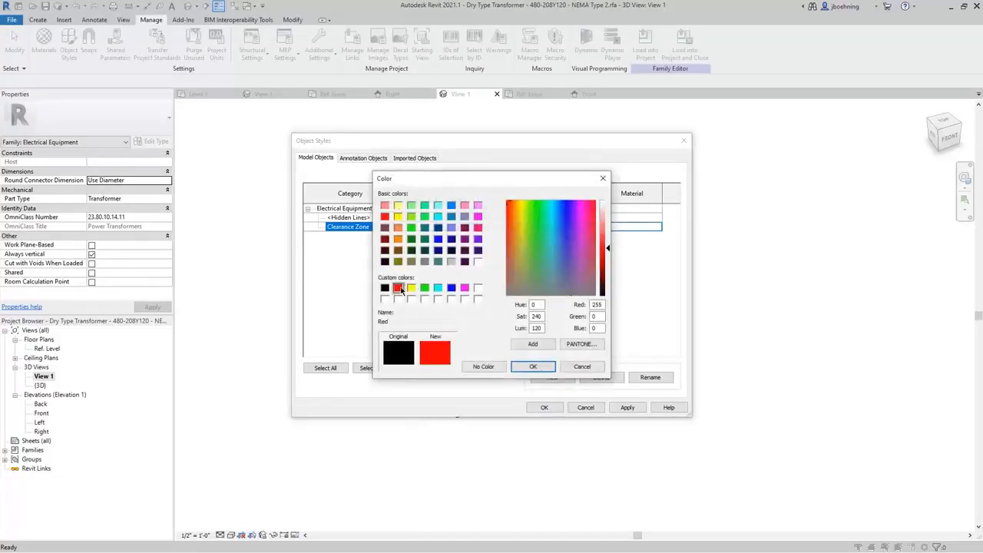
left_click(533, 366)
left_click(591, 228)
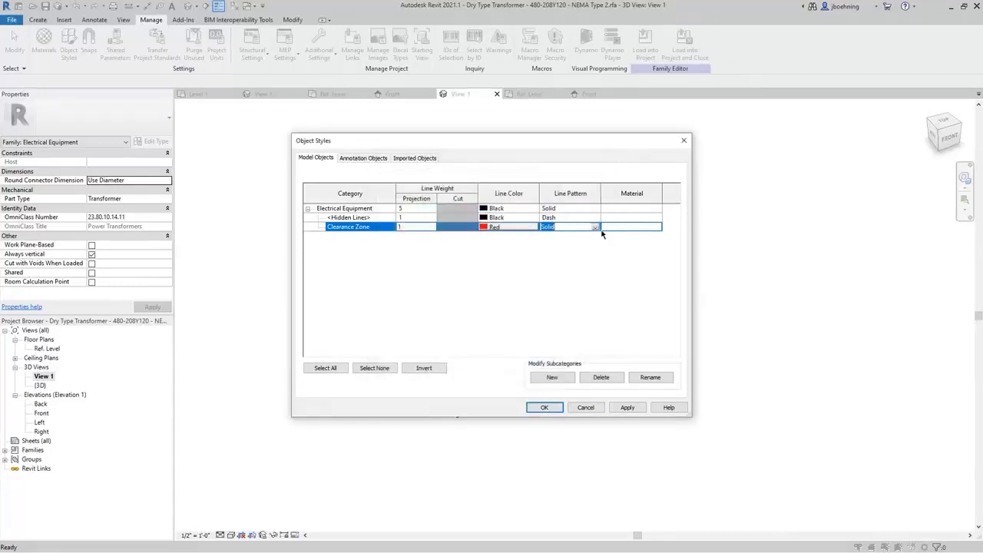
left_click(596, 227)
left_click(553, 269)
left_click(550, 408)
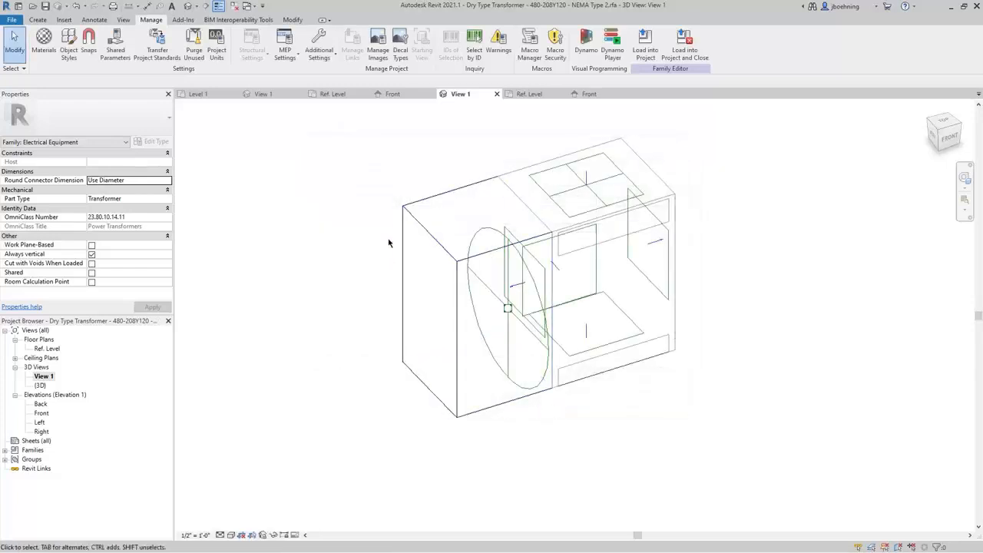
Assign the new extrusion beside the transformer to the Clearance Zone subcategory
left_click(405, 212)
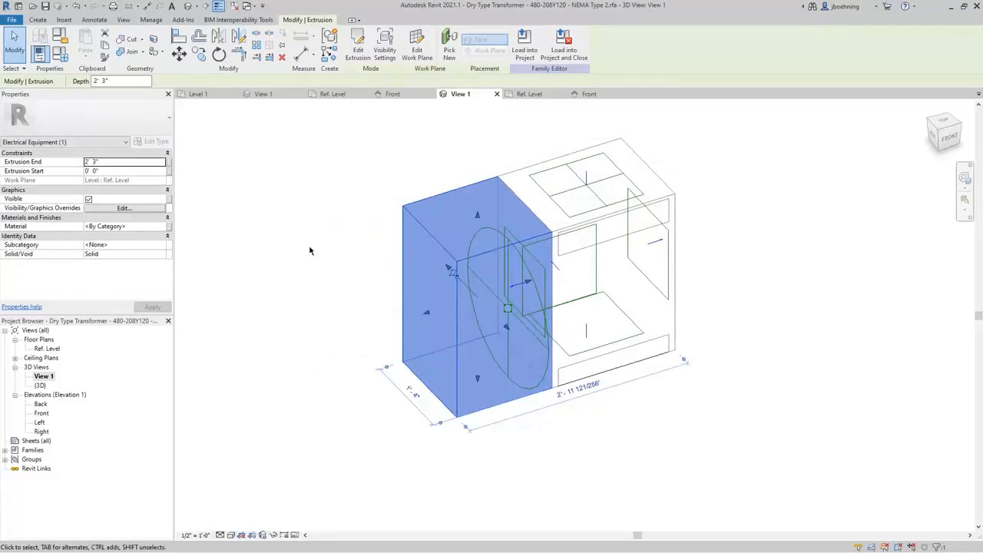
left_click(123, 245)
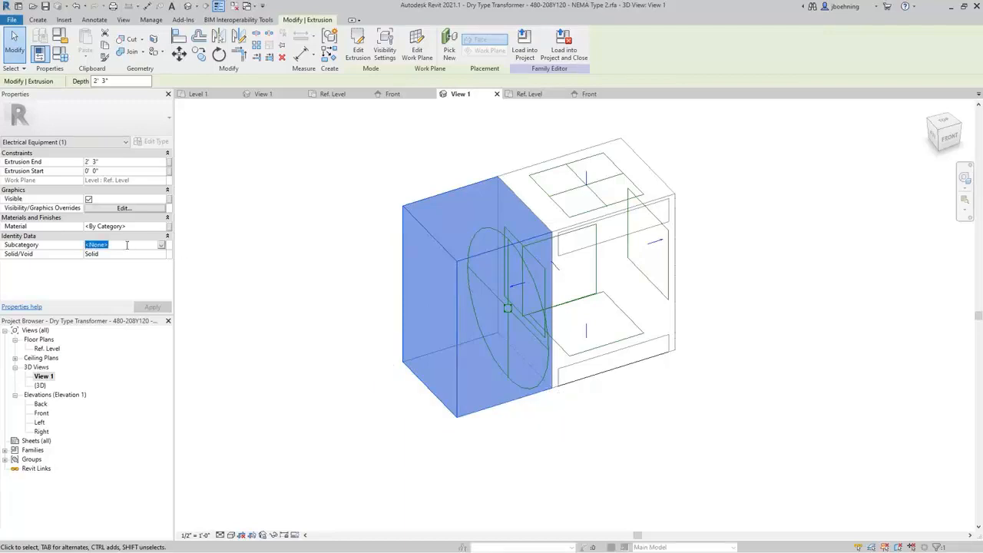
left_click(161, 244)
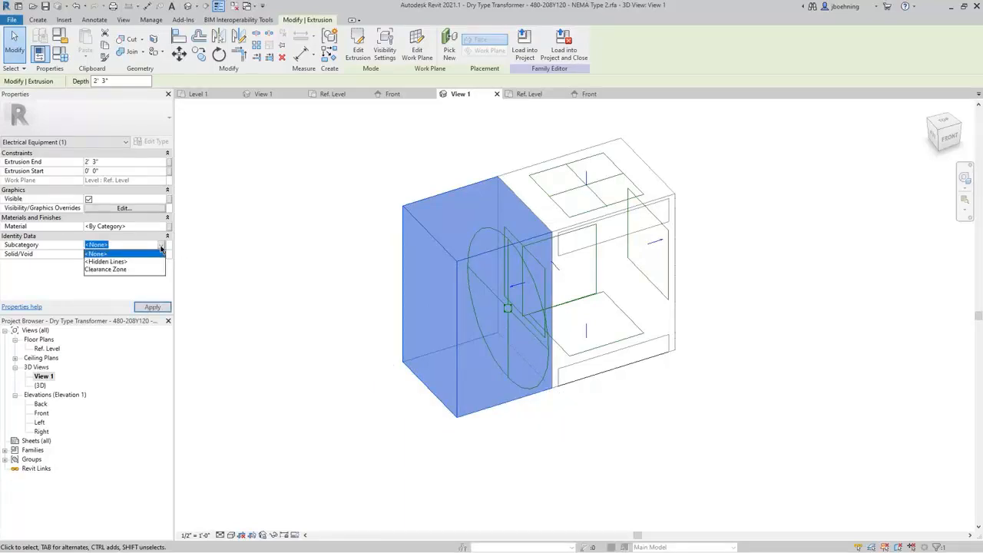
left_click(123, 270)
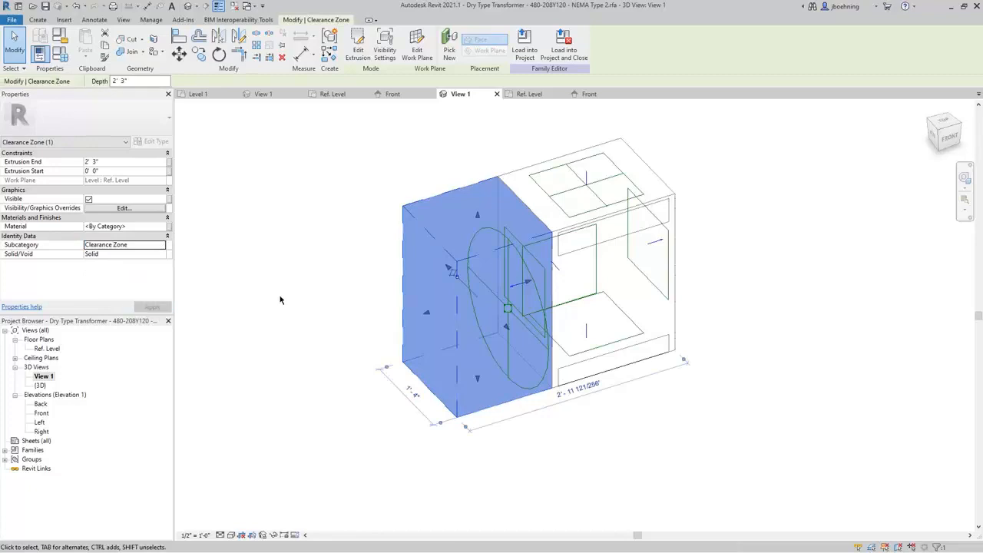
left_click(279, 300)
middle_click_drag(746, 410, 758, 370, "shift")
left_click(461, 288)
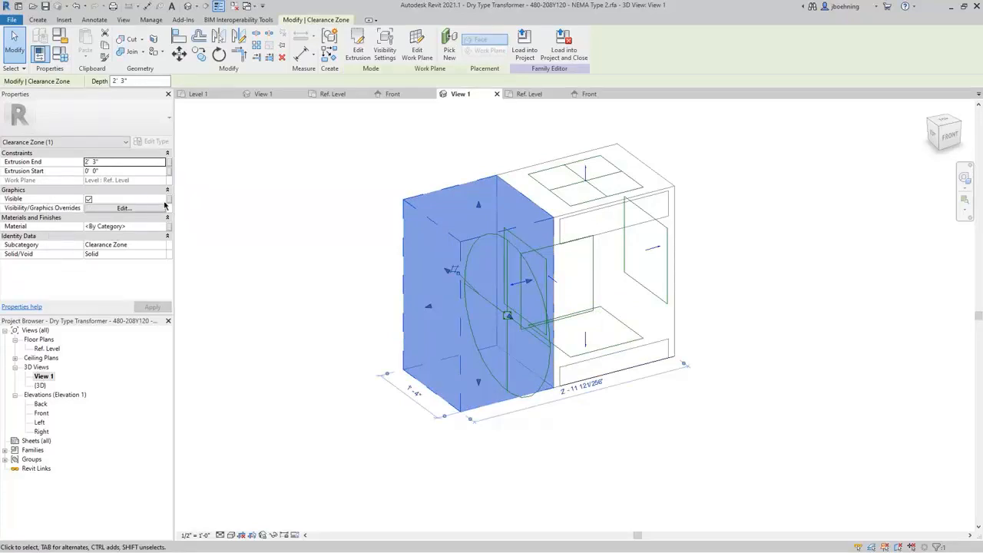
left_click(269, 222)
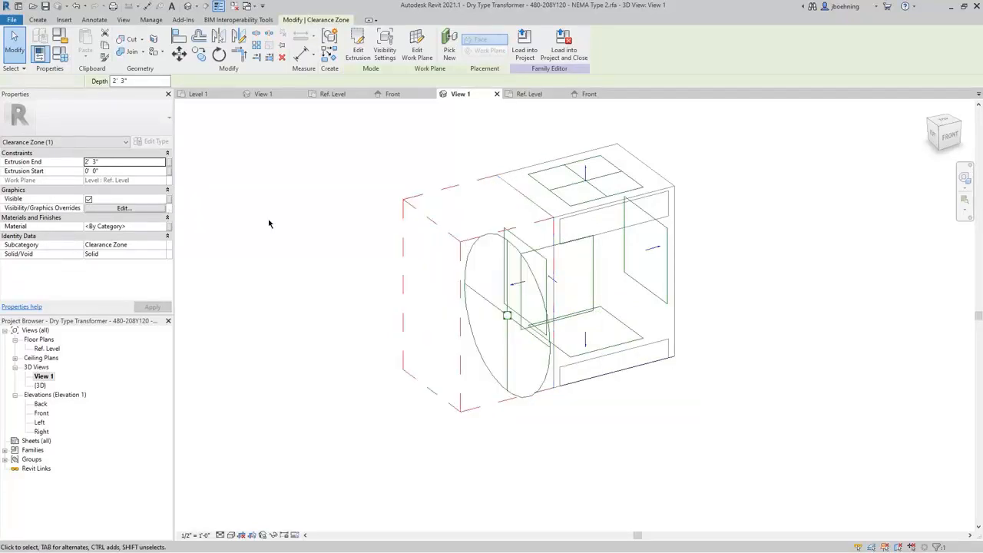
Start a new instance family parameter named Clearance Zone Visible in the transformer's family types
left_click(60, 54)
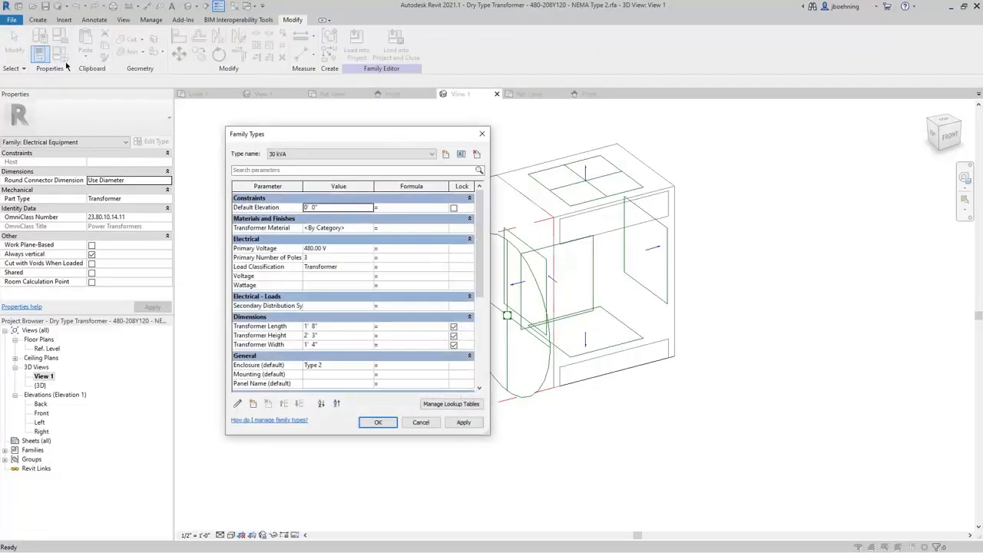
left_click(252, 405)
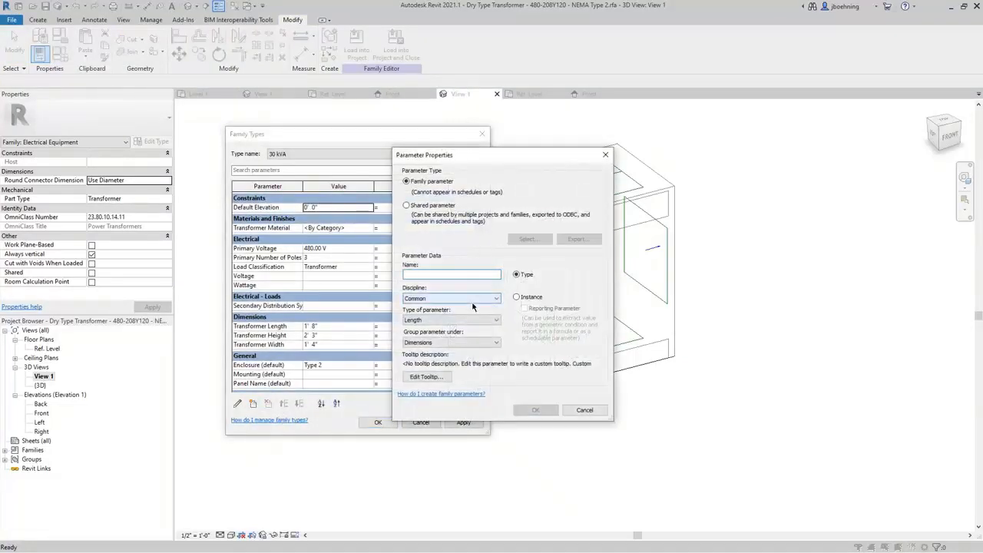
type("Clearance Zone Visi")
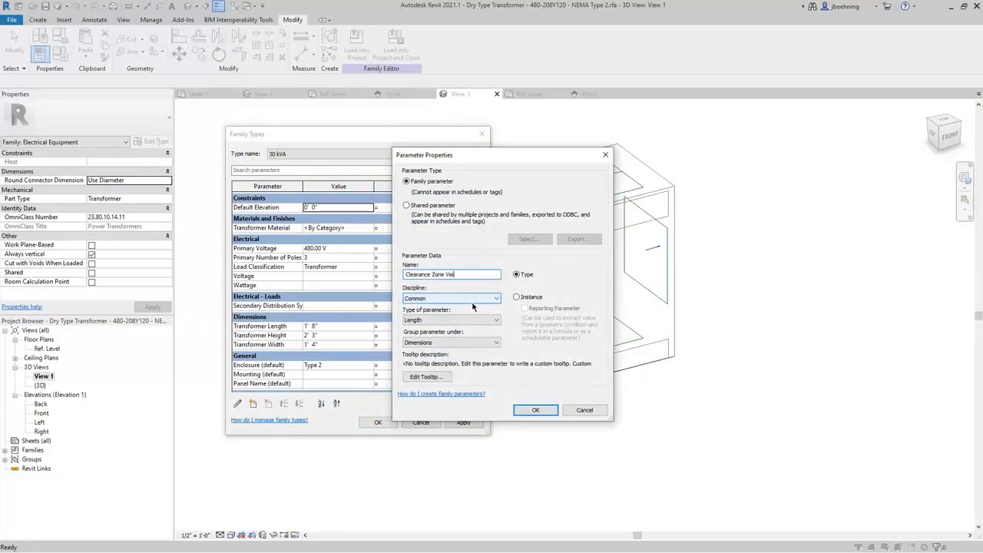
type("ble")
left_click(516, 297)
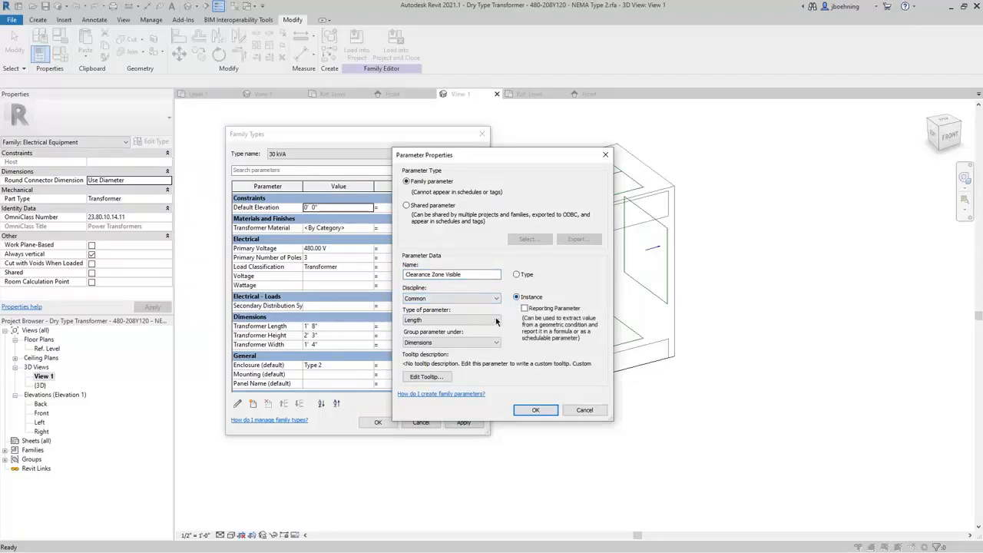
Make the new parameter a Yes/No type grouped under Visibility, and accept the family types
left_click(496, 322)
left_click(465, 440)
left_click(483, 343)
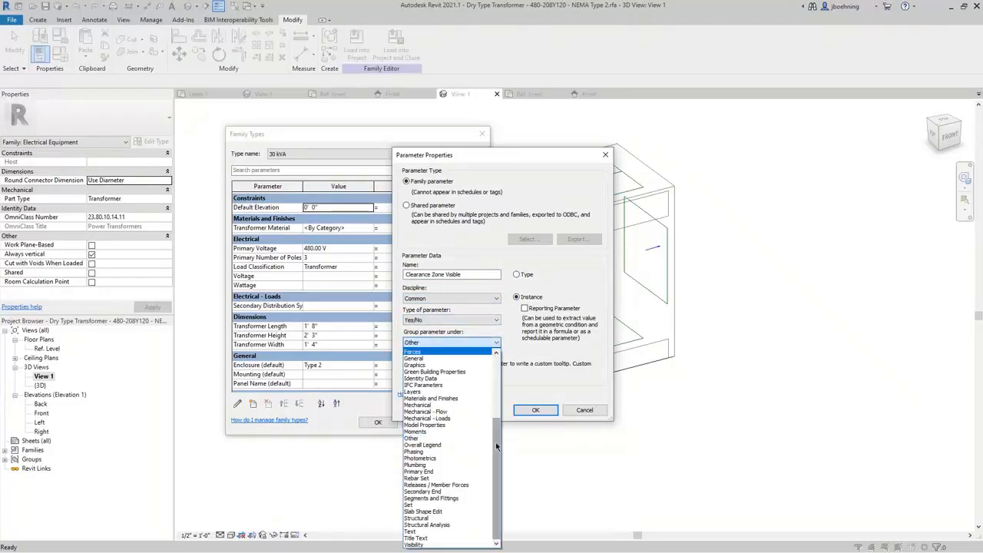
left_click(438, 544)
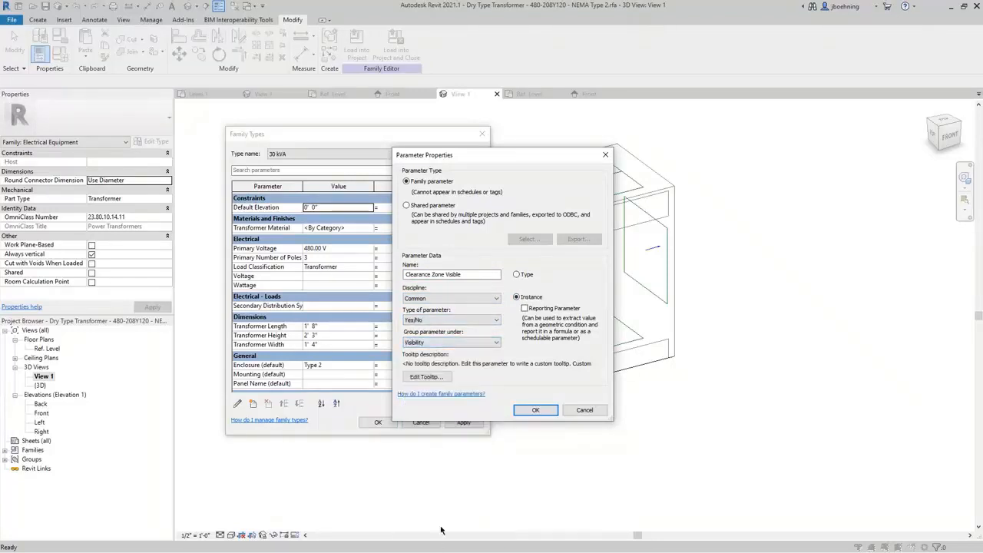
left_click(536, 411)
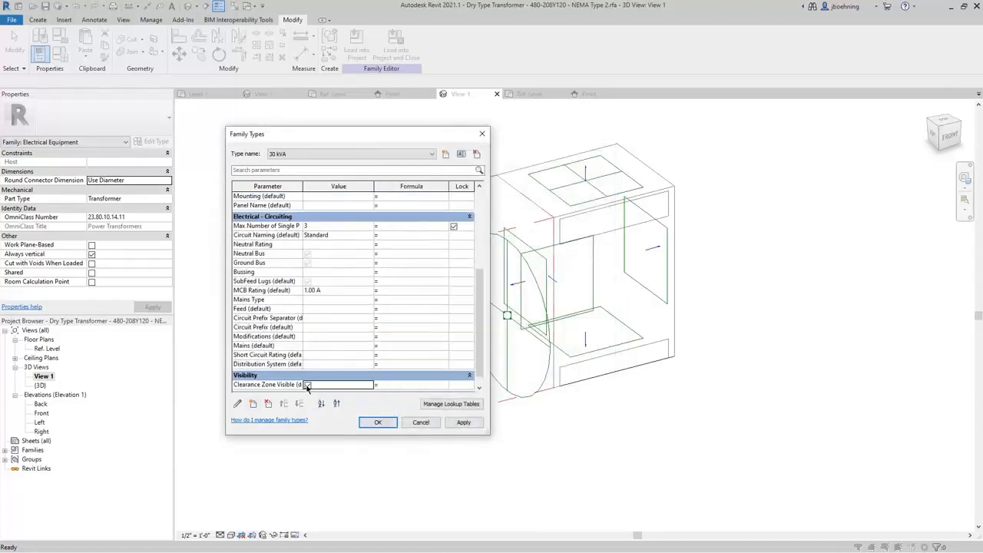
left_click(364, 422)
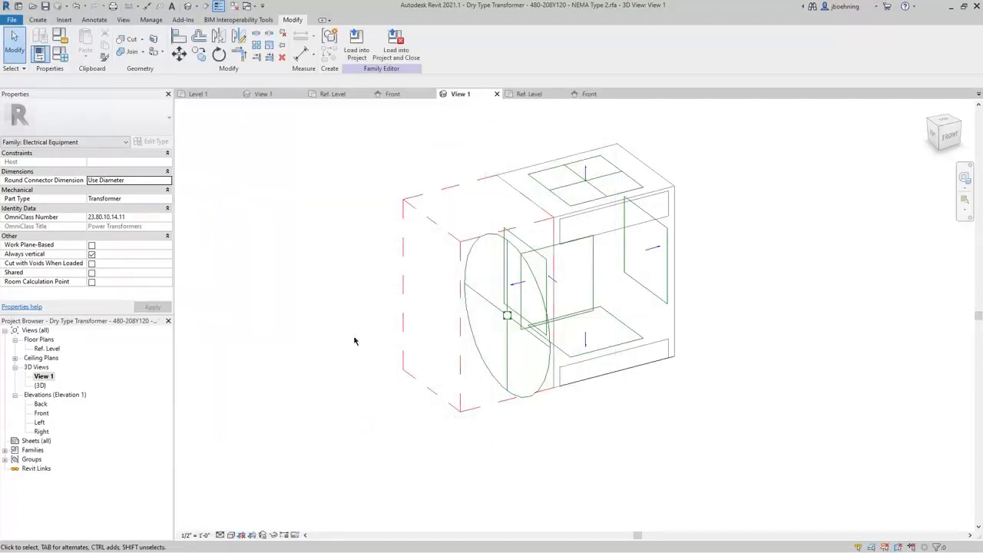
Associate the clearance zone extrusion's Visible property with the Clearance Zone Visible family parameter
left_click(401, 224)
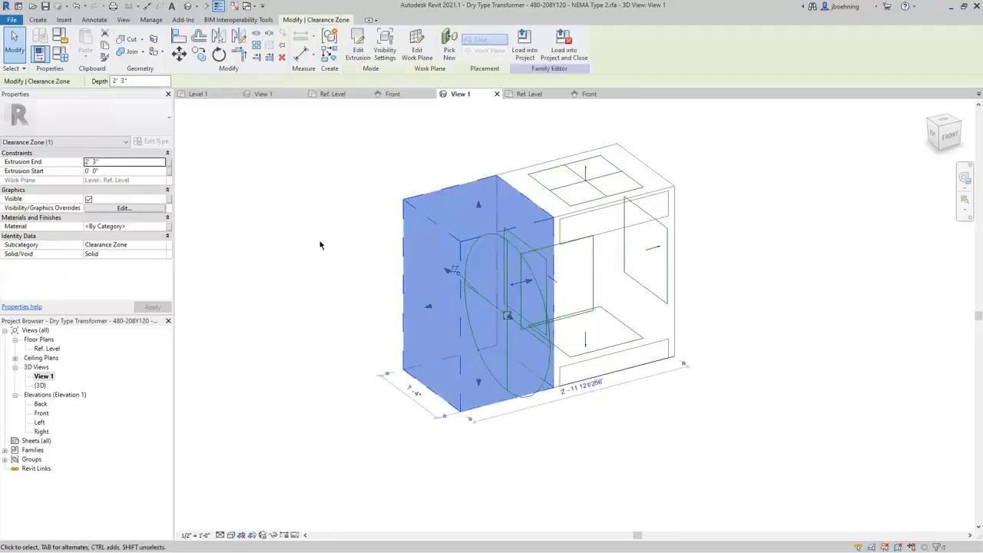
left_click(168, 199)
left_click(461, 250)
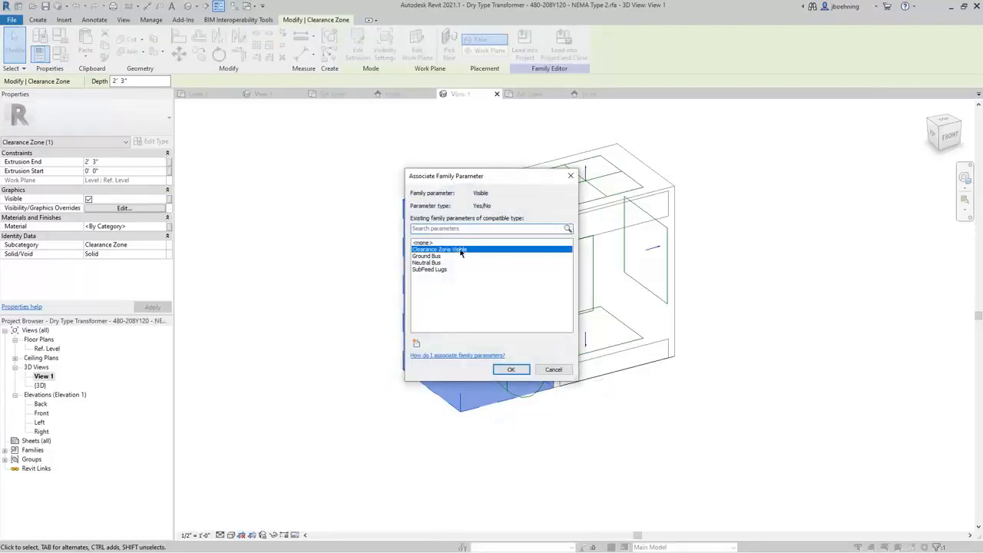
left_click(516, 370)
left_click(335, 225)
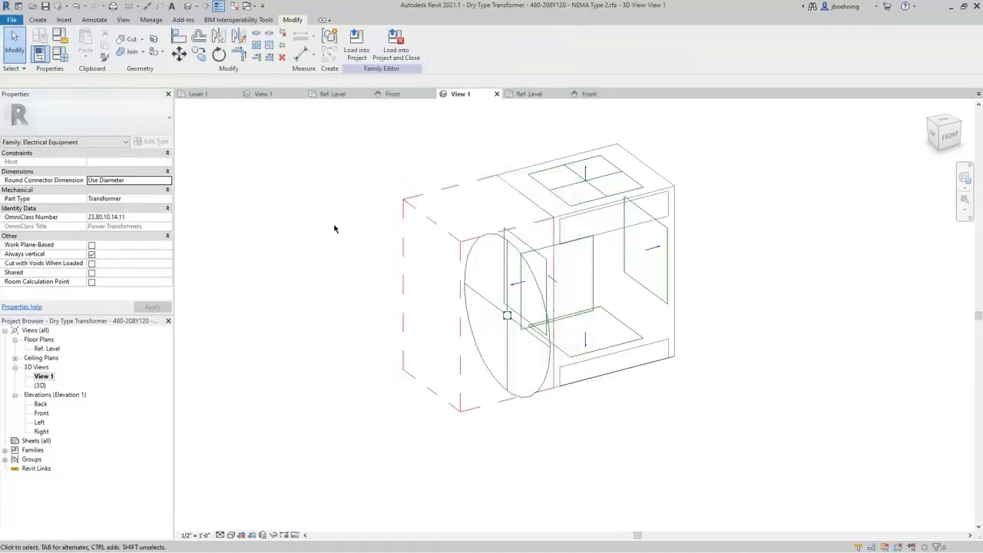
Load the edited transformer family into the L3_07_ElementVisibility.rvt project
left_click(356, 44)
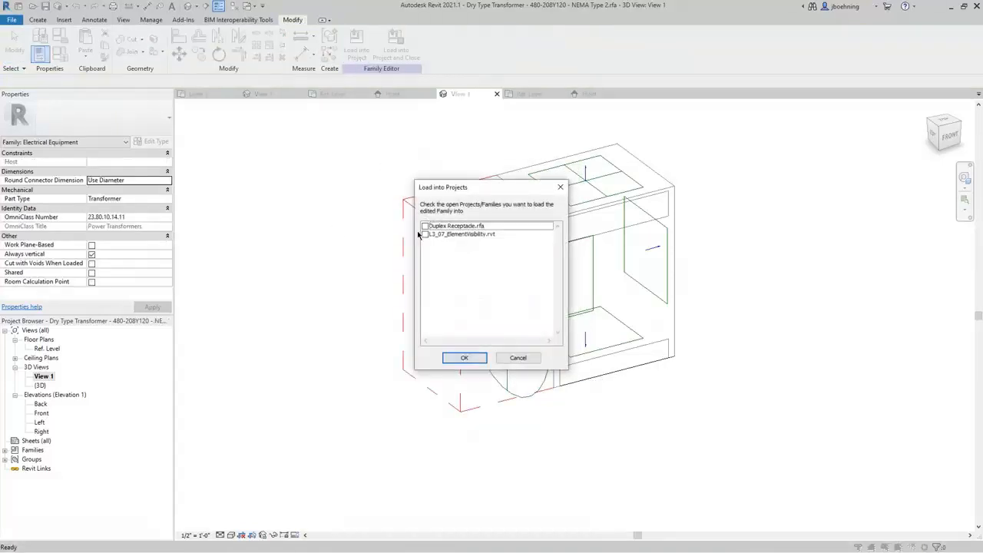
left_click(424, 234)
left_click(465, 358)
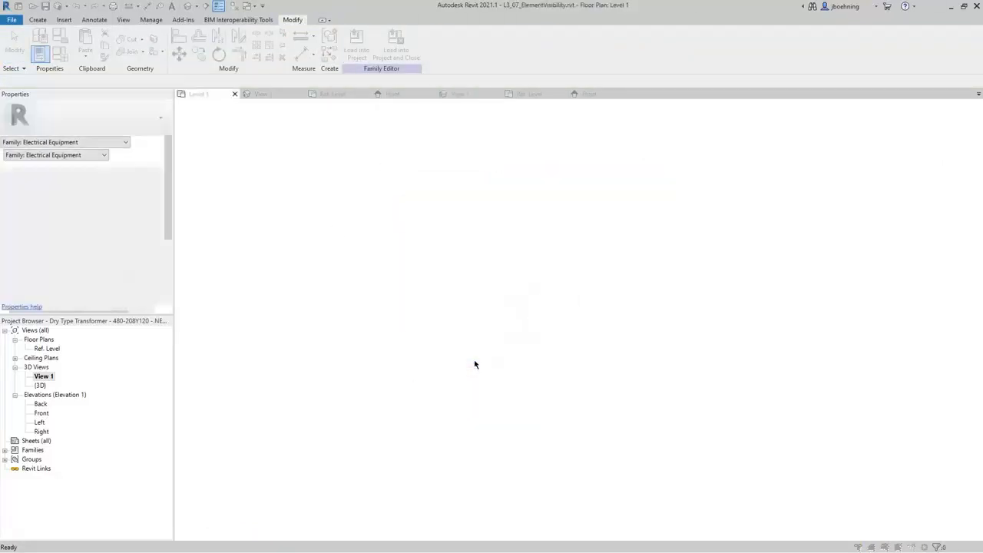
left_click(464, 262)
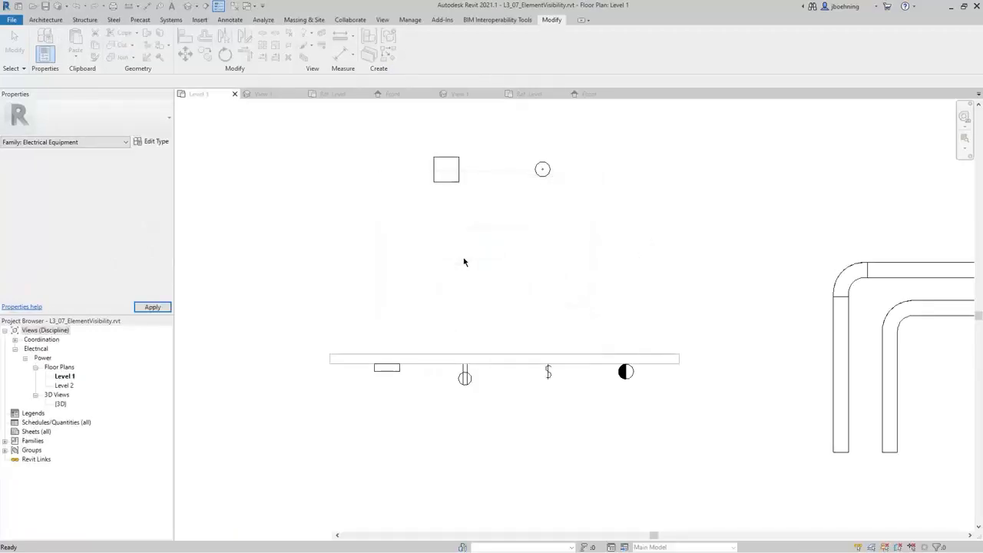
Check the transformer in the Level 1 plan at view scale 1/16" = 1'-0", and set the scale to 1" = 1'-0"
scroll(406, 152, "up", 4)
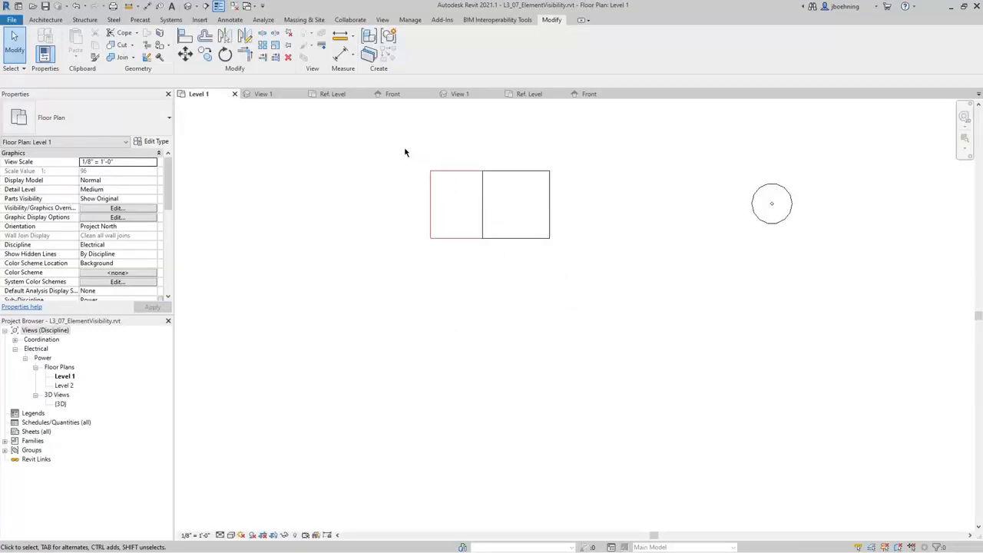
middle_click_drag(406, 152, 466, 200)
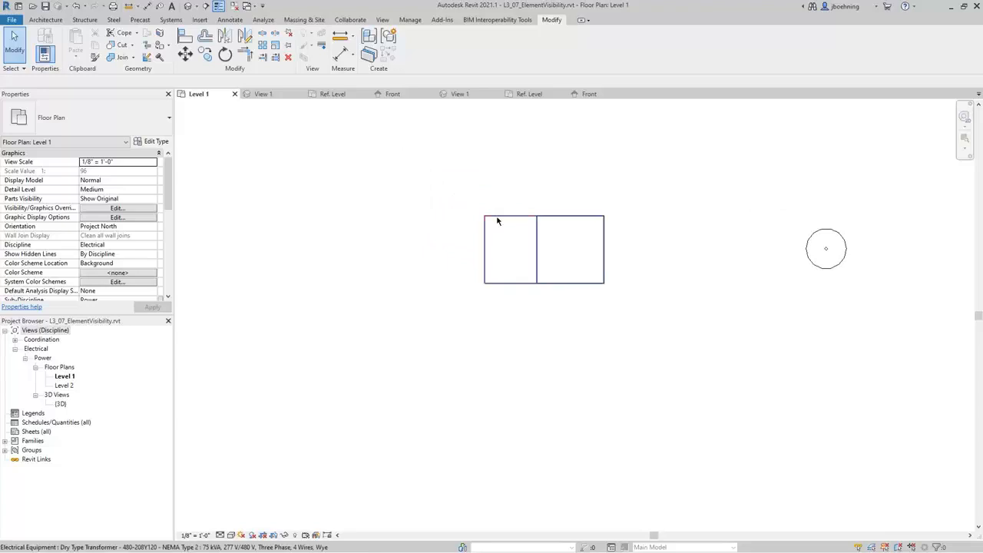
left_click(497, 221)
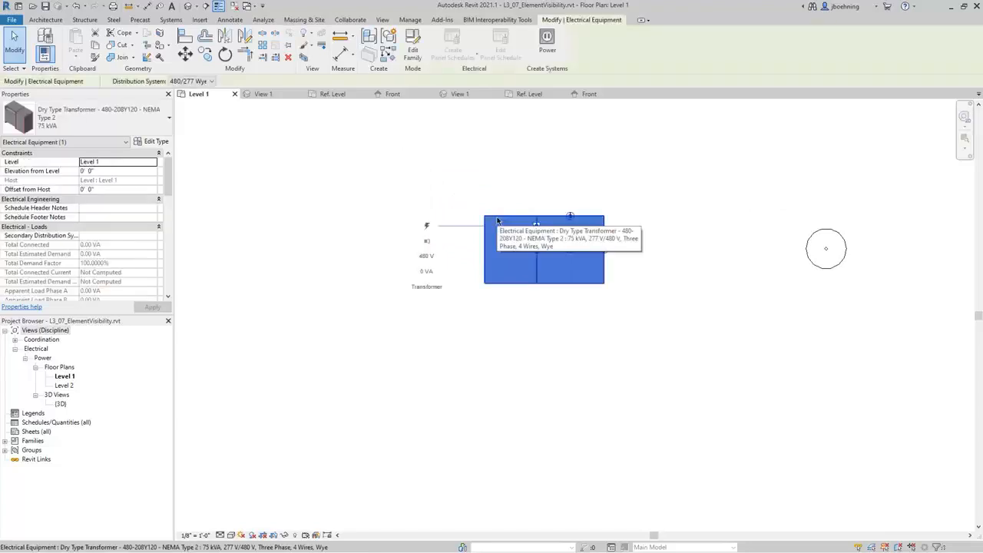
left_click(500, 301)
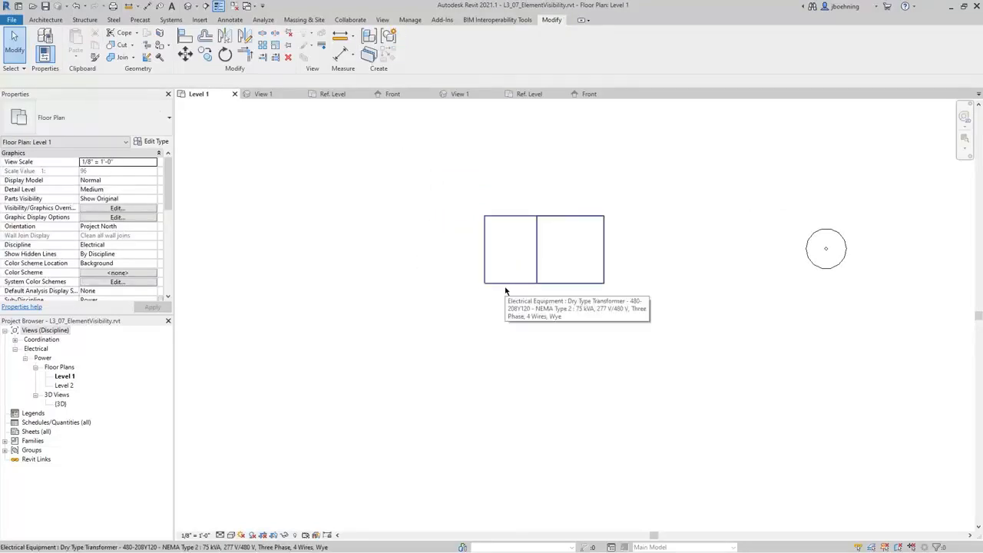
left_click(195, 535)
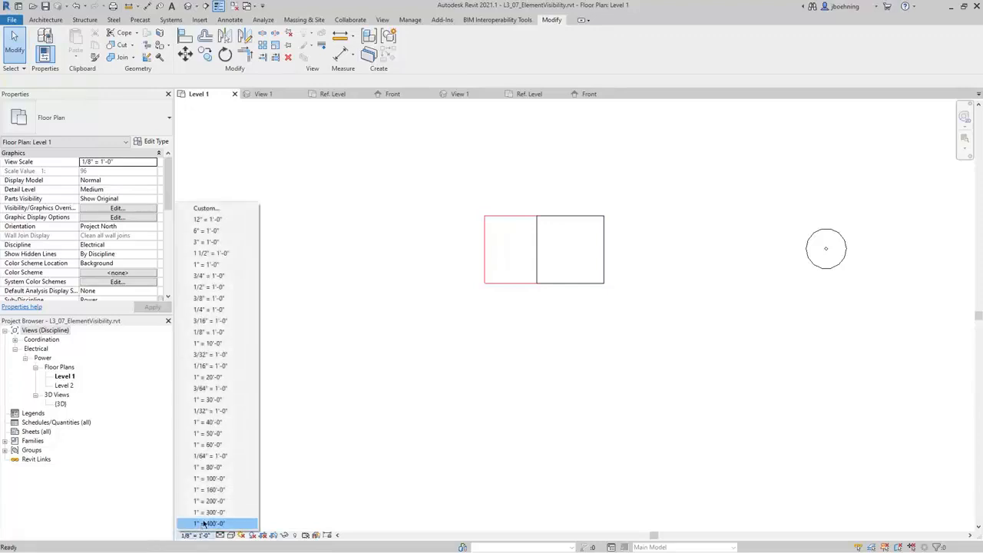
left_click(225, 366)
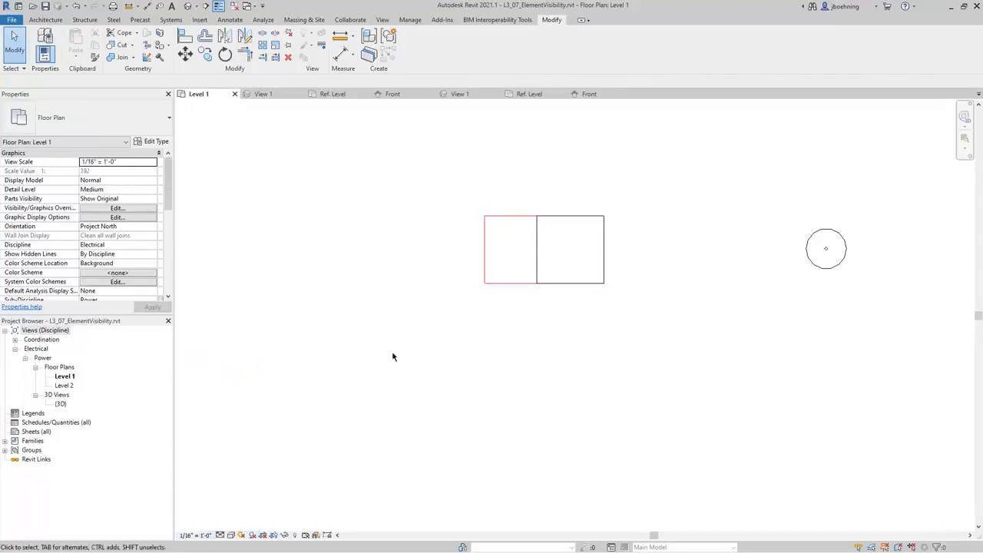
left_click(195, 535)
left_click(230, 265)
Turn the 75 kVA transformer's Clearance Zone Visible setting off and back on in the plan
left_click(533, 220)
scroll(165, 184, "down", 10)
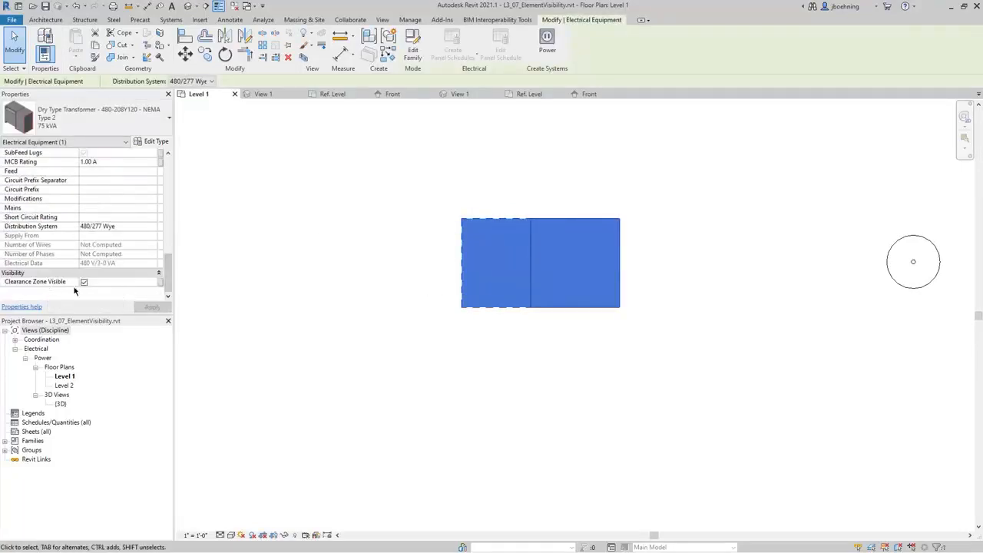
left_click(84, 282)
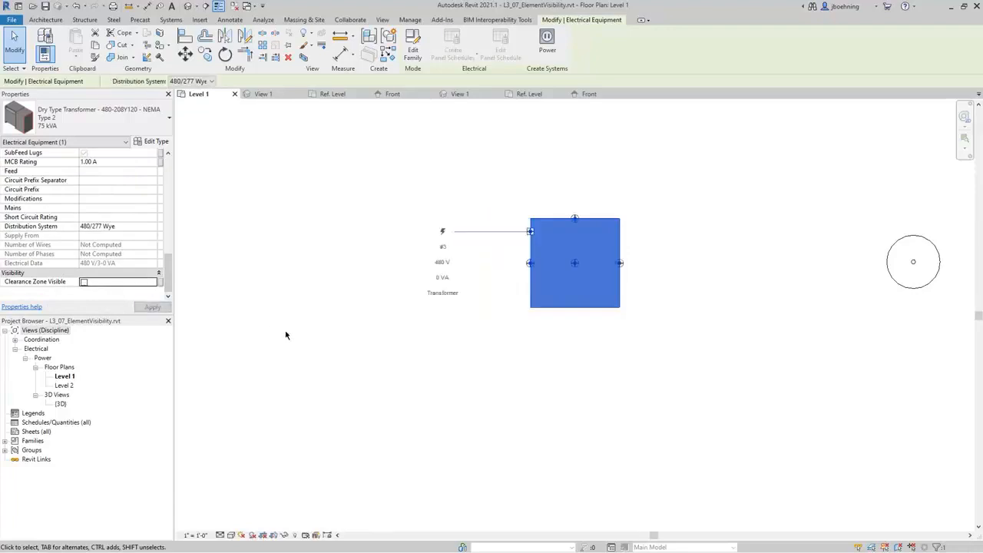
left_click(84, 281)
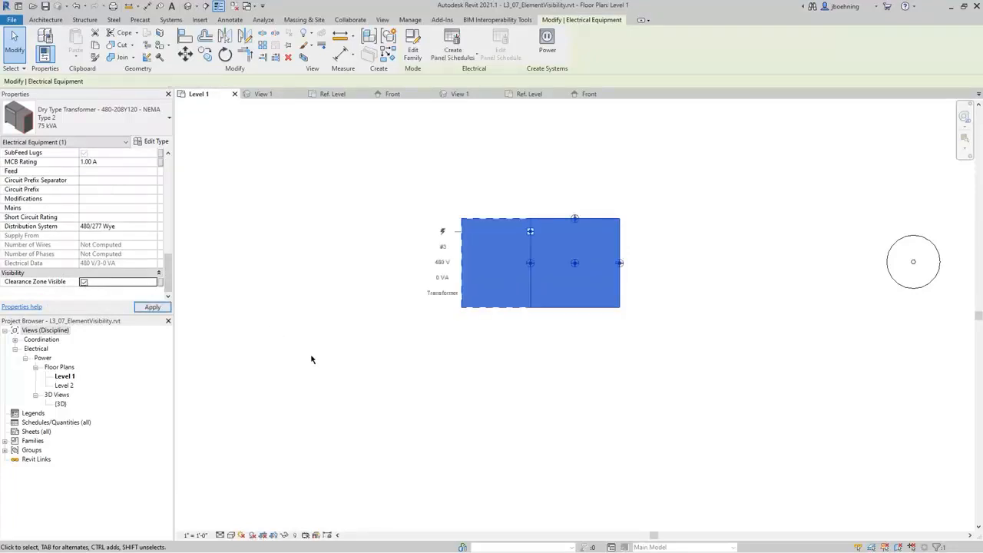
left_click(395, 377)
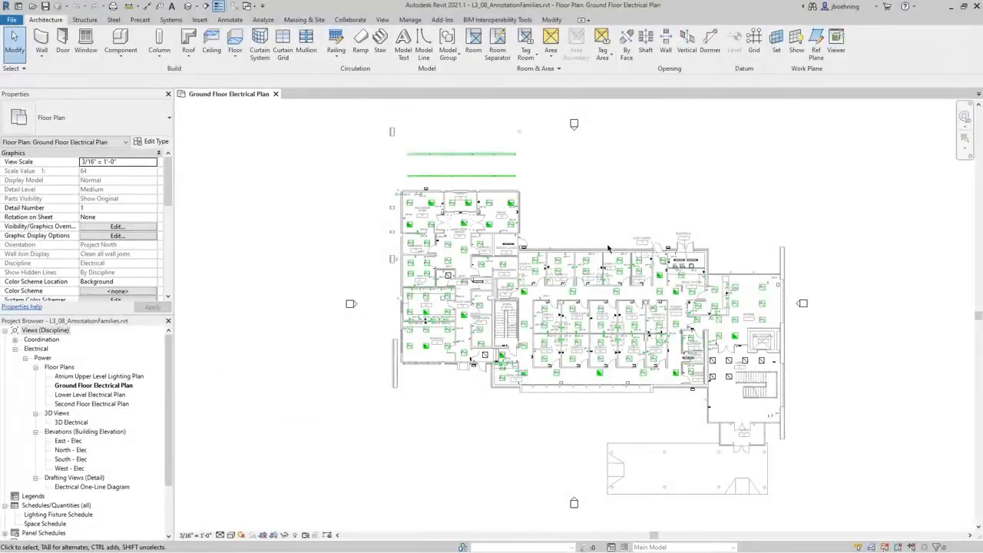
Open the Lighting Fixture Circuit Tag family for editing from the upper fixture's LP1-4 tag in room Exam 1-2
scroll(607, 248, "up", 8)
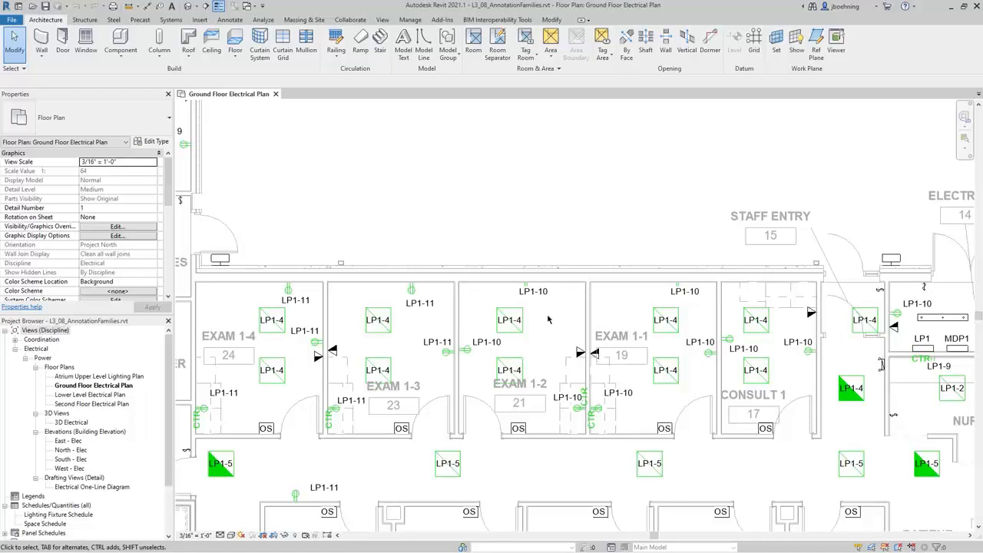
scroll(521, 325, "up", 3)
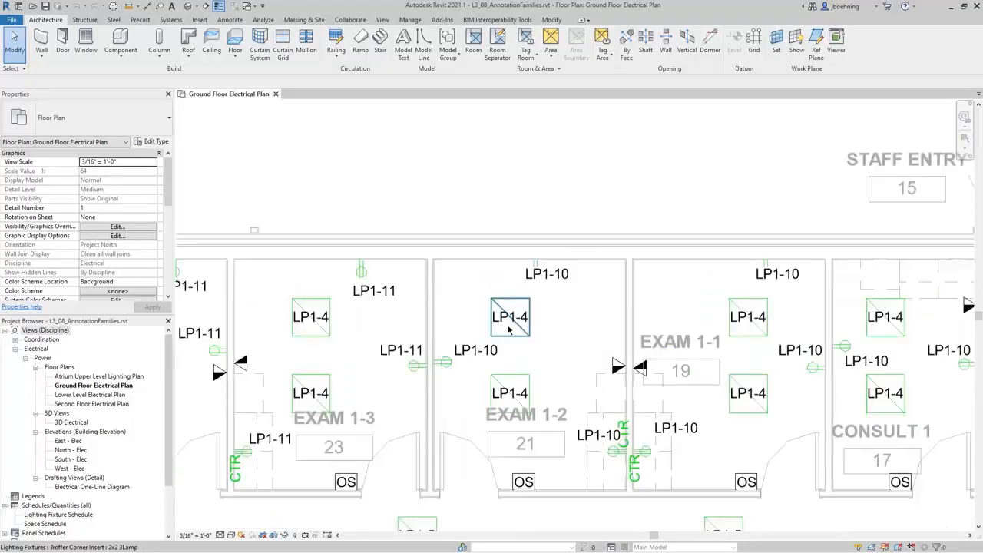
left_click(500, 324)
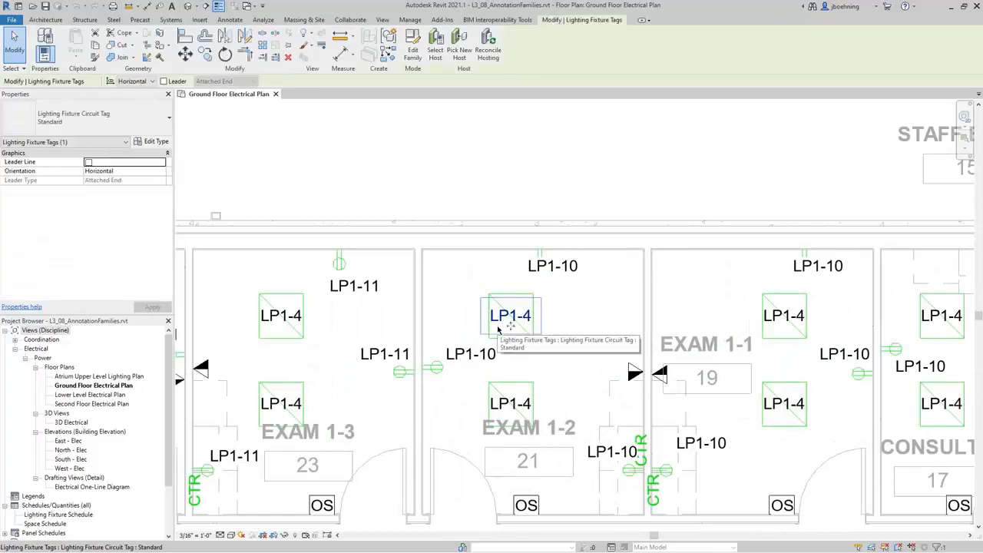
left_click(414, 62)
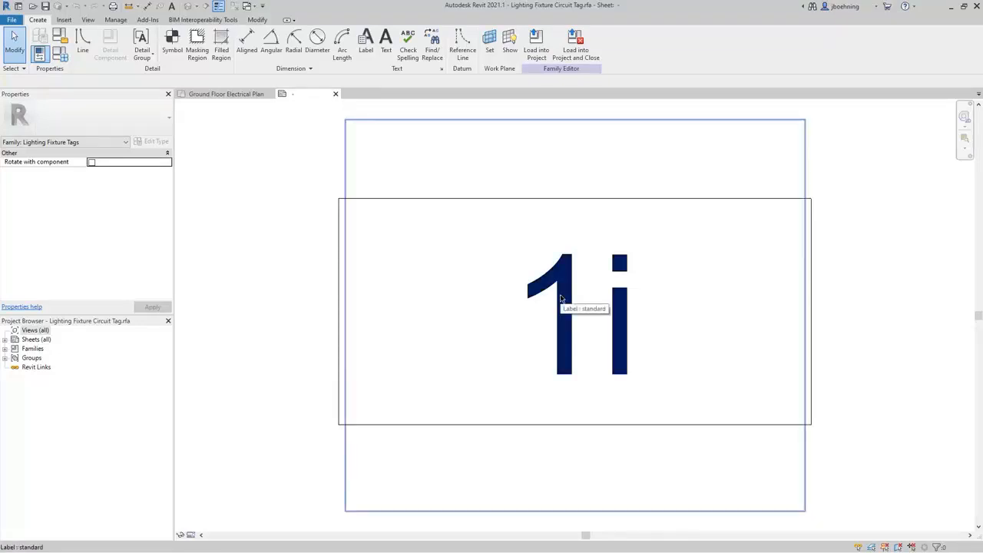
Delete the four lines forming the rectangle around the label in the circuit tag family
scroll(561, 298, "down", 4)
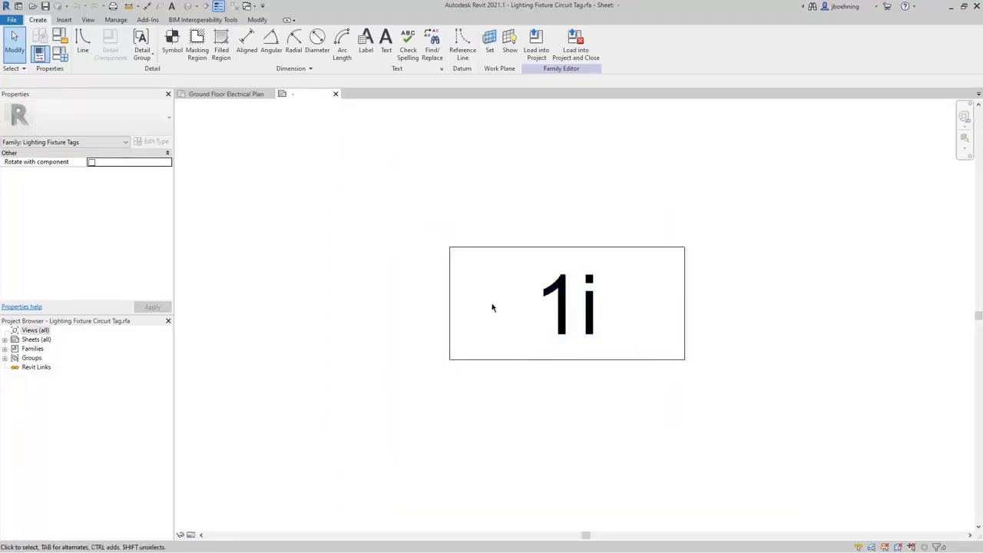
key("Tab")
left_click(451, 305)
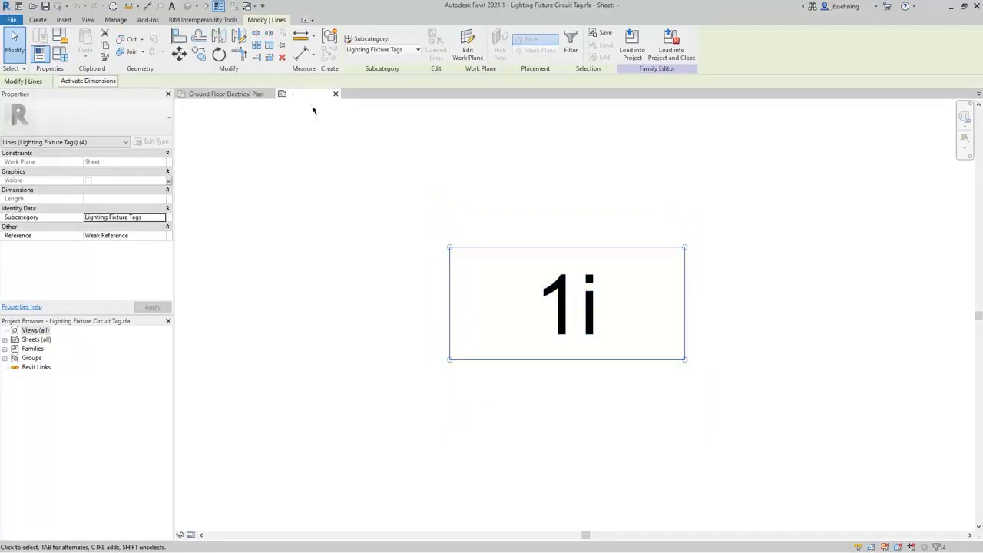
left_click(282, 59)
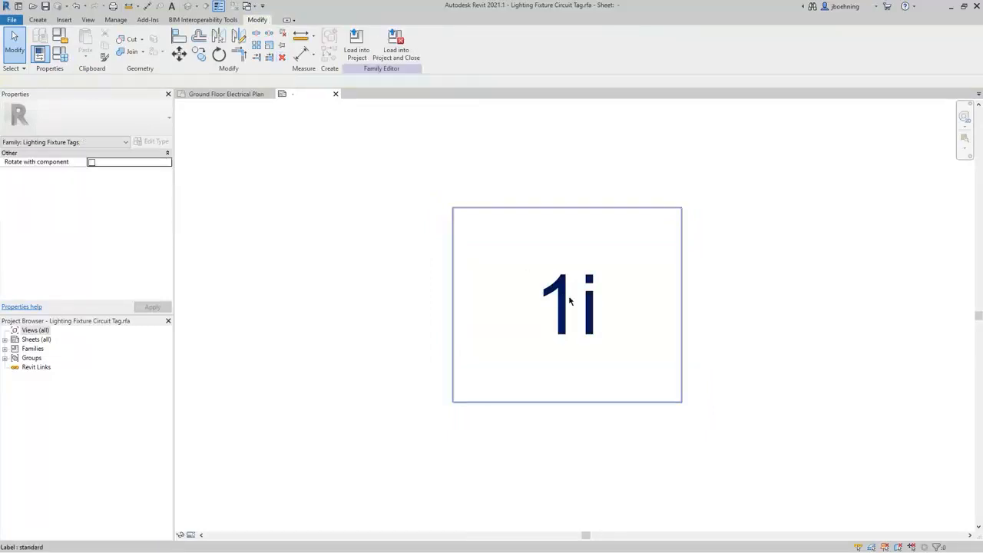
Open the circuit tag's label for editing, and review its available parameters and the option to add a shared parameter
left_click(568, 304)
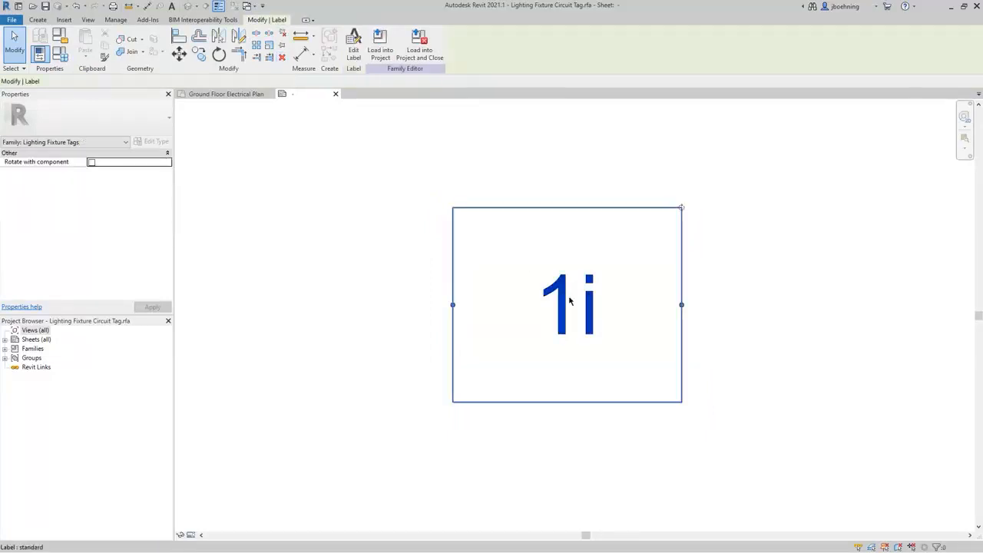
left_click(355, 58)
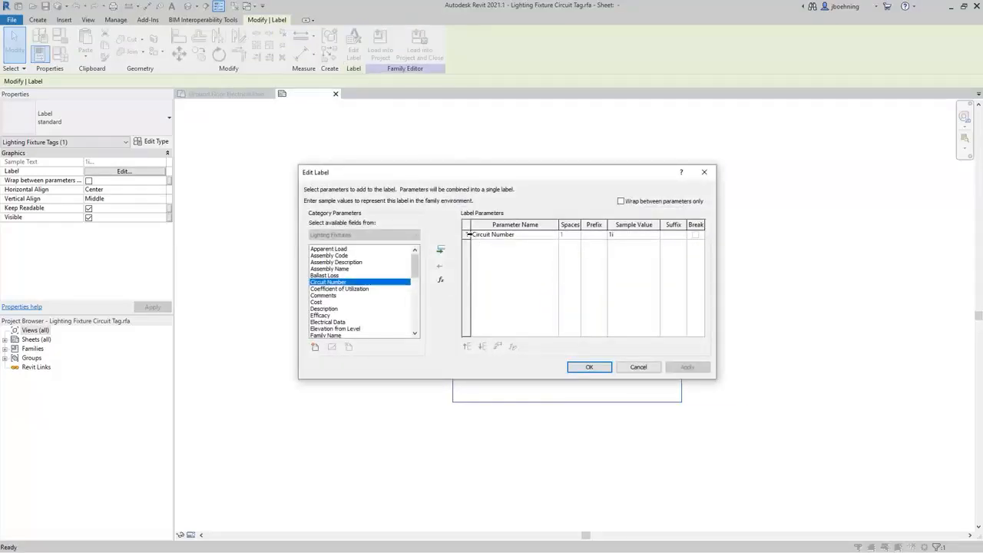
left_click(490, 235)
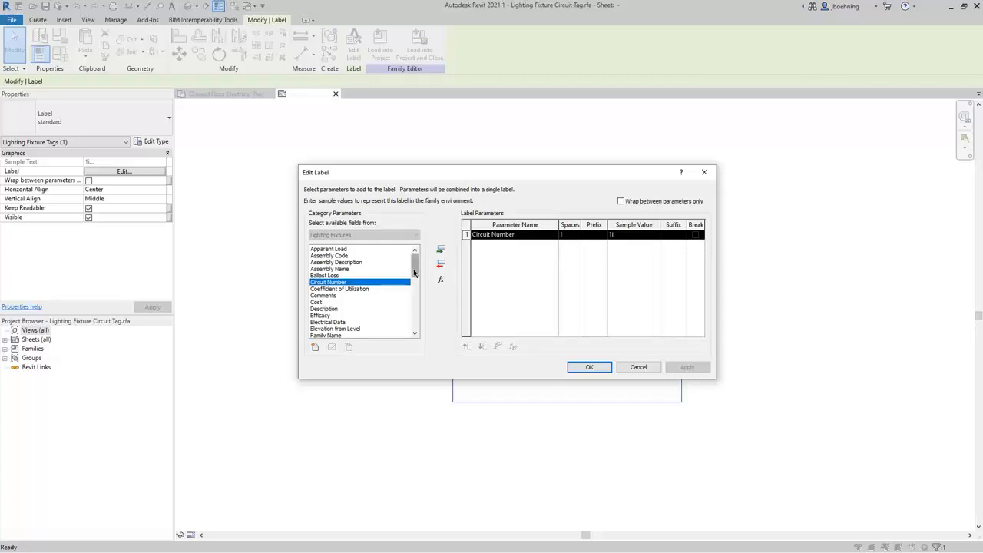
left_click_drag(413, 273, 415, 327)
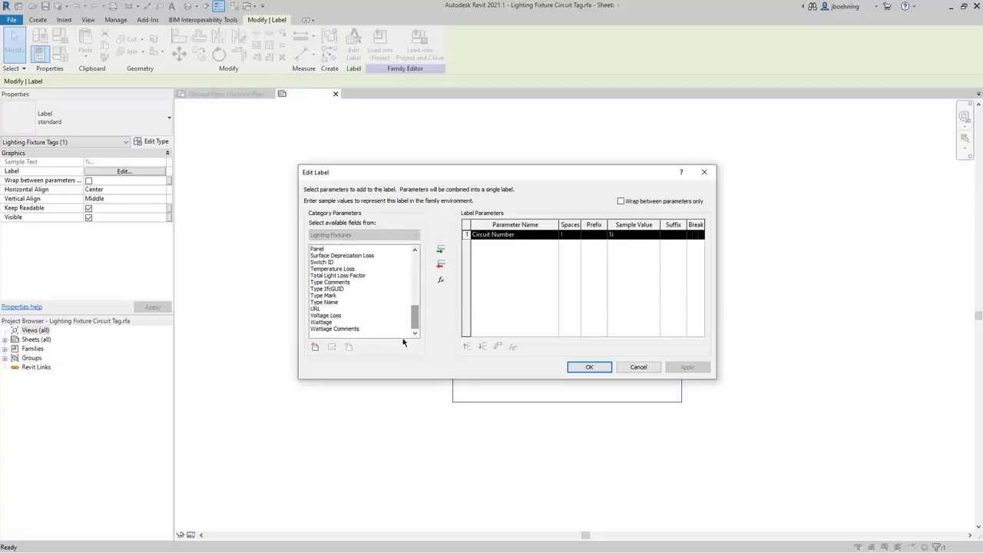
left_click(315, 347)
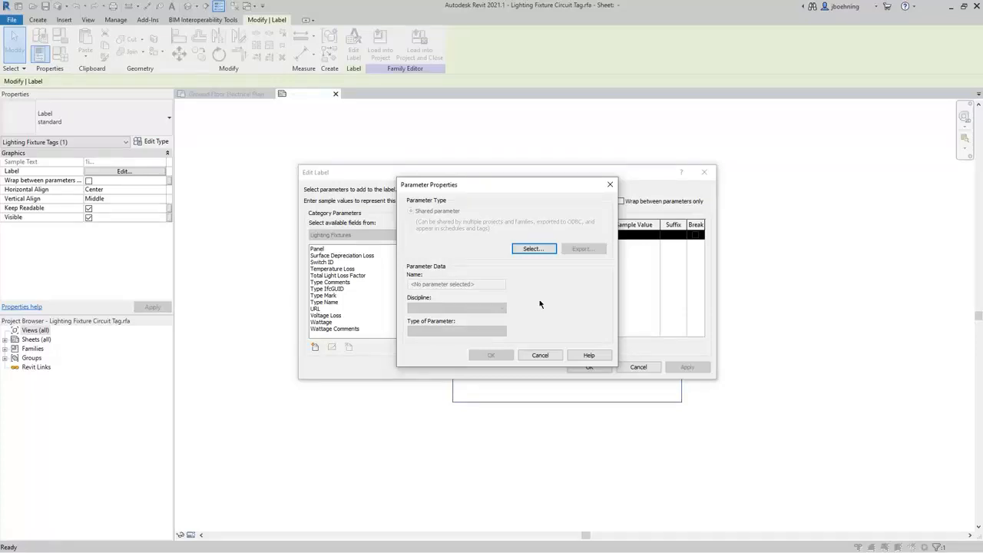
left_click(540, 354)
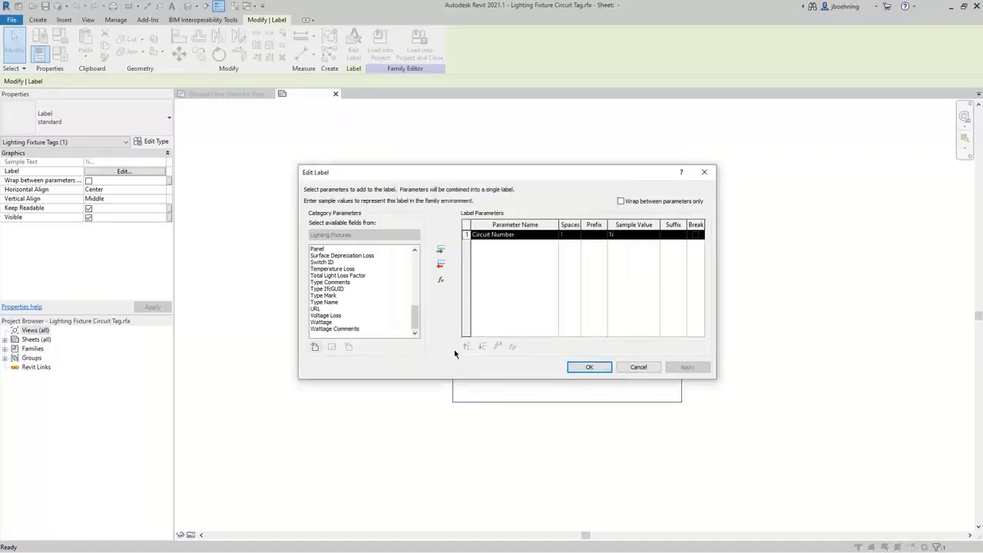
Add Type Mark to the circuit tag label and place it above Circuit Number
left_click(332, 296)
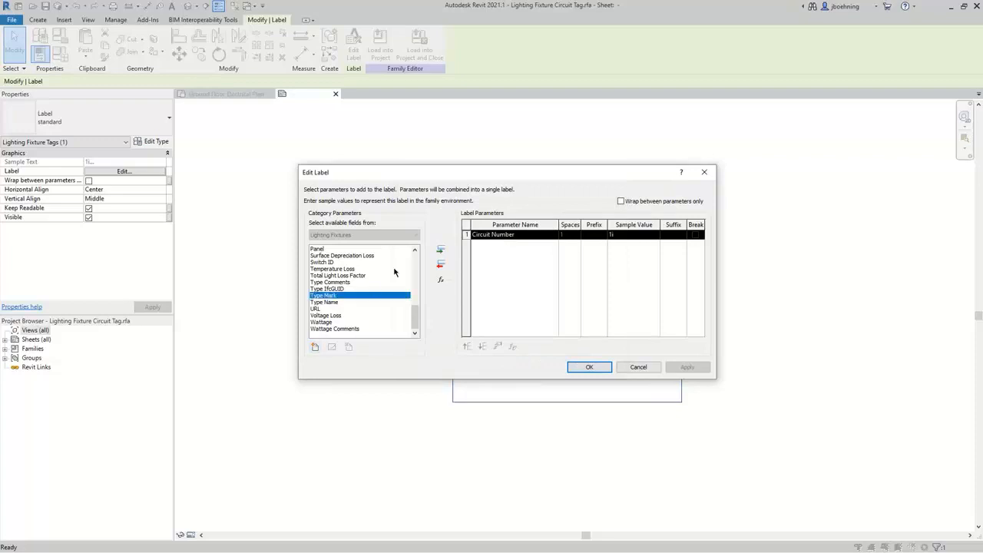
left_click(440, 250)
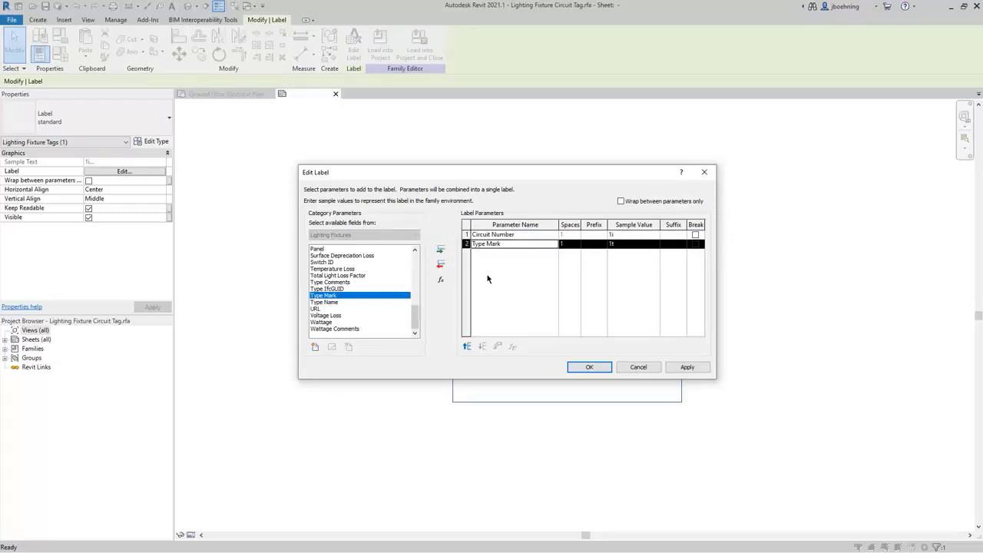
left_click(470, 346)
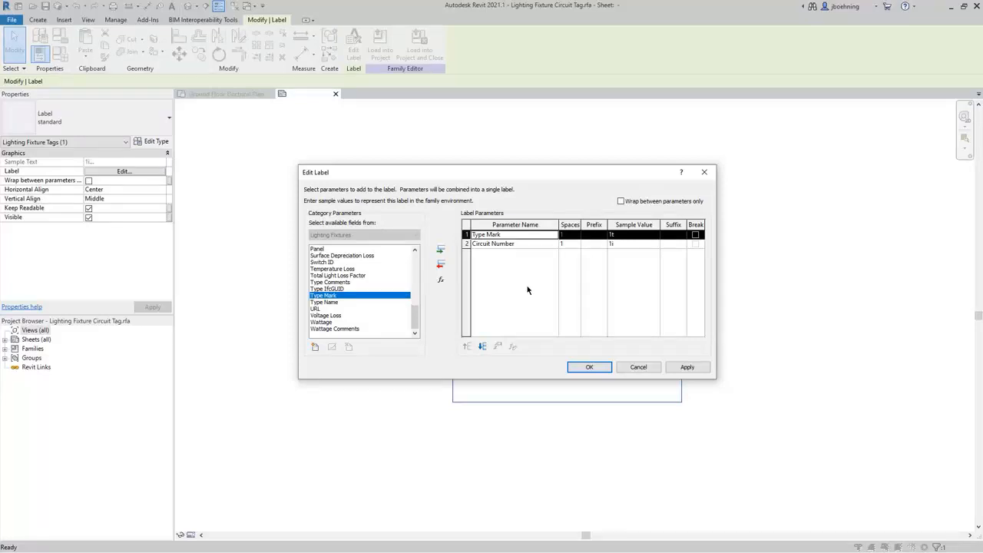
Set the Circuit Number sample value to LP 10 and add a line break after Type Mark in the label
left_click(593, 236)
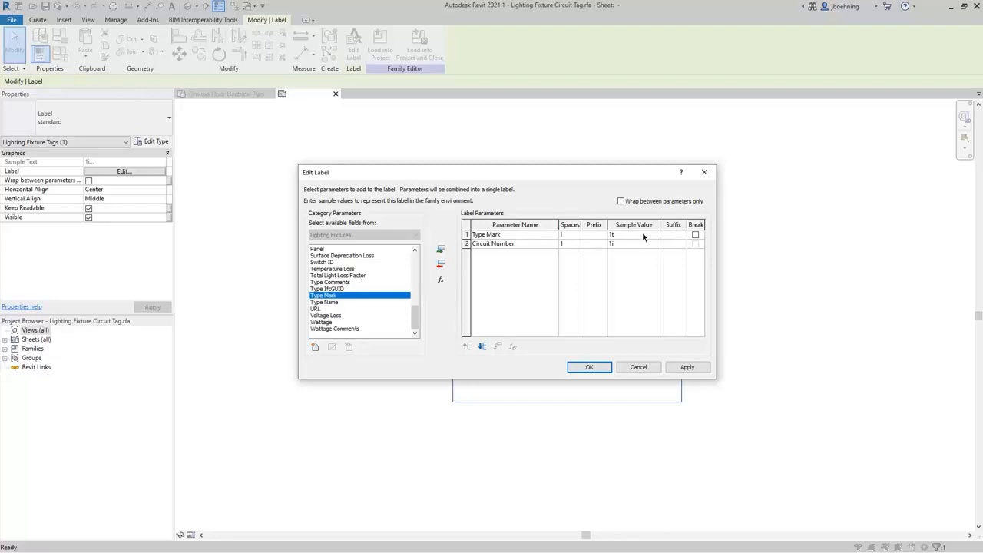
left_click(632, 236)
left_click(626, 246)
type("LP 10")
left_click(695, 236)
left_click(596, 367)
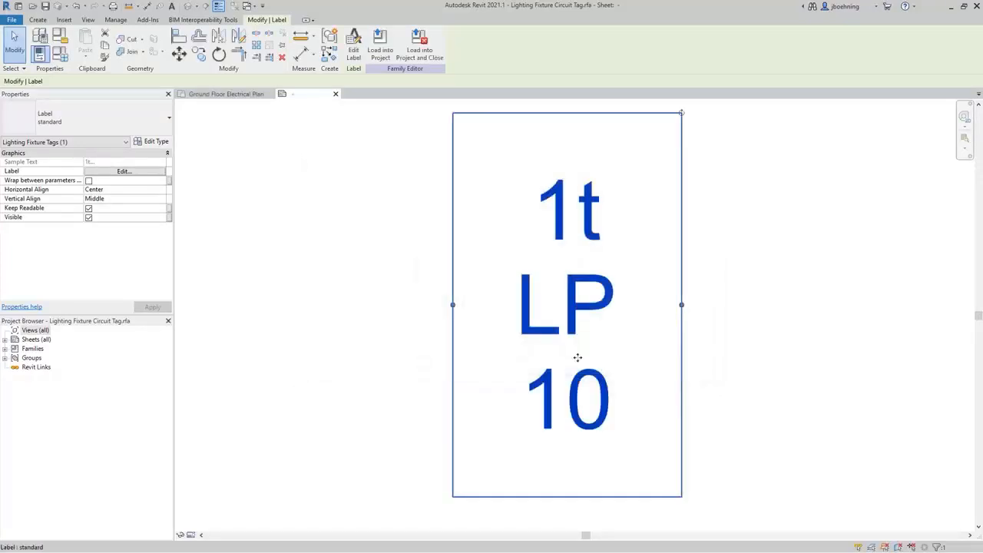
Resize the label box, trying a narrower width, and leave it wide enough for LP 10 to fit on one line
scroll(450, 307, "down", 2)
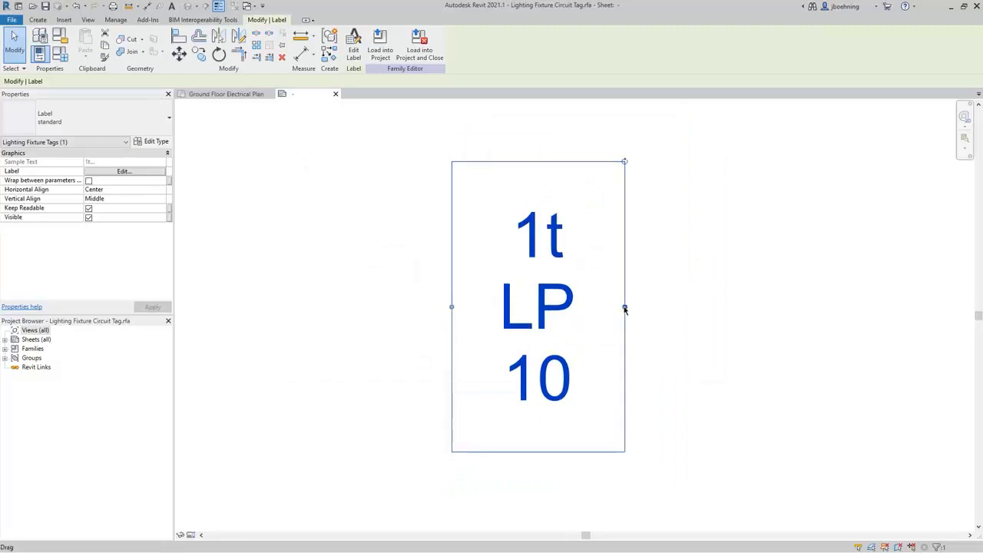
left_click_drag(624, 308, 676, 308)
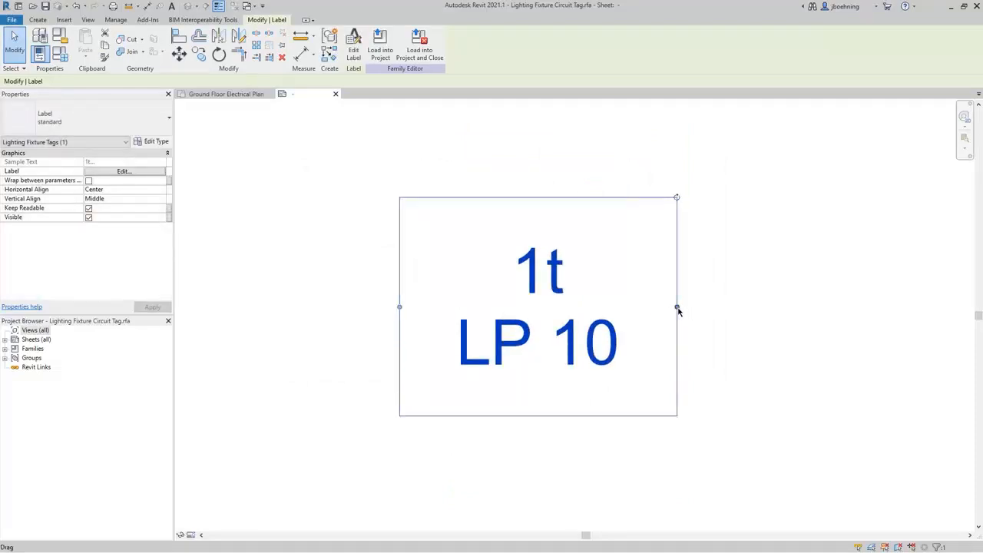
left_click_drag(677, 307, 629, 308)
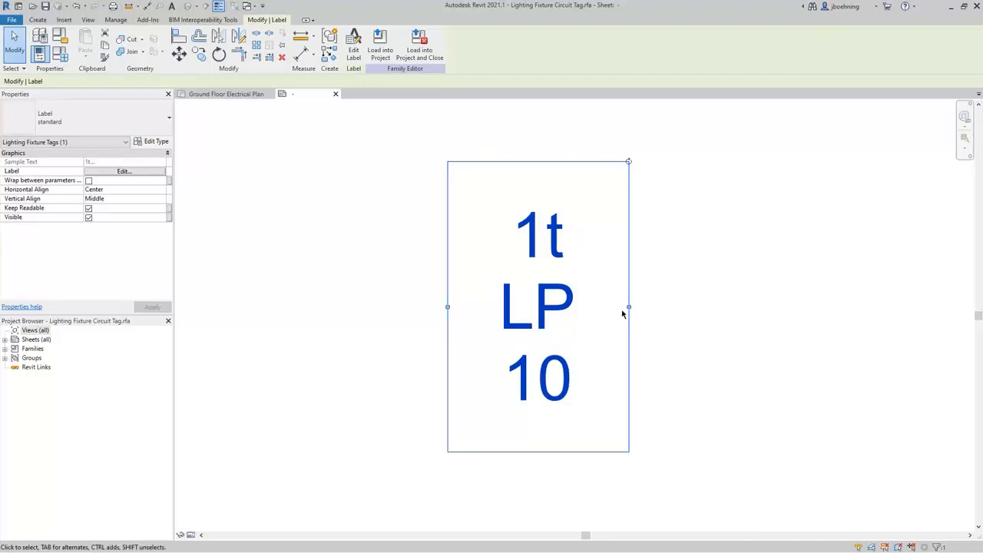
left_click_drag(628, 307, 669, 308)
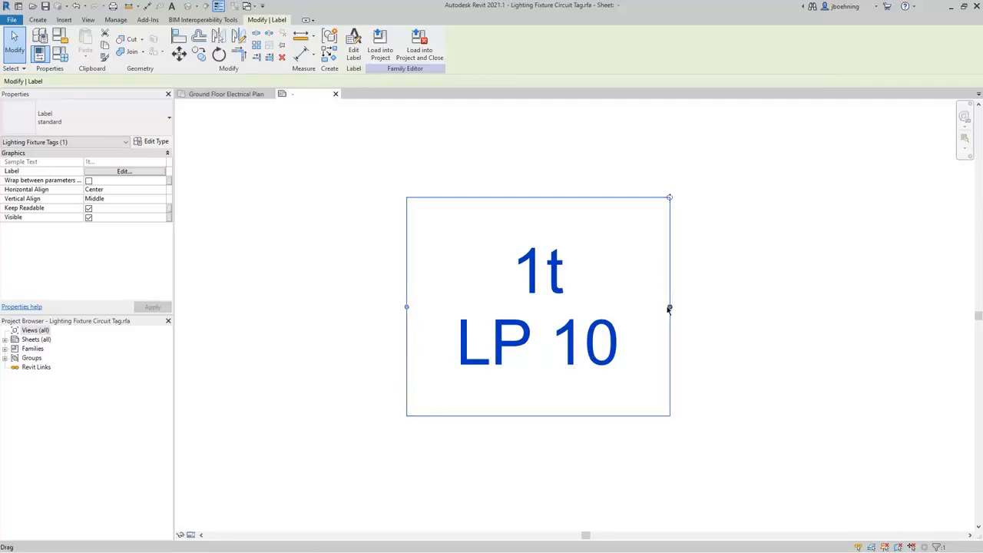
left_click_drag(669, 308, 672, 307)
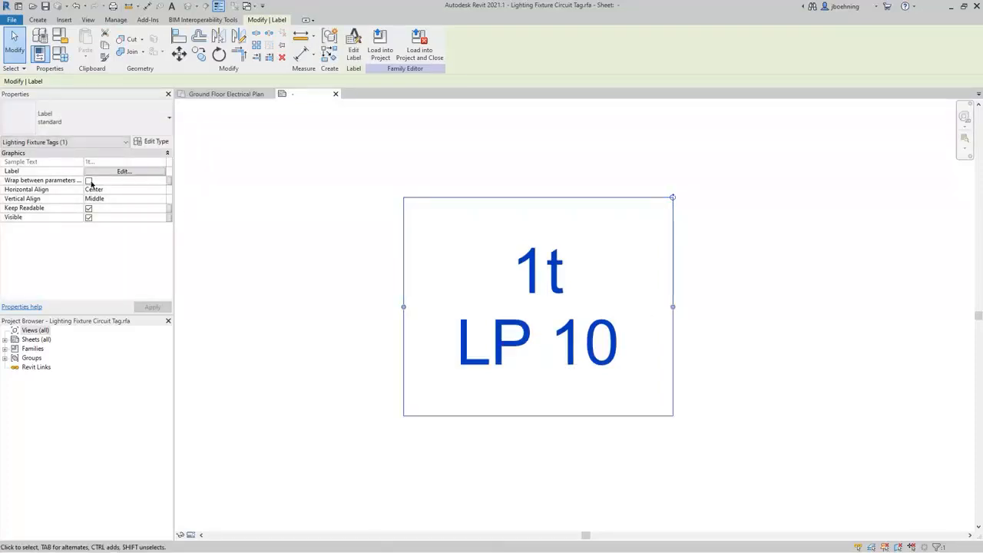
Enable wrapping between parameters only for the label and make the label box slightly narrower
left_click(90, 183)
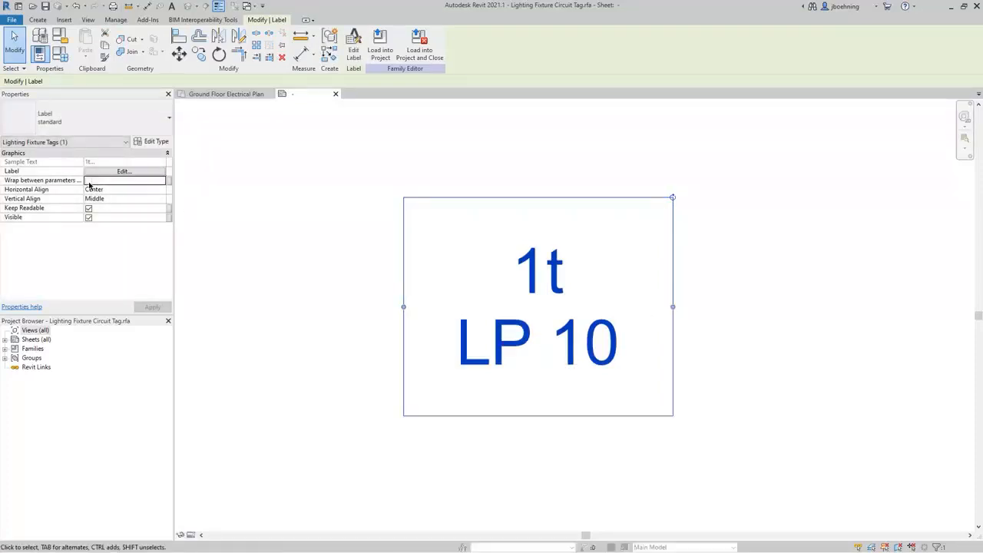
left_click(89, 182)
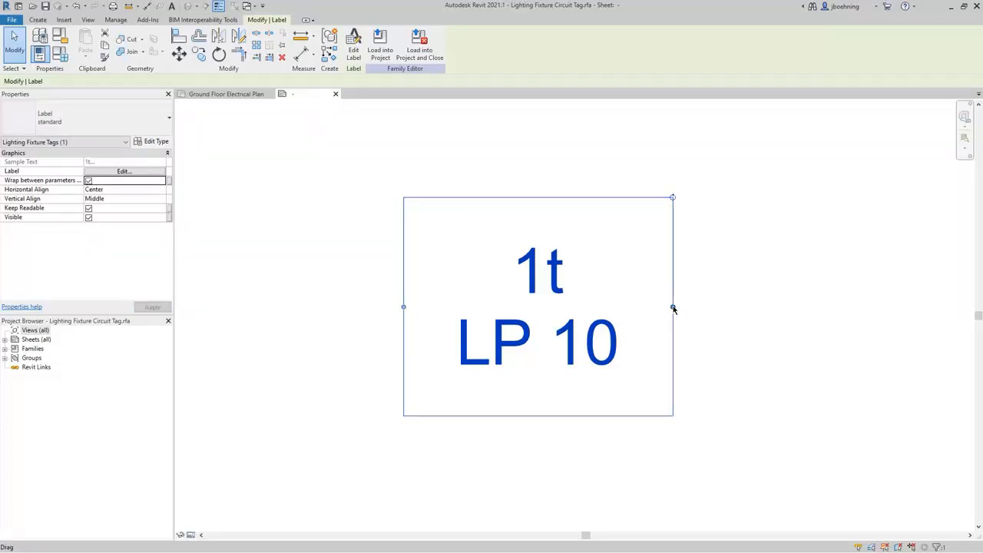
mouse_move(673, 307)
left_mouse_down()
mouse_move(583, 307)
mouse_move(655, 307)
left_mouse_up()
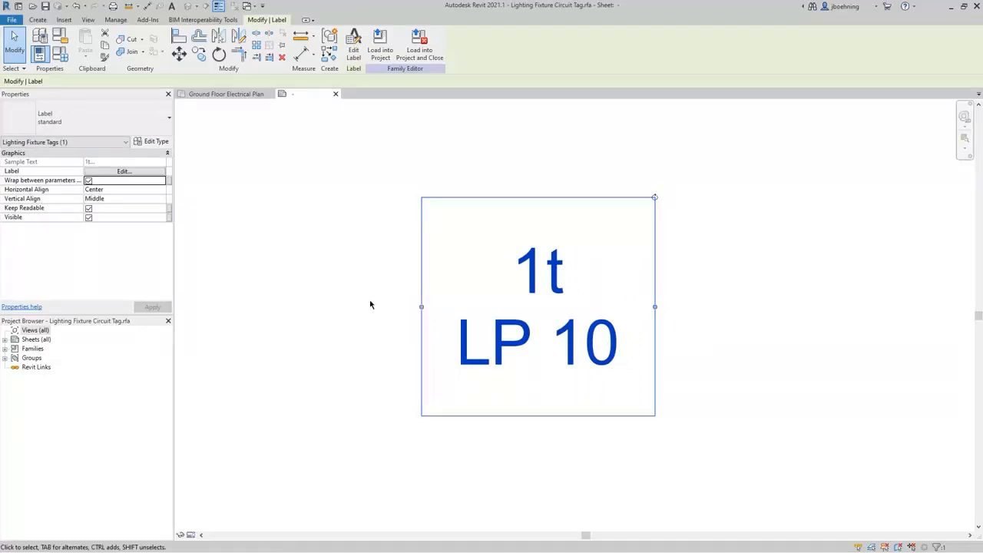
Review the horizontal alignment options of the tag label
left_click(140, 190)
left_click(161, 191)
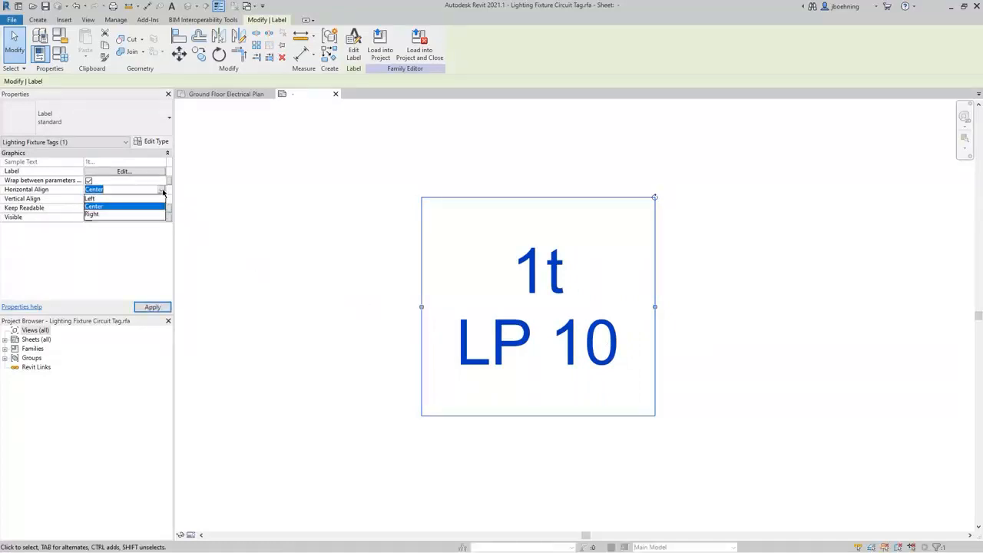
left_click(162, 191)
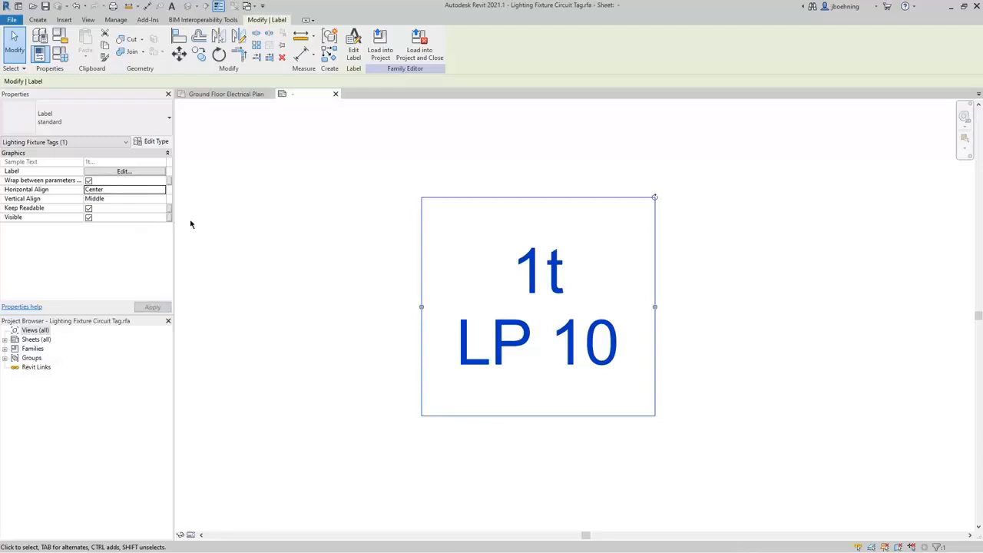
Review the background options of the standard label type and turn on Show Border, keeping the background Transparent
left_click(156, 142)
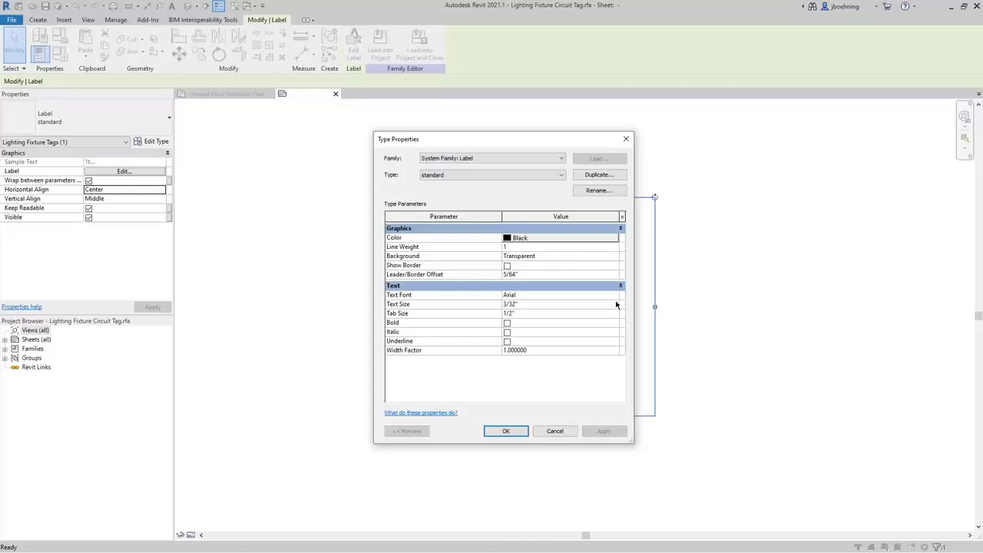
left_click(580, 258)
left_click(614, 257)
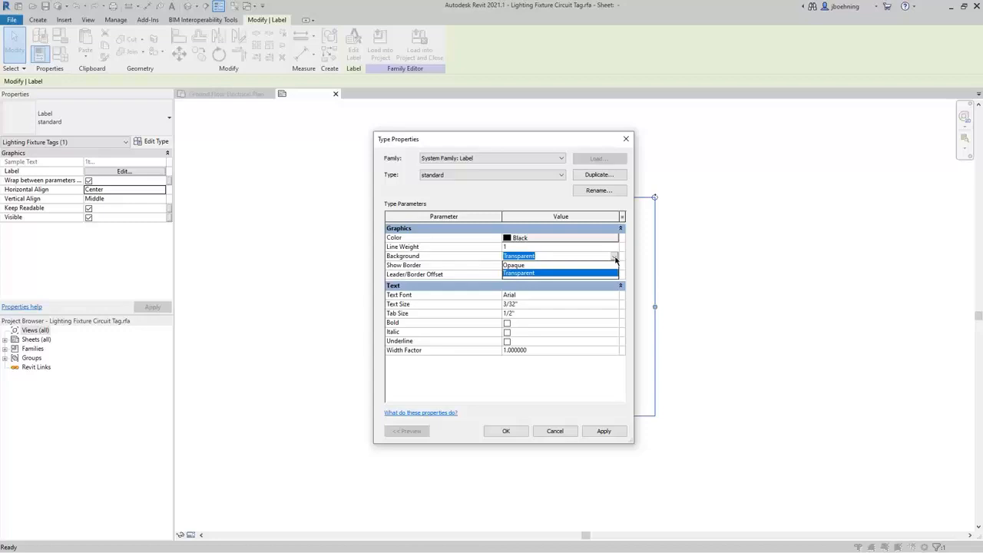
left_click(615, 259)
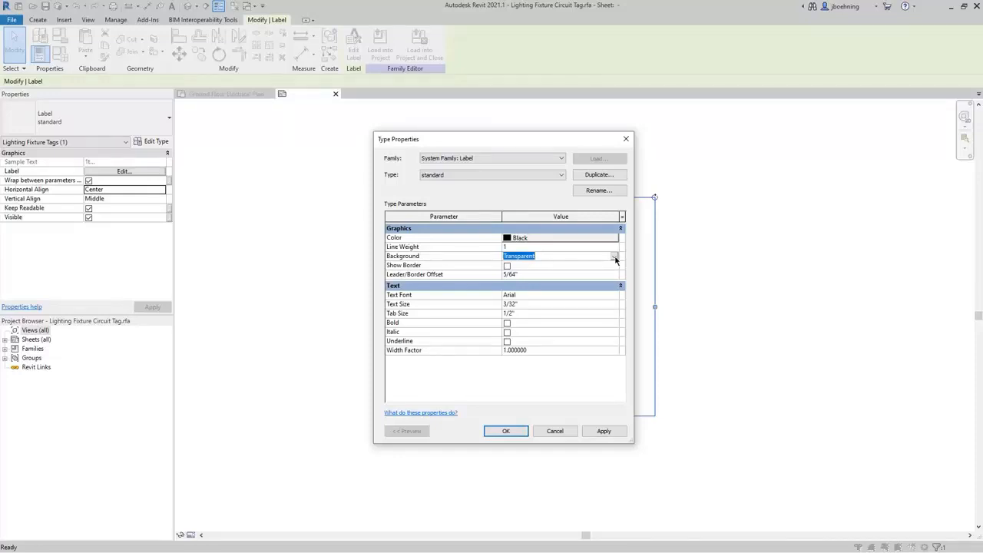
left_click(507, 265)
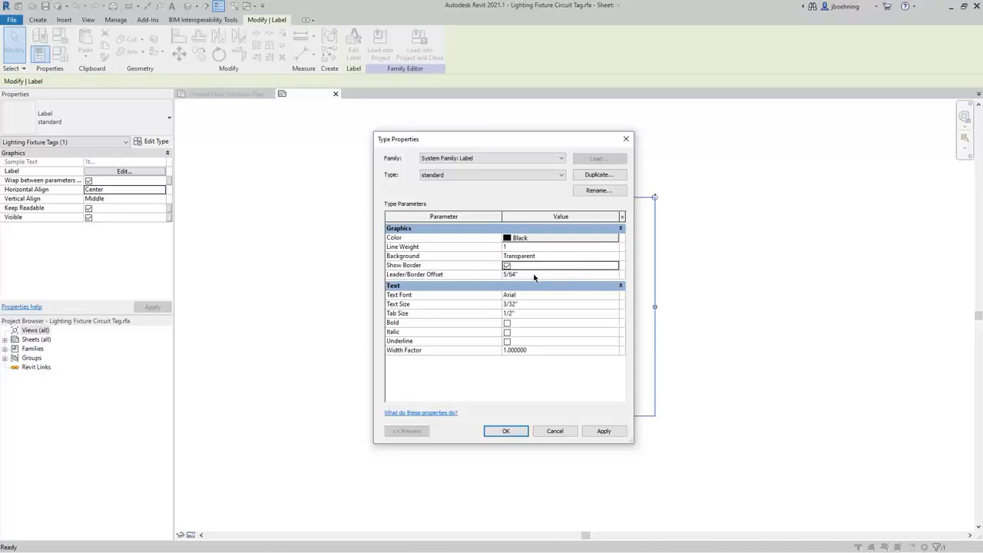
left_click(534, 276)
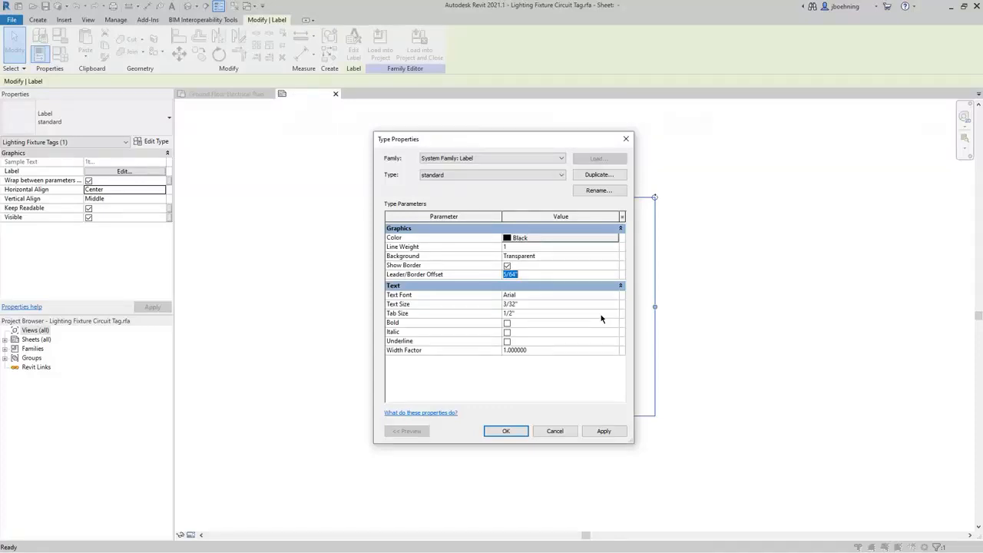
left_click(506, 431)
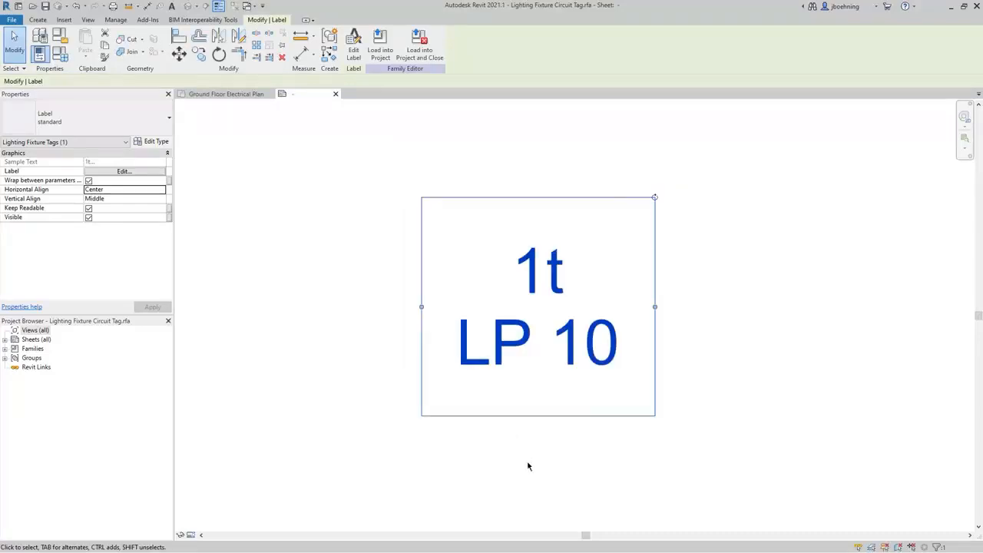
left_click(663, 472)
scroll(580, 460, "up", 1)
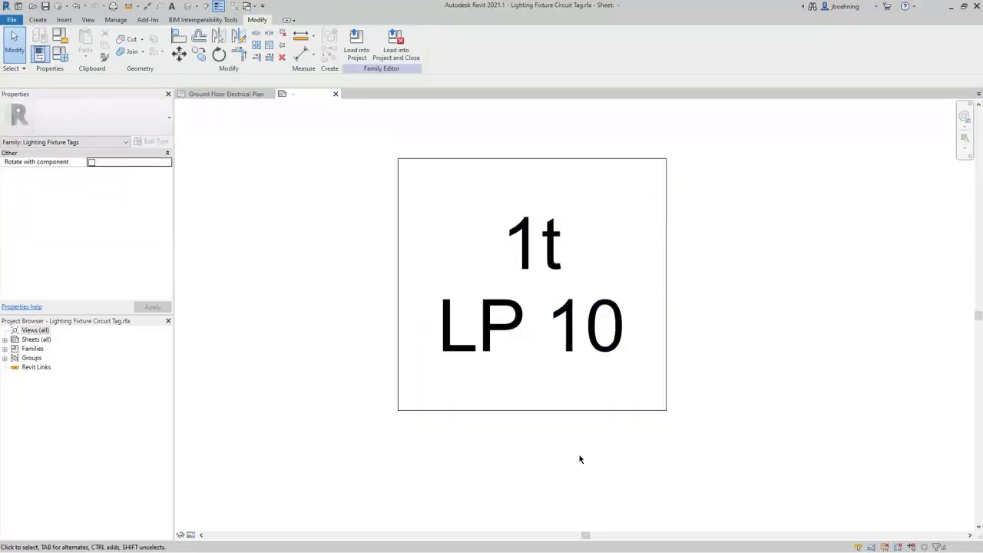
Reduce the Leader/Border Offset of the standard label type so the border sits closer to the text
left_click(555, 411)
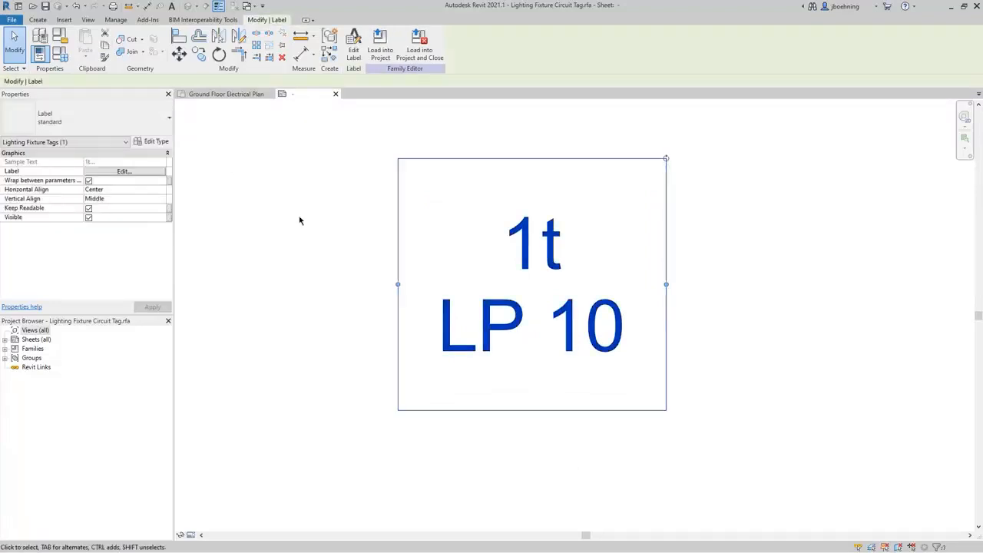
left_click(165, 143)
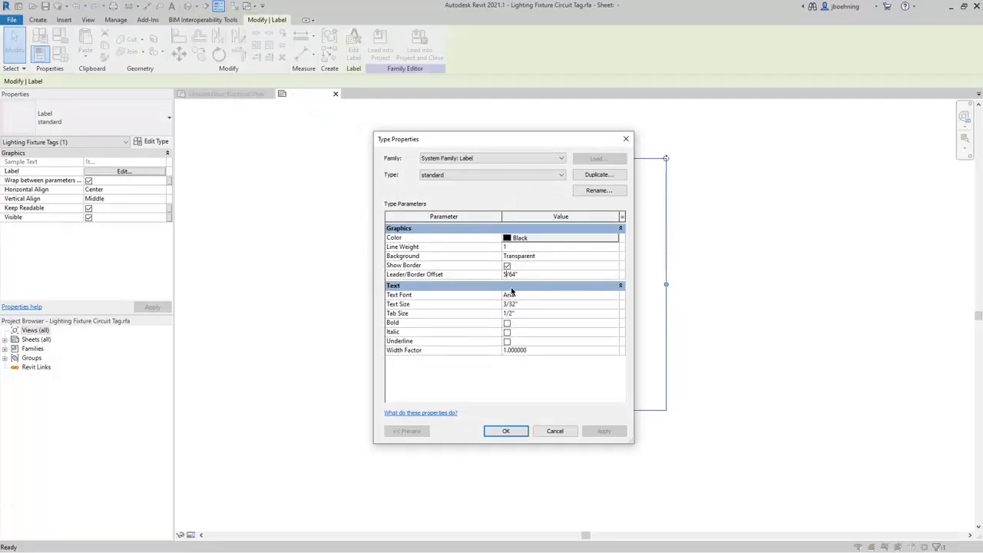
left_click(513, 431)
left_click(523, 427)
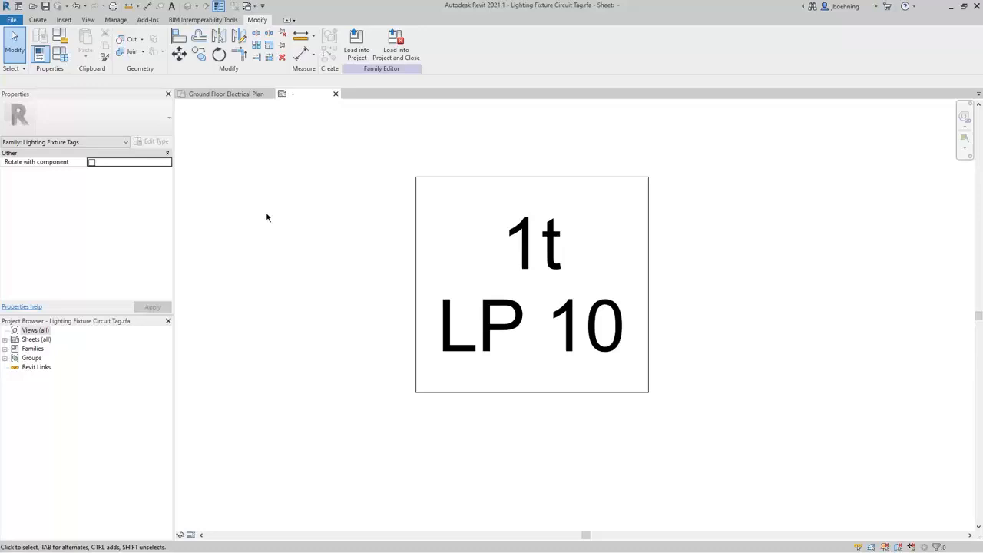
Load the edited Lighting Fixture Circuit Tag into the project, overwriting the existing version
left_click(357, 48)
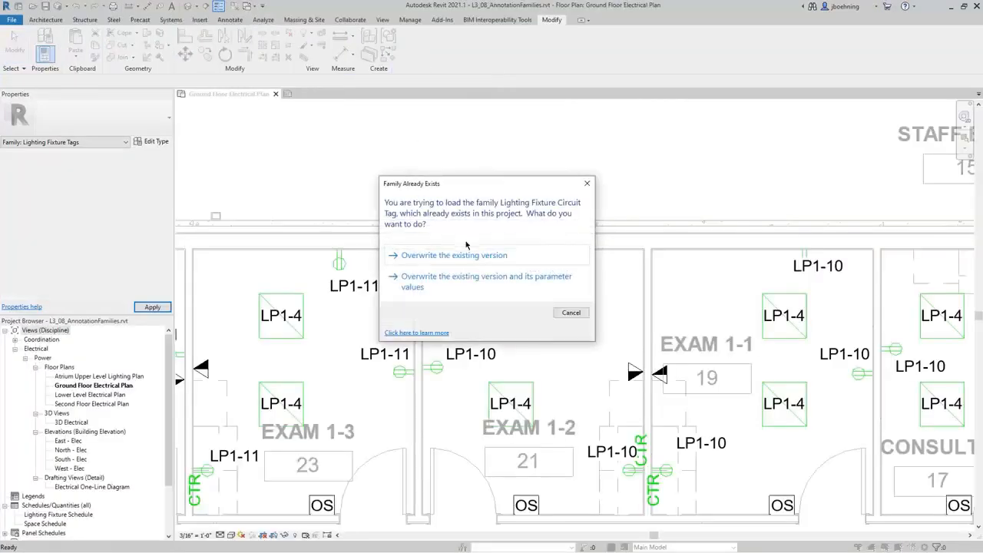
left_click(467, 260)
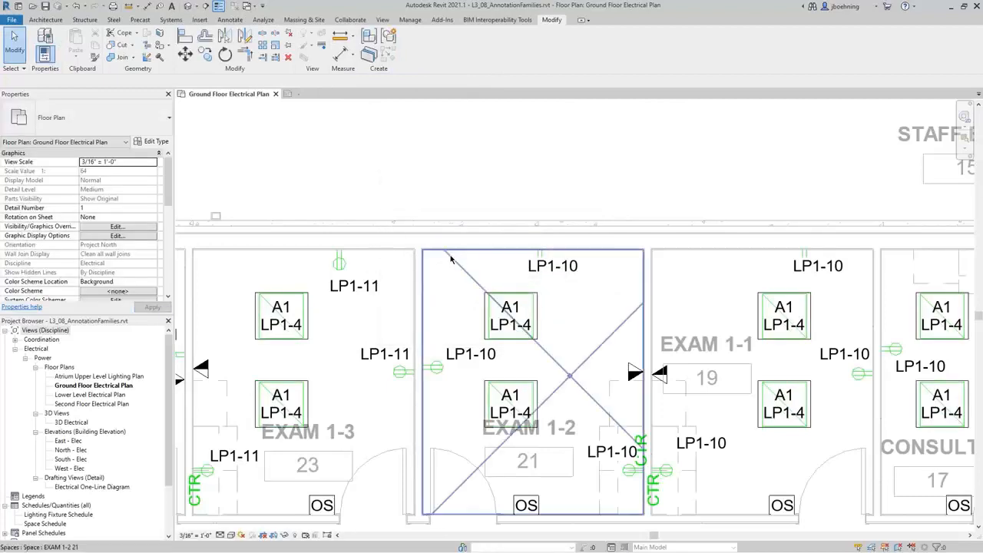
scroll(519, 367, "up", 3)
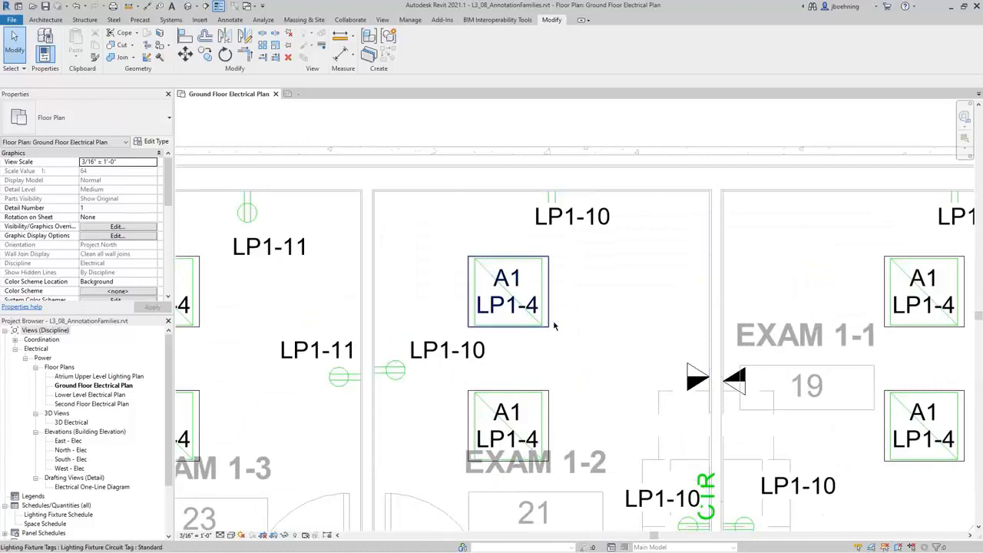
Move the upper fixture's A1 / LP1-4 tag in room Exam 1-2 off the fixture to its right side
left_click(509, 327)
left_click_drag(508, 330, 591, 334)
scroll(591, 334, "up", 3)
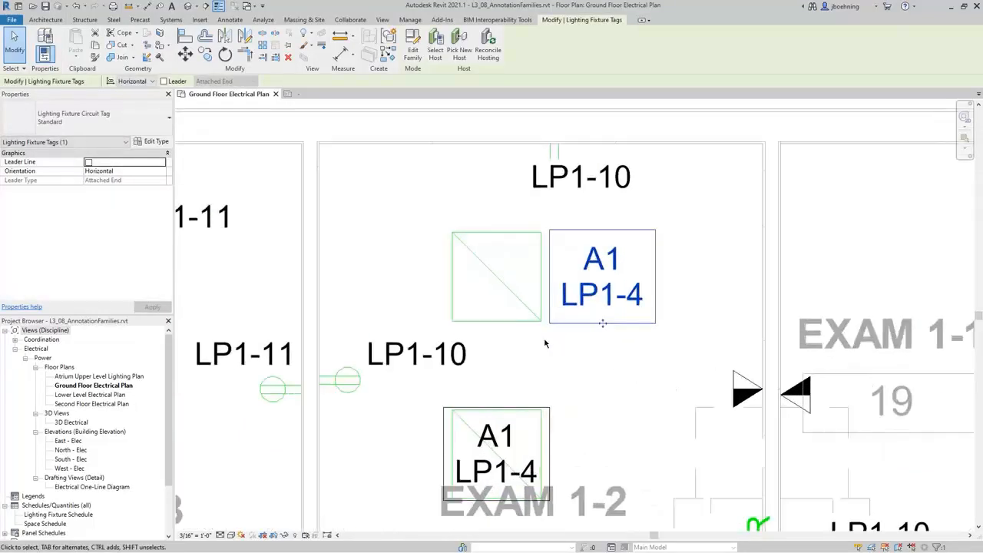
key("Escape")
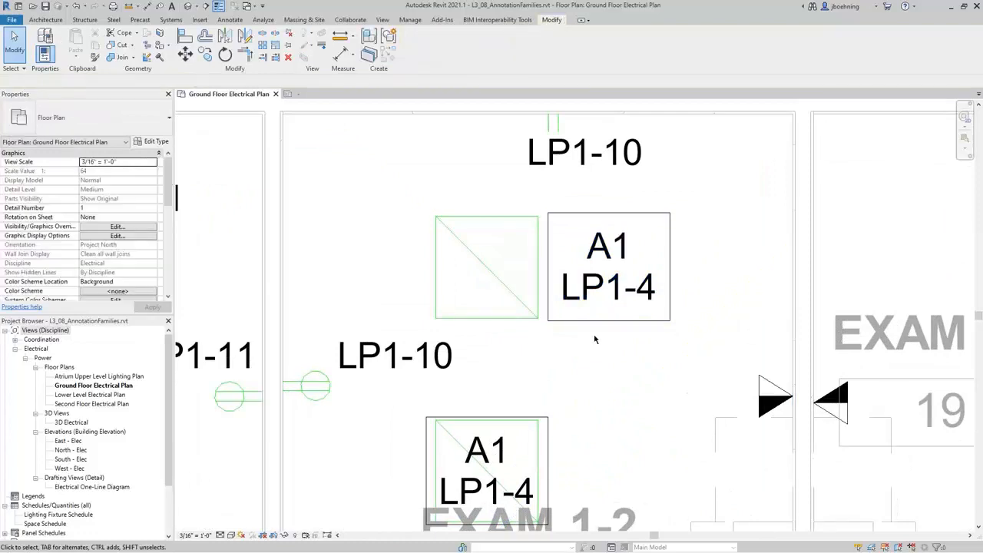
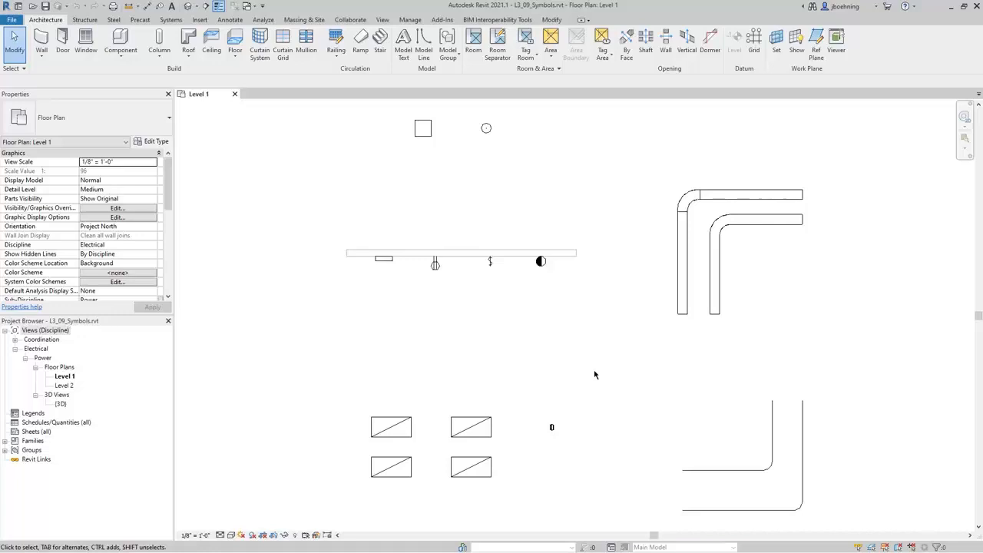
Compare the Level 1 device symbols at view scales 1" = 30'-0" and 3/4" = 1'-0", and restore the scale to 1/8" = 1'-0"
left_click(201, 535)
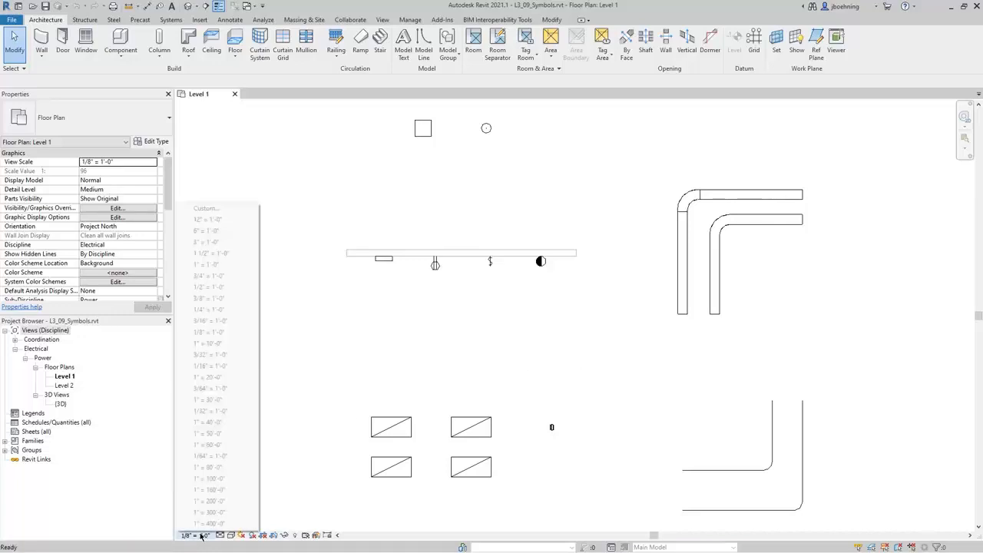
left_click(224, 400)
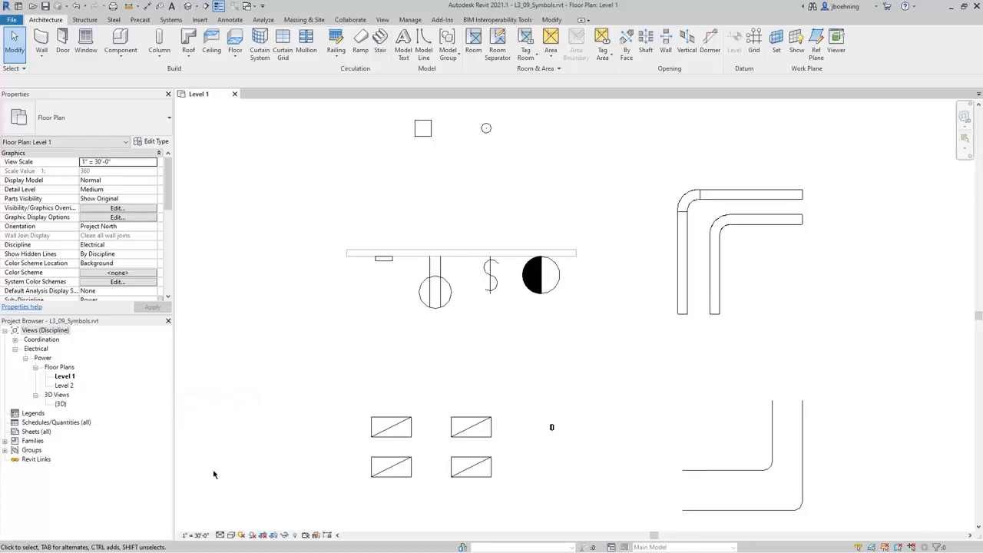
left_click(196, 536)
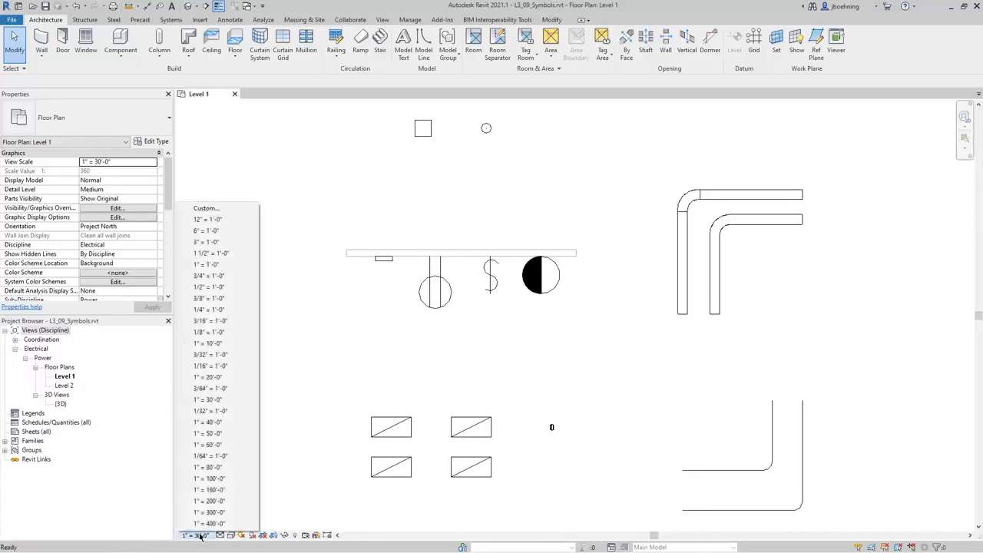
left_click(214, 277)
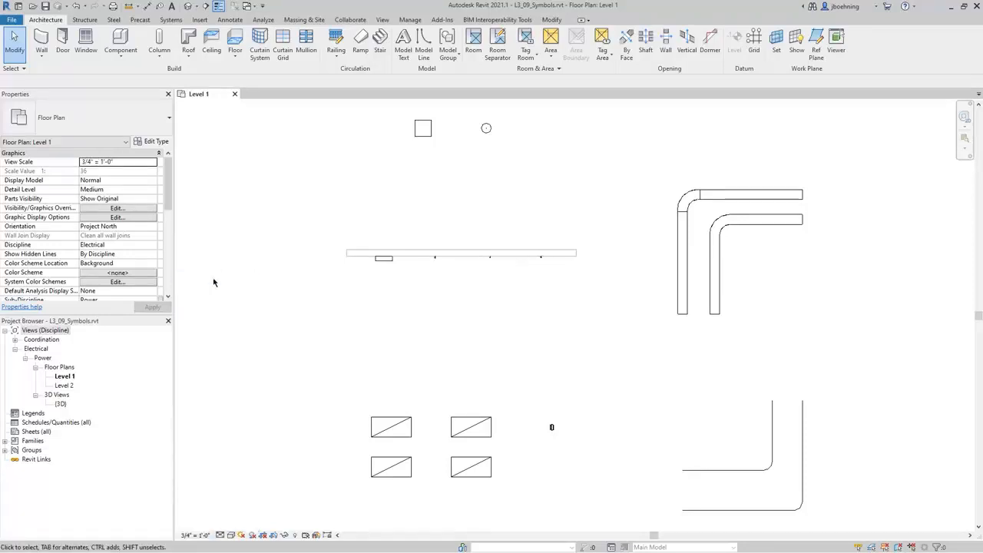
left_click(195, 535)
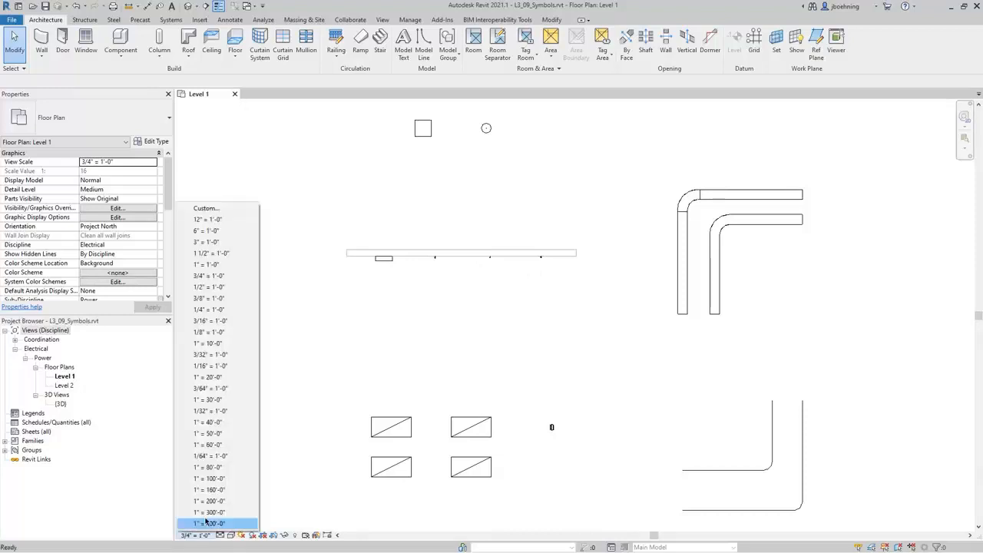
left_click(229, 332)
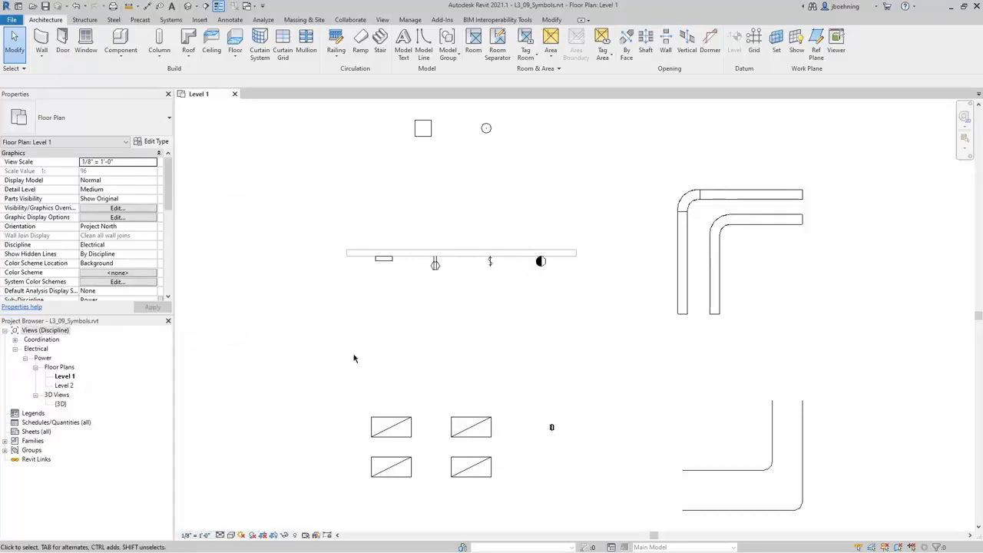
Open the upper-left 2x4 Plain Recessed Lighting Fixture's family for editing and show its Ref. Level floor plan
scroll(440, 367, "up", 1)
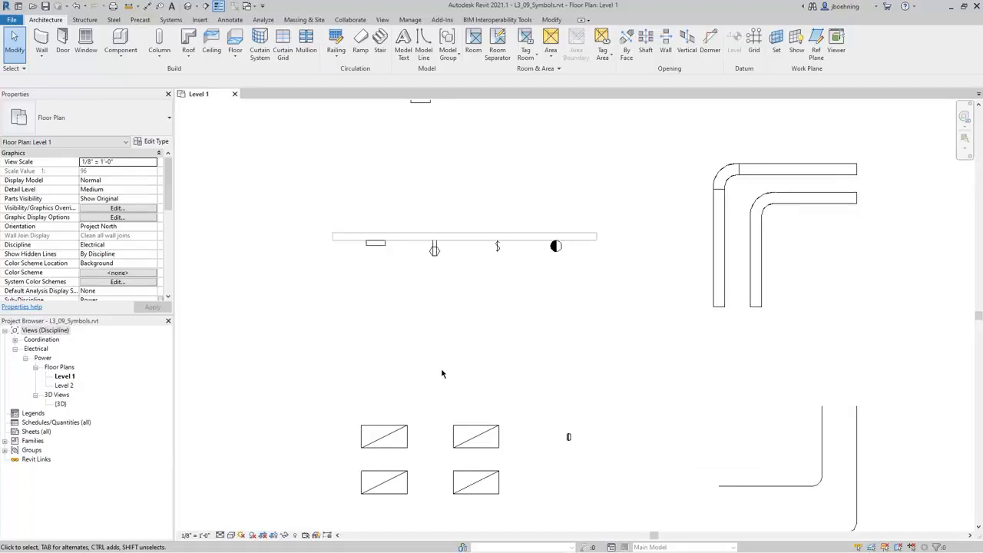
left_click(406, 437)
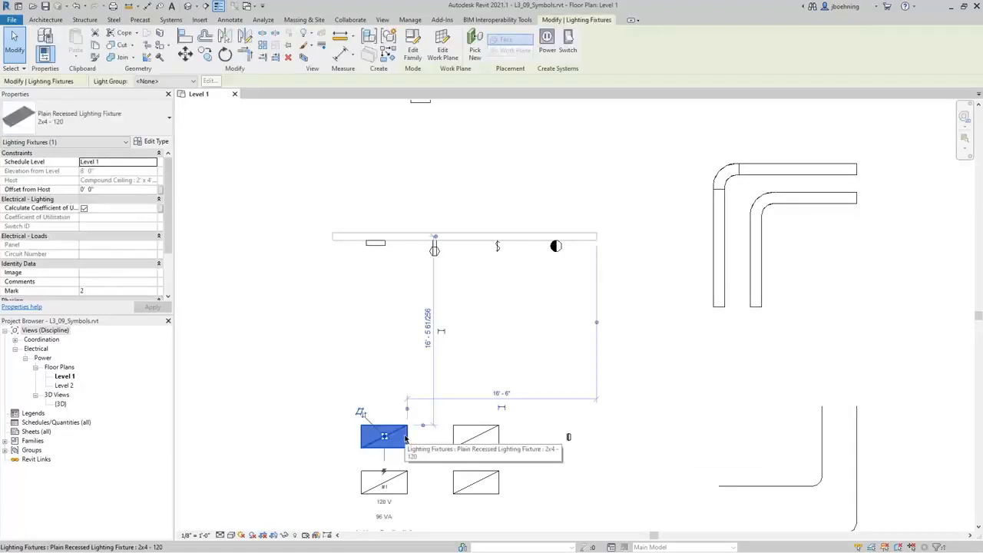
left_click(415, 60)
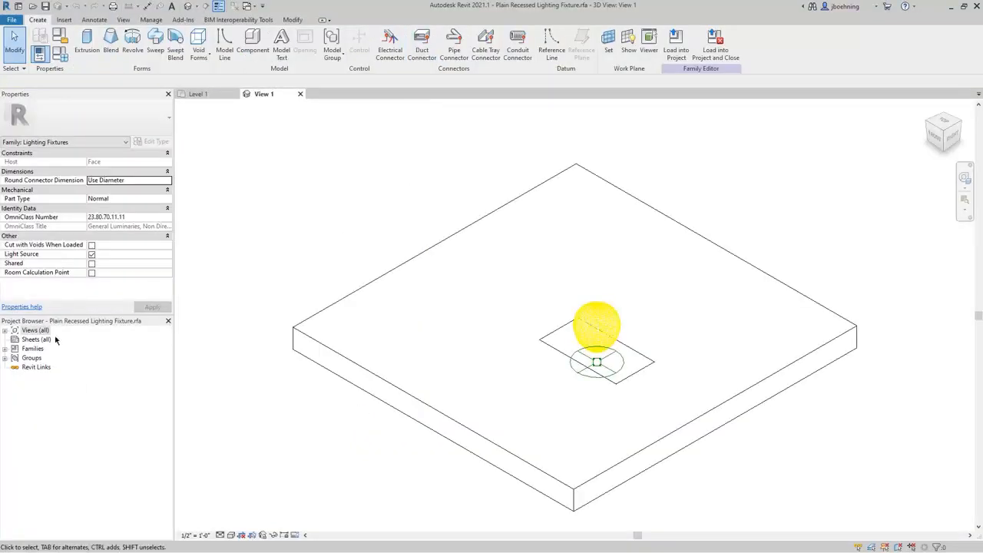
left_click(4, 330)
left_click(15, 339)
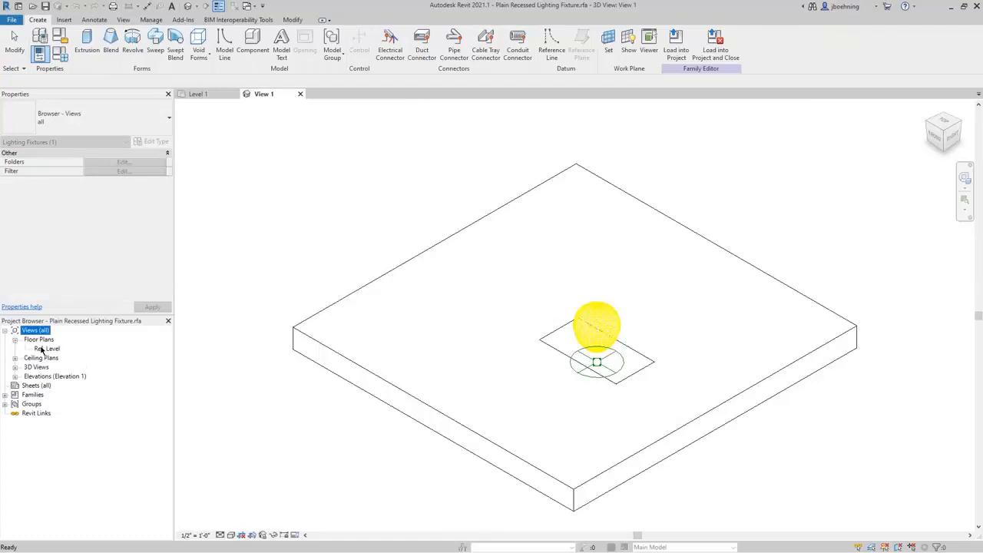
double_click(48, 348)
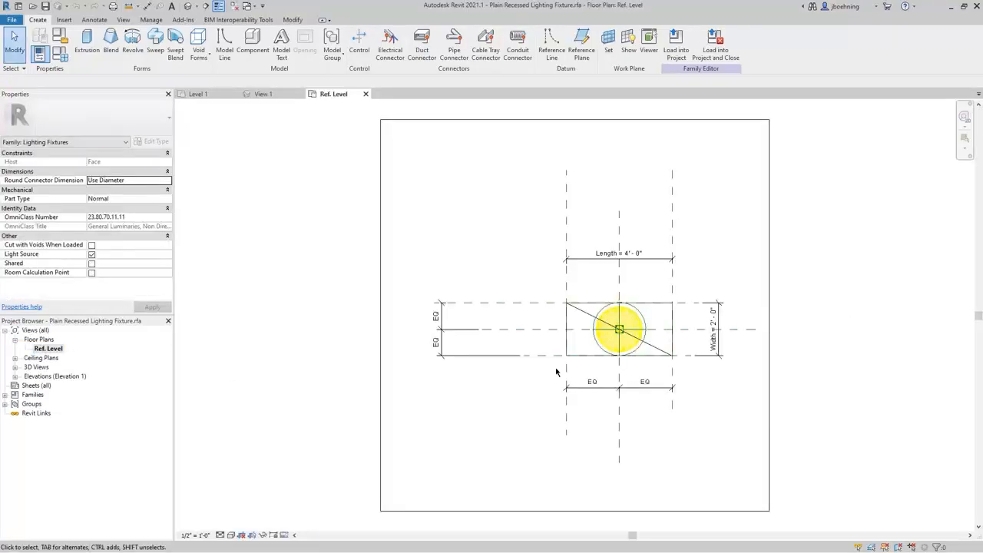
scroll(688, 329, "up", 3)
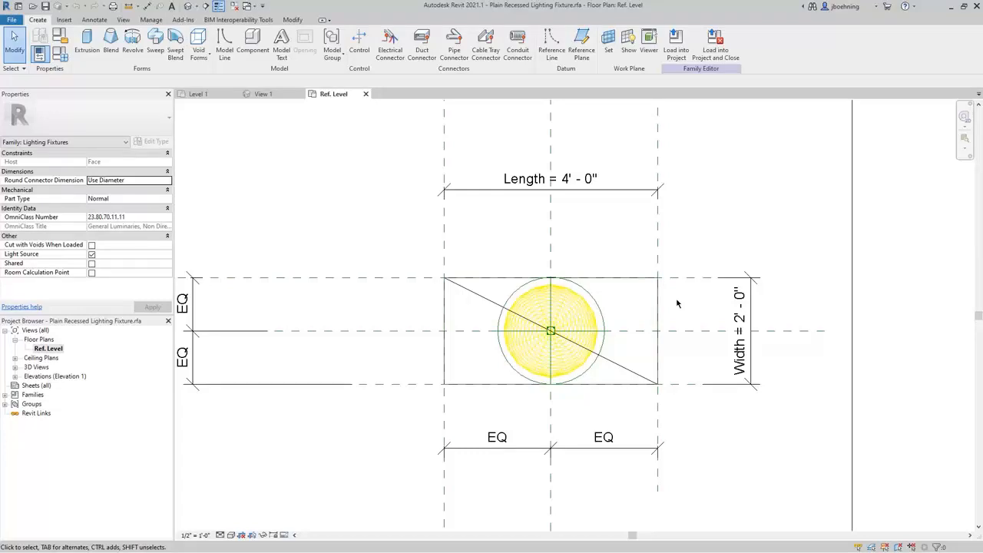
Examine the visibility settings and detail levels of the symbolic line along the fixture outline's upper edge, leaving them unchanged
left_click(96, 20)
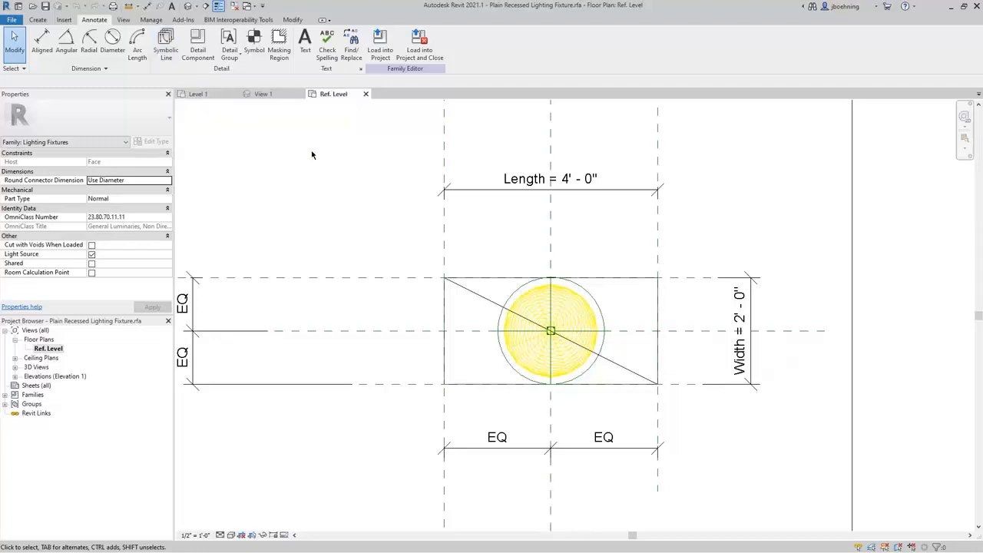
left_click(508, 279)
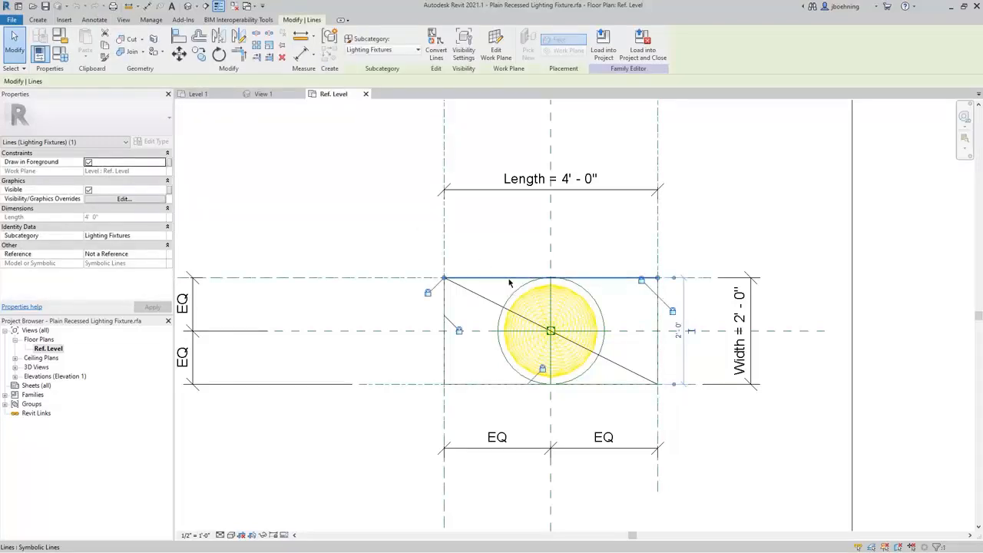
left_click(464, 53)
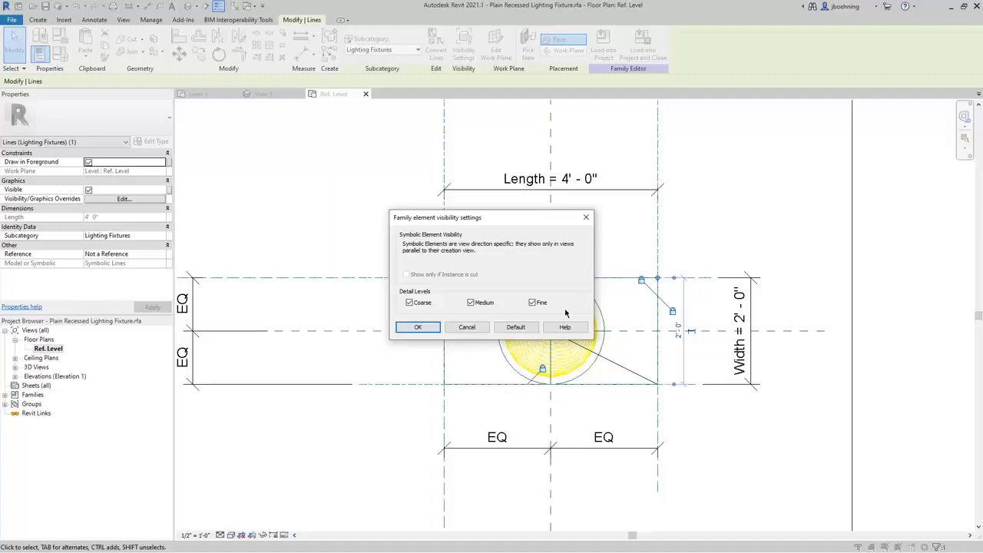
left_click(480, 327)
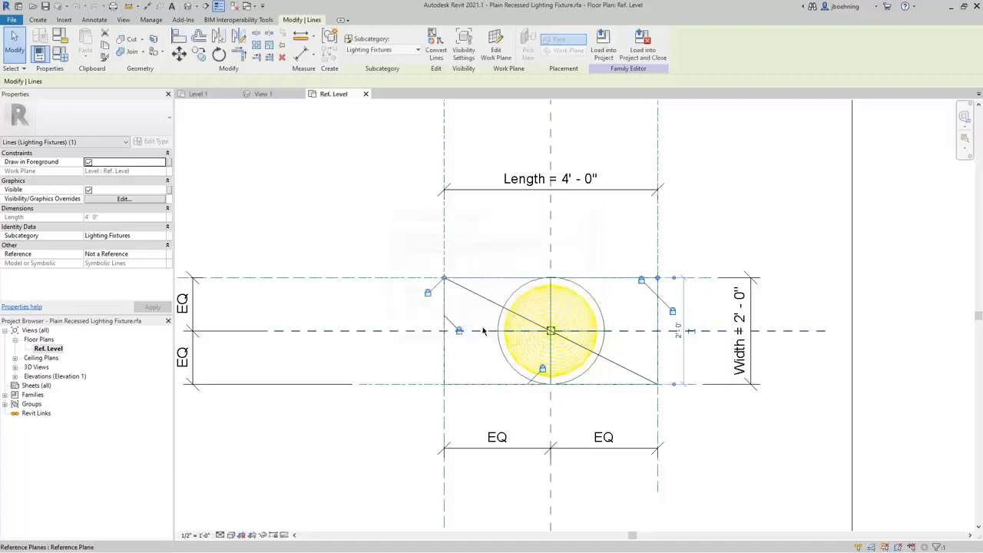
left_click(407, 258)
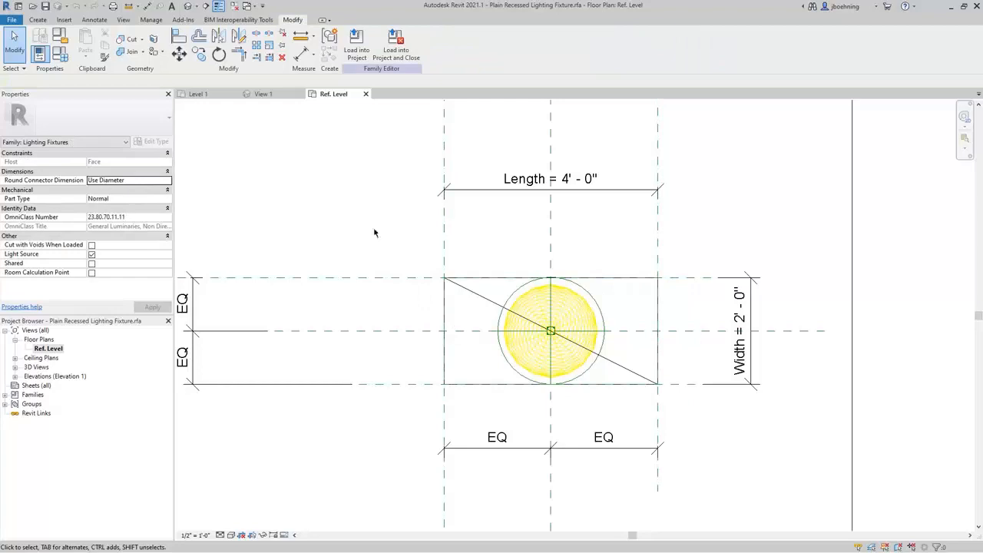
left_click(40, 21)
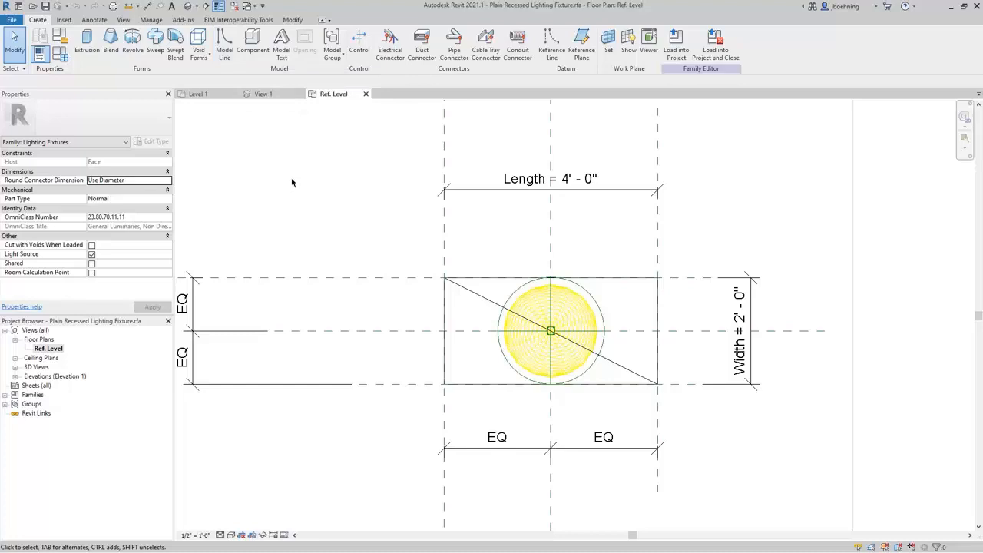
Return to the project's Level 1 plan, open the Duplex Receptacle's family for editing and show its Ref. Level floor plan
left_click(202, 95)
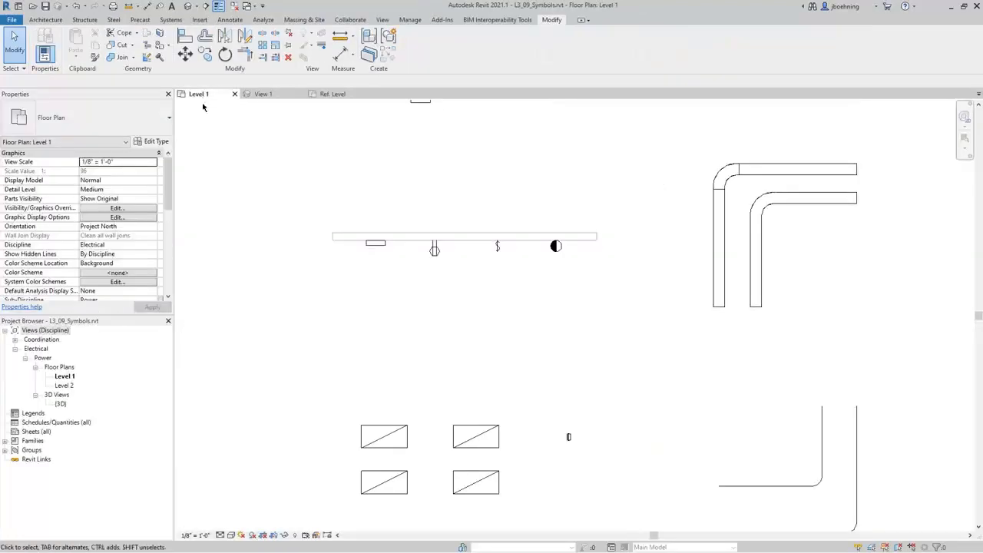
left_click(435, 250)
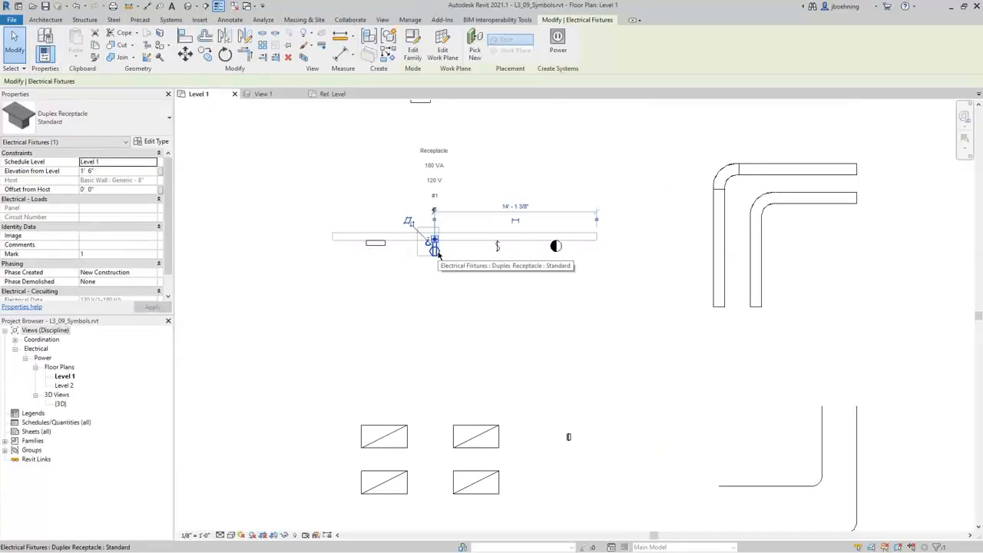
left_click(413, 51)
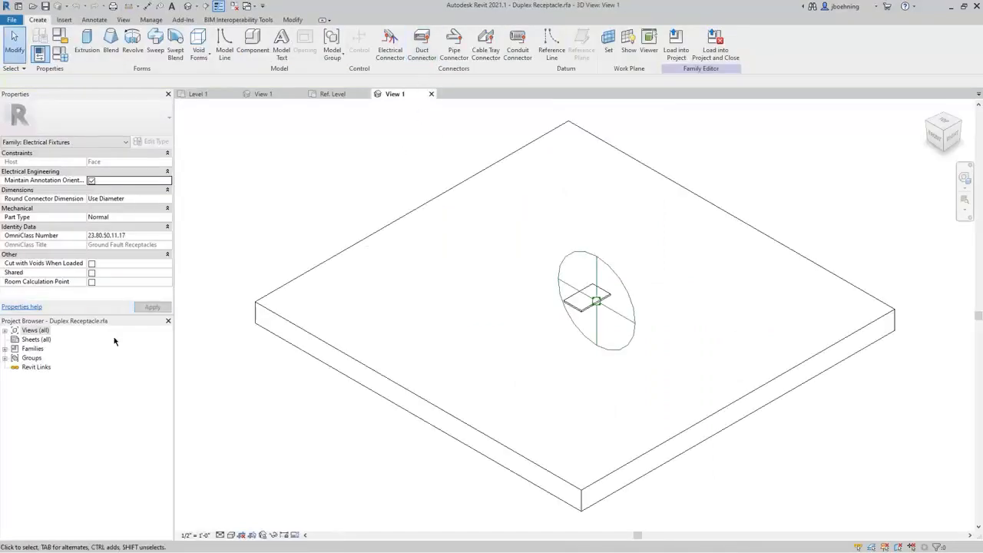
left_click(5, 331)
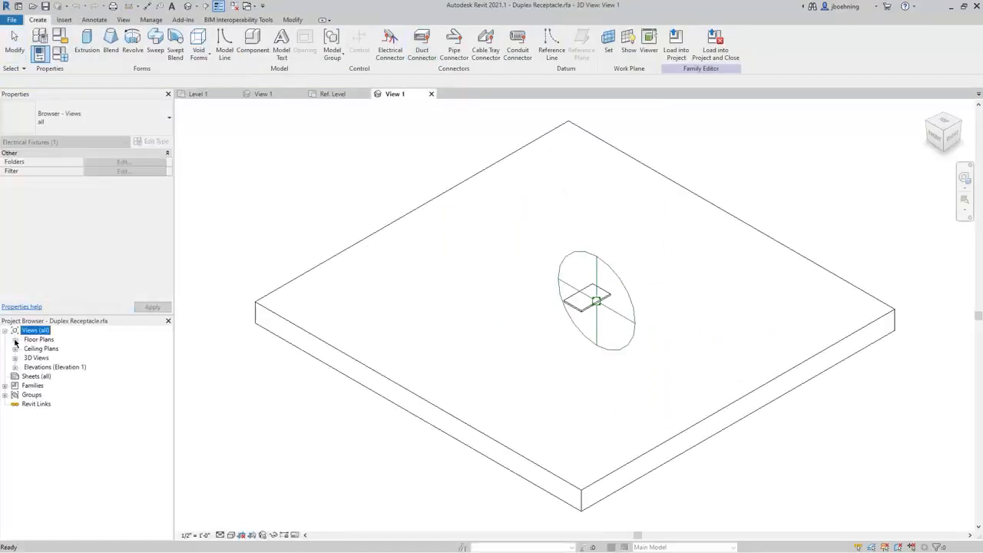
left_click(15, 340)
double_click(38, 348)
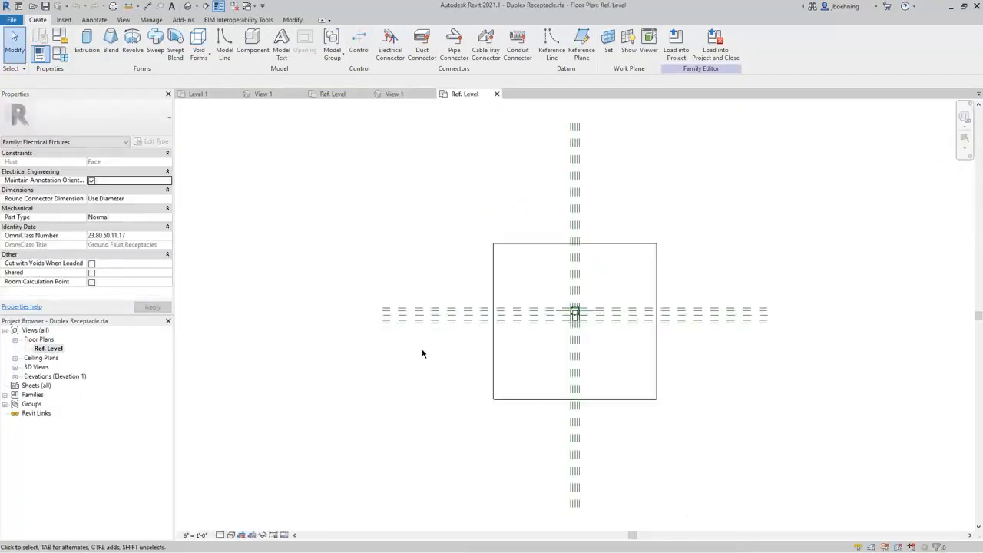
scroll(574, 315, "up", 5)
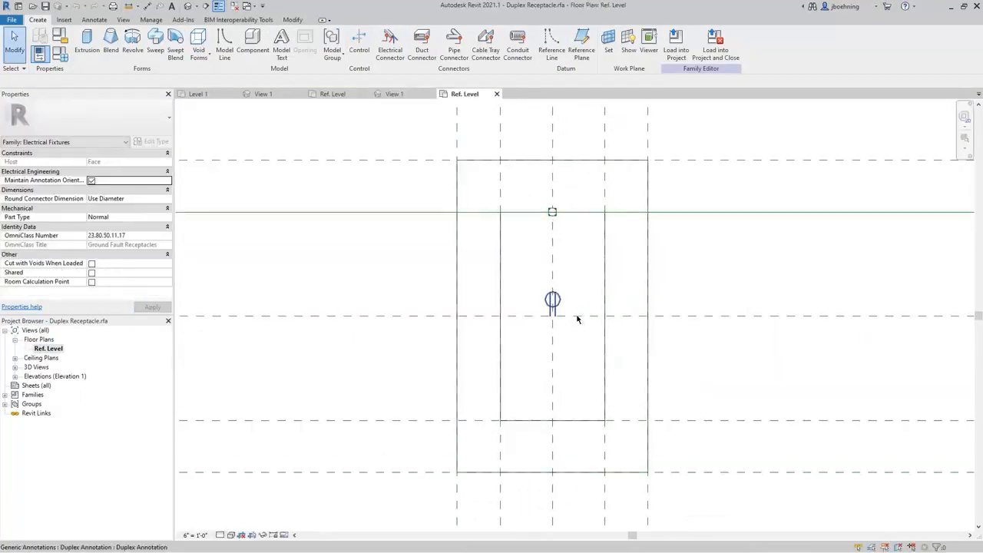
scroll(574, 311, "up", 2)
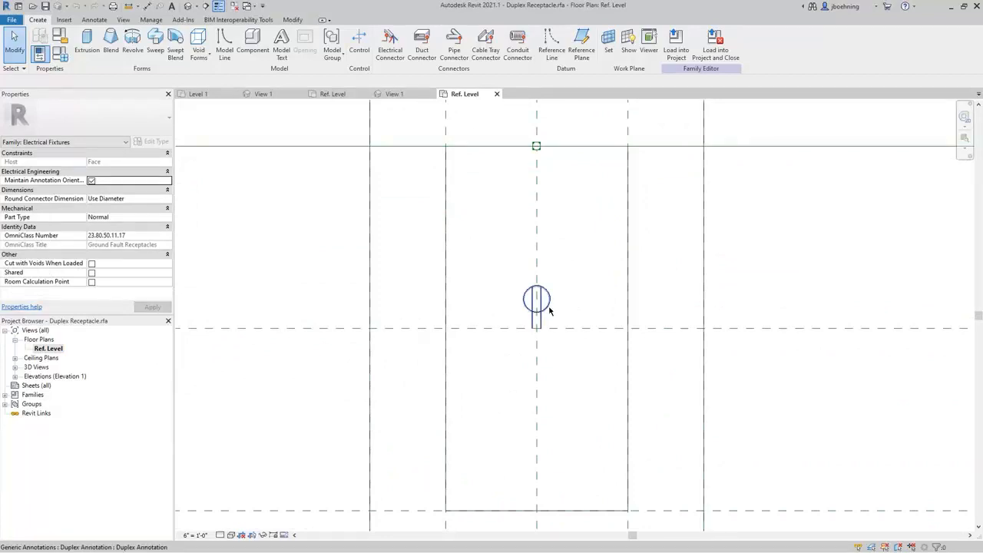
Open the nested Duplex Annotation family for editing and examine the properties of its symbol circle
left_click(549, 309)
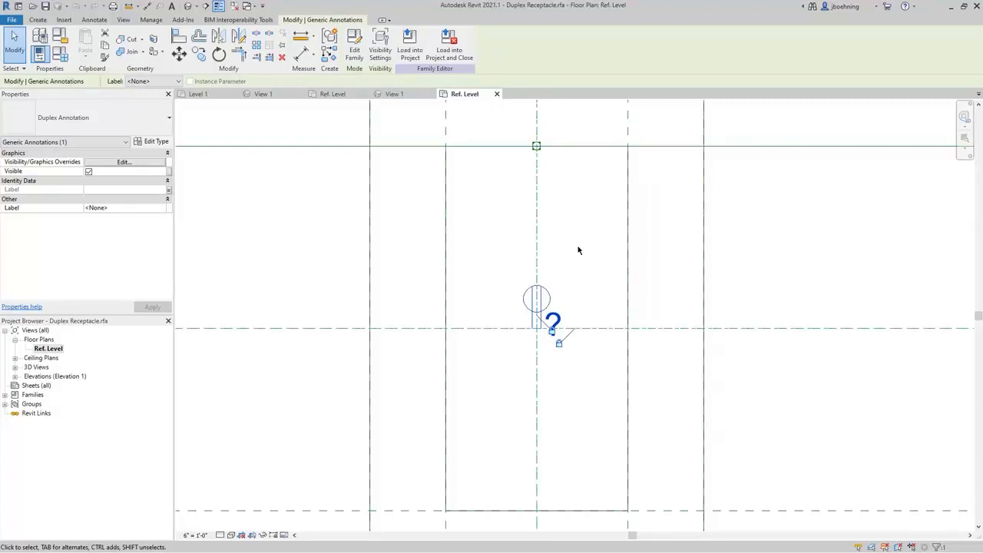
left_click(357, 61)
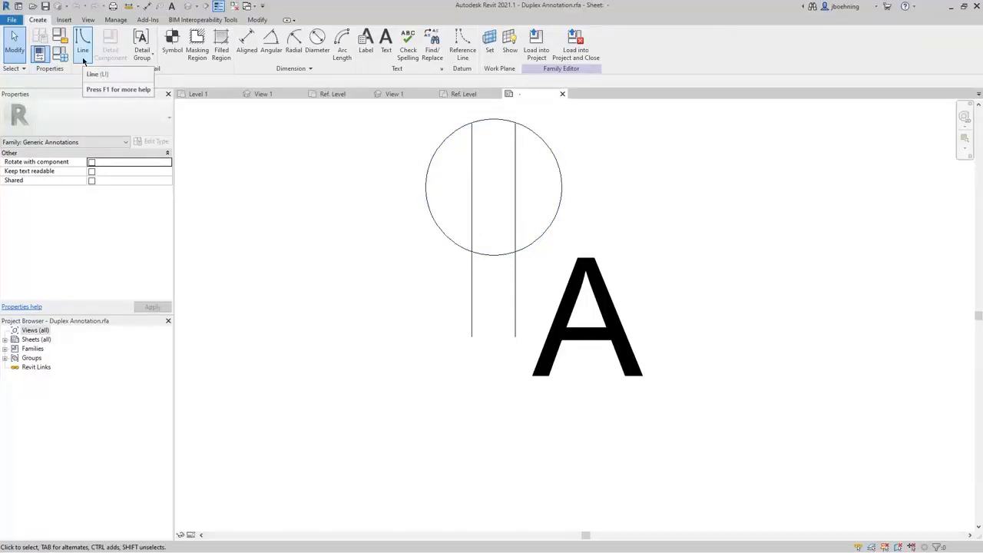
left_click(431, 225)
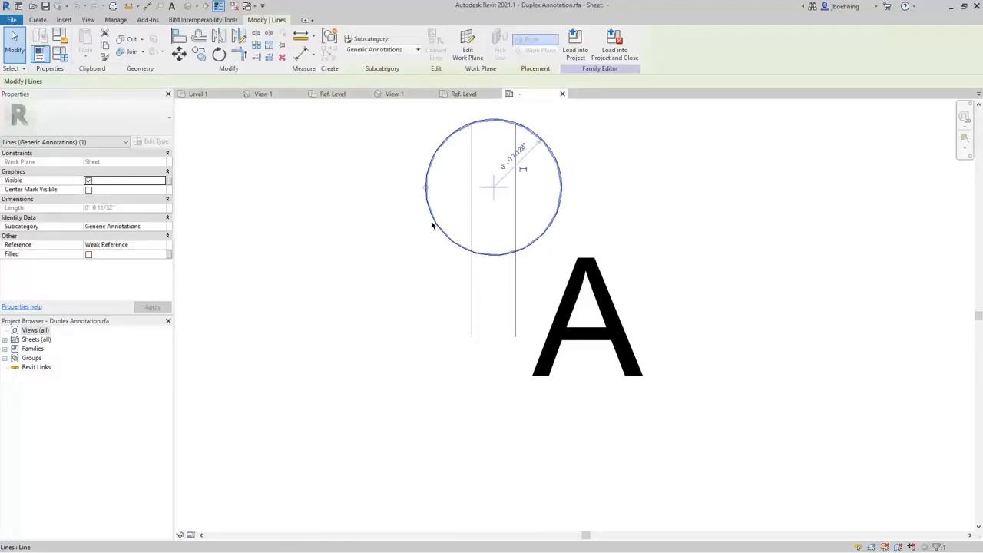
left_click(408, 264)
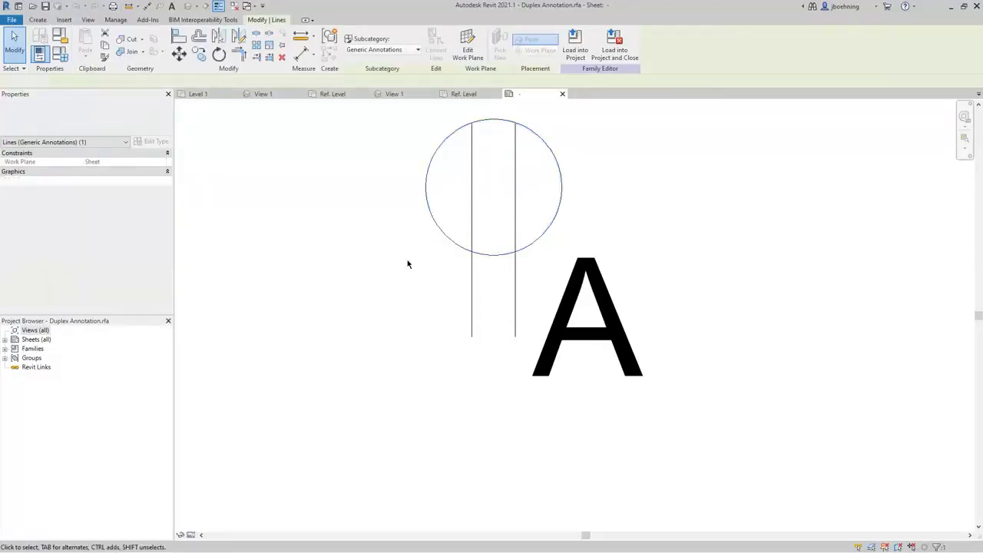
Examine which parameter the annotation's A label uses in its label definition, and leave the definition unchanged
left_click(578, 321)
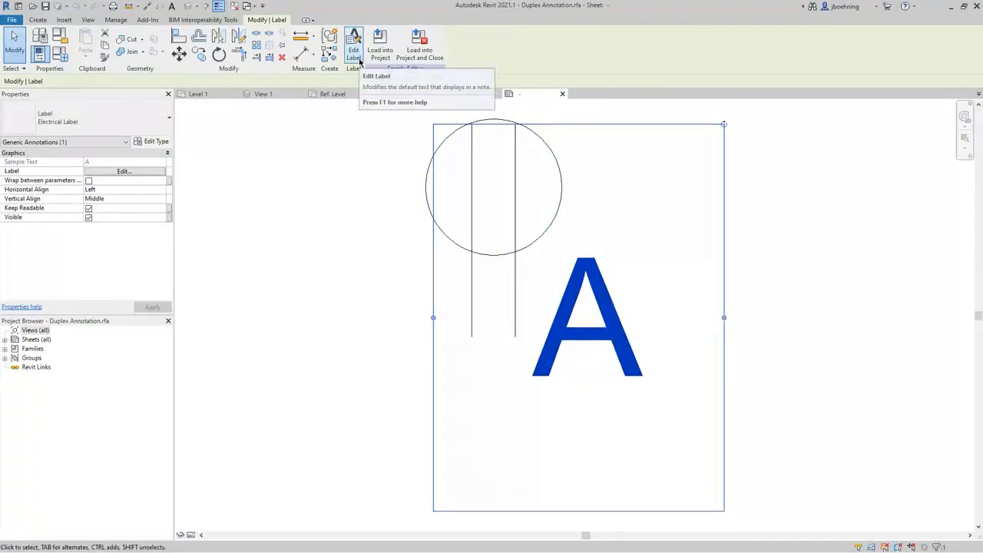
left_click(359, 60)
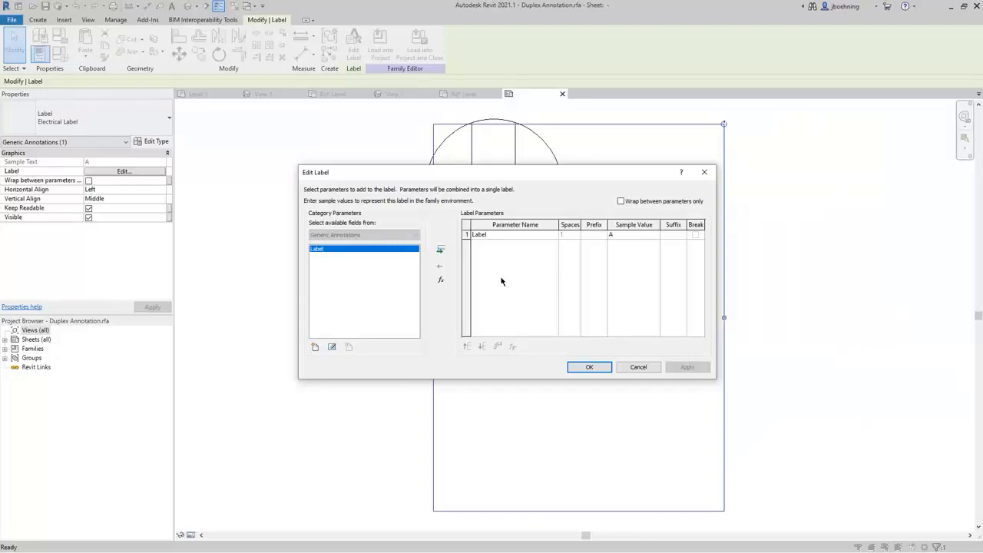
left_click(466, 234)
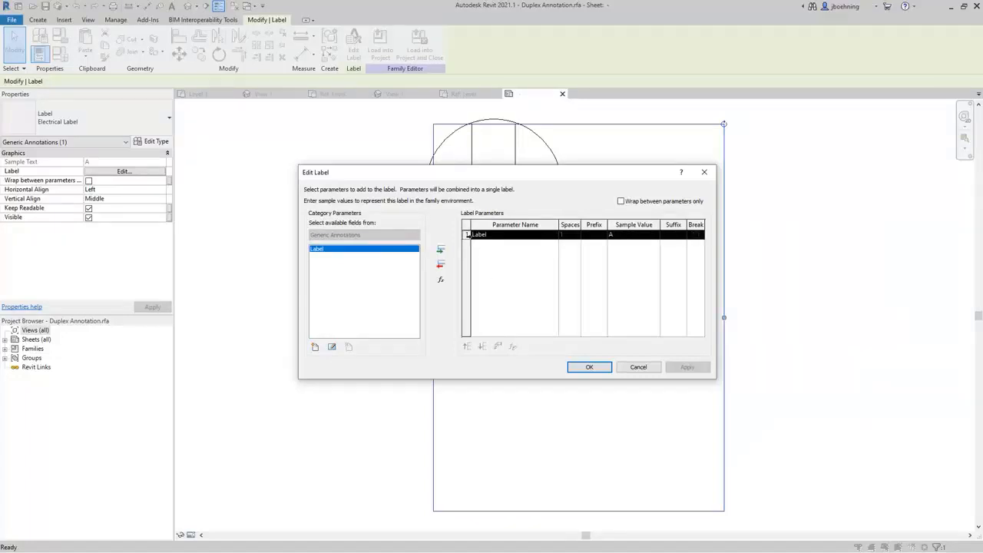
left_click(631, 367)
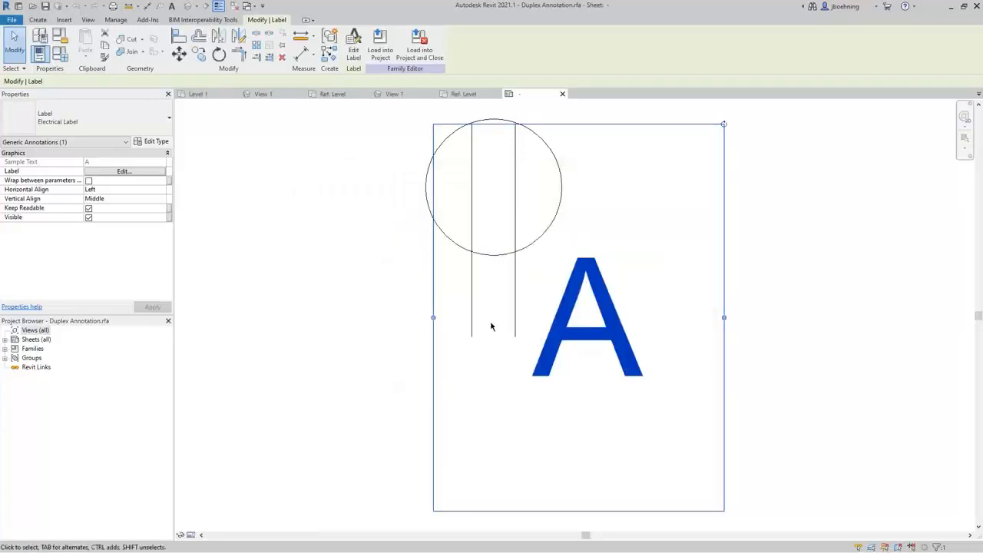
In the Duplex Receptacle's Ref. Level plan, examine which family parameter the nested annotation's Label is associated with, and return to the project's Level 1 plan
left_click(397, 290)
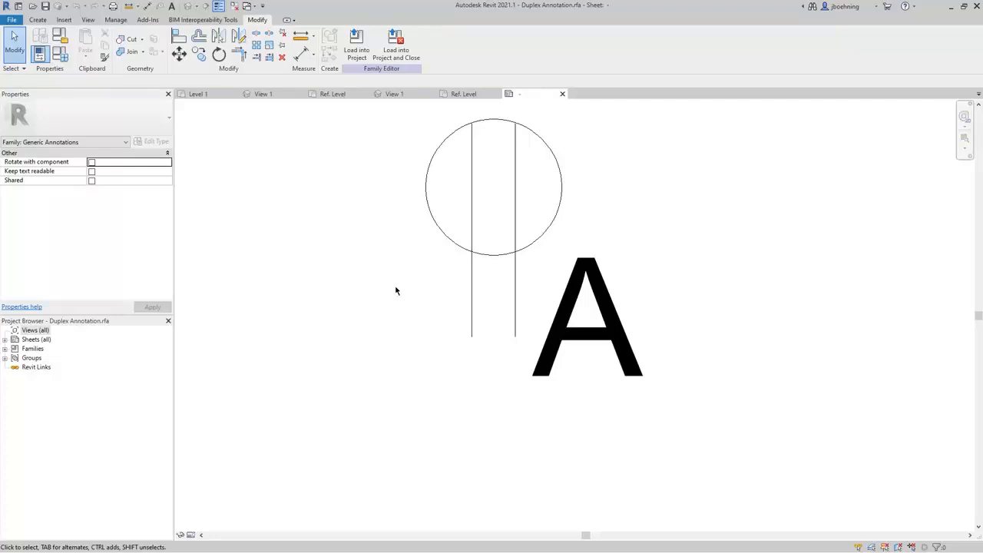
left_click(468, 93)
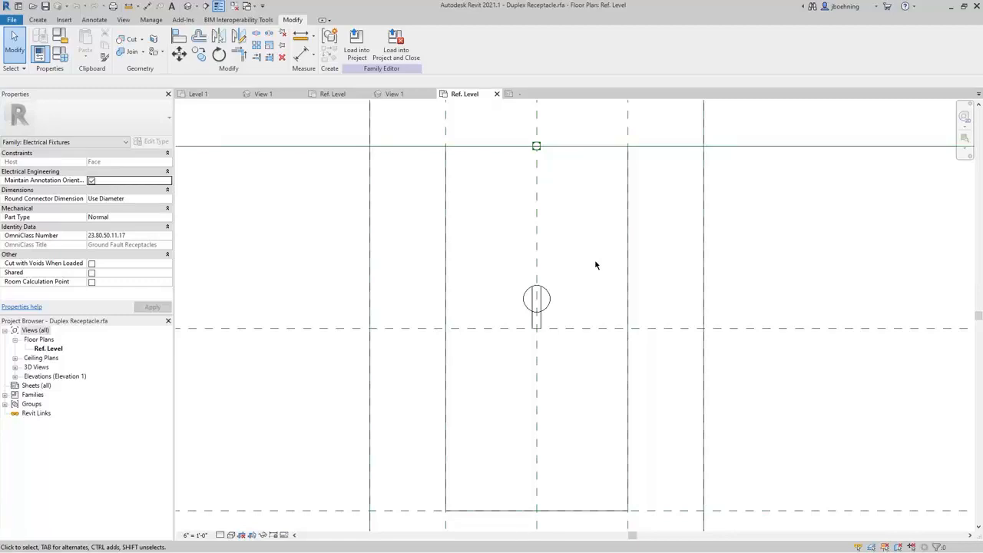
left_click(549, 299)
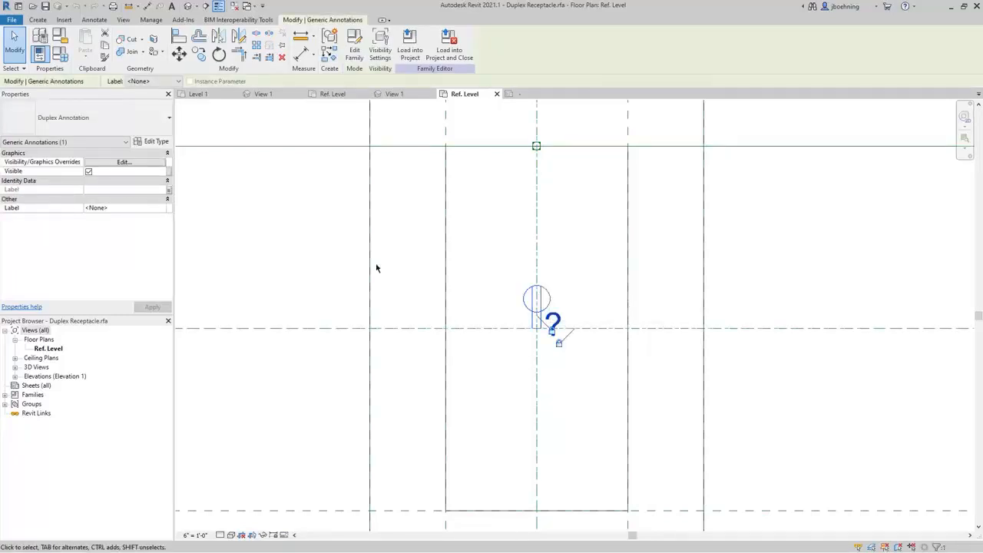
left_click(169, 192)
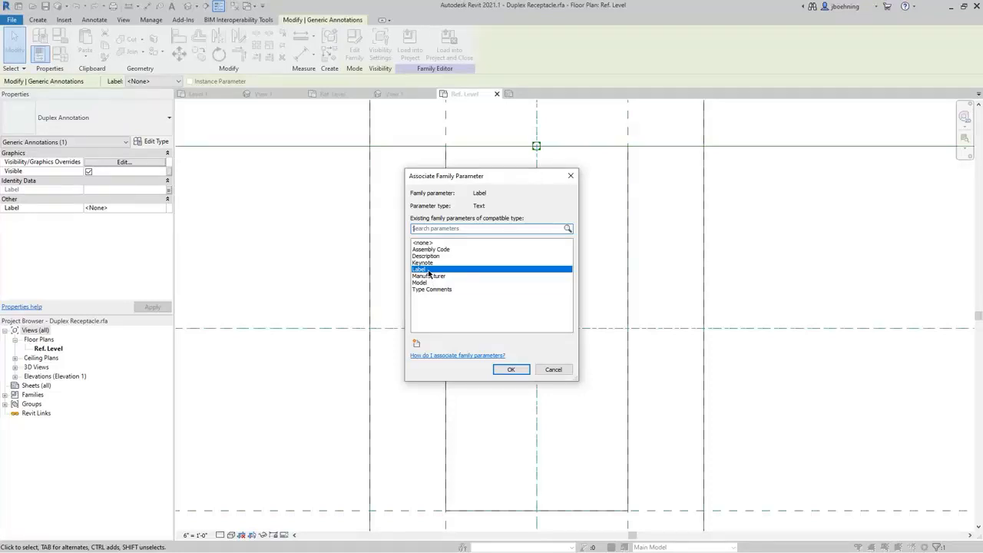
left_click(513, 369)
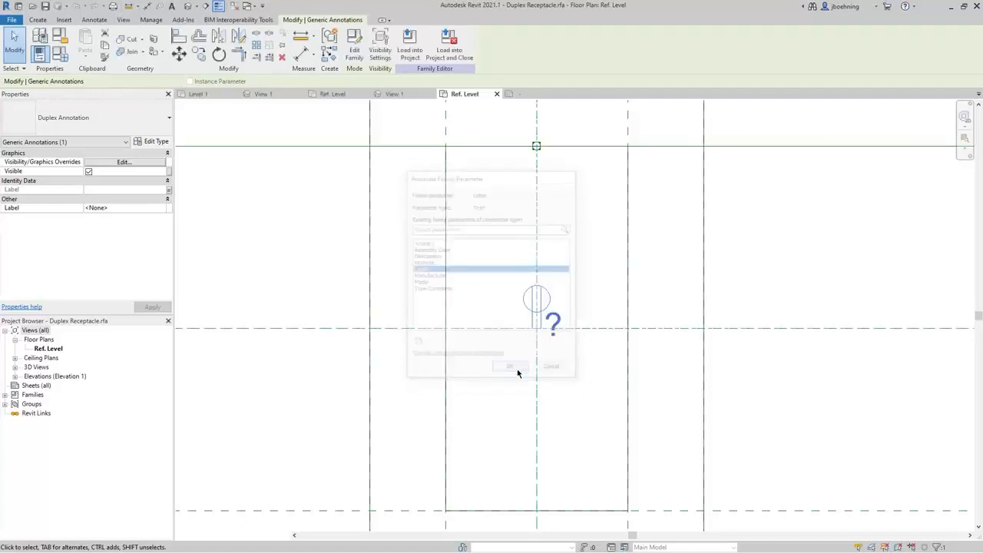
left_click(505, 386)
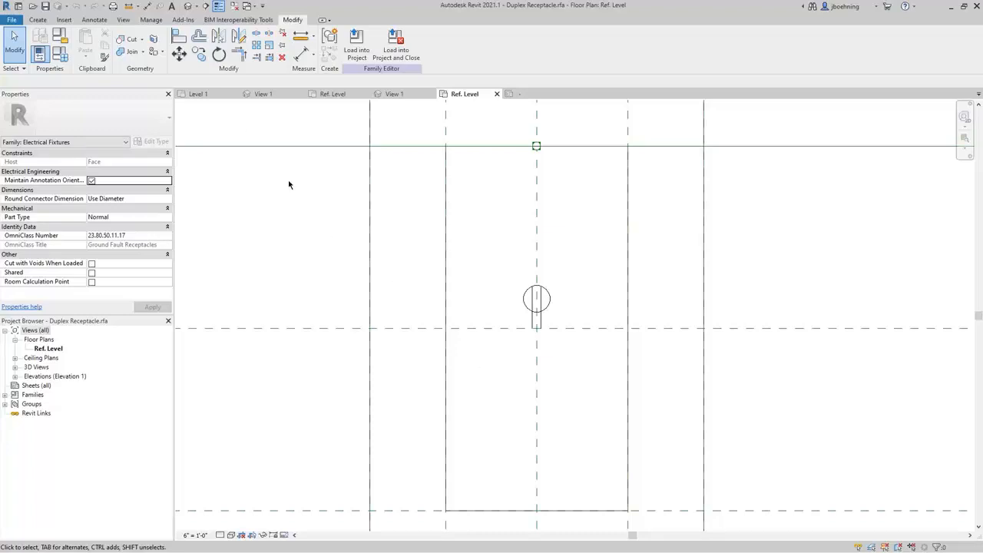
left_click(210, 97)
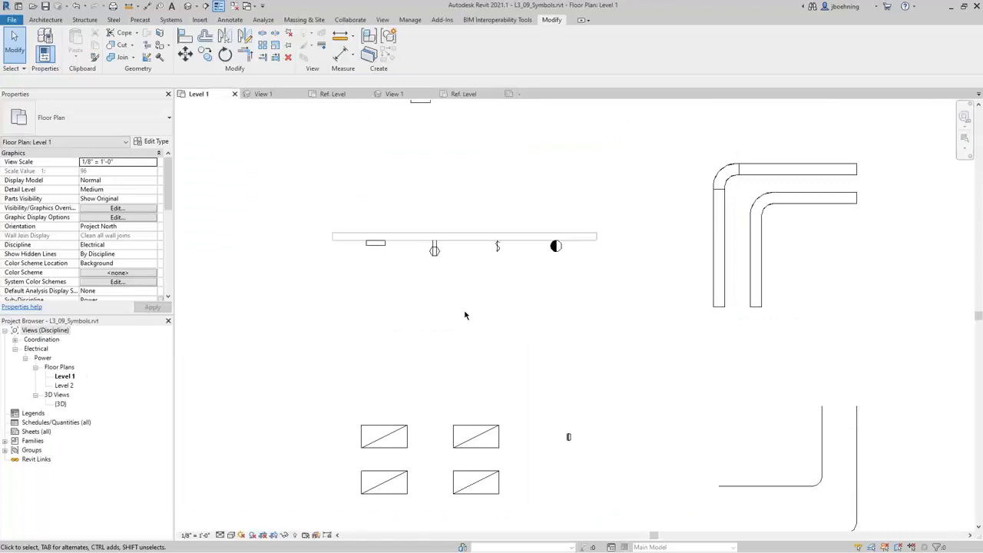
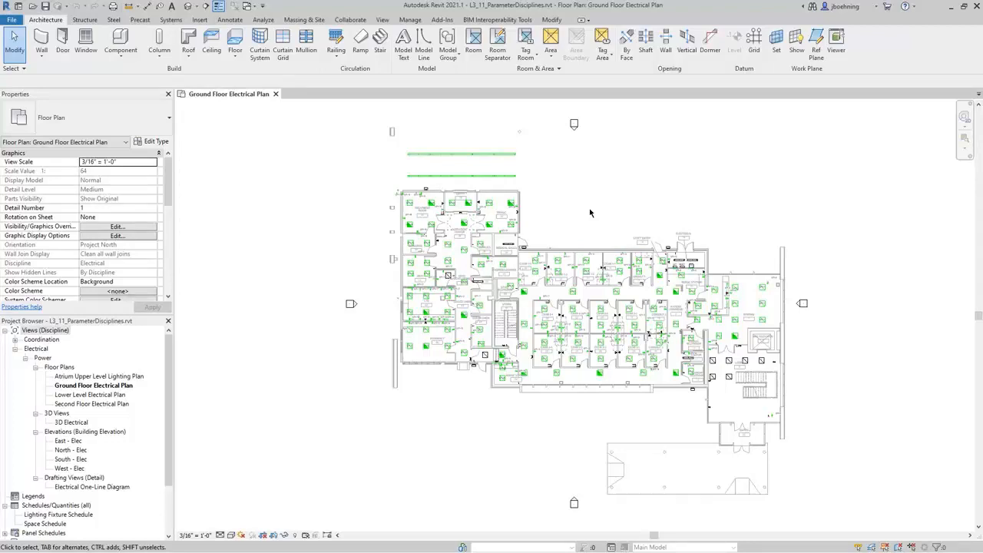
Open the project units and review all unit formats listed for the Electrical discipline
left_click(410, 21)
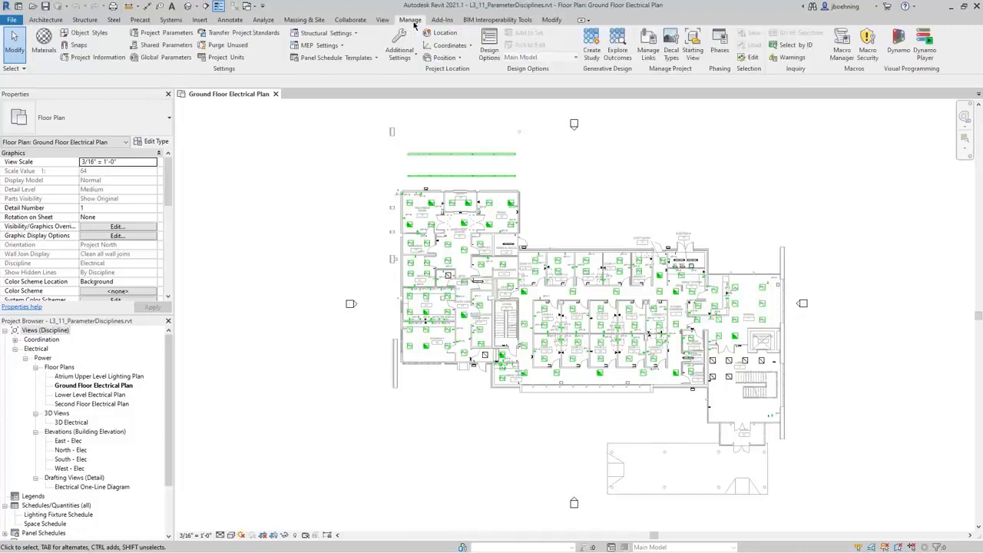
left_click(230, 62)
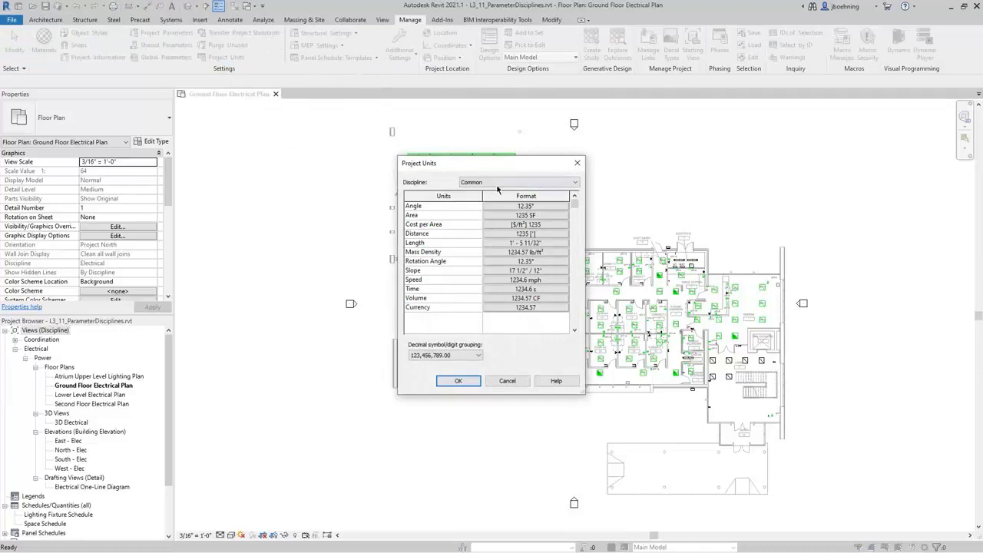
left_click(566, 187)
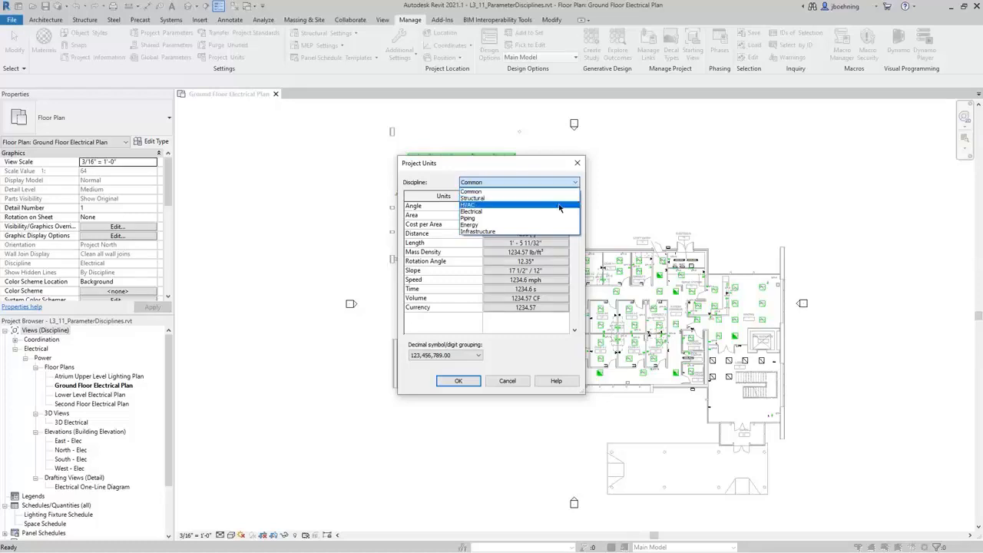
left_click(557, 216)
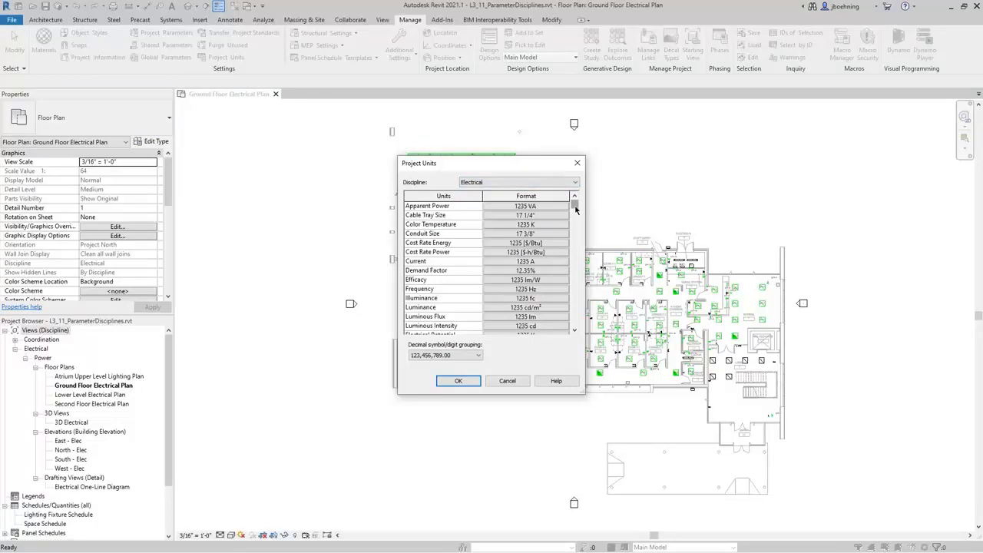
left_click_drag(576, 208, 576, 329)
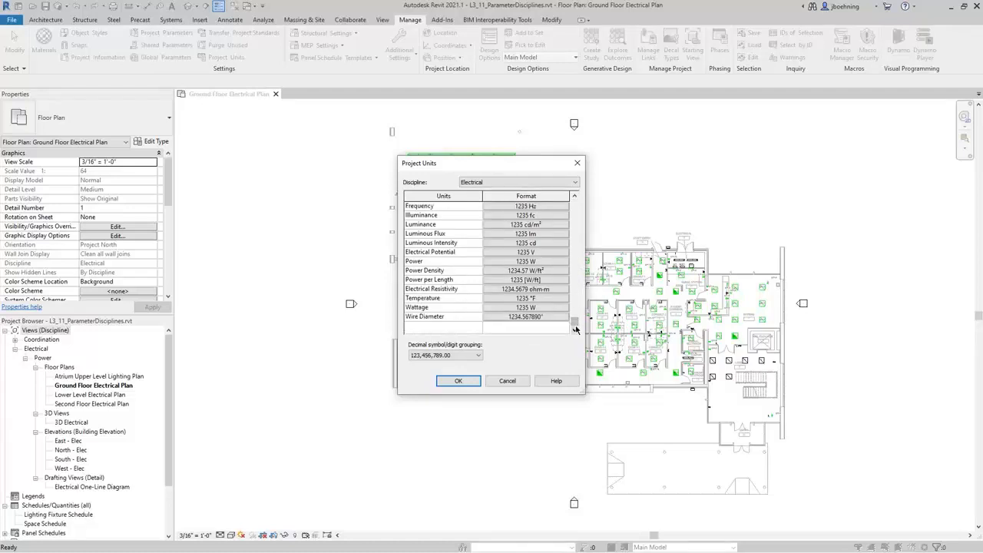
Examine the Power format's unit, rounding and unit symbol options, keeping Watts, 0 decimal places and W, and accept the project units
left_click(540, 263)
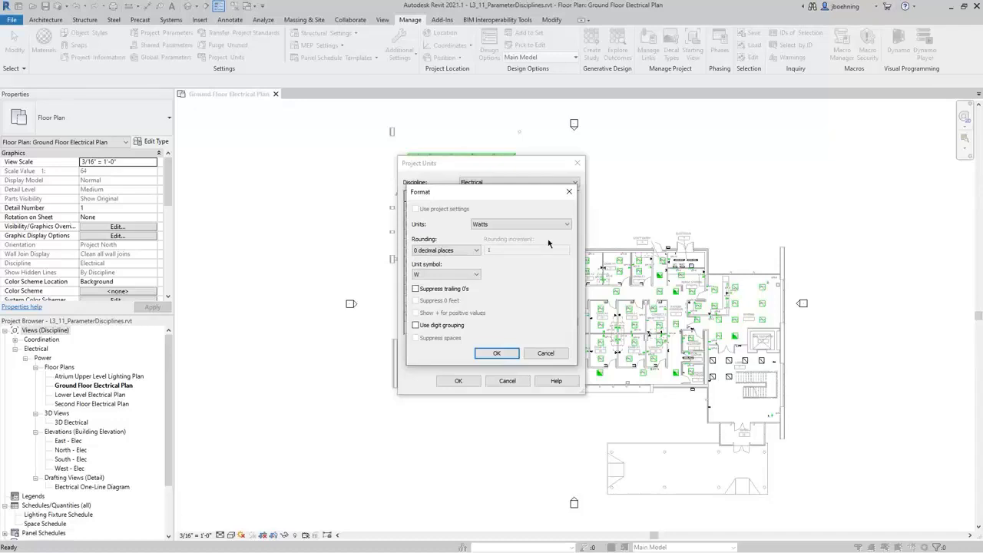
left_click(553, 227)
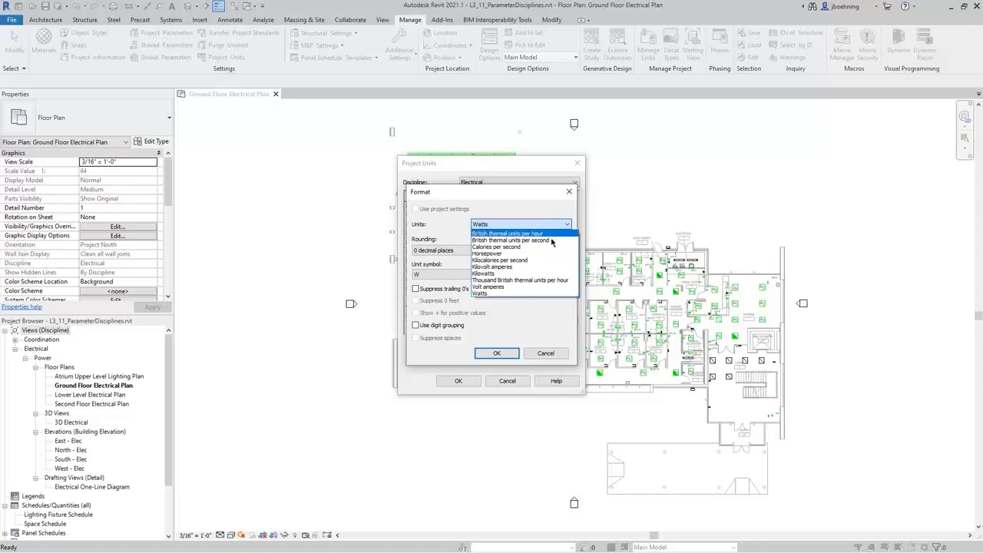
left_click(540, 294)
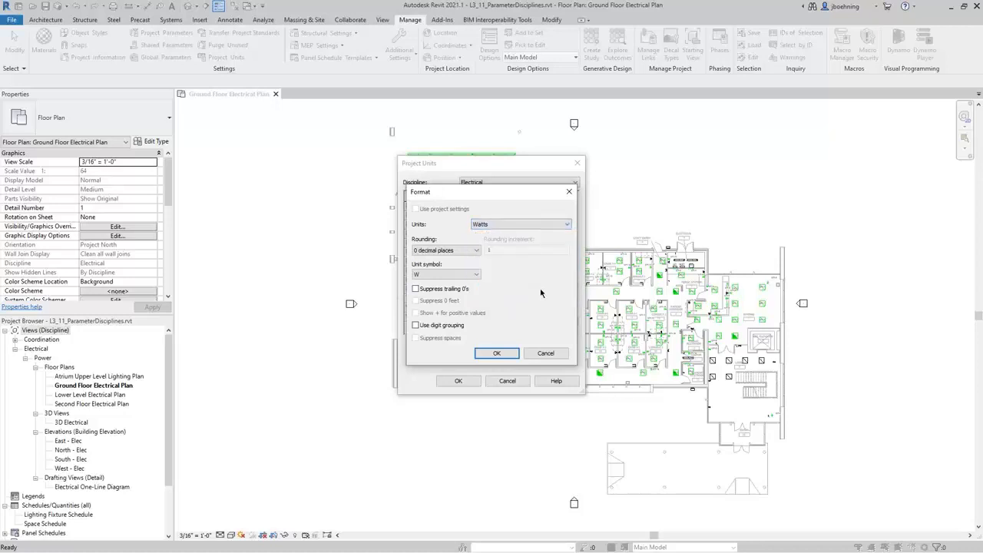
left_click(476, 254)
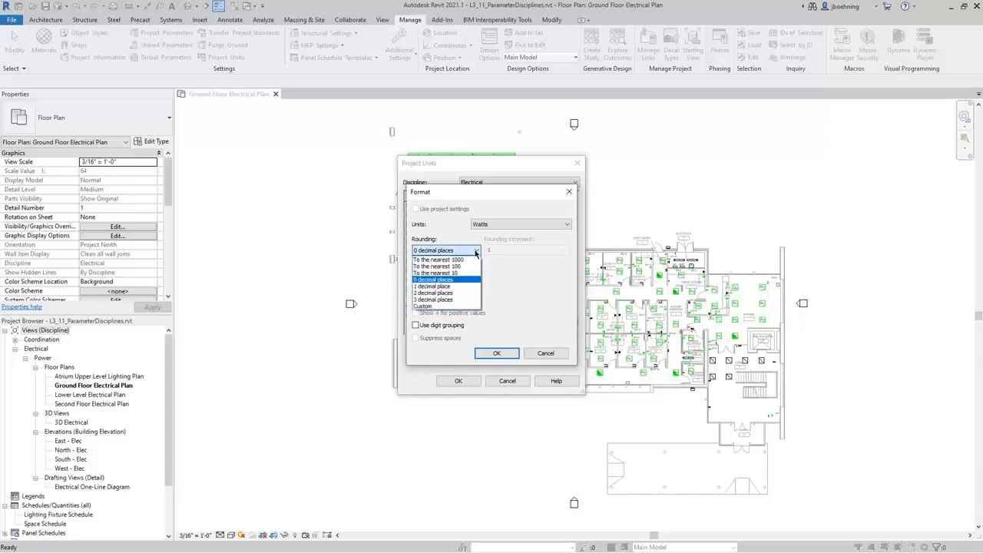
left_click(460, 260)
left_click(476, 274)
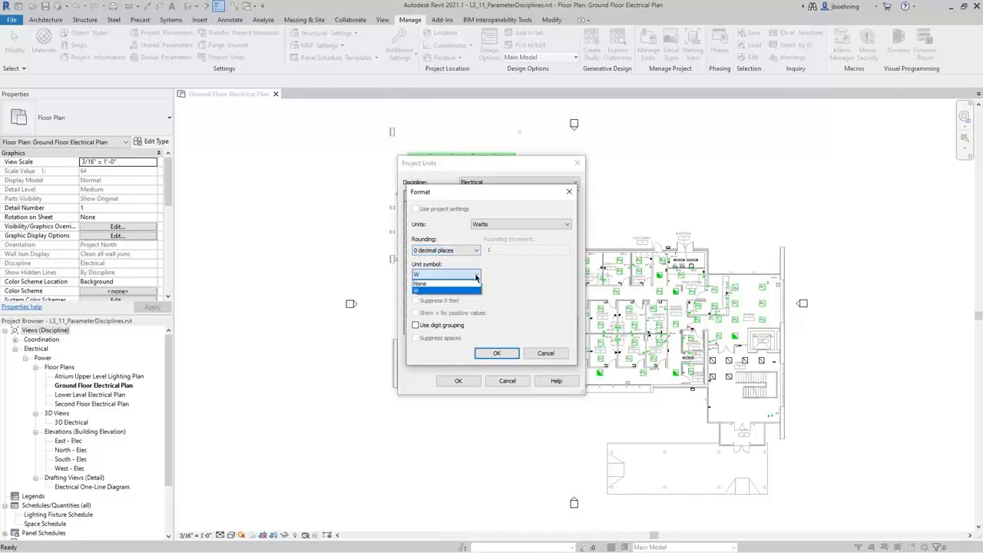
left_click(476, 276)
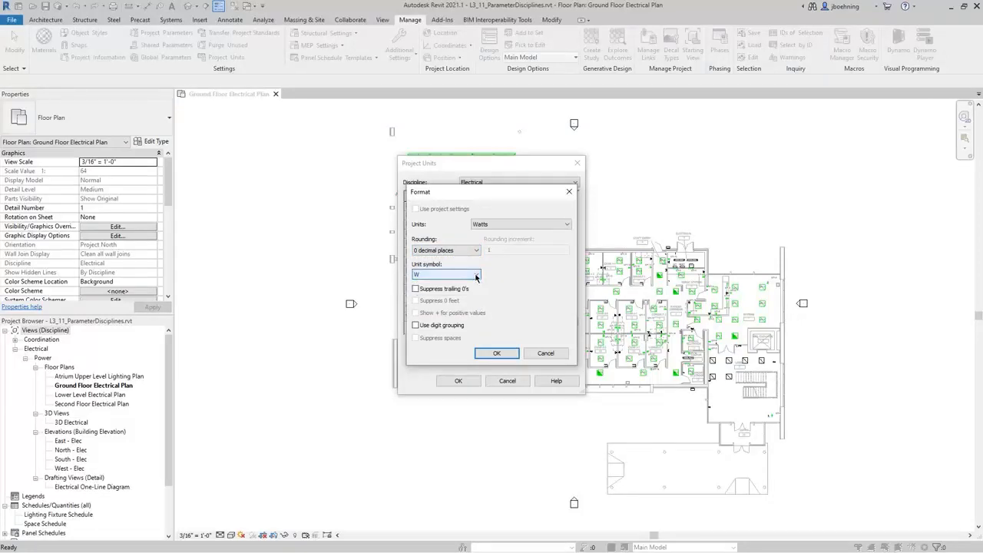
left_click(499, 354)
left_click(476, 383)
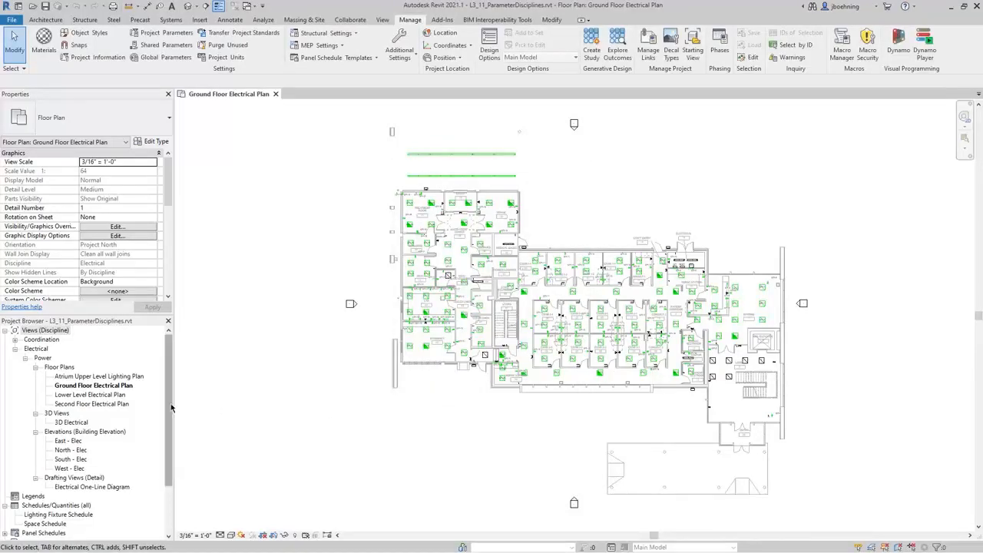
Open the Lighting Fixture Schedule and show its field formatting settings
left_click_drag(171, 408, 166, 459)
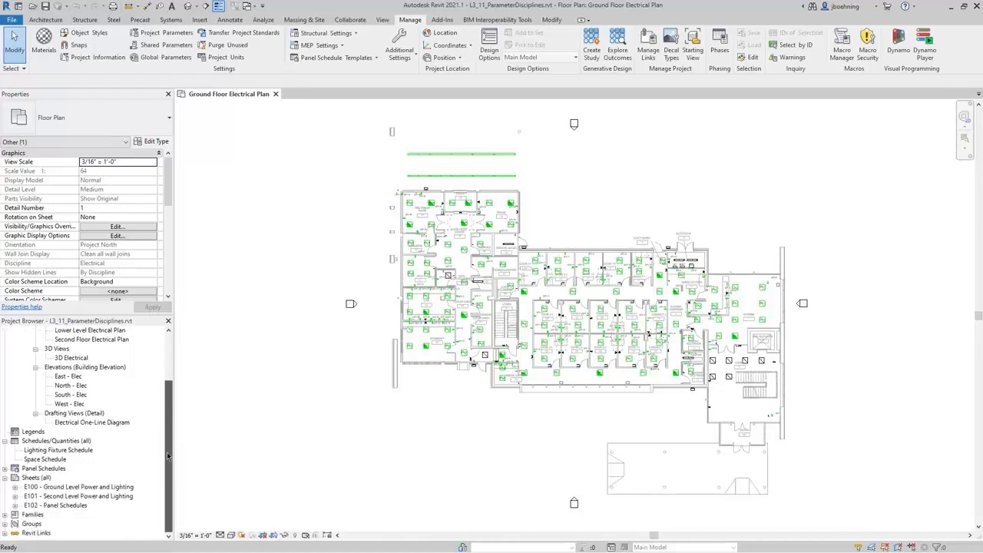
double_click(83, 451)
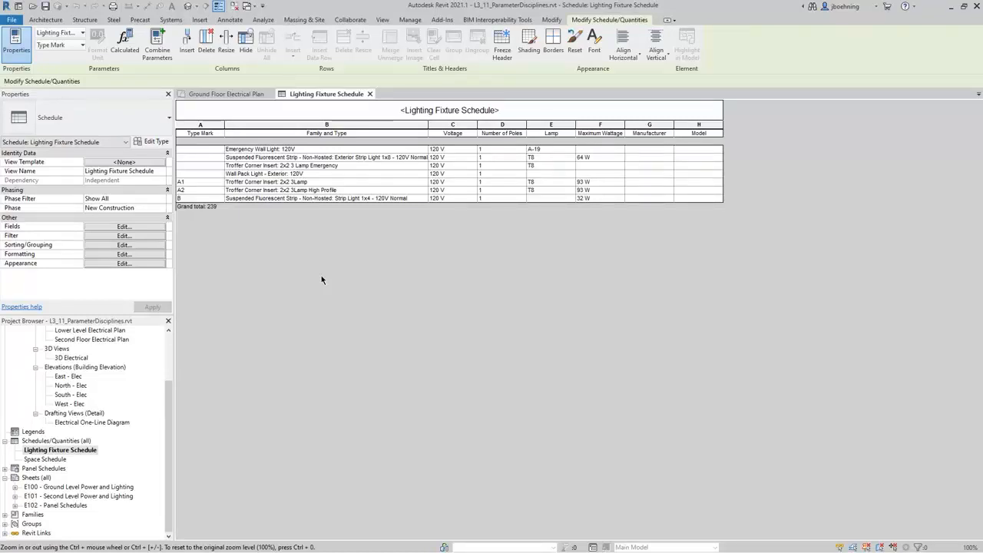
left_click(136, 255)
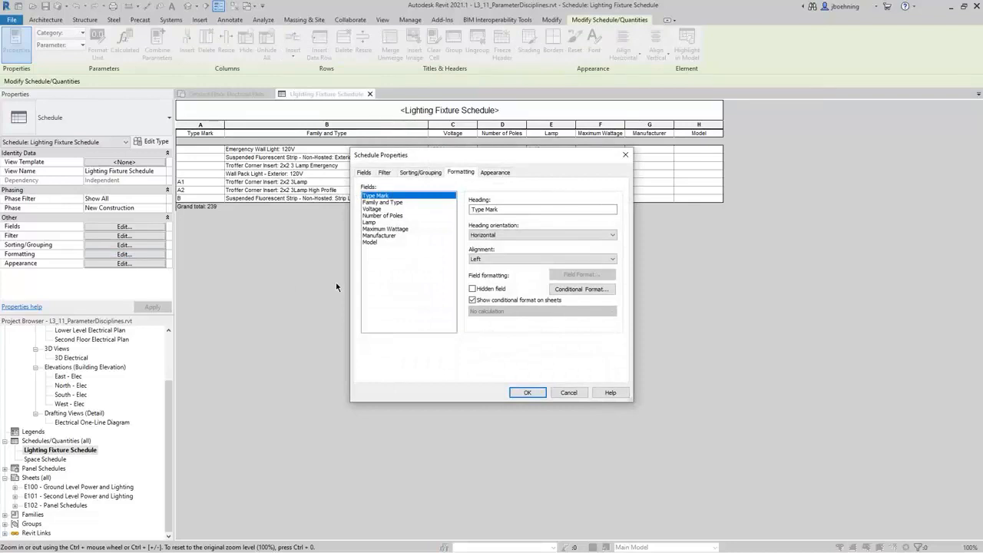
Examine the Voltage field's format with project settings overridden, including its available units, and discard the override
left_click(374, 210)
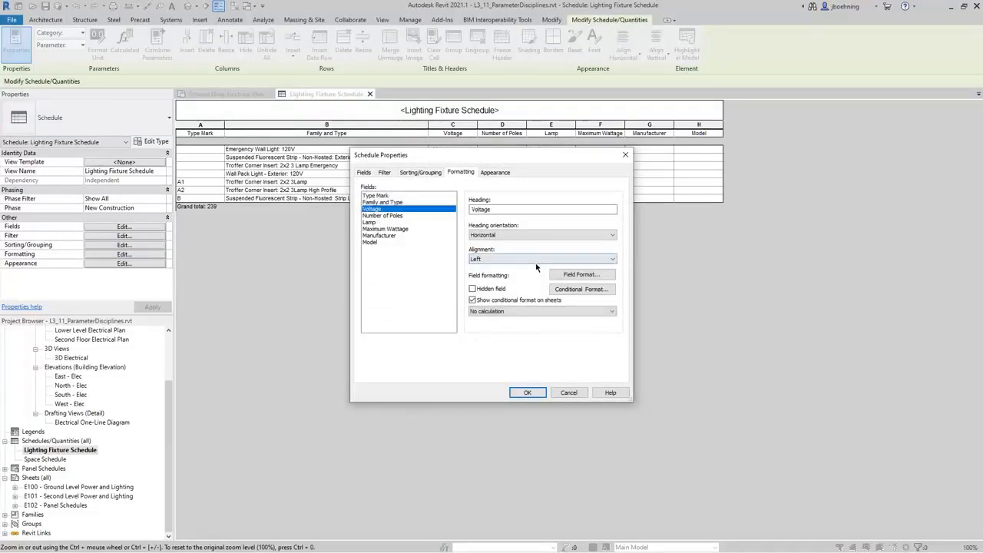
left_click(580, 276)
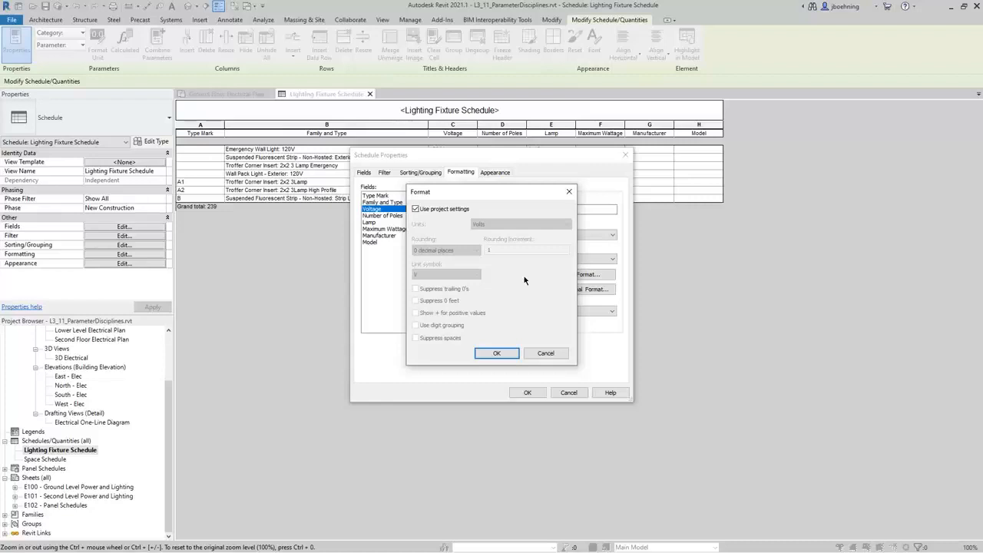
left_click(416, 210)
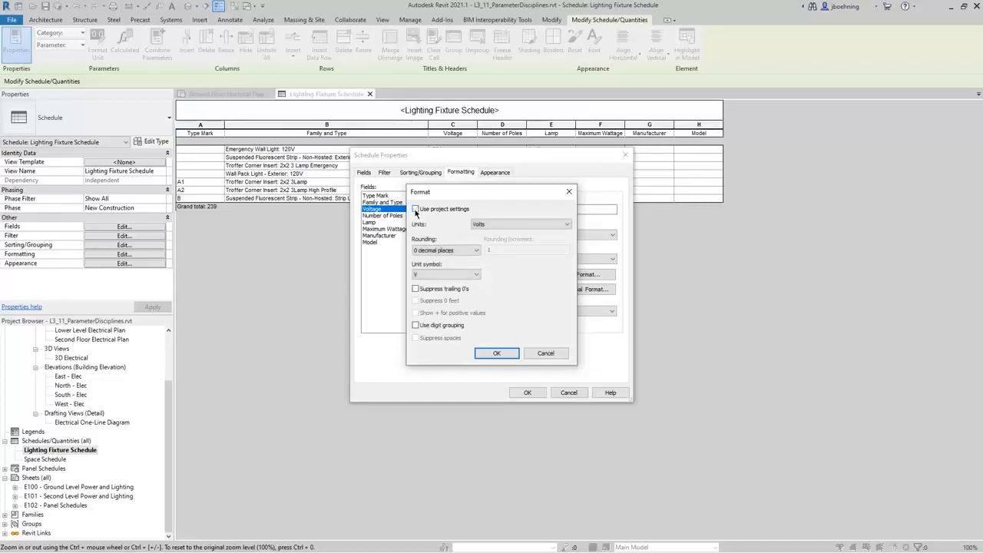
left_click(557, 226)
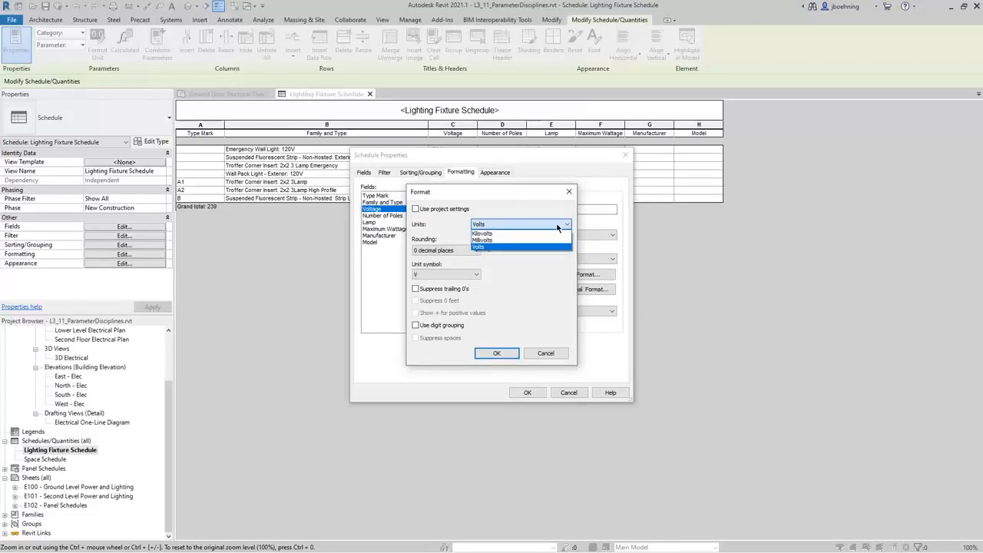
left_click(558, 226)
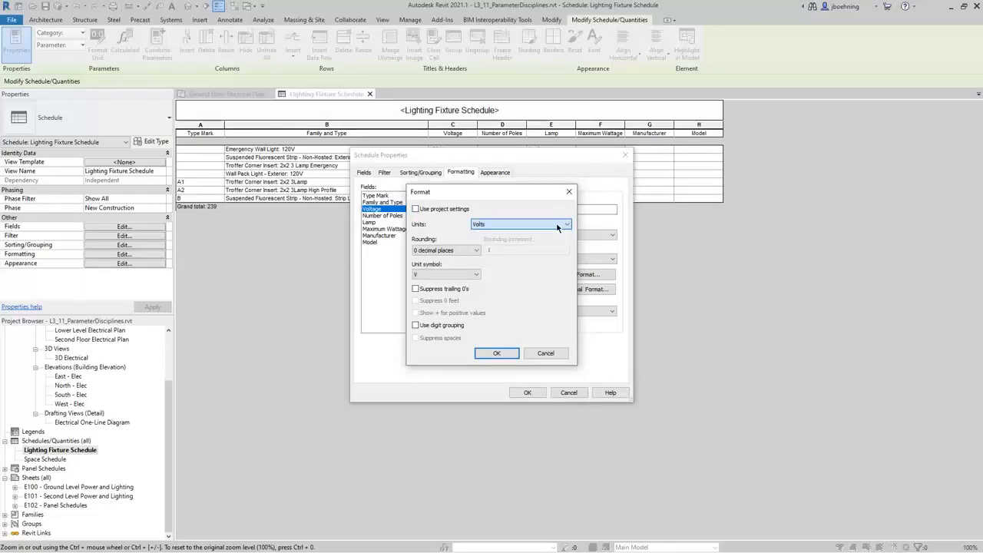
left_click(550, 352)
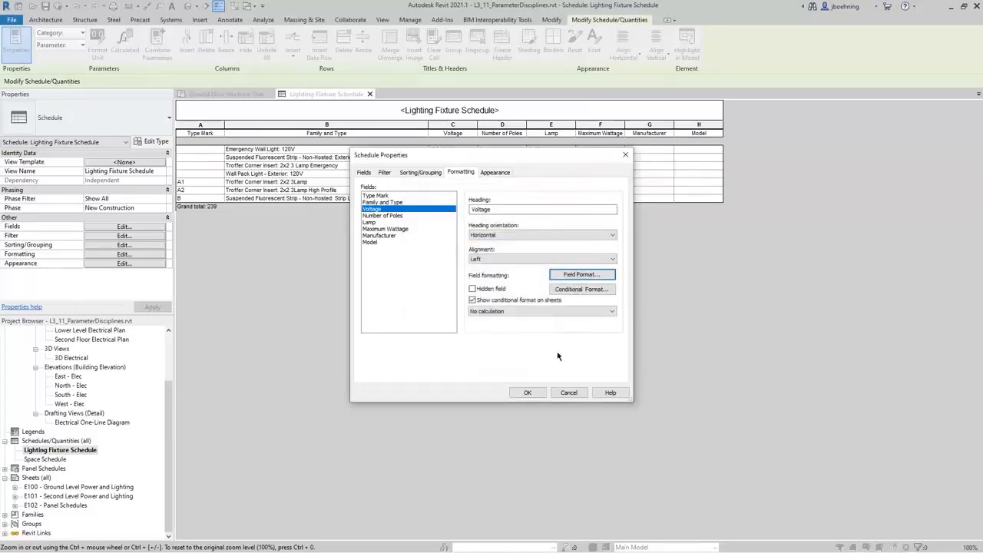
Examine the Maximum Wattage field's format with project settings overridden, discard the changes and return to the Ground Floor Electrical Plan
left_click(401, 230)
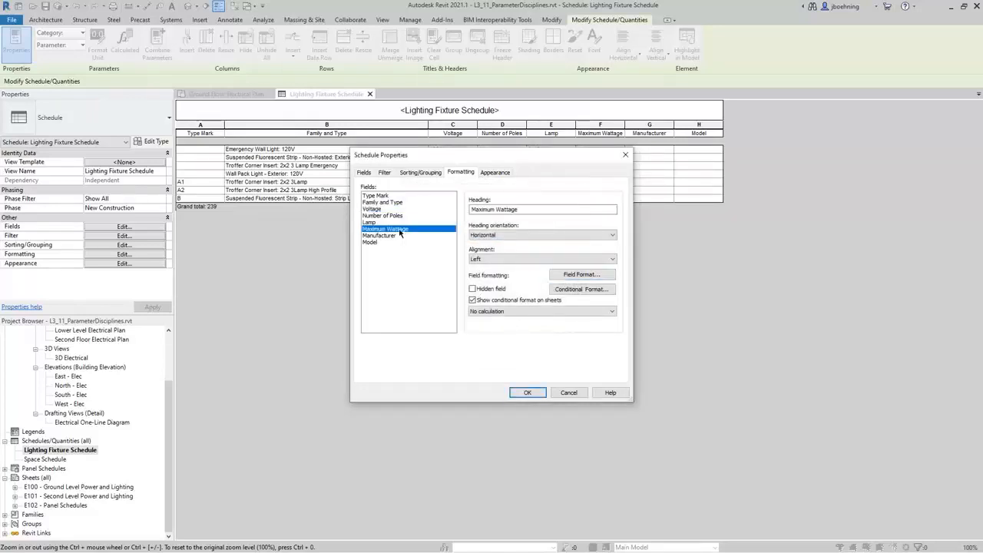
left_click(582, 274)
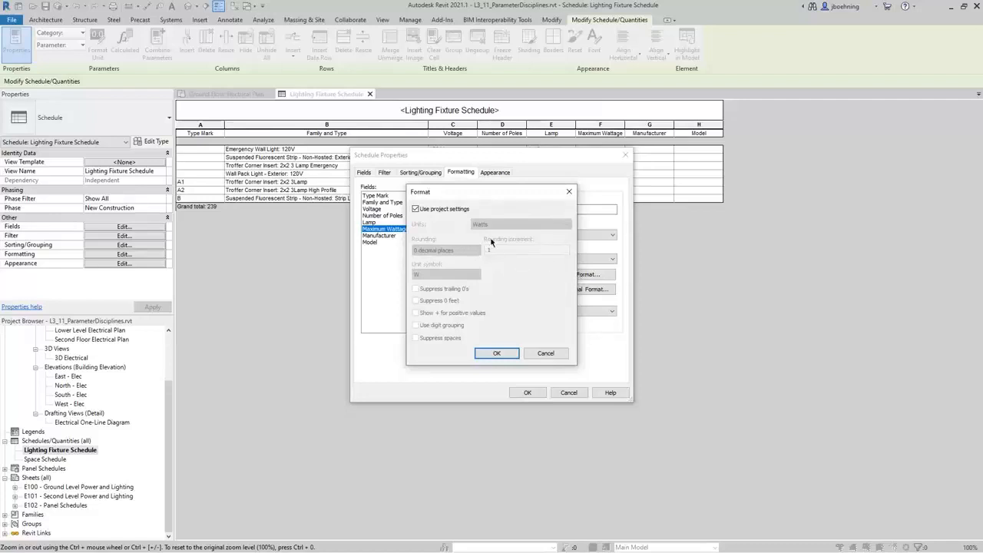
left_click(416, 211)
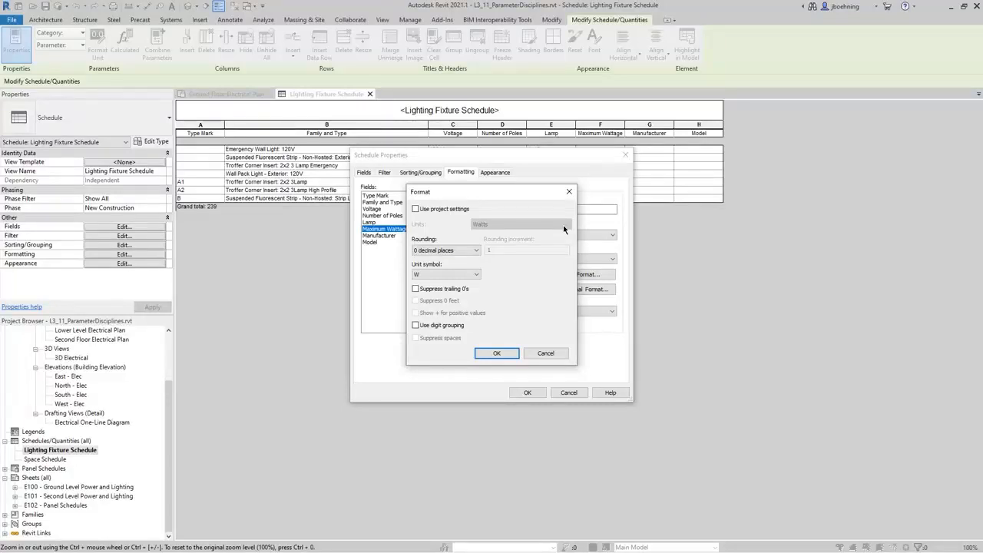
left_click(558, 355)
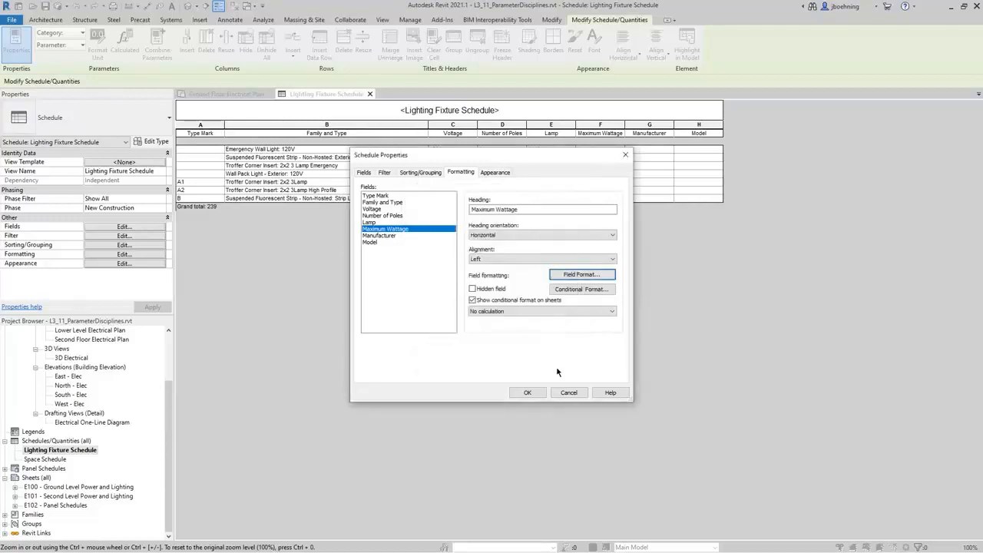
left_click(567, 392)
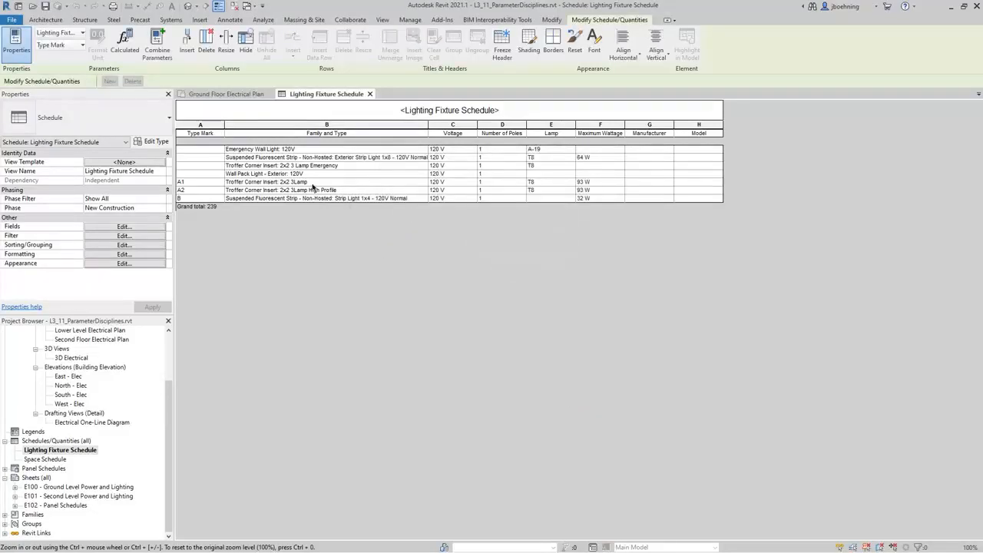
left_click(234, 95)
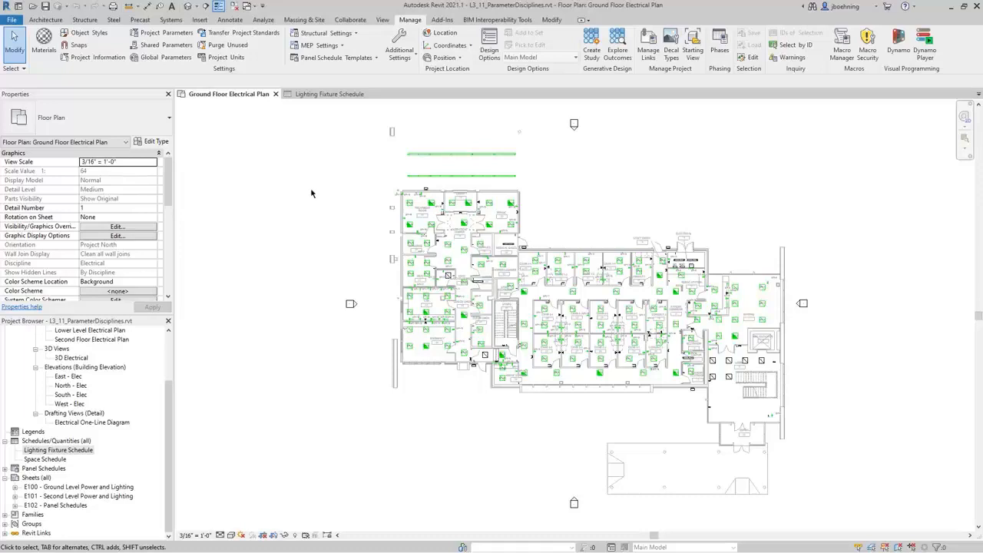
Start a new project parameter named Weight
left_click(176, 34)
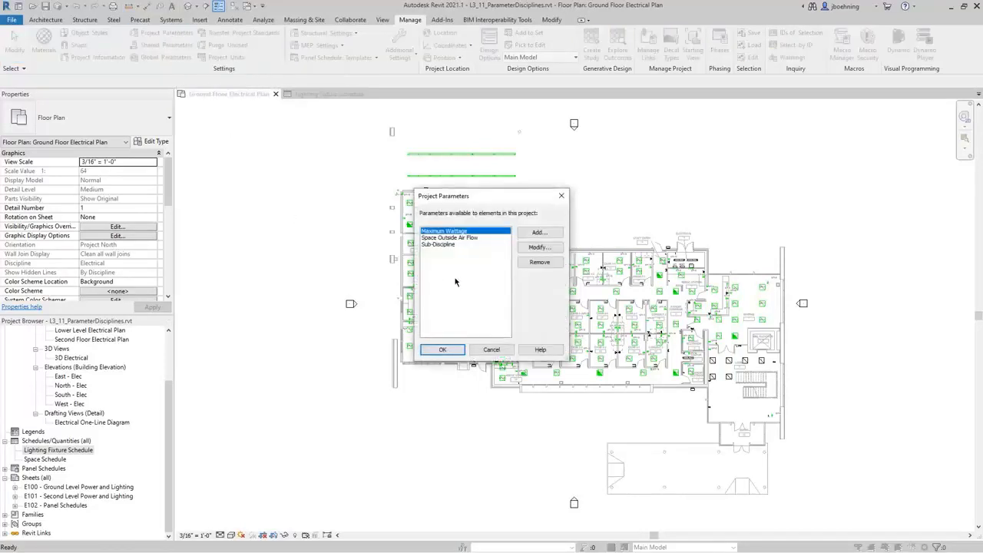
left_click(540, 232)
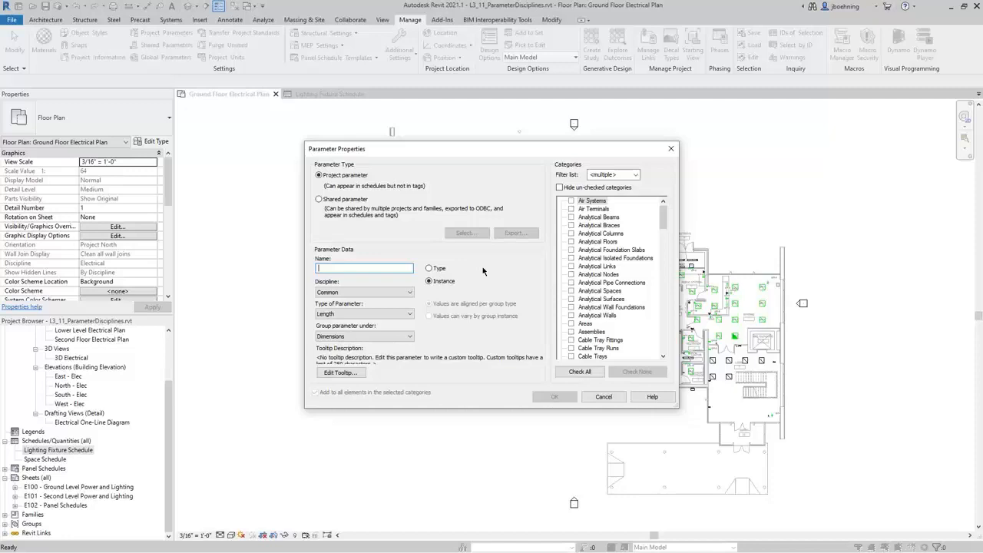
type("Weig")
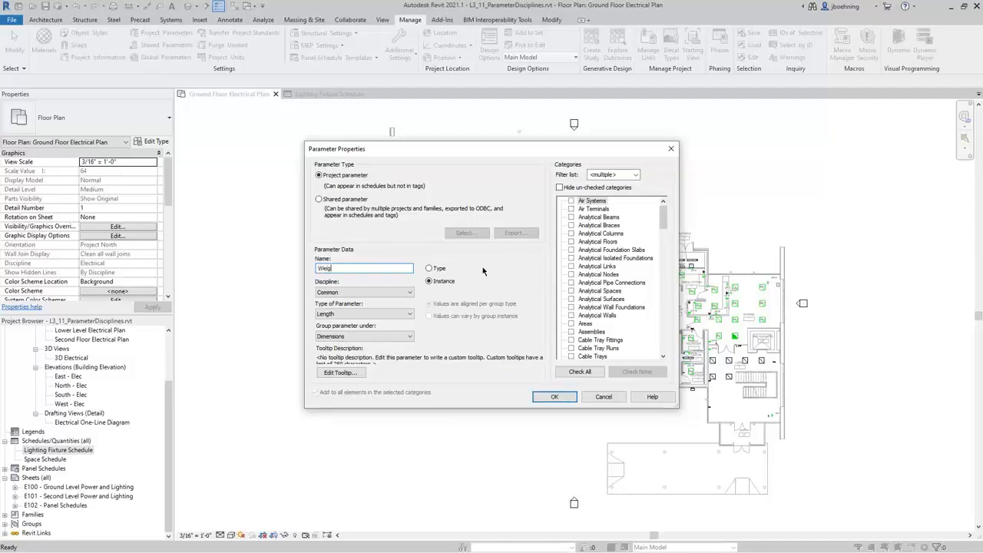
type("ht")
Set the Weight parameter's discipline to Common and its parameter type to Number
left_click(408, 295)
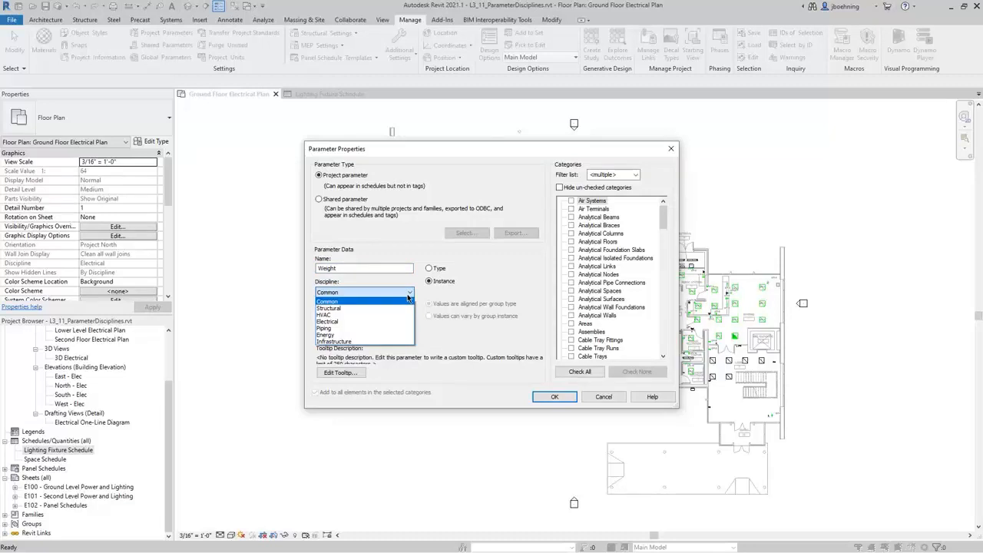
left_click(406, 300)
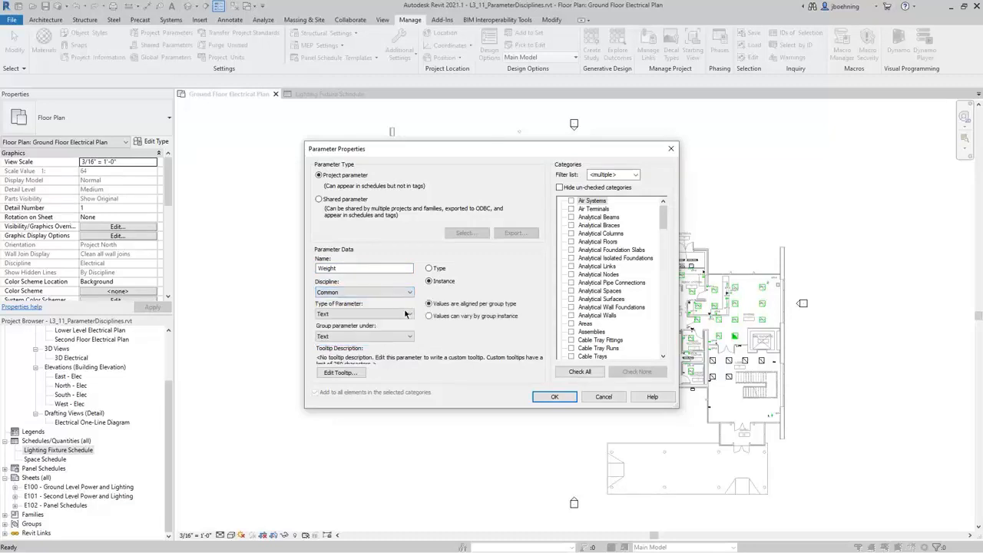
left_click(408, 314)
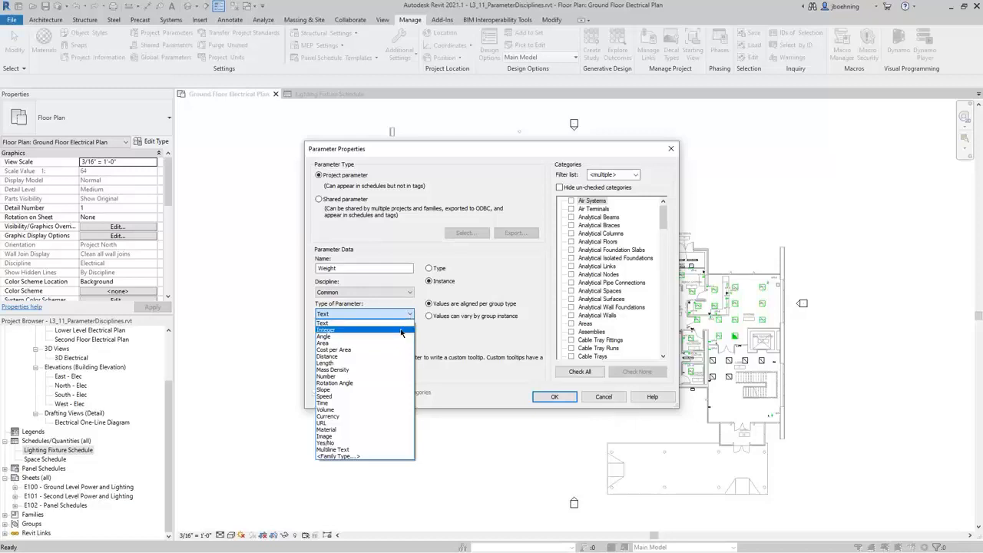
left_click(386, 376)
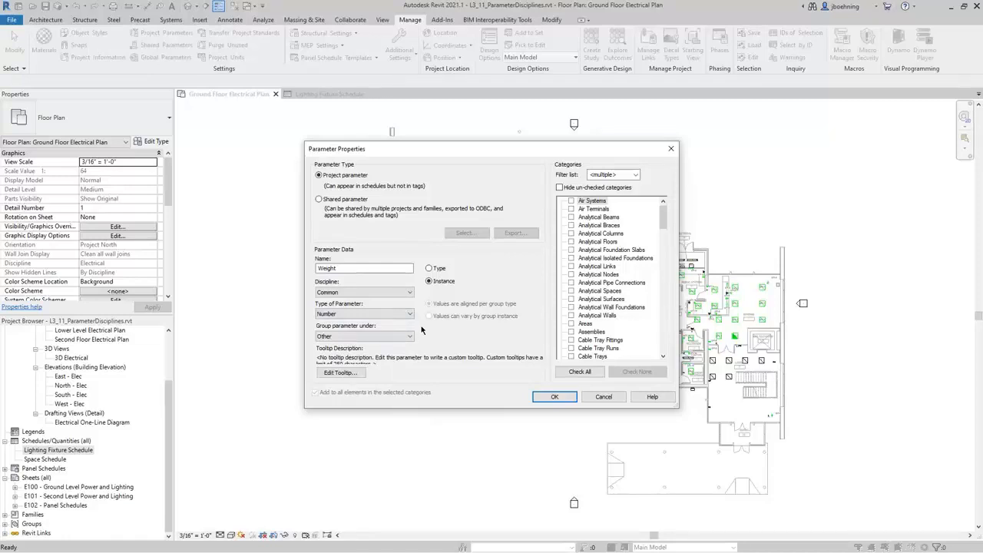
Set the Weight parameter's discipline to Structural and its parameter type to Weight
left_click(404, 295)
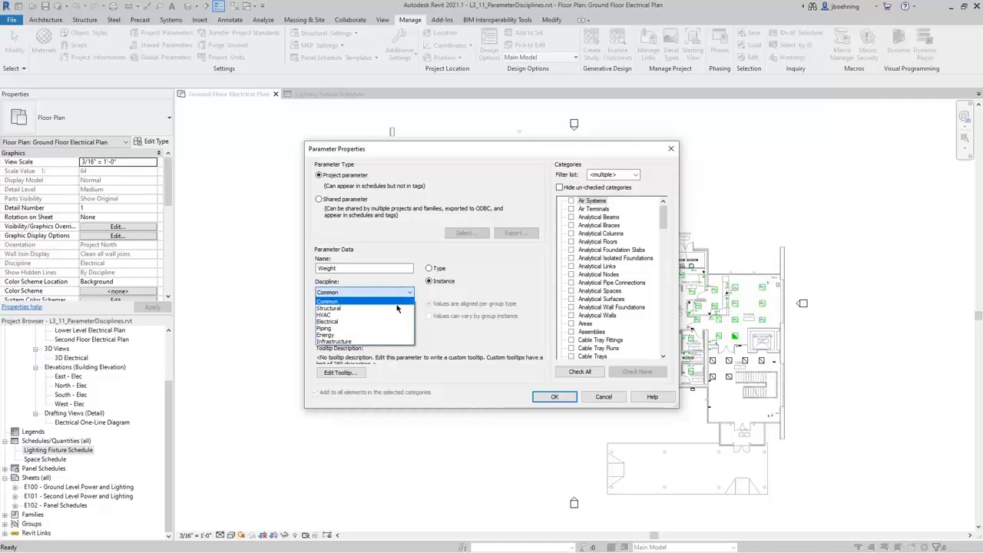
left_click(397, 308)
left_click(401, 313)
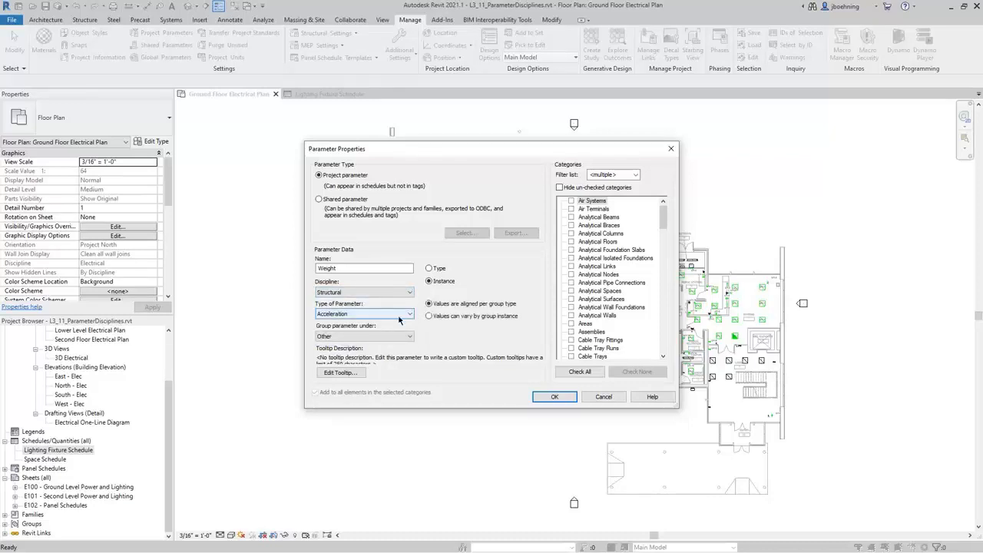
left_click_drag(410, 330, 410, 380)
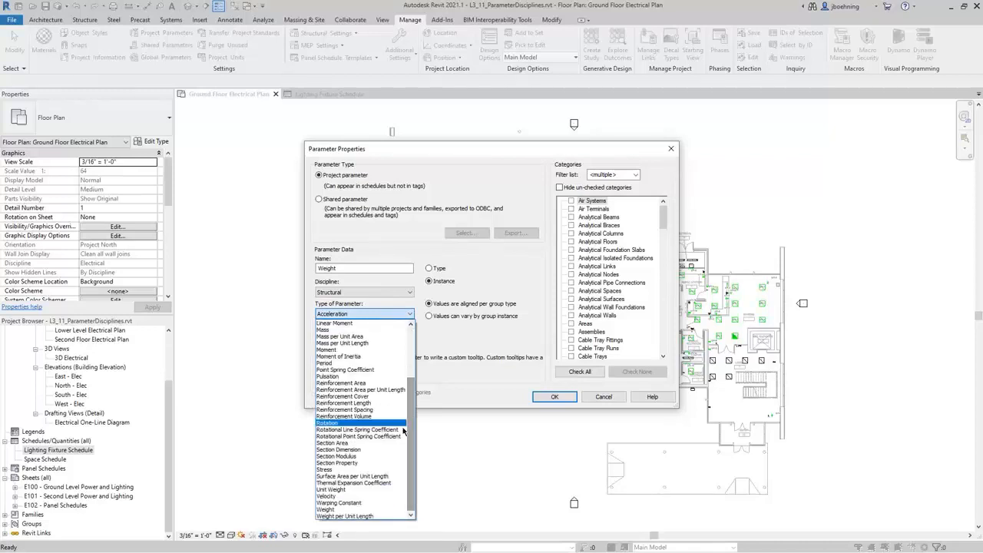
left_click(380, 509)
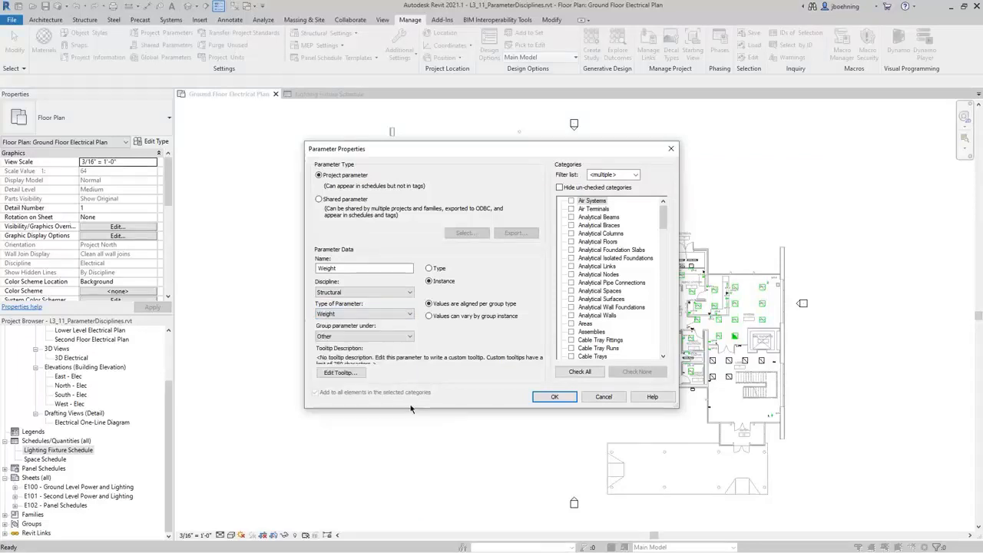
Group the Weight parameter under General, assign it to the Electrical Equipment category, and accept the project parameters
left_click(403, 338)
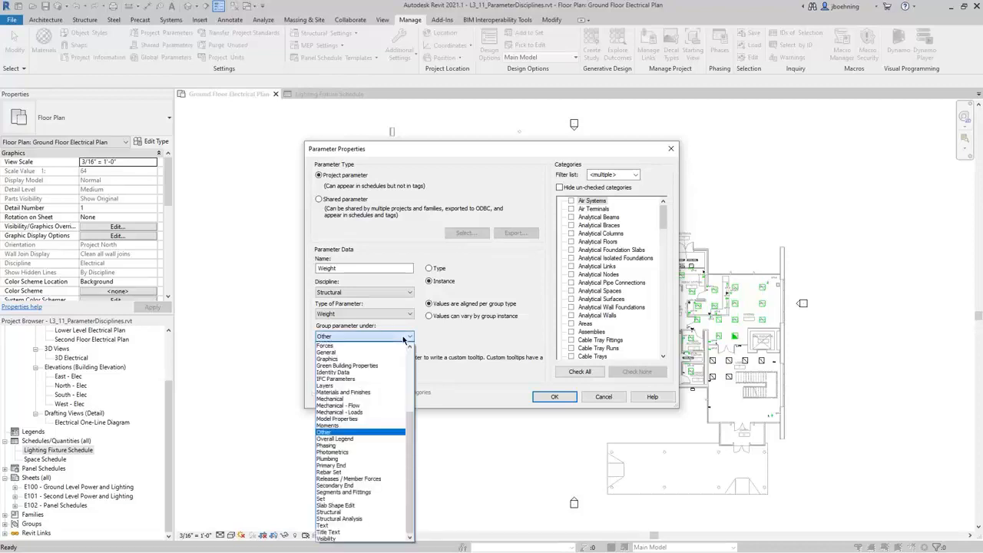
left_click(386, 353)
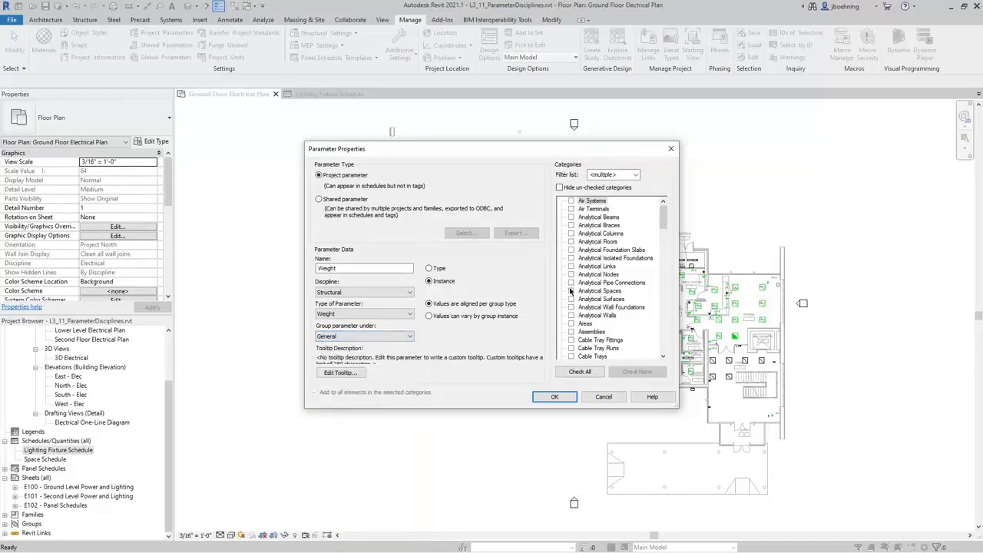
left_click_drag(663, 223, 652, 268)
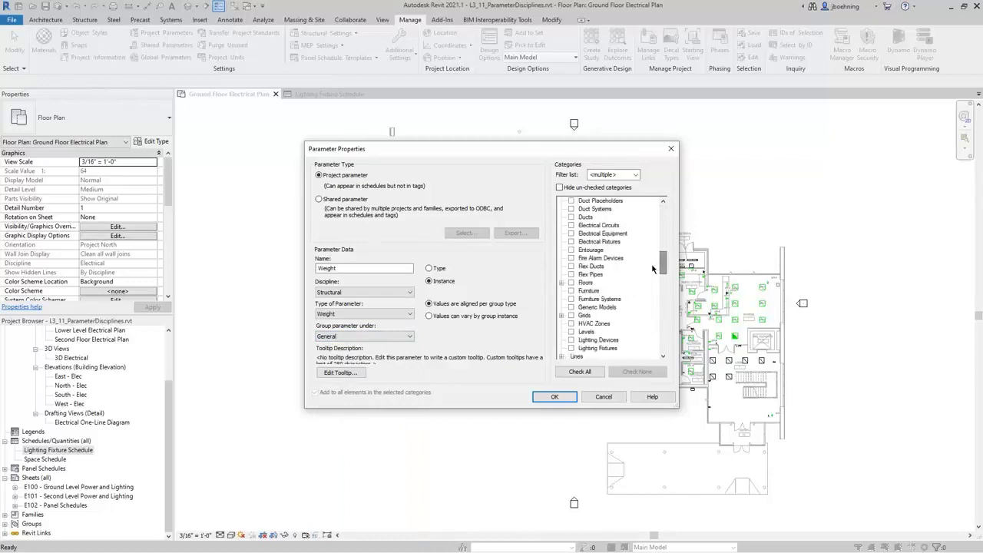
left_click(571, 236)
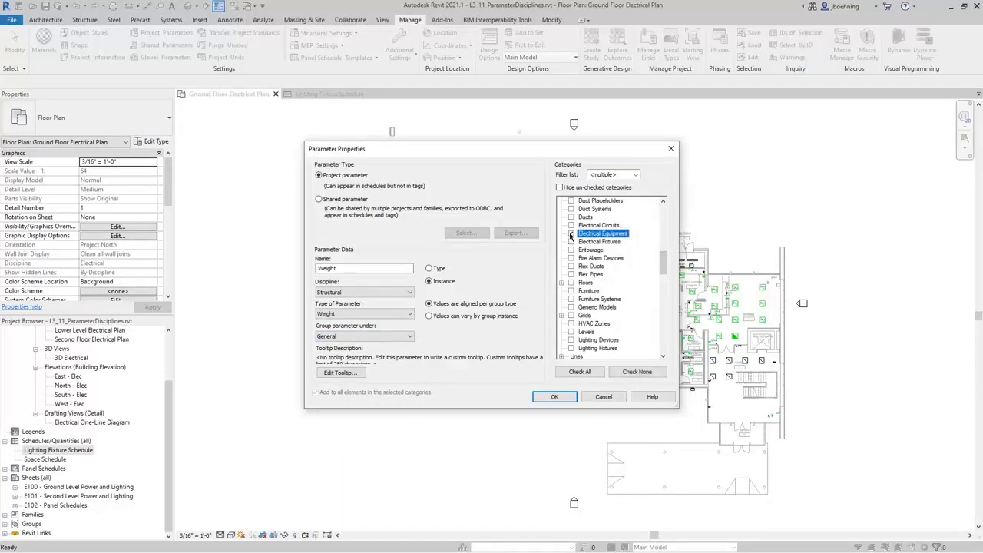
left_click(554, 397)
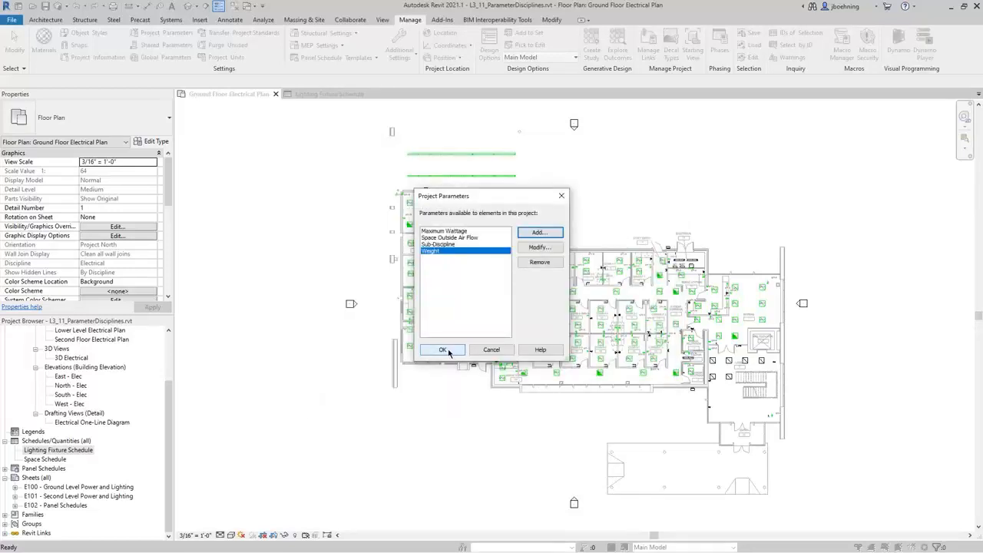
left_click(443, 351)
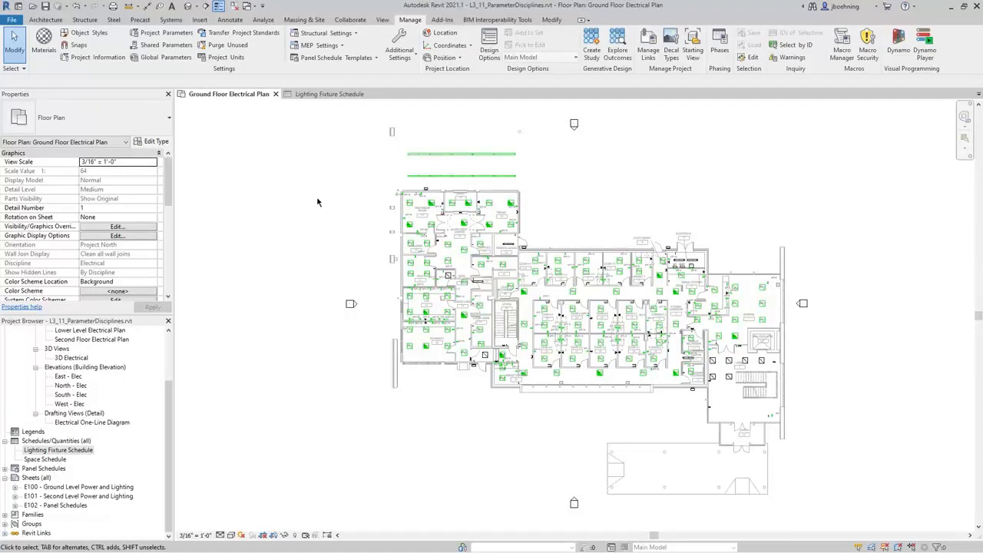
Examine the Weight format under the Structural discipline in the project units, return to Common, and close without changes
left_click(225, 58)
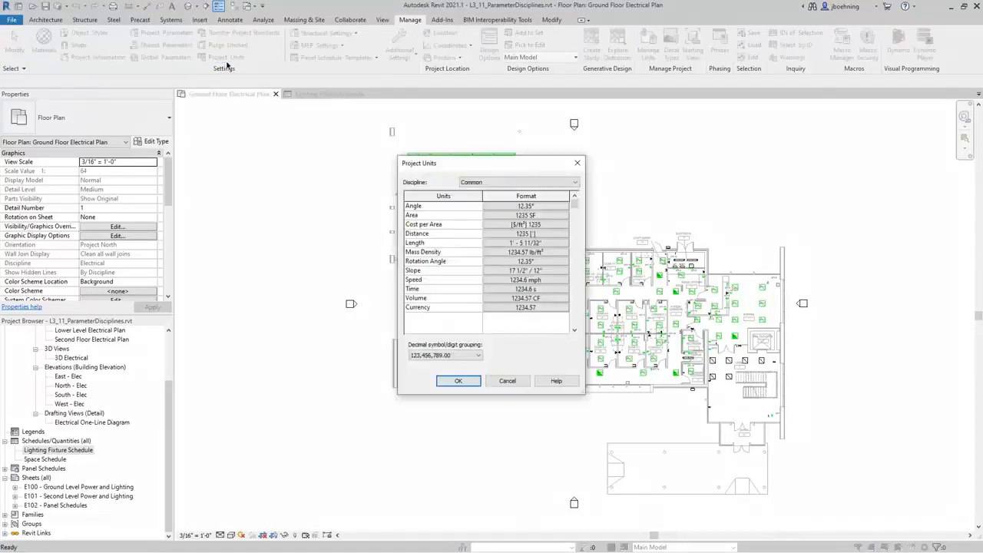
left_click(467, 183)
left_click(485, 199)
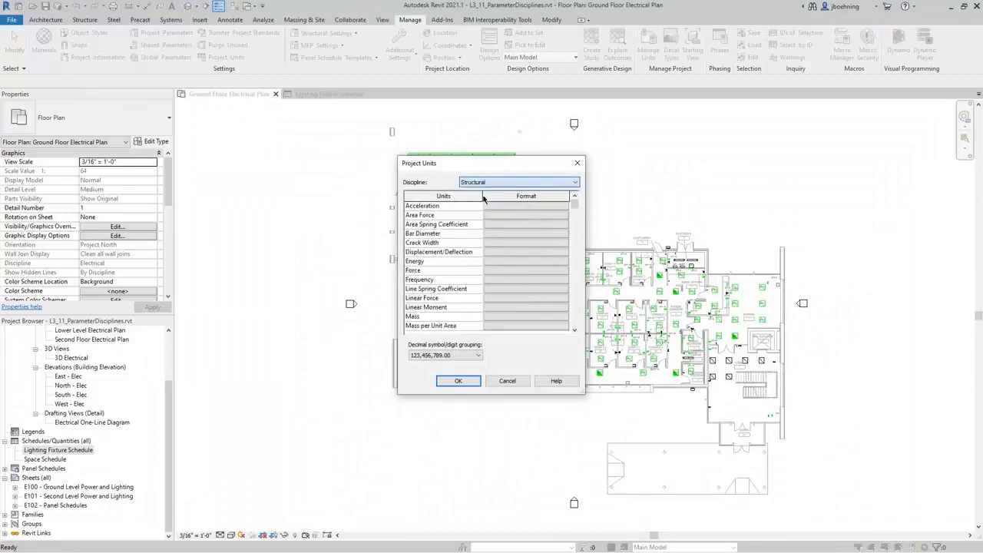
left_click_drag(574, 209, 574, 321)
left_click(542, 307)
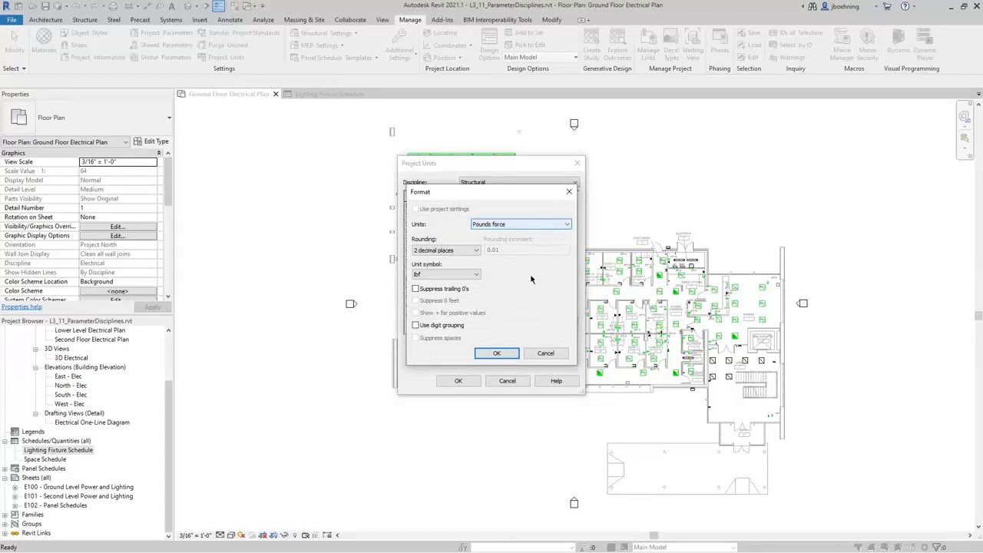
left_click(547, 352)
left_click(536, 185)
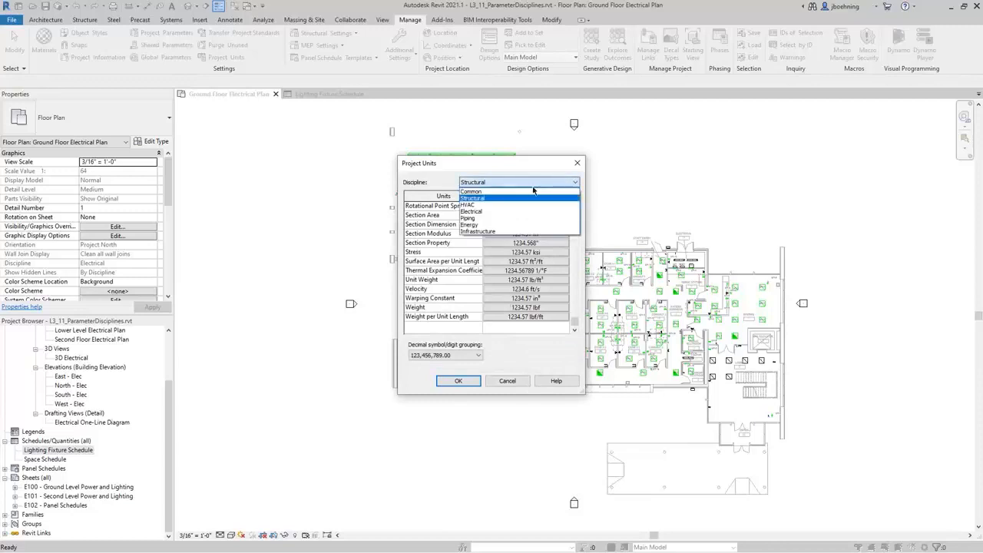
left_click(532, 194)
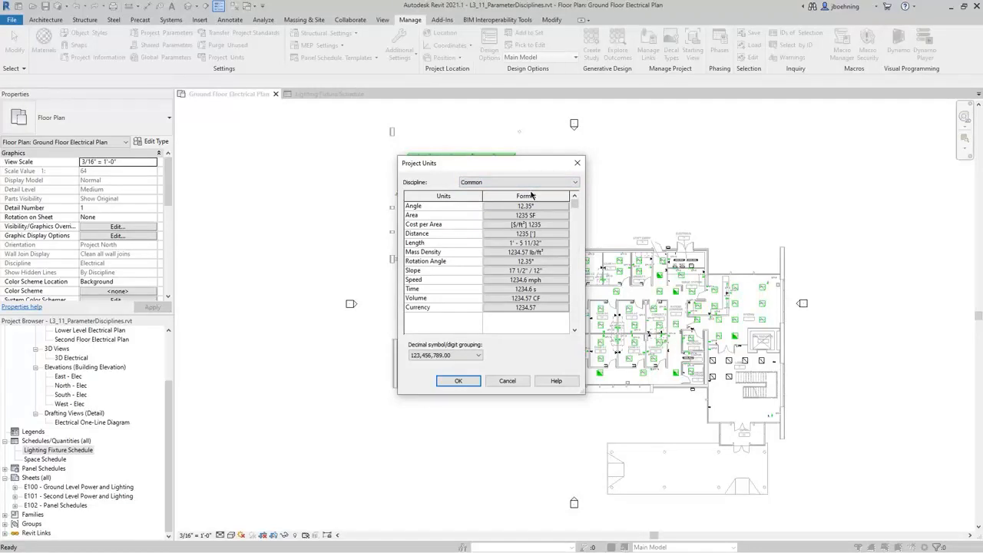
left_click(513, 382)
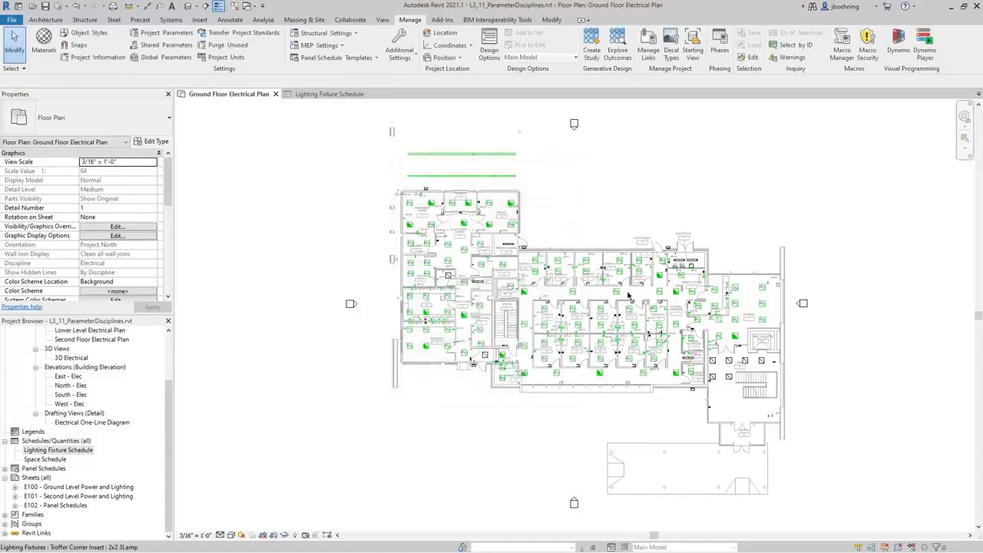
Select transformer T1 on the Ground Floor Electrical Plan and locate its Weight property under General
scroll(689, 270, "up", 3)
scroll(689, 271, "up", 3)
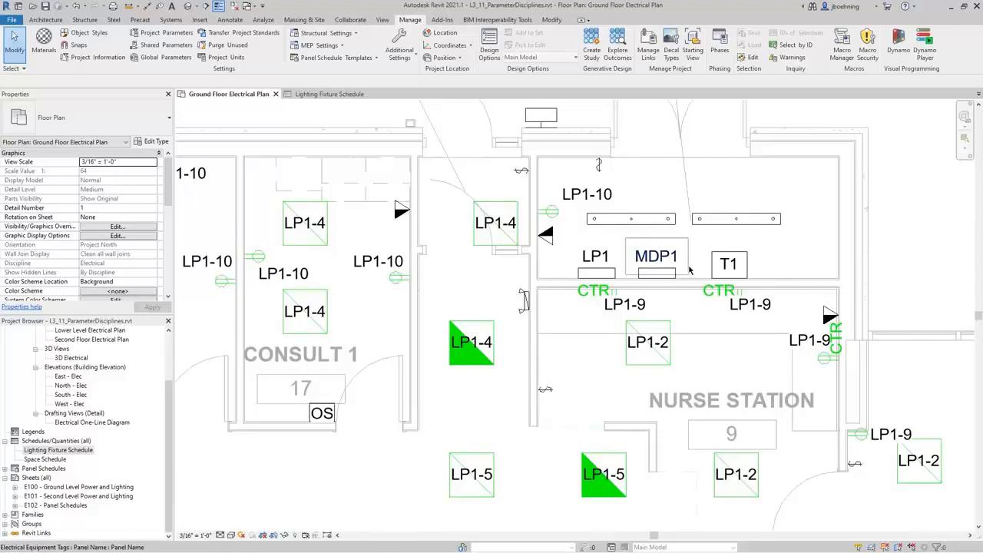
left_click(712, 266)
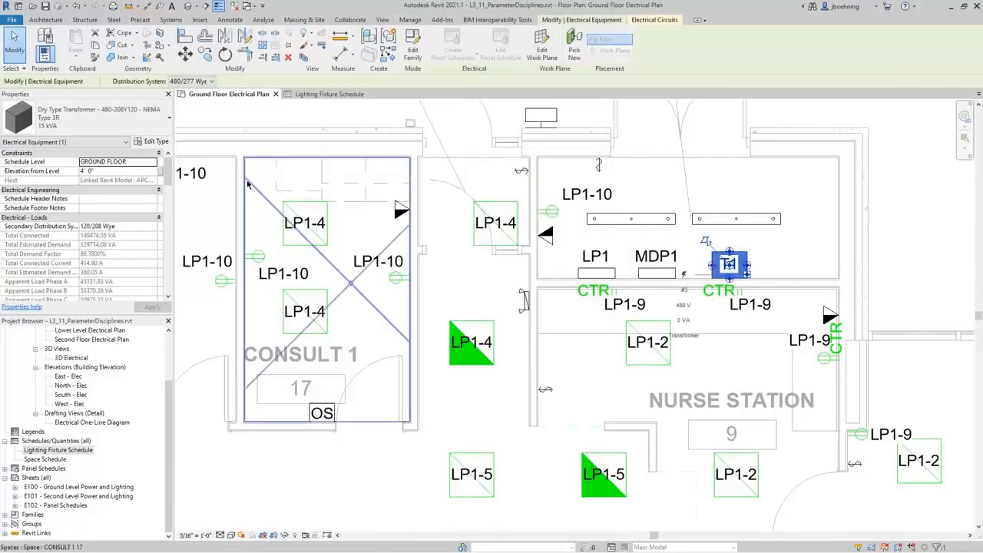
left_click_drag(168, 168, 162, 245)
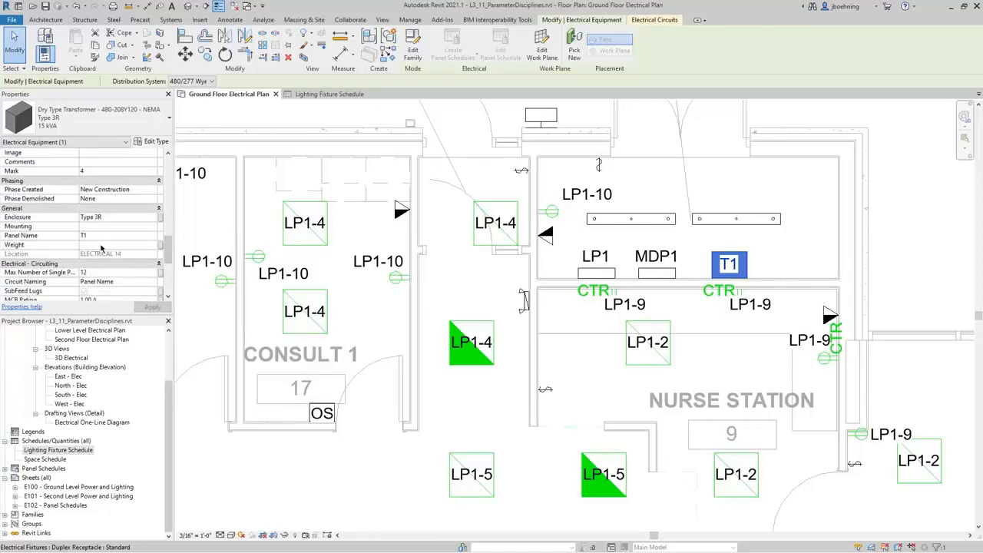
left_click(100, 246)
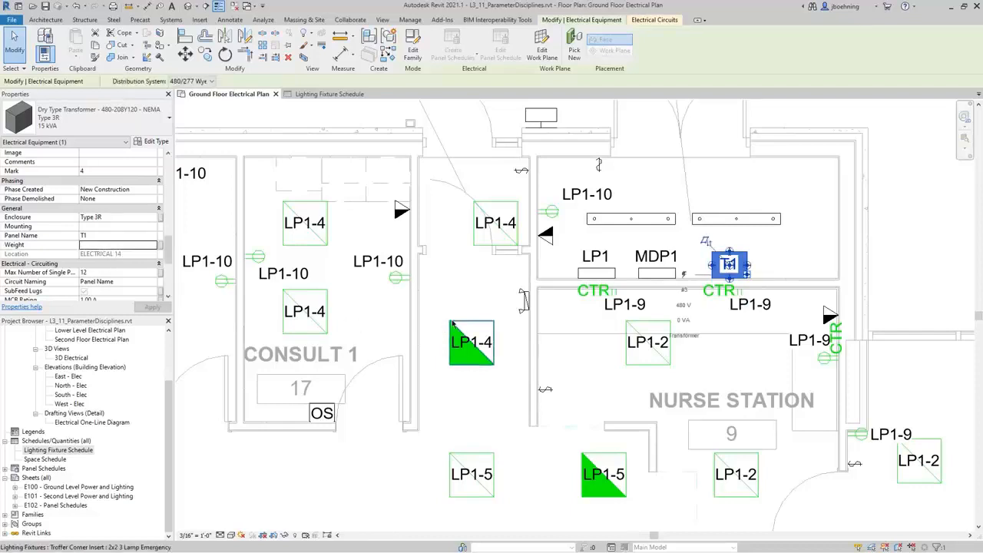
Open the family of the 2x2 3 Lamp Emergency troffer on circuit LP1-4 for editing
left_click(455, 324)
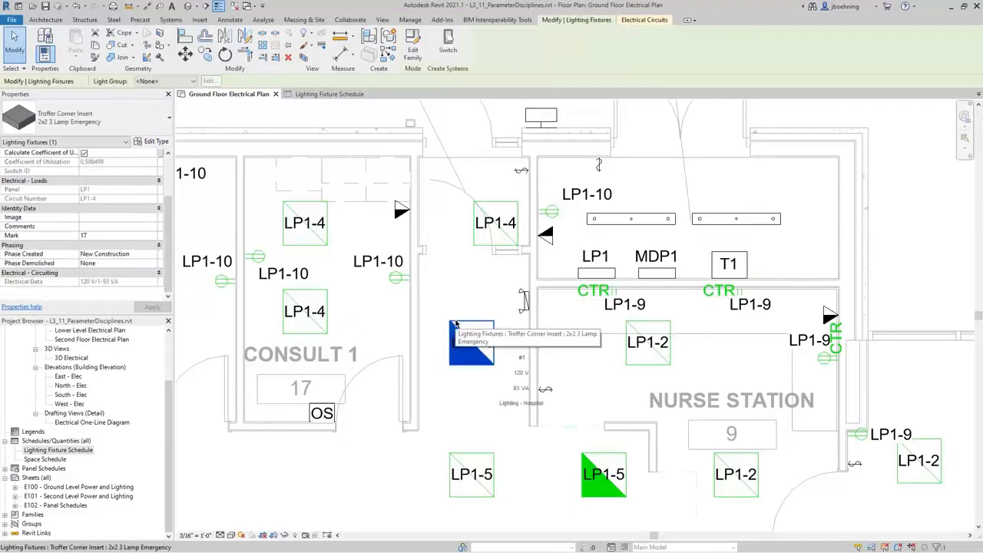
left_click(414, 65)
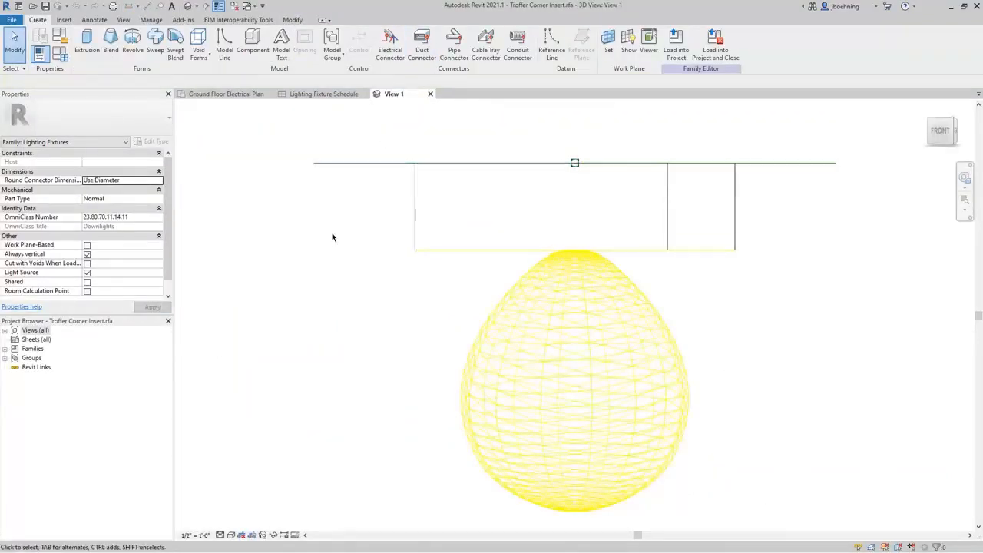
scroll(333, 239, "down", 5)
middle_click_drag(346, 228, 305, 274, "shift")
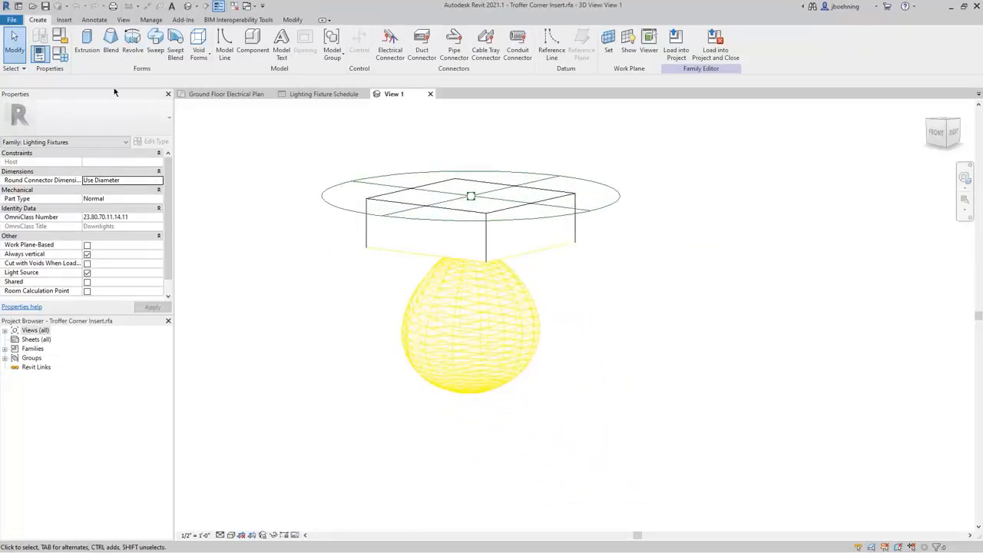
Review the troffer family's type parameters and the settings offered for a new parameter, and cancel without creating one
left_click(61, 55)
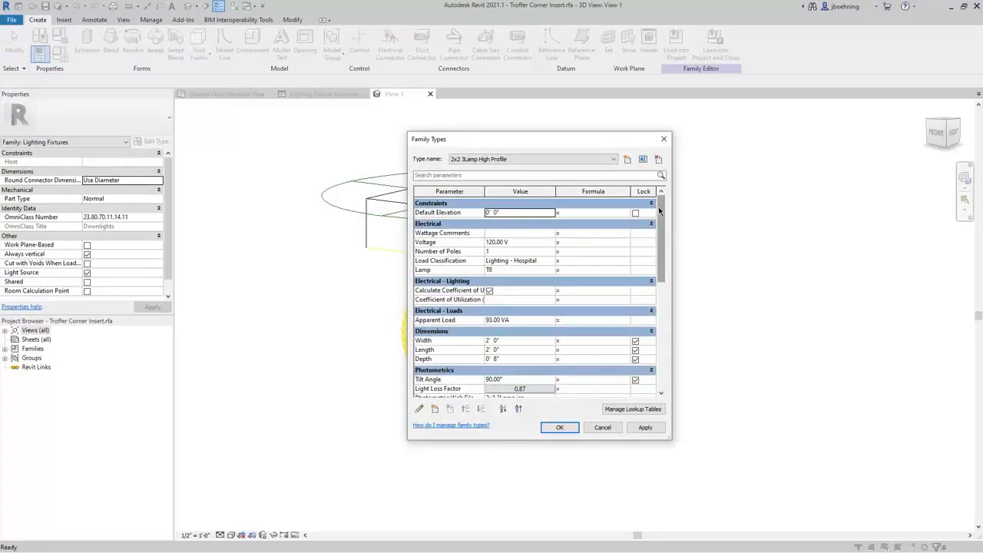
left_click_drag(658, 207, 655, 328)
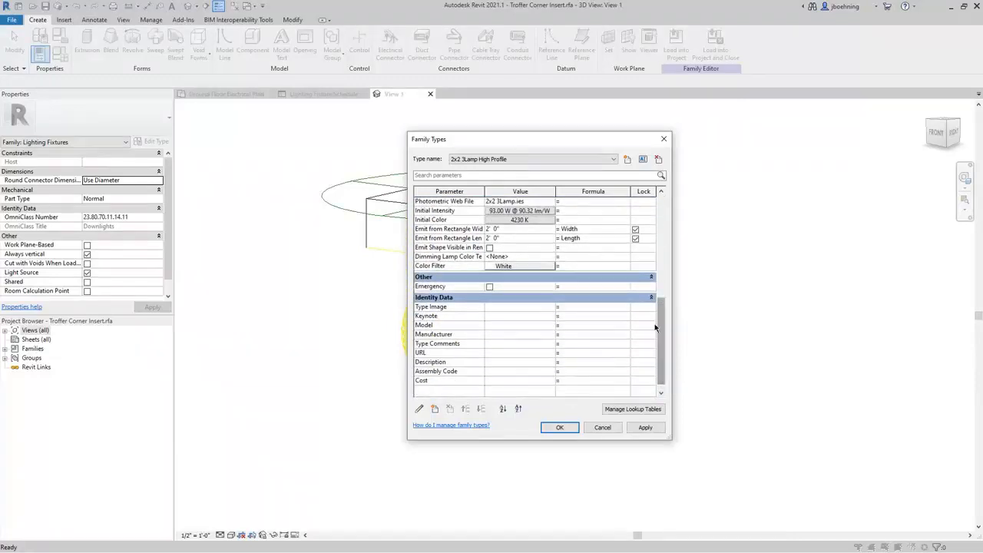
left_click(435, 410)
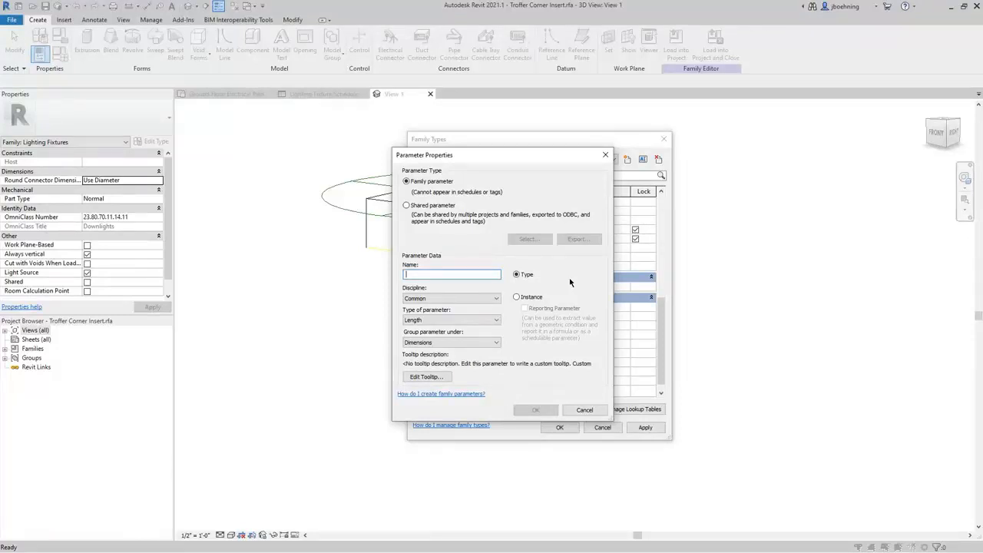
left_click(585, 409)
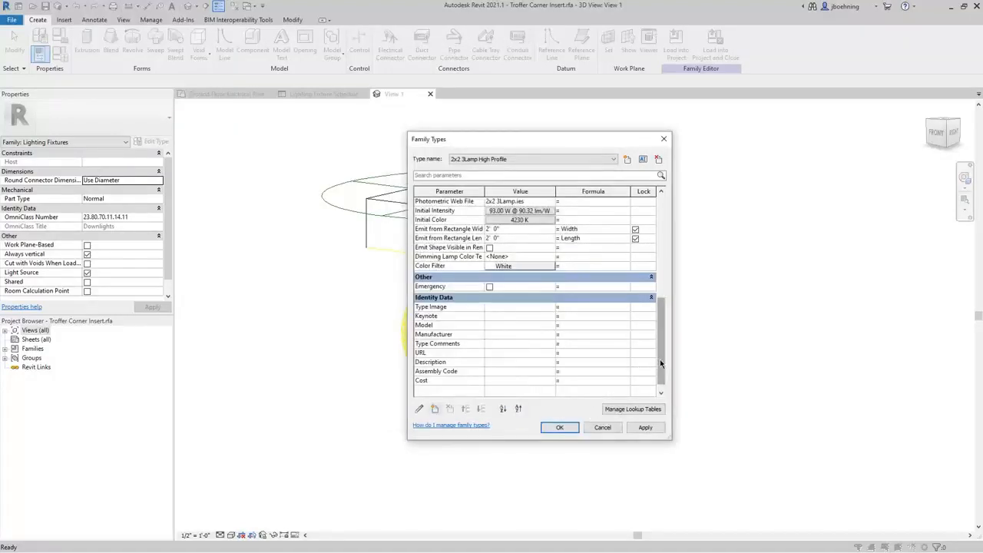
Examine the discipline, type and grouping of the Apparent Load parameter in the family types, and close its properties without changes
left_click_drag(660, 362, 650, 280)
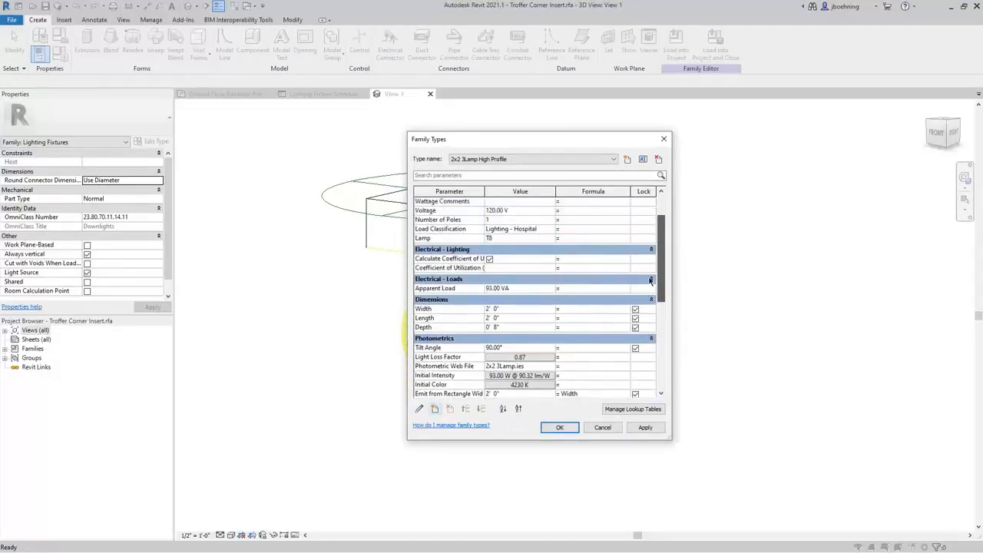
left_click(465, 291)
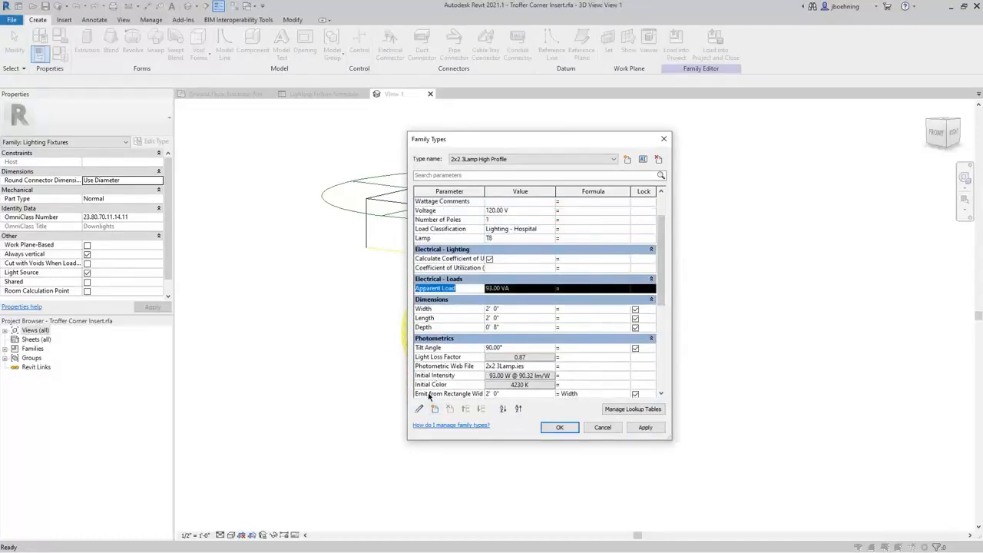
left_click(421, 409)
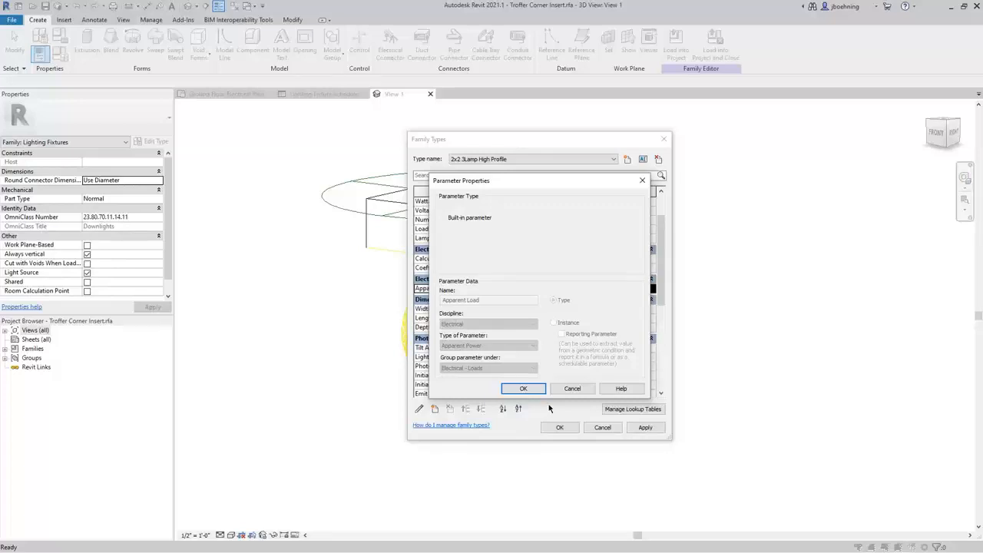
left_click(566, 389)
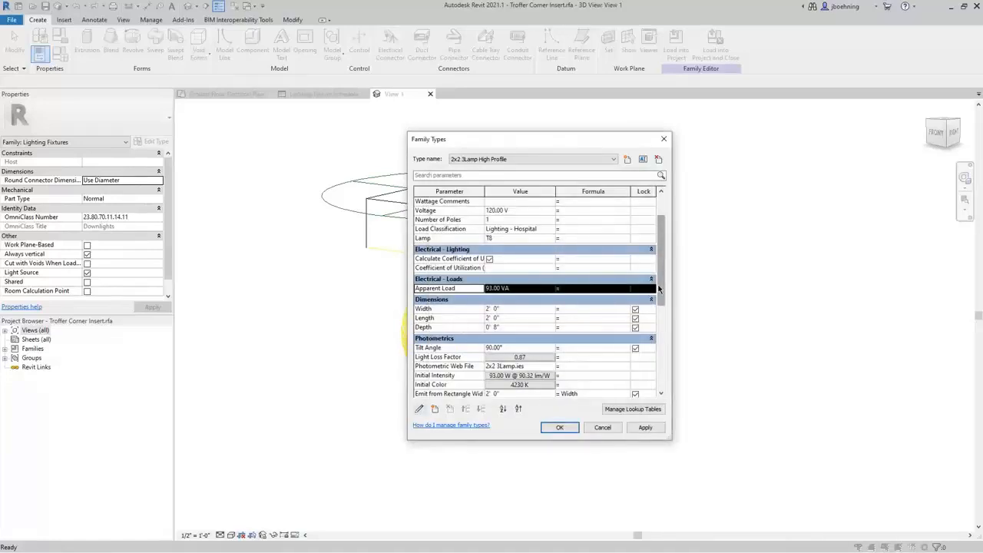
Examine the definition of the family's Voltage parameter, including its discipline and parameter type, and close it without changes
left_click_drag(658, 290, 658, 261)
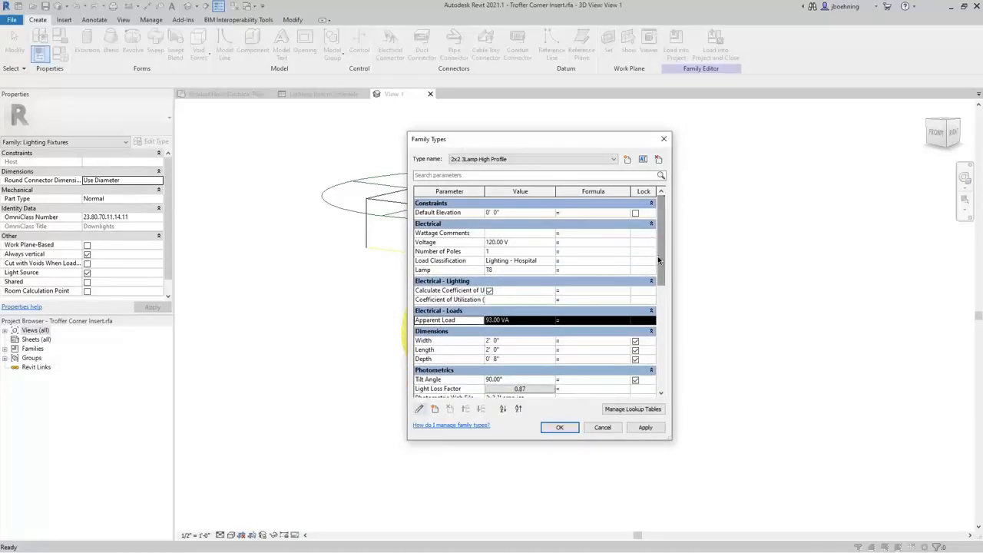
left_click(443, 244)
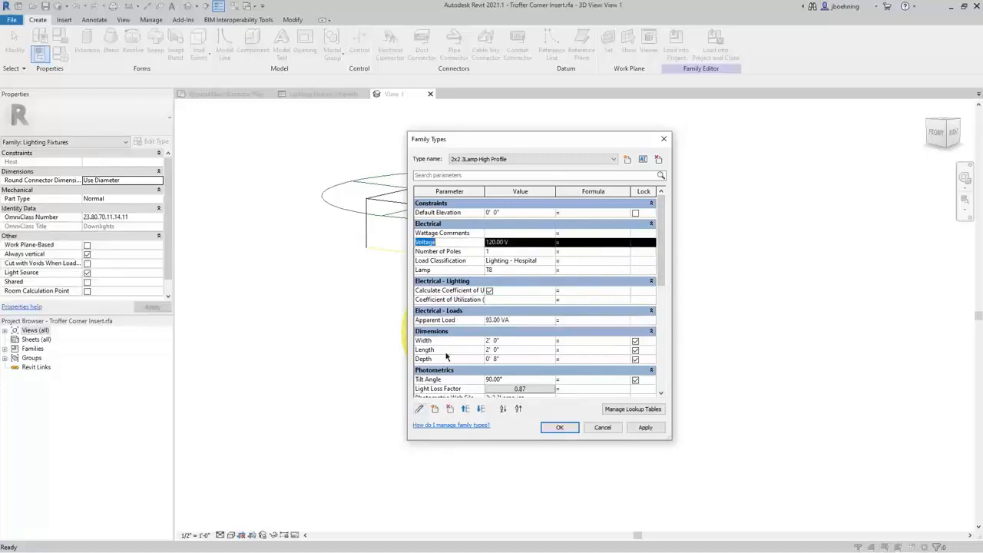
left_click(421, 407)
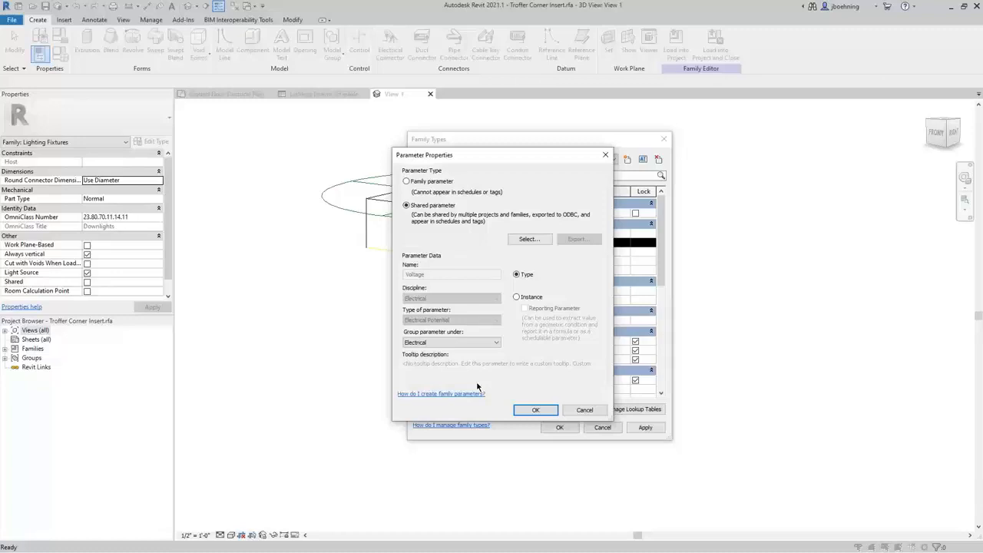
left_click(581, 410)
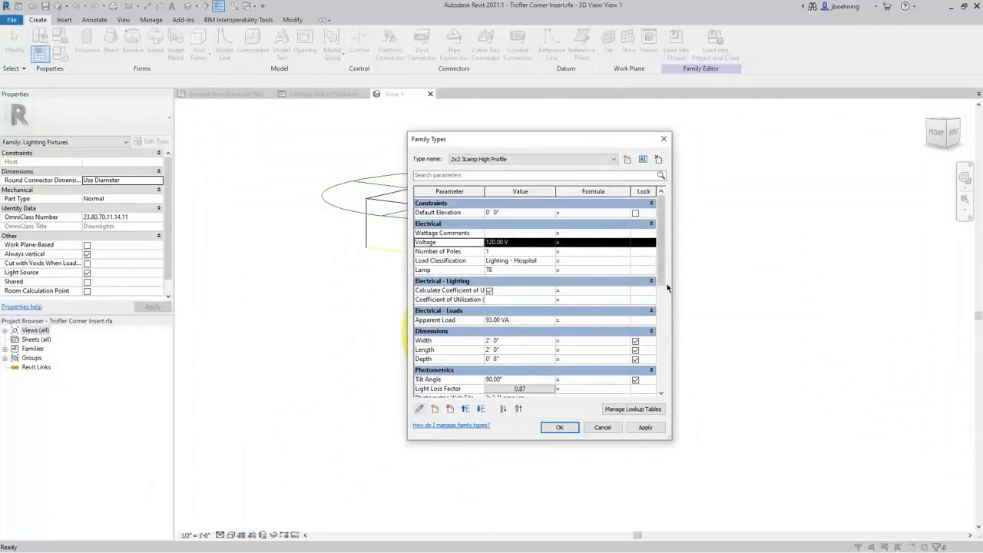